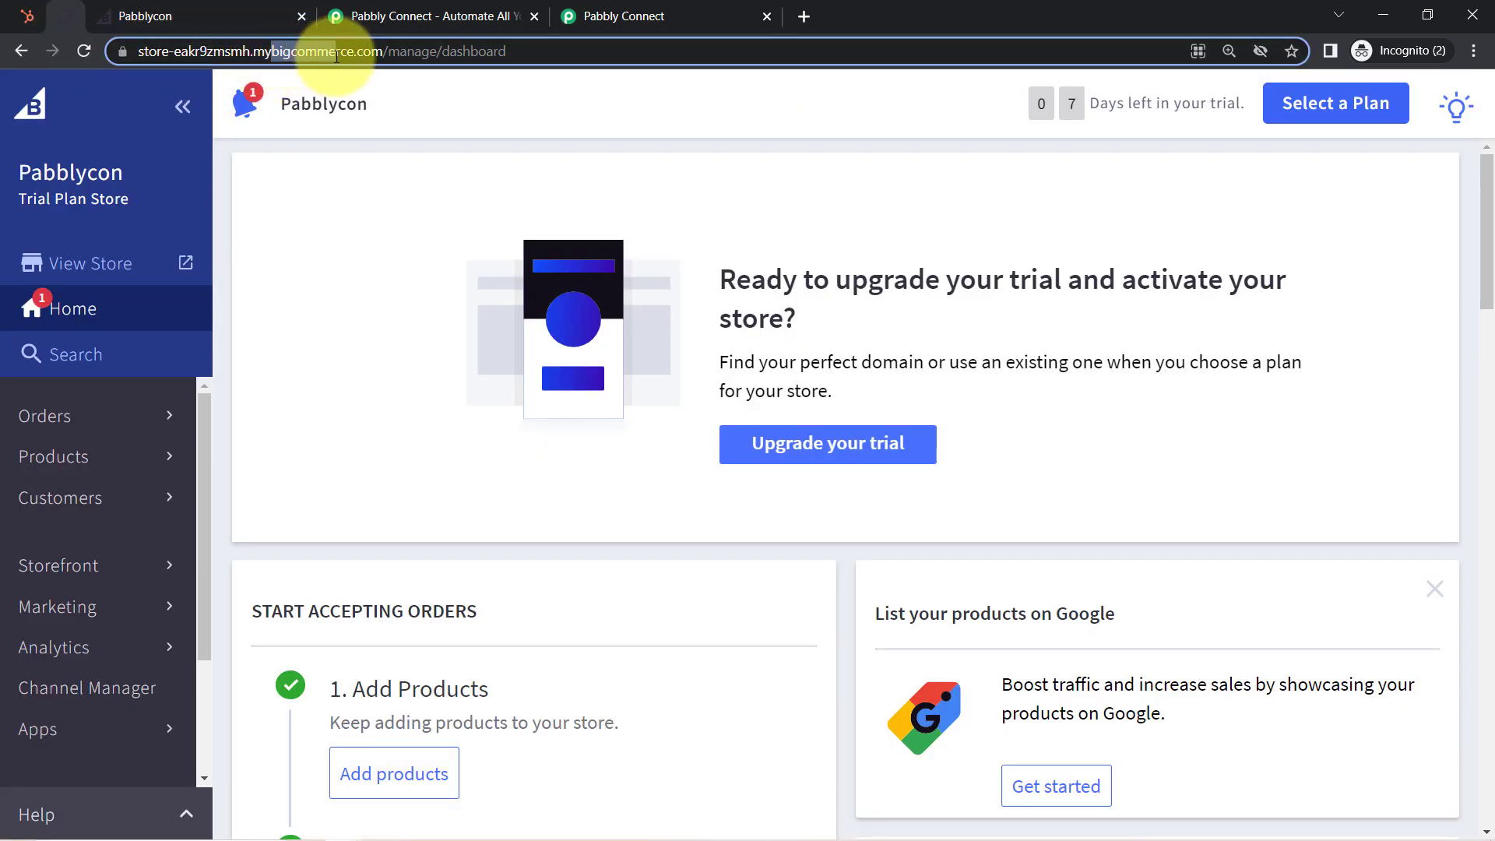
# Step: Look over the BigCommerce storefront and the contacts list in HubSpot
pyautogui.click(222, 13)
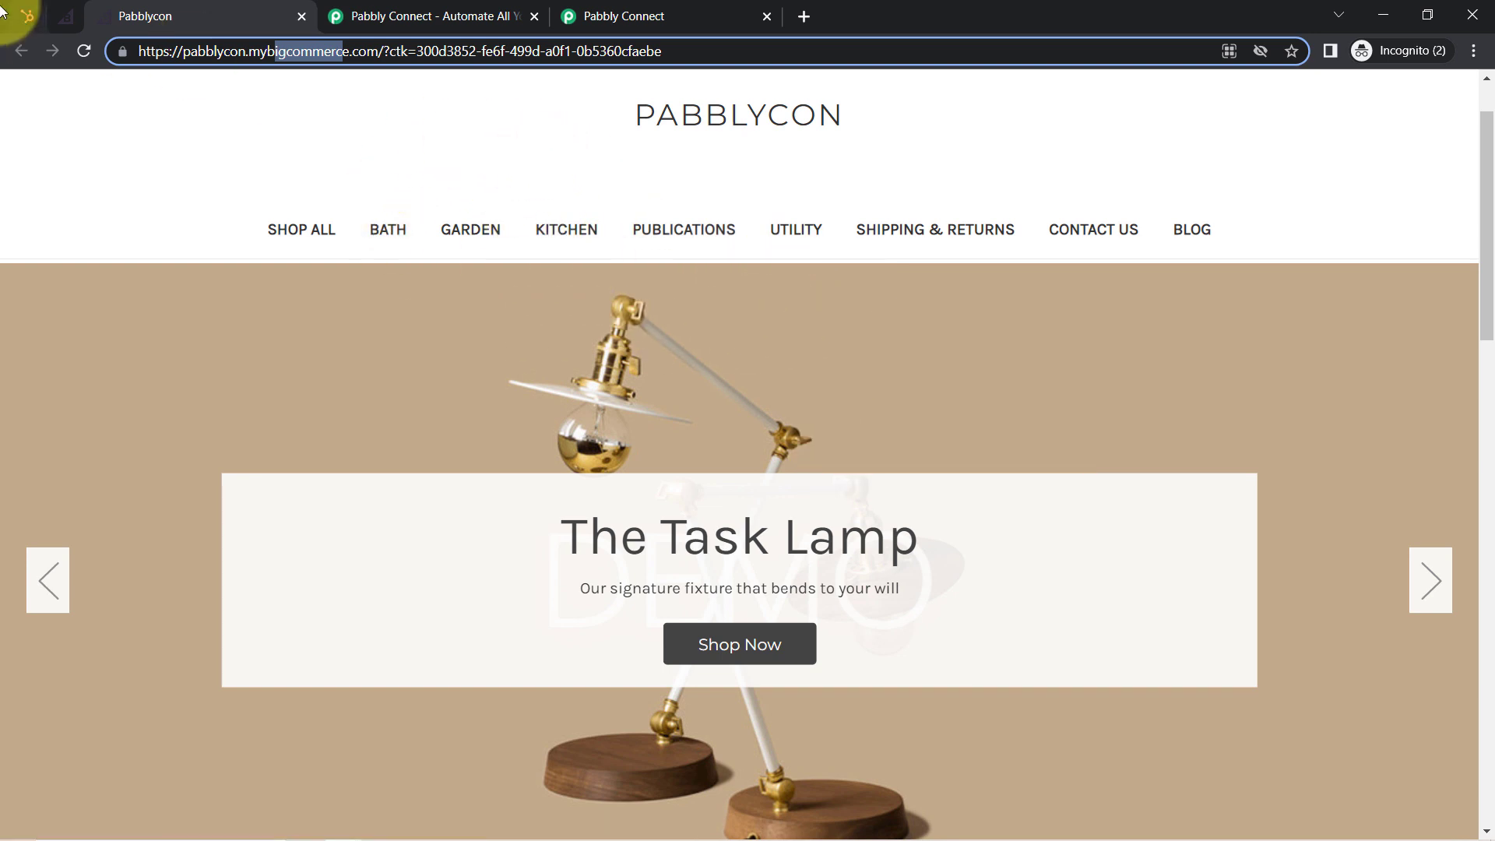
pyautogui.click(27, 12)
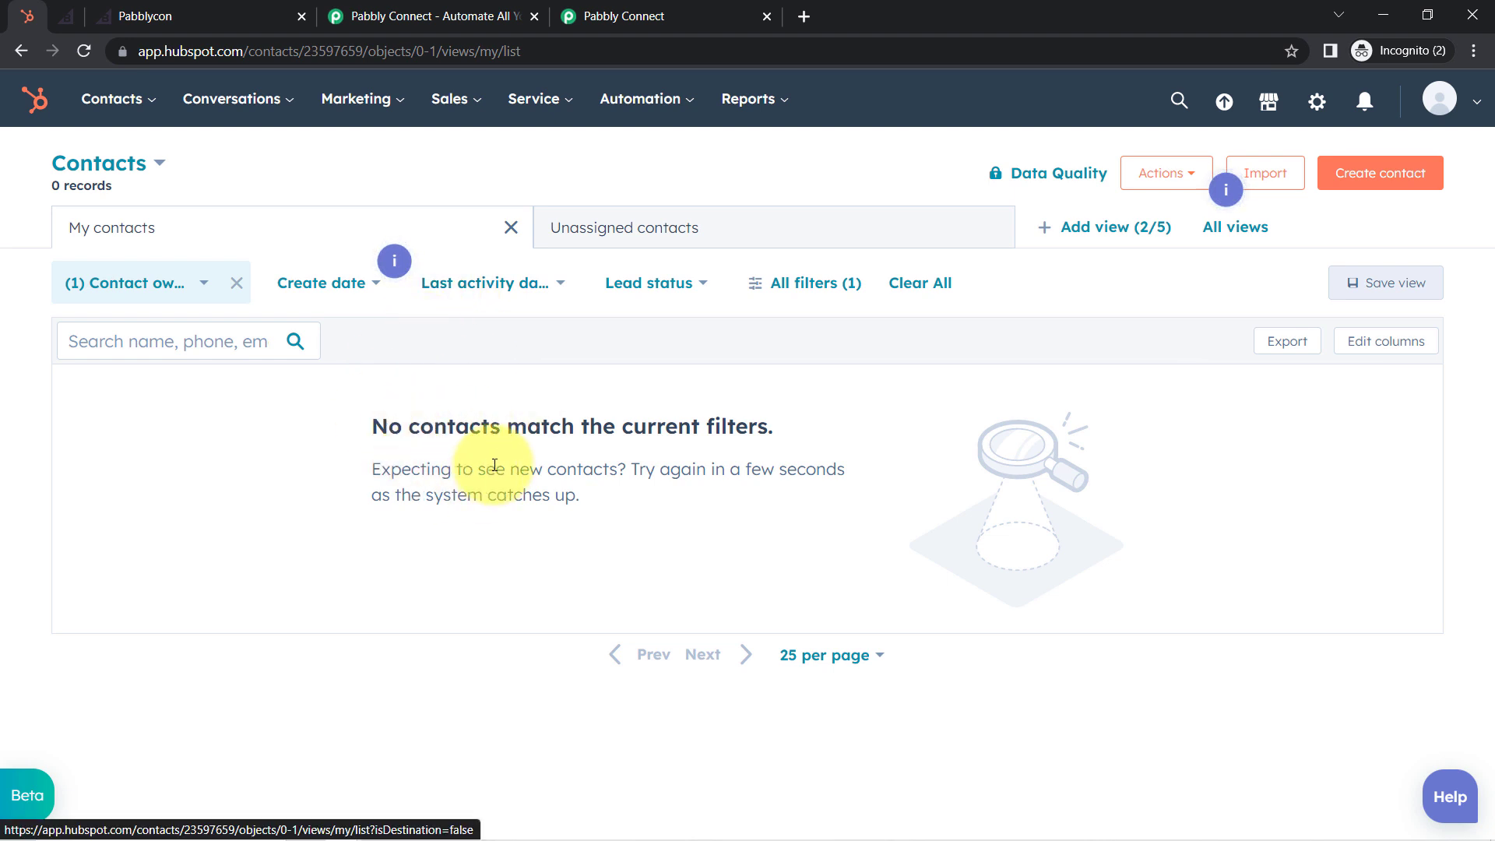
pyautogui.click(65, 16)
pyautogui.click(22, 17)
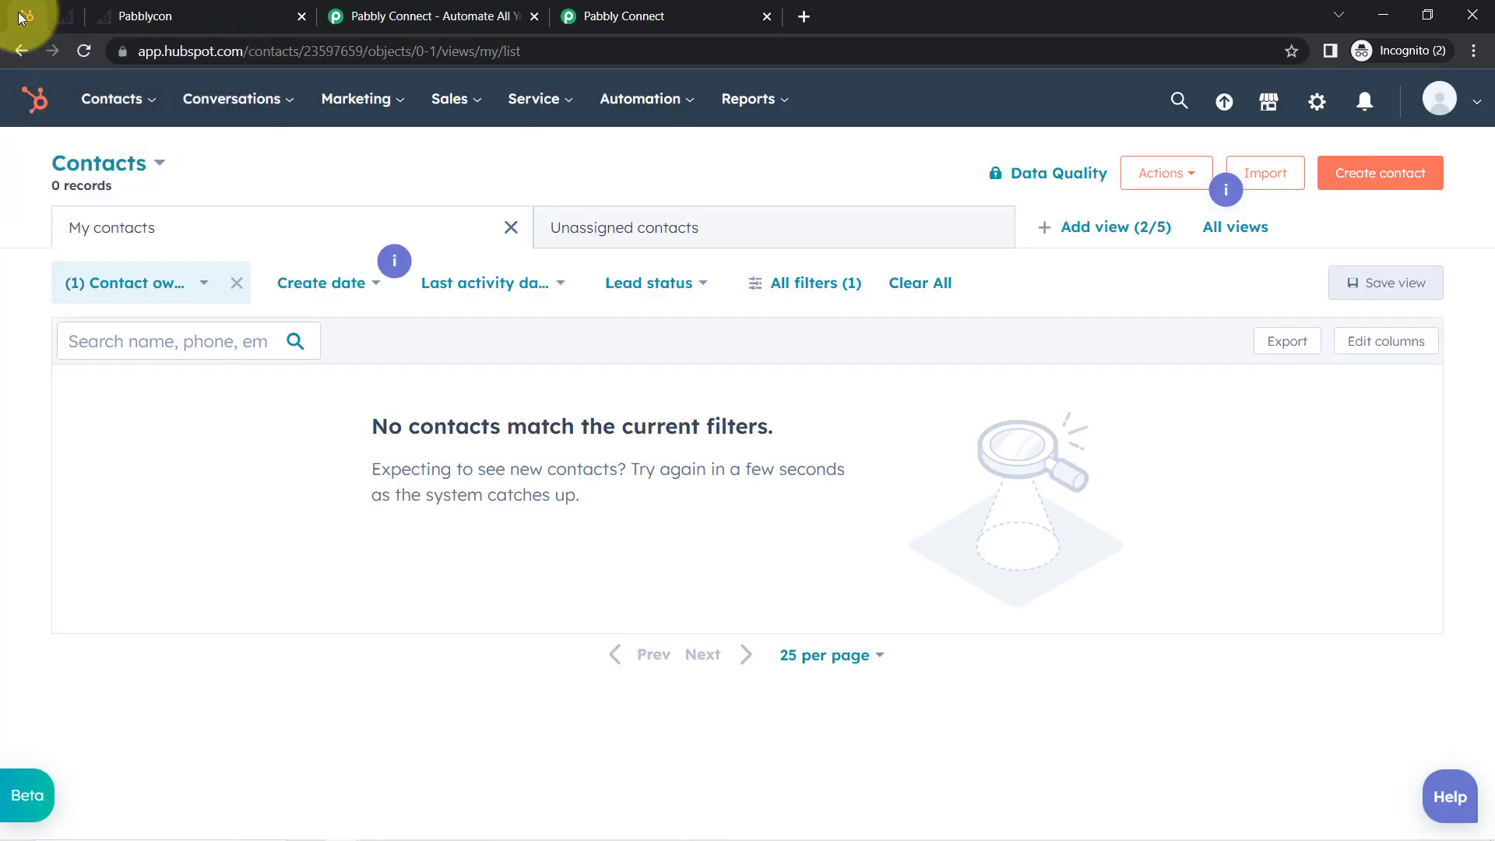
# Step: Switch to the Pabbly Connect website and sign in to the account
pyautogui.click(419, 17)
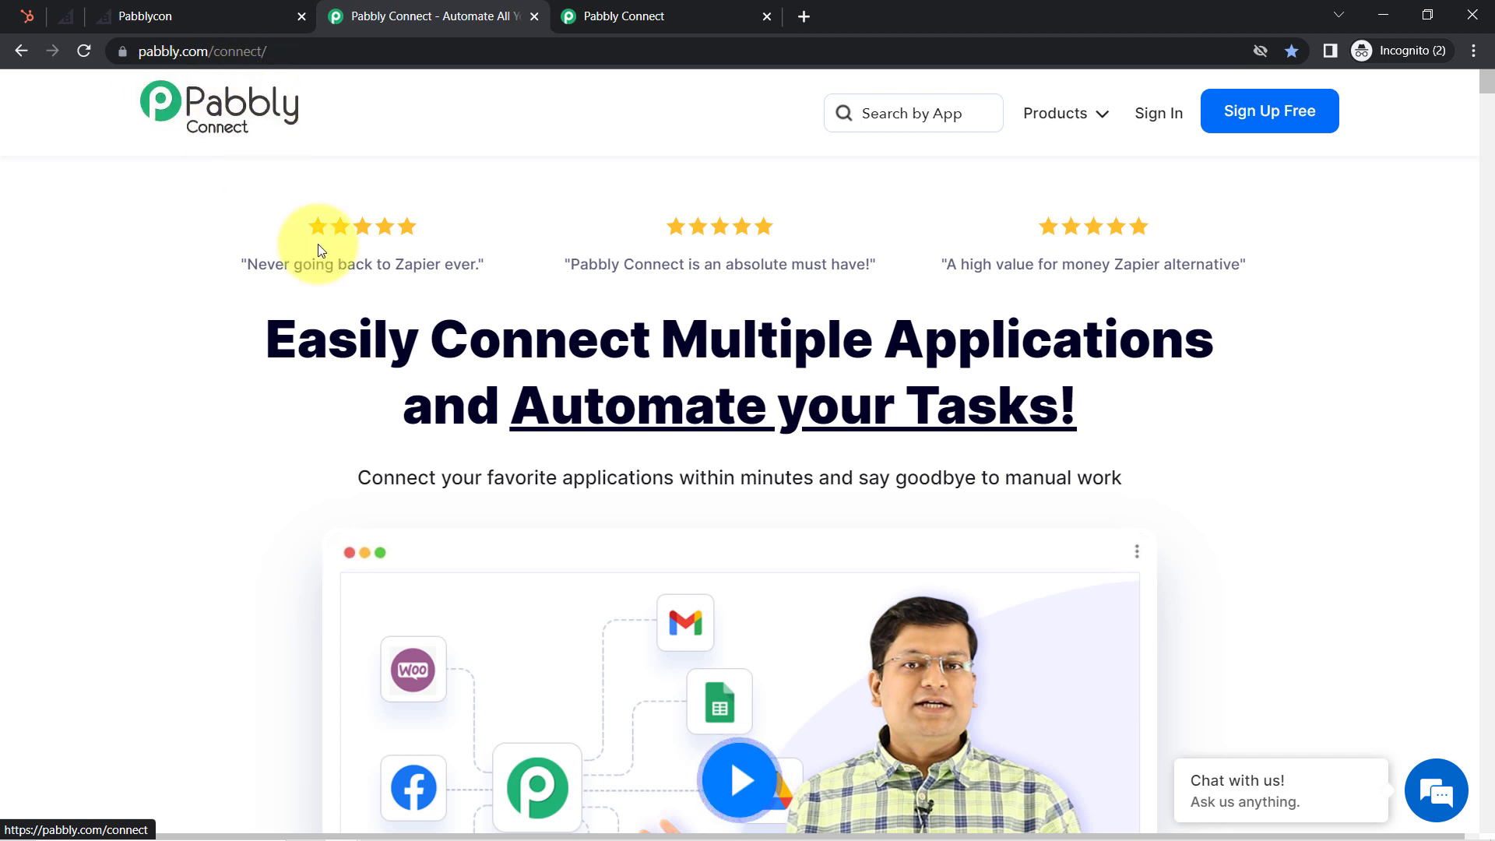
pyautogui.moveTo(323, 326); pyautogui.dragTo(919, 384)
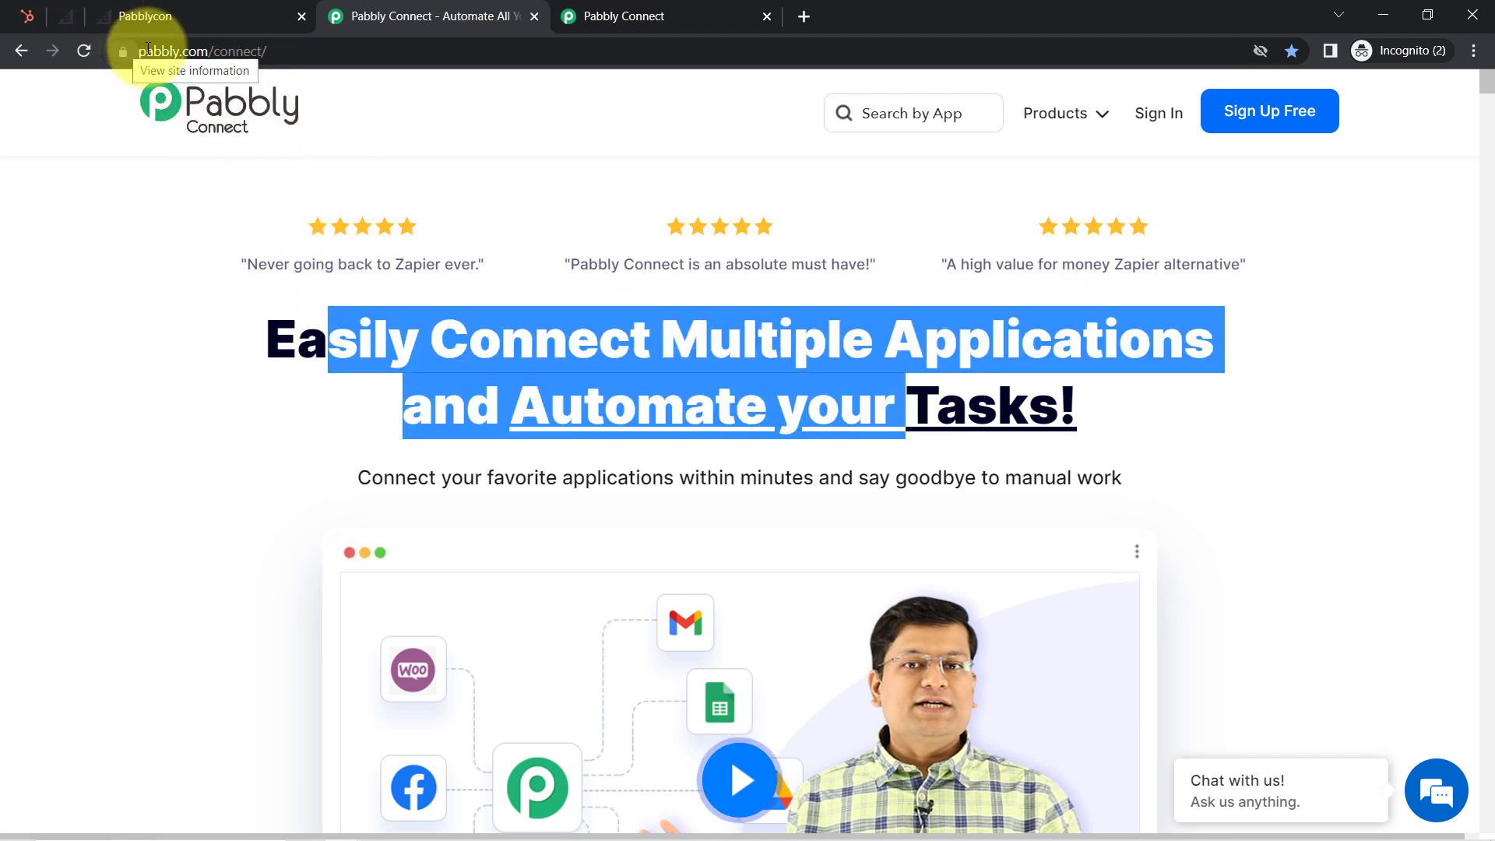
pyautogui.moveTo(148, 48); pyautogui.dragTo(311, 73)
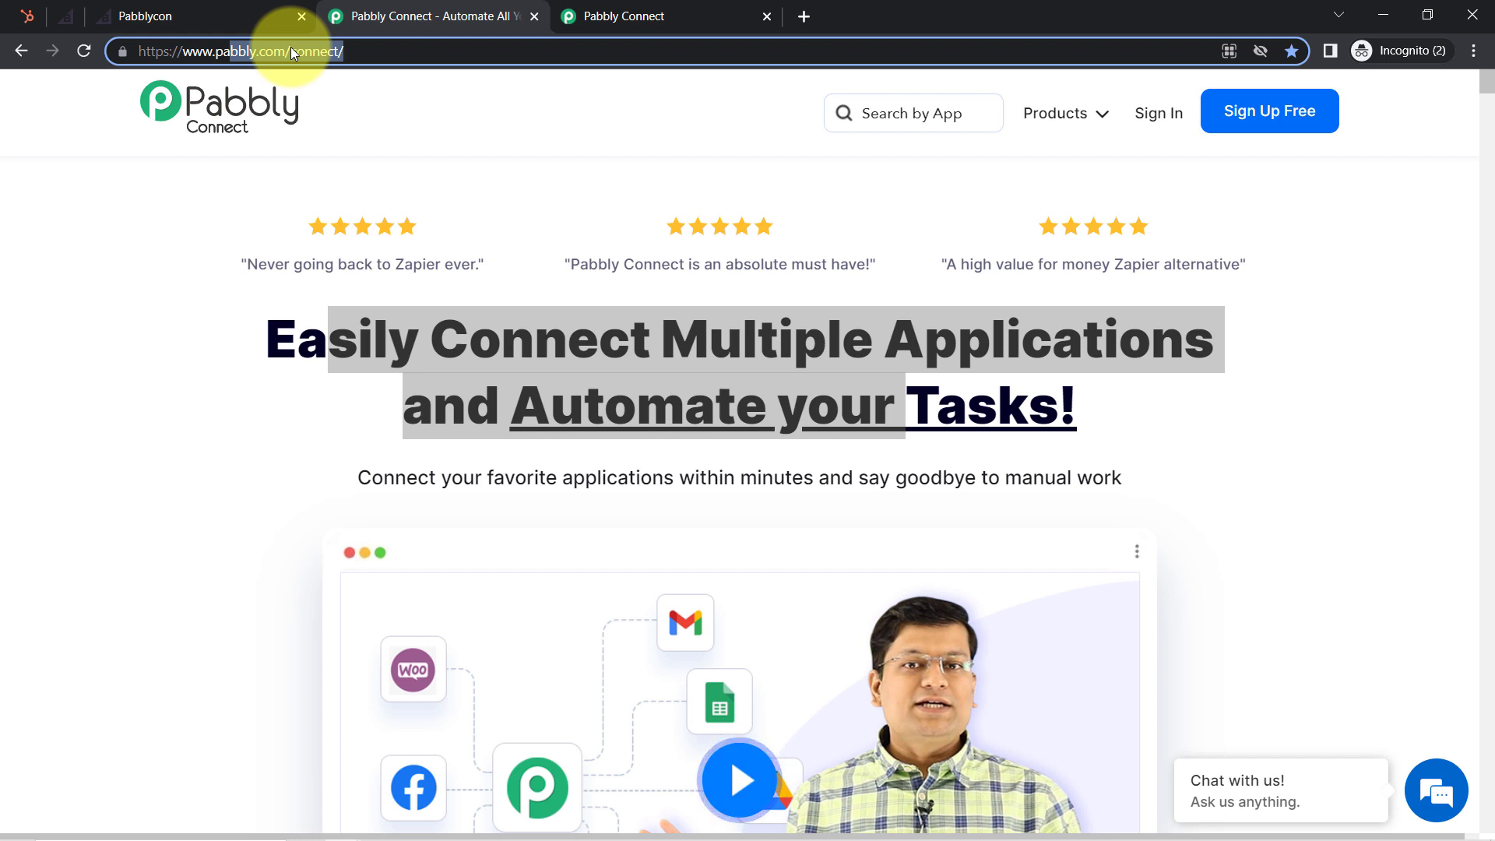
pyautogui.click(1168, 115)
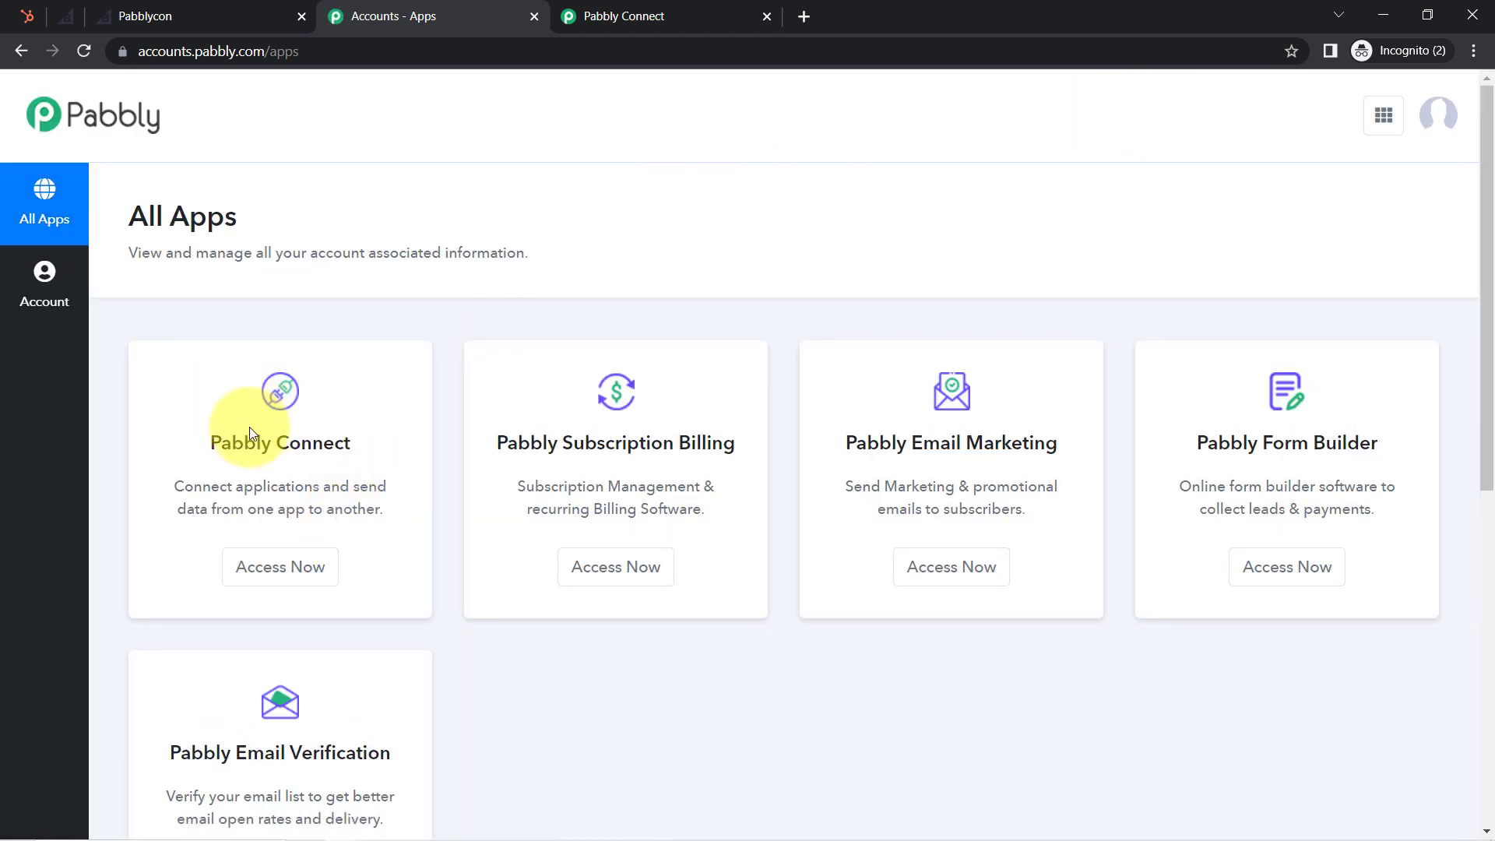
# Step: Access Pabbly Connect from the All Apps page and go to its dashboard
pyautogui.moveTo(253, 438); pyautogui.dragTo(292, 487)
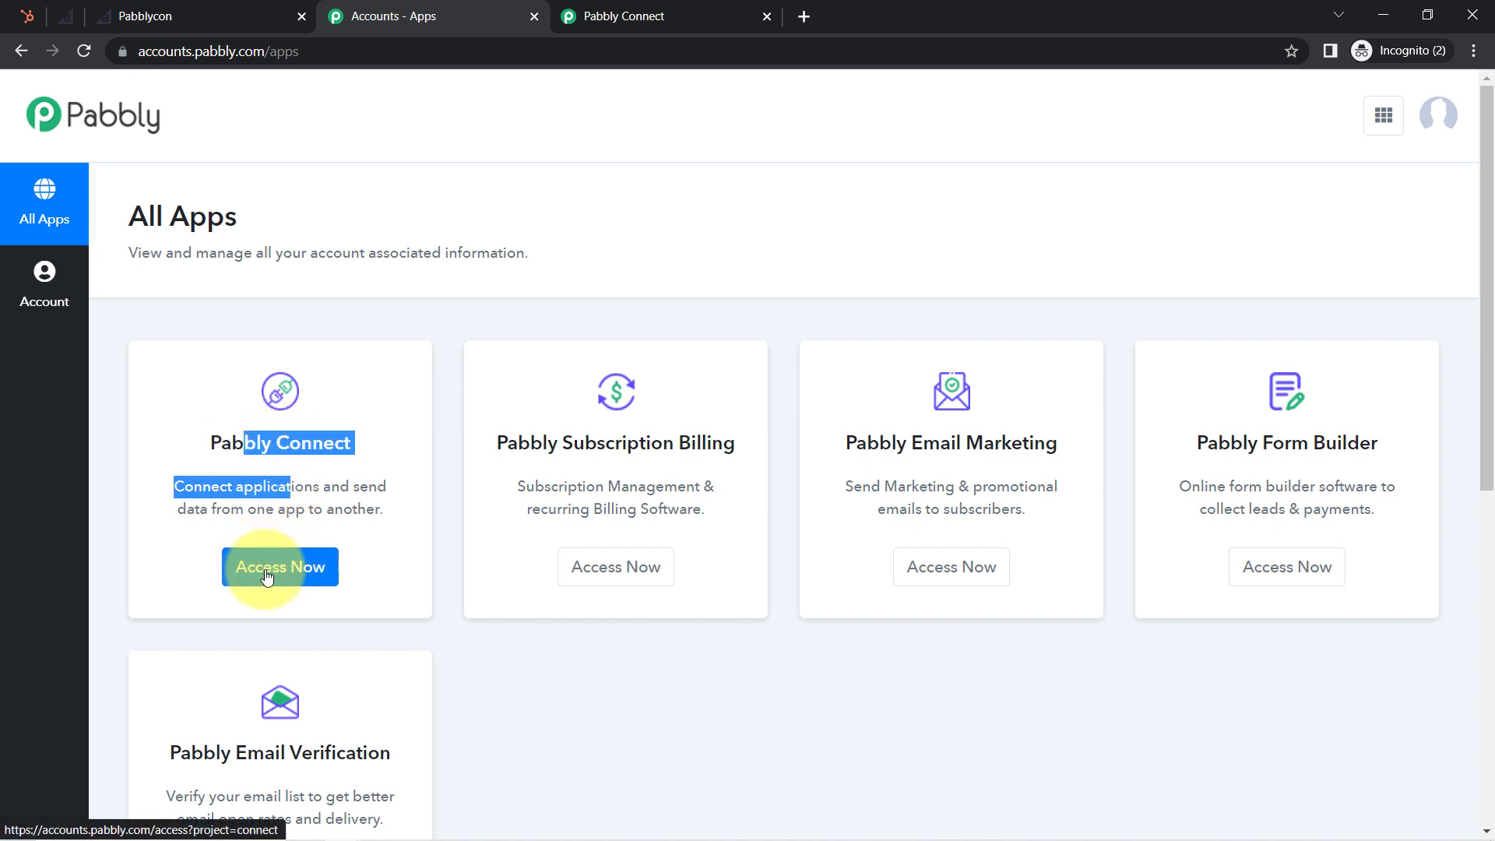
pyautogui.click(280, 567)
pyautogui.click(366, 16)
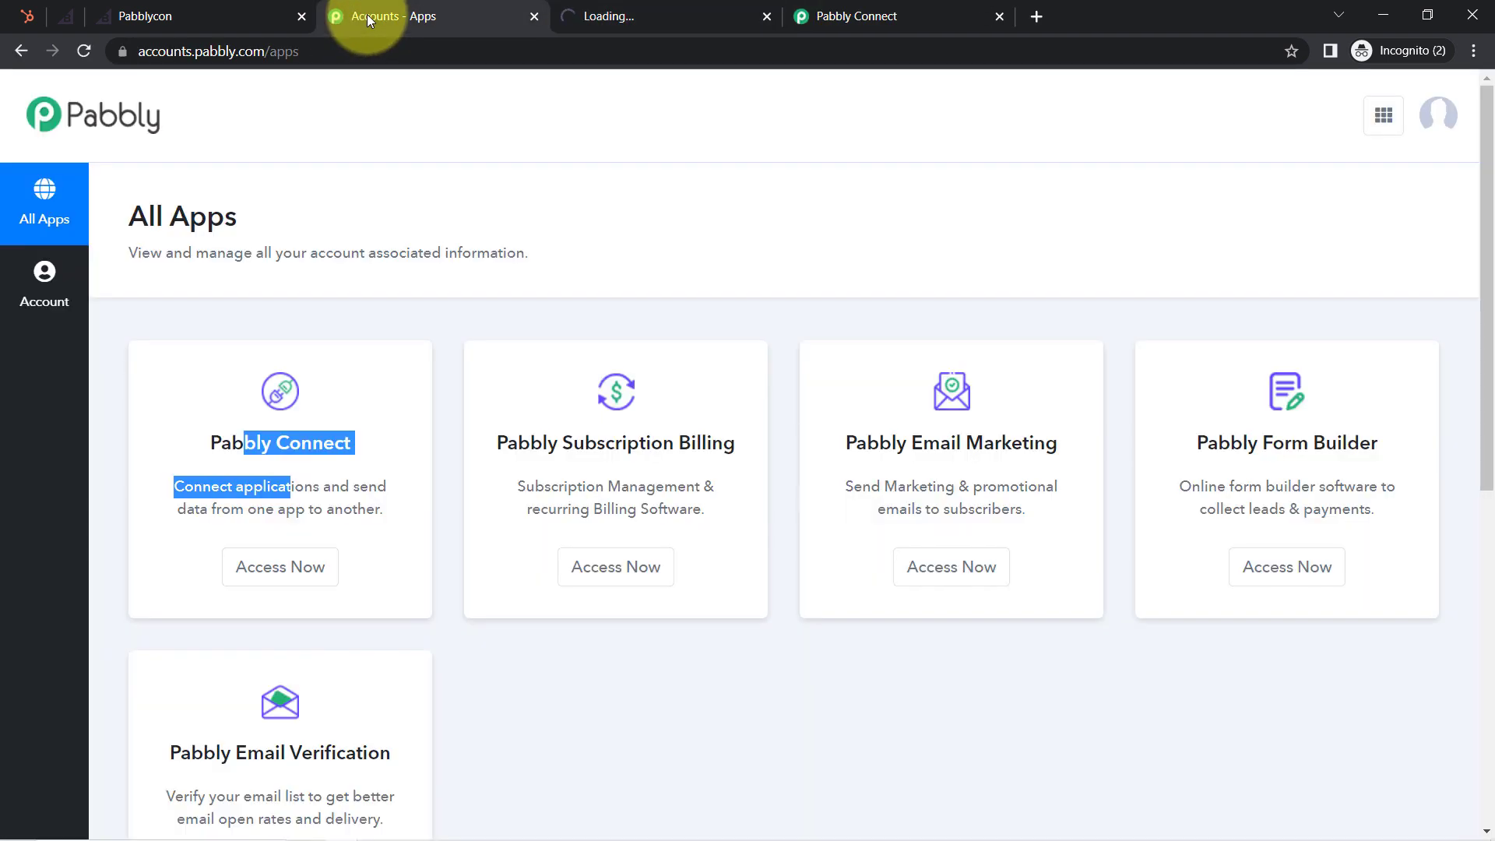
pyautogui.moveTo(215, 464); pyautogui.dragTo(312, 444)
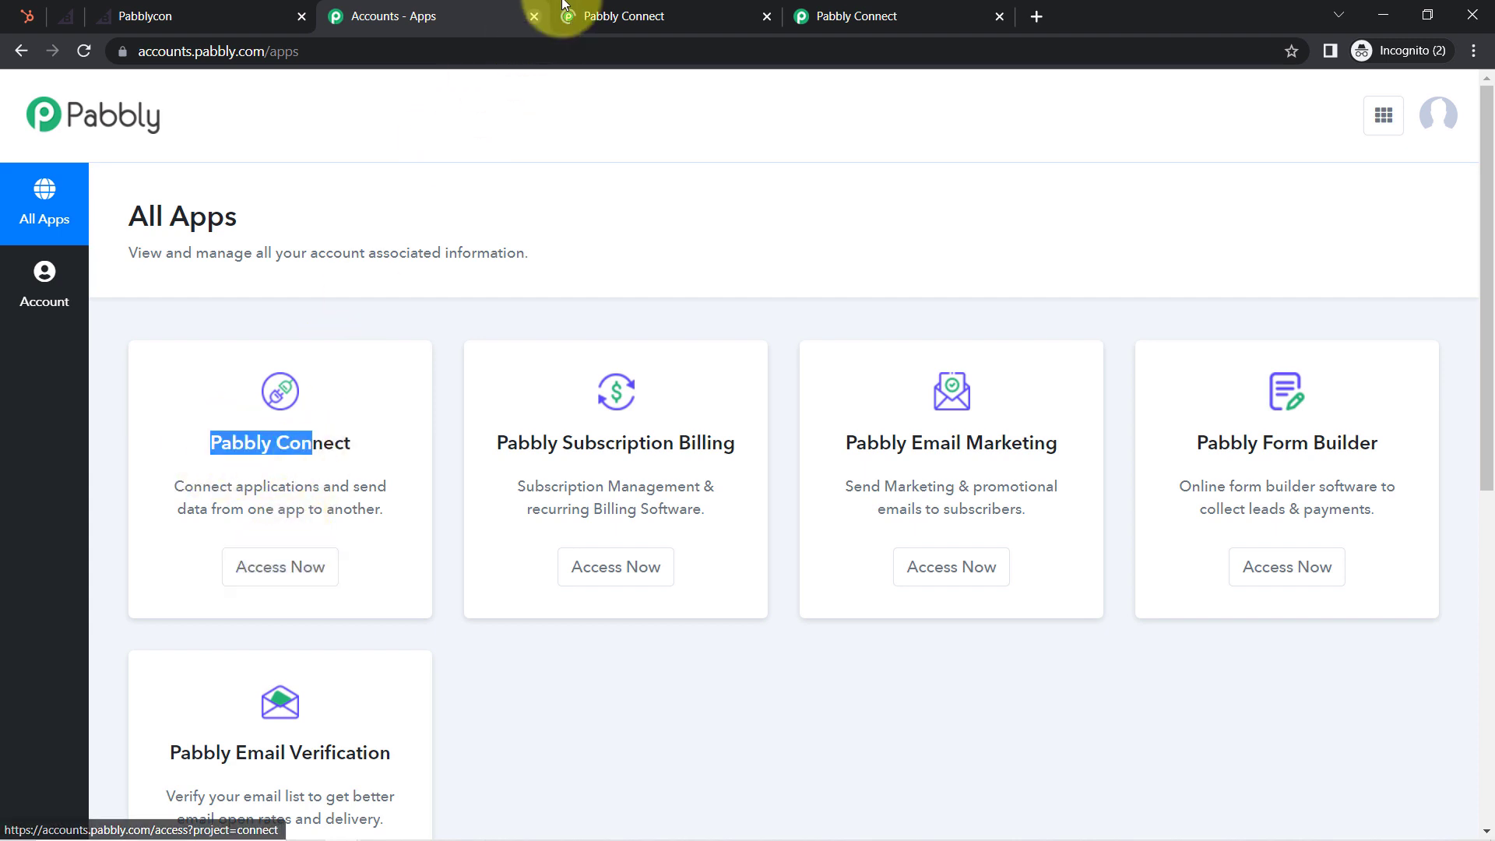
pyautogui.click(609, 6)
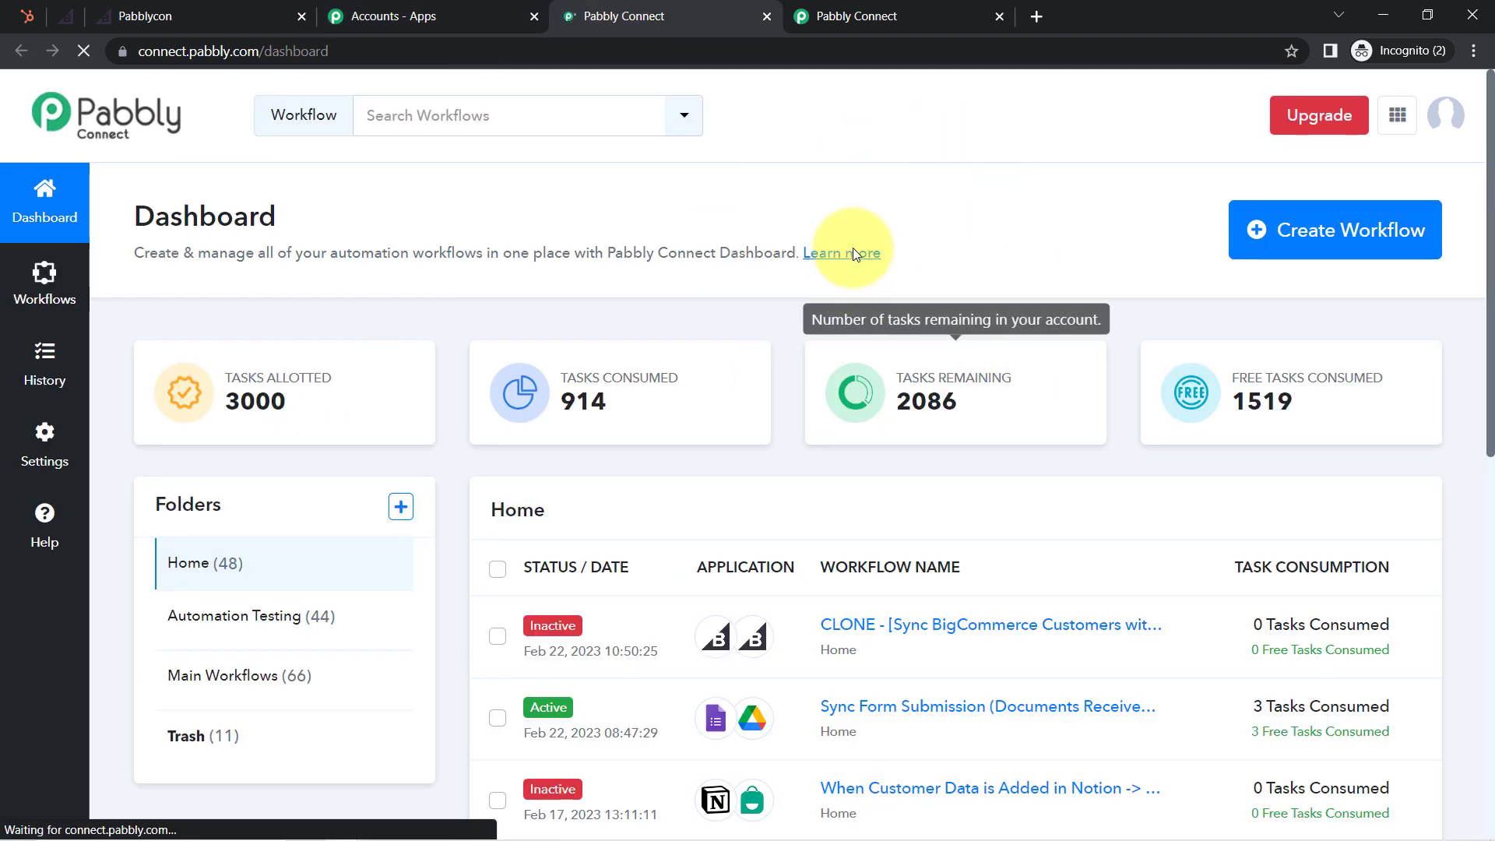
# Step: Create a workflow named "When Order is Placed in BigCommerce -> Create Contact in HubSpot"
pyautogui.moveTo(136, 211); pyautogui.dragTo(300, 222)
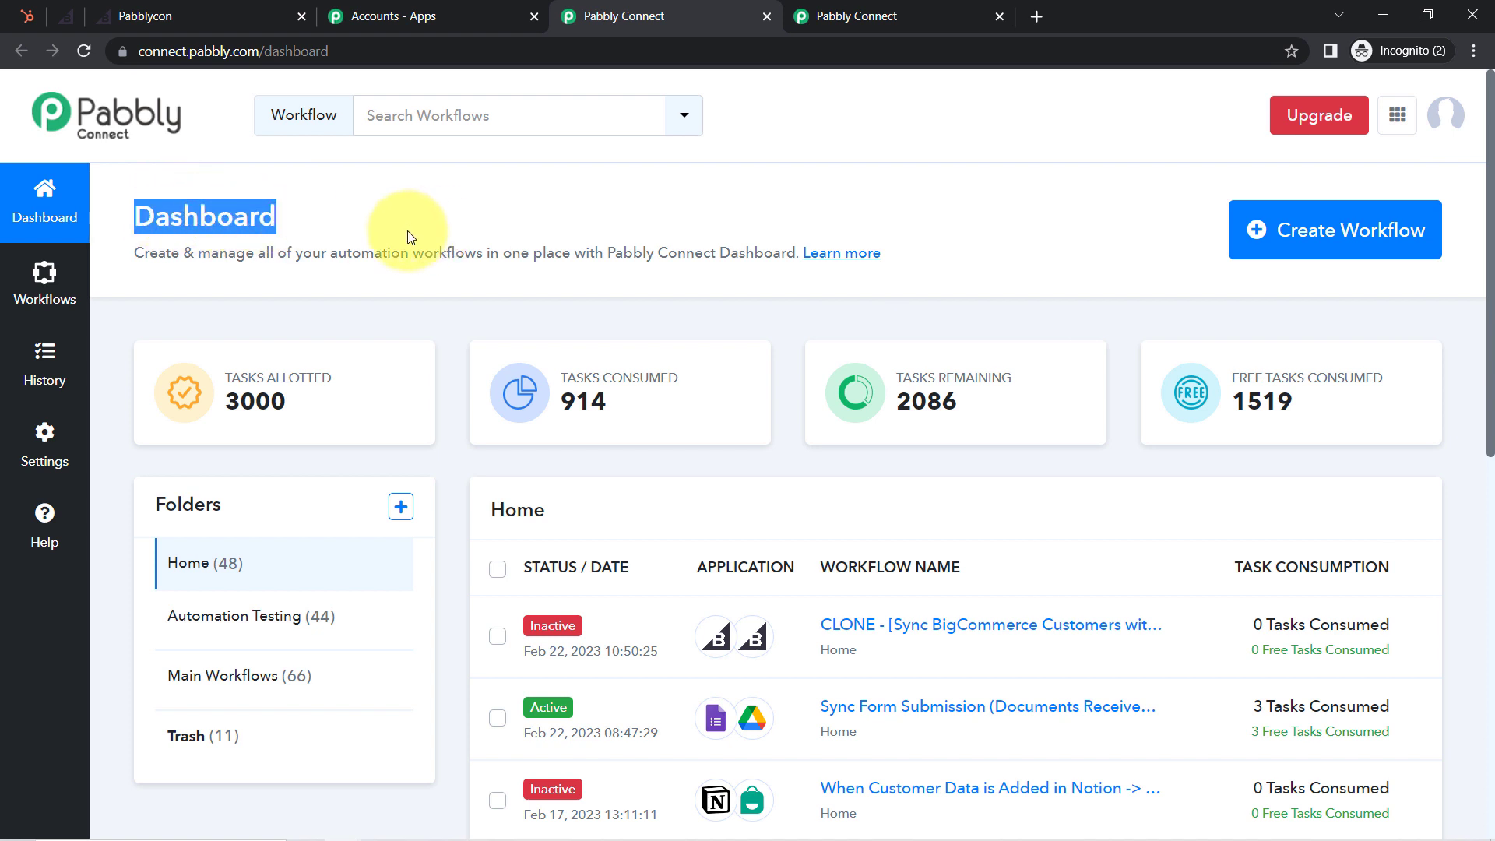
pyautogui.click(202, 211)
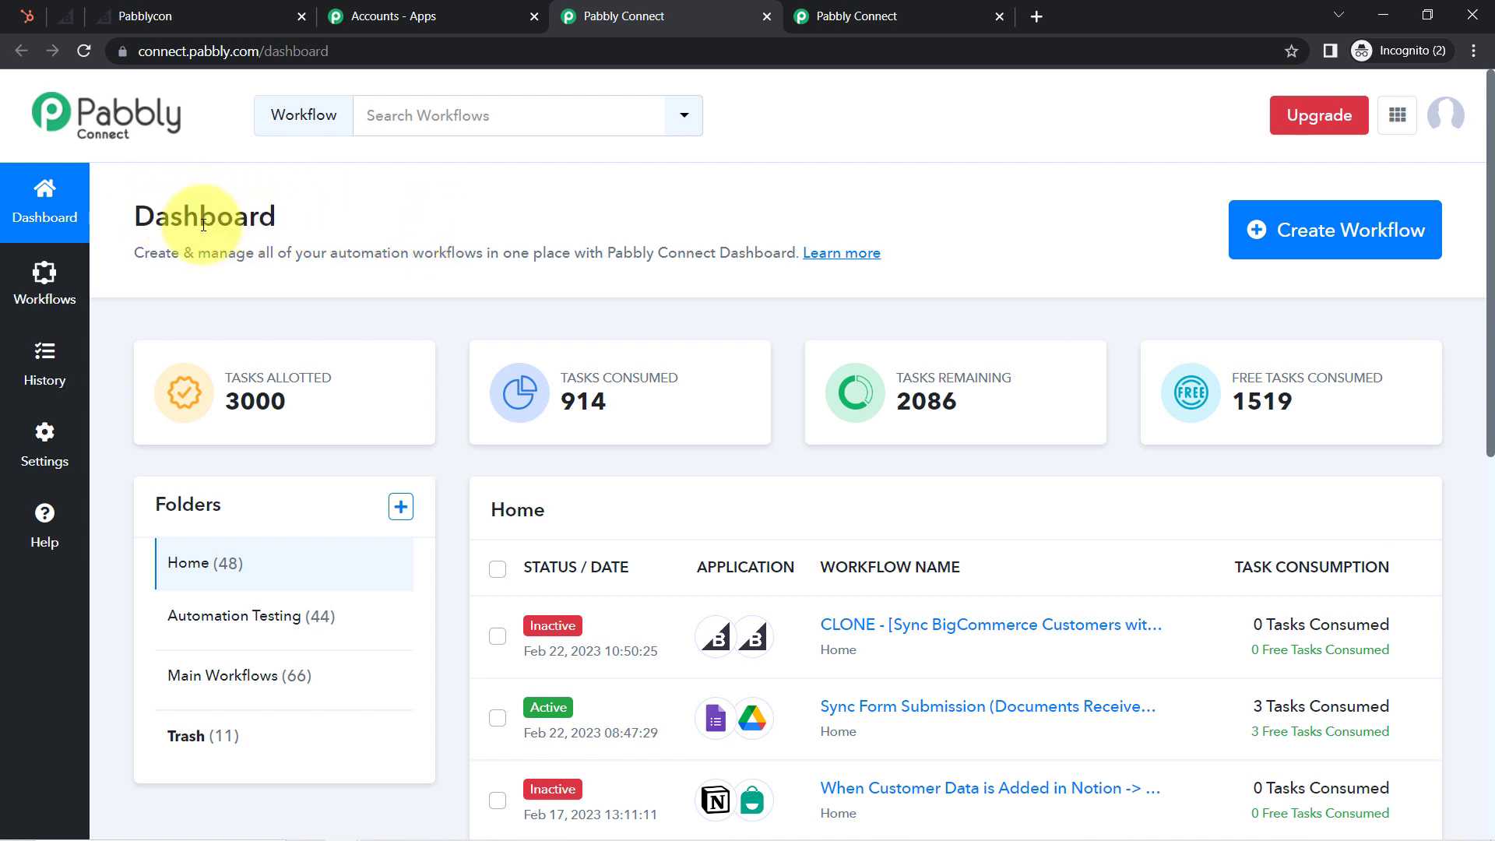
pyautogui.click(1299, 245)
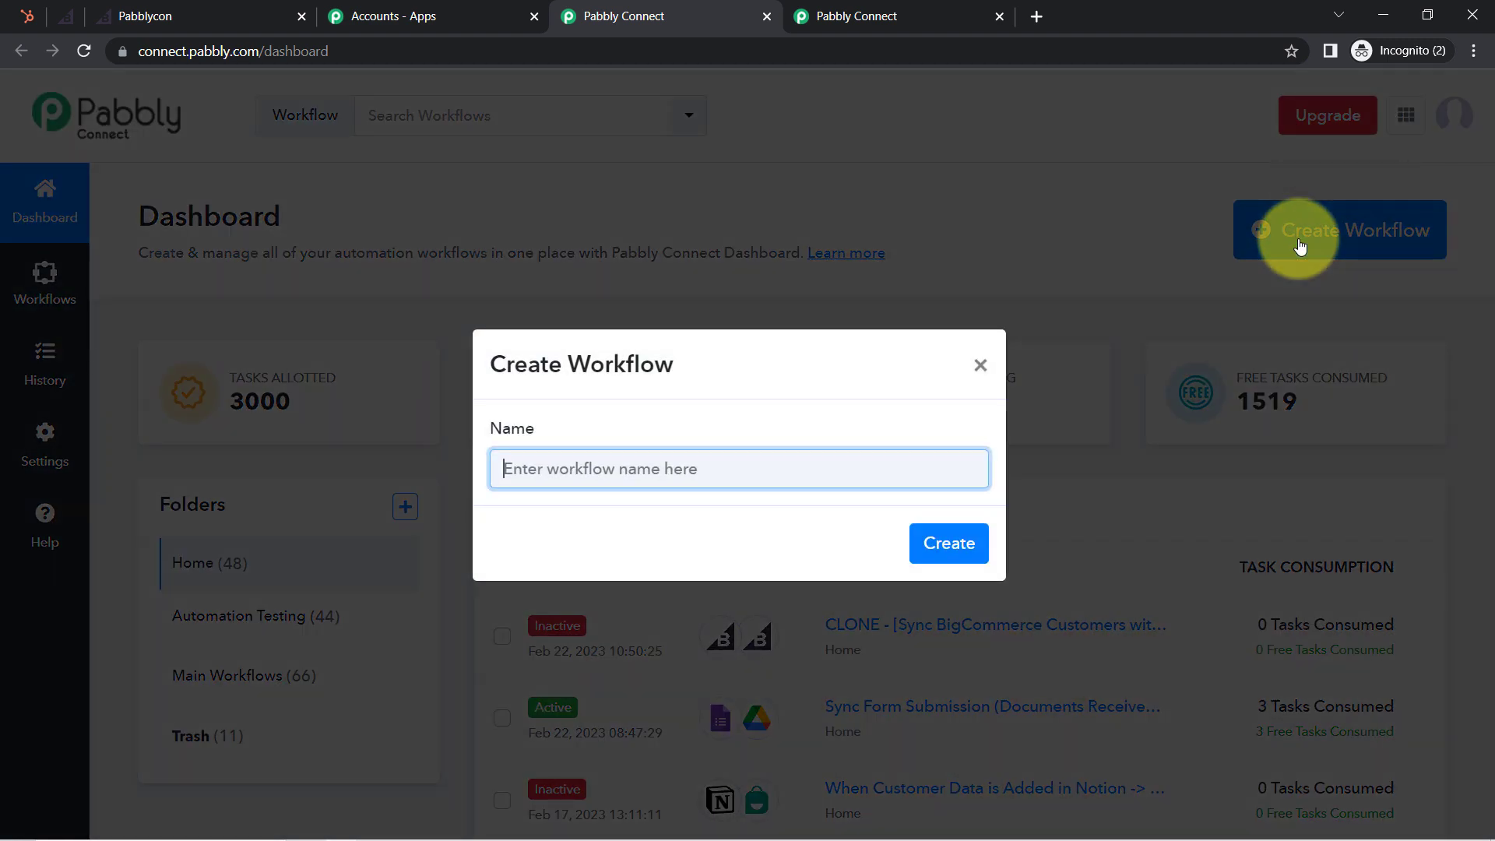
pyautogui.click(555, 467)
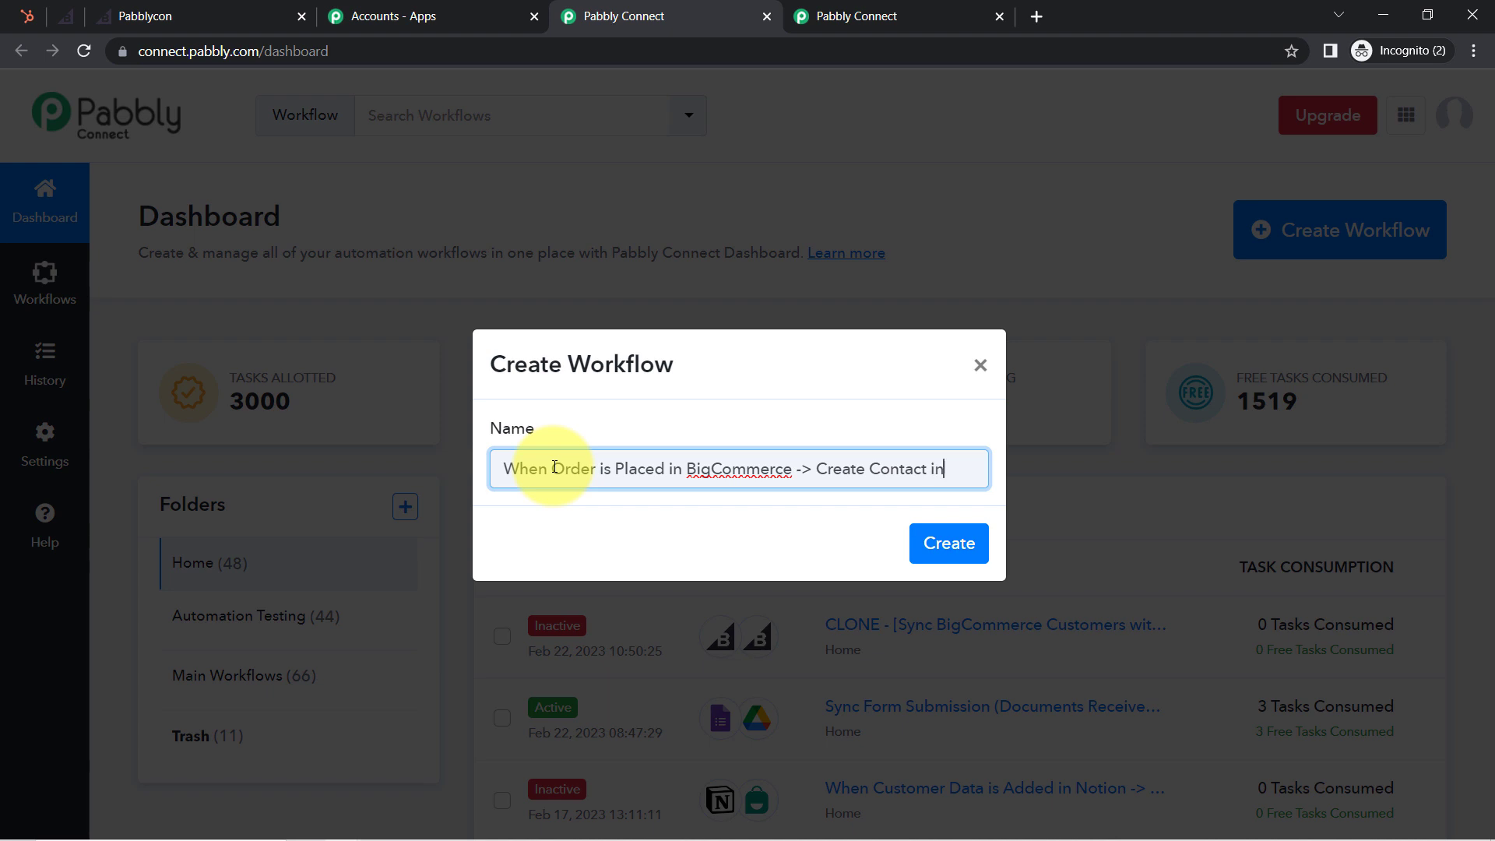
pyautogui.write('ubSpot')
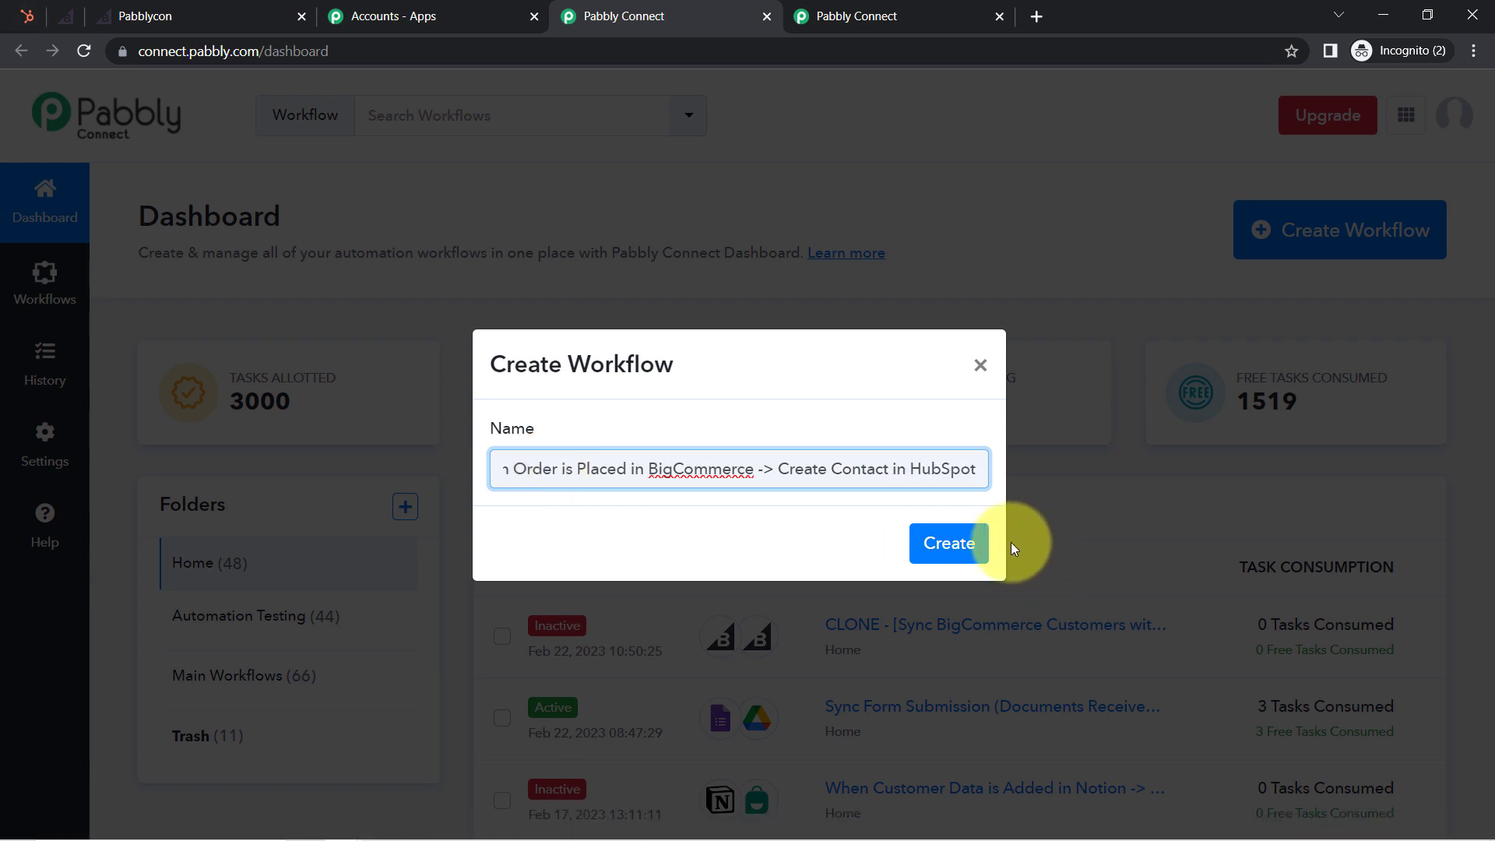
pyautogui.click(940, 567)
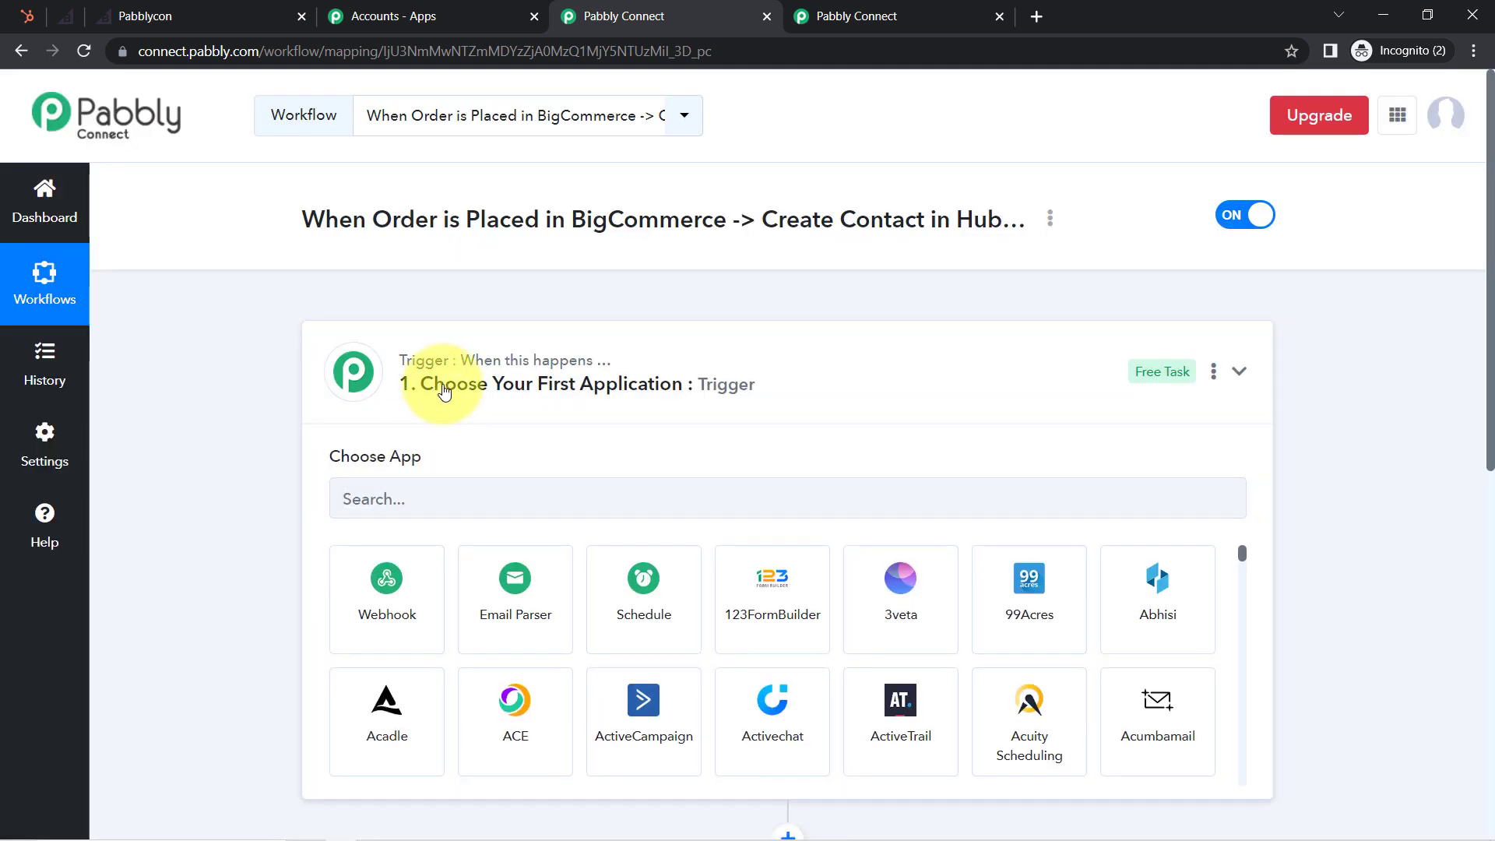
# Step: Search for "bigc" among the trigger applications and choose BigCommerce as the workflow's trigger app
pyautogui.click(517, 360)
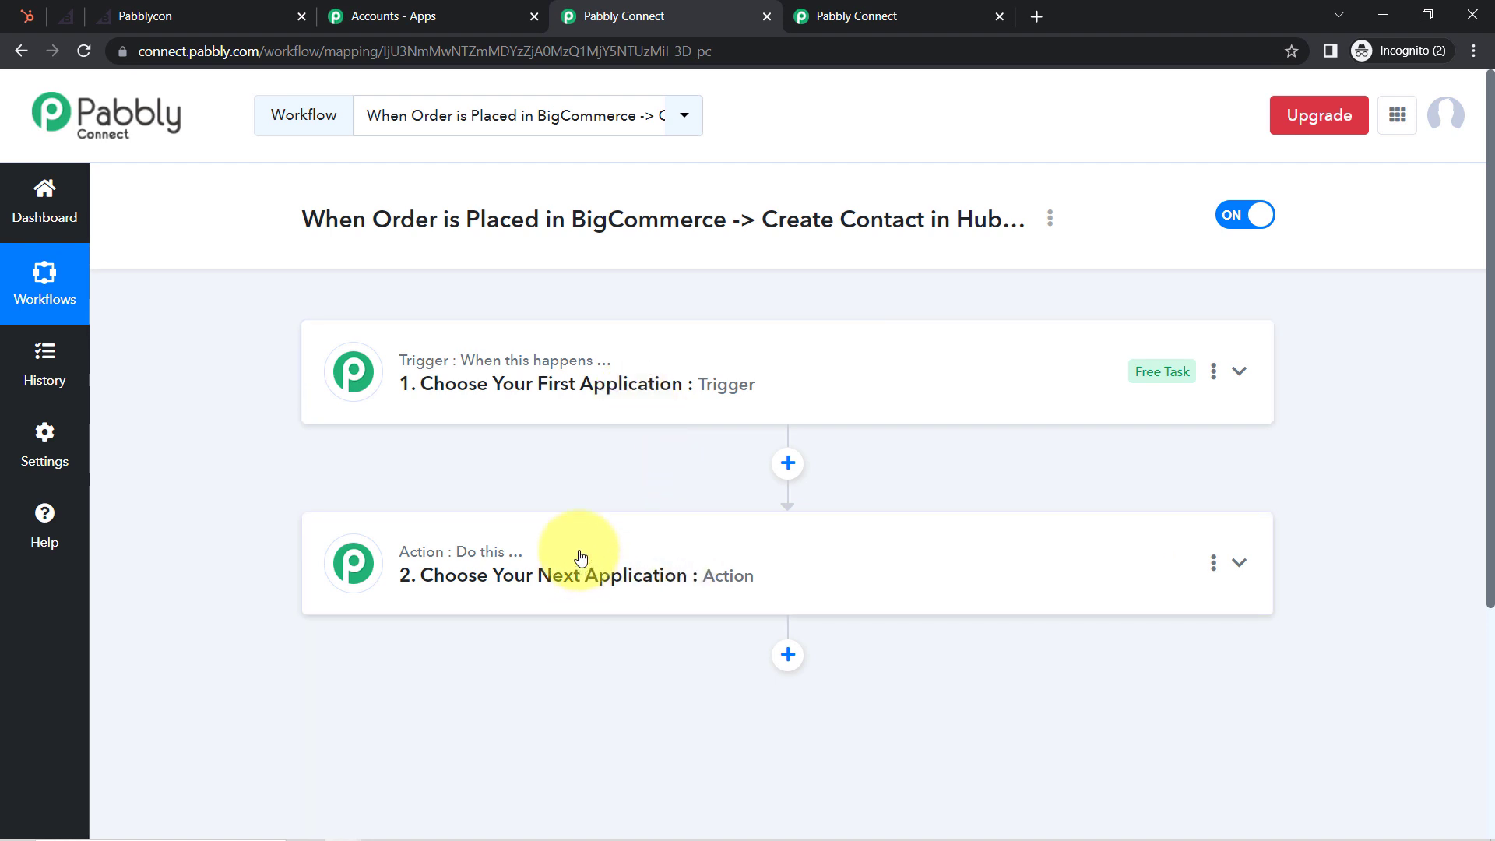
pyautogui.moveTo(325, 219); pyautogui.dragTo(915, 219)
pyautogui.click(622, 372)
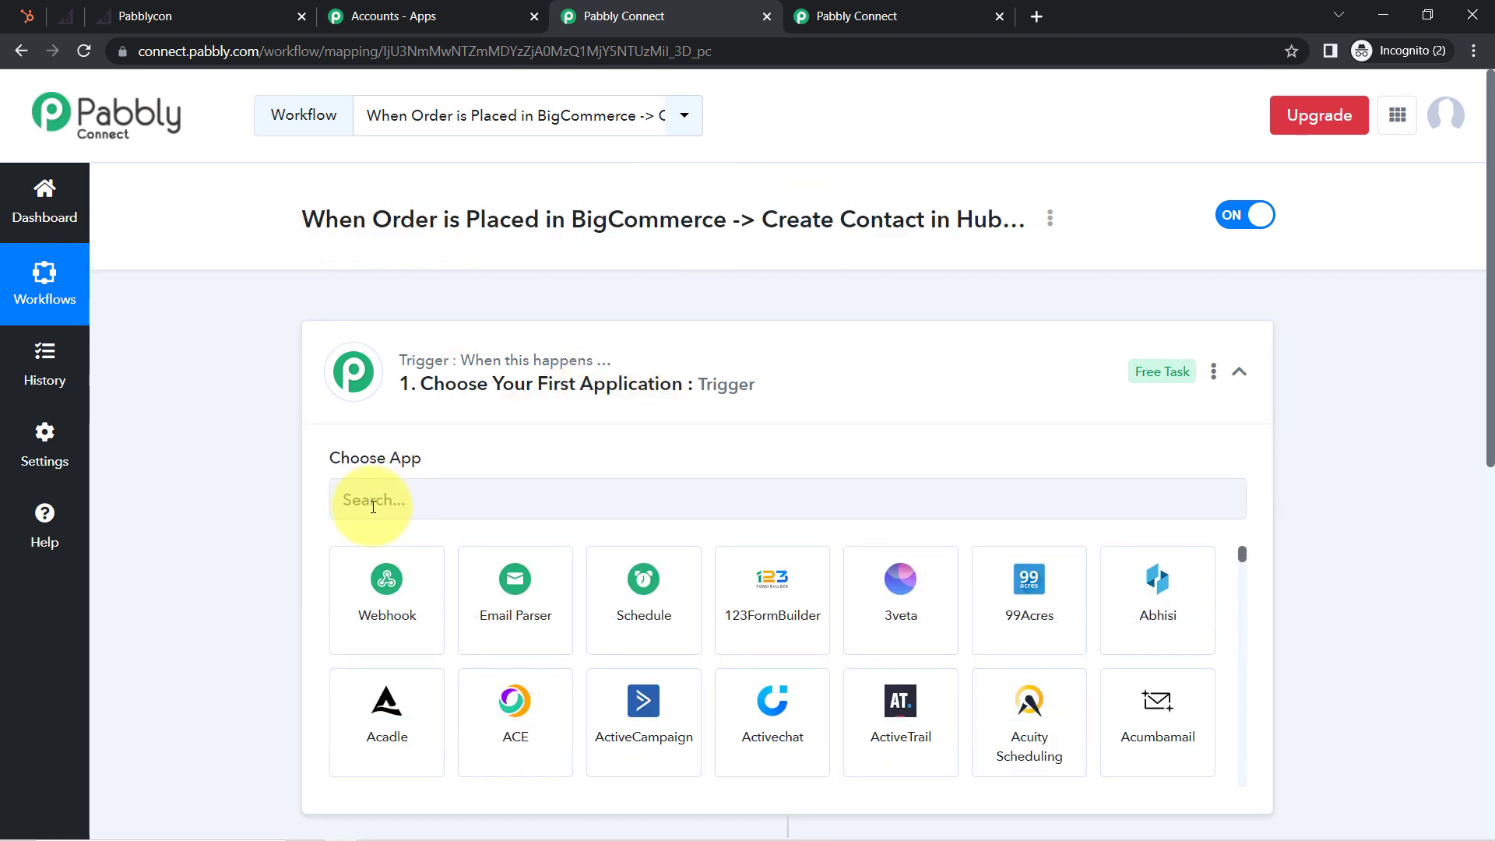
pyautogui.click(373, 507)
pyautogui.write('bigc')
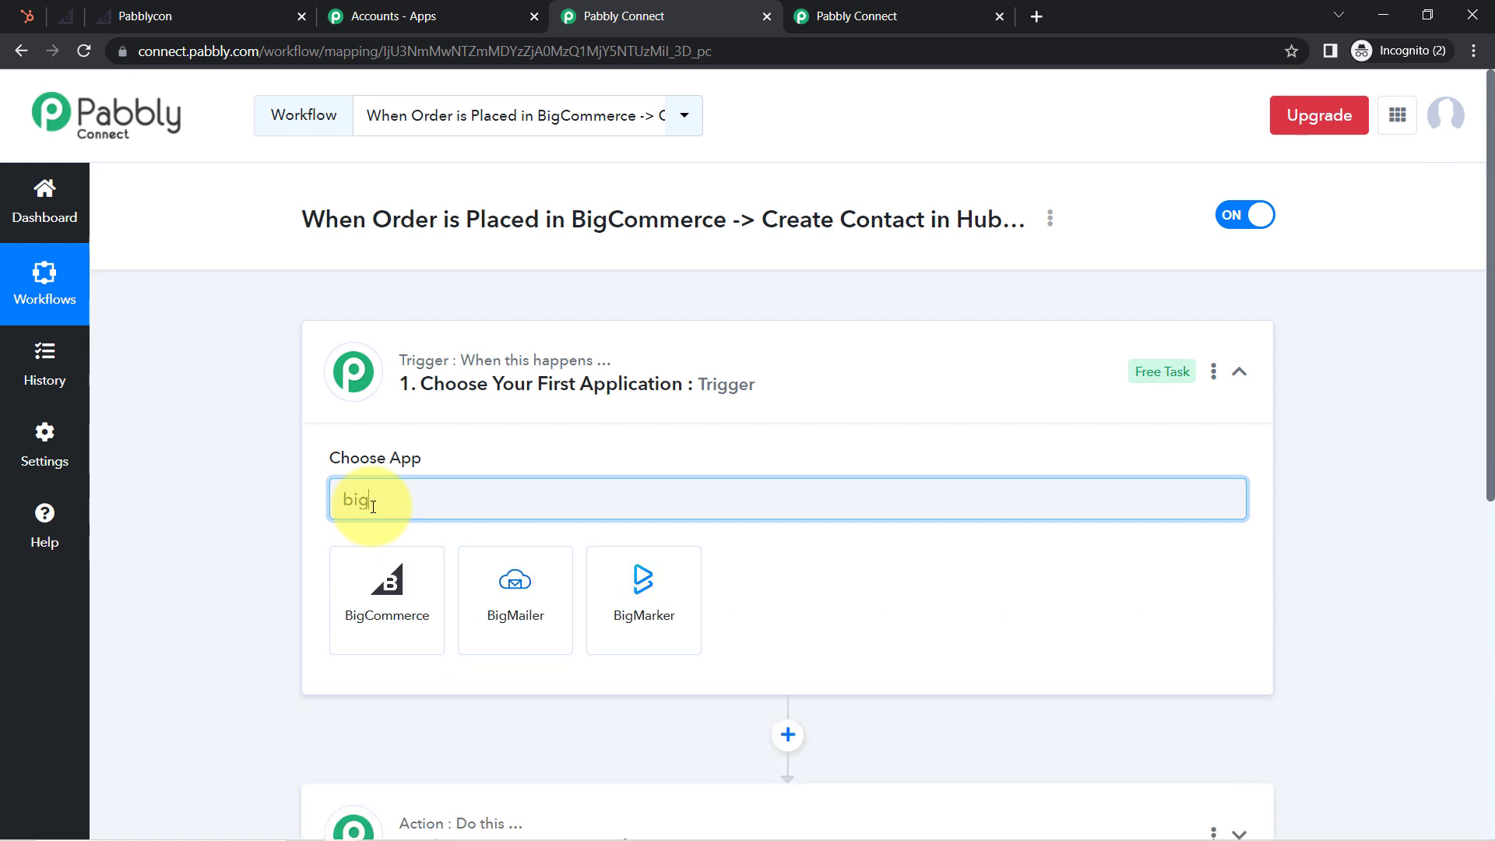
pyautogui.click(374, 617)
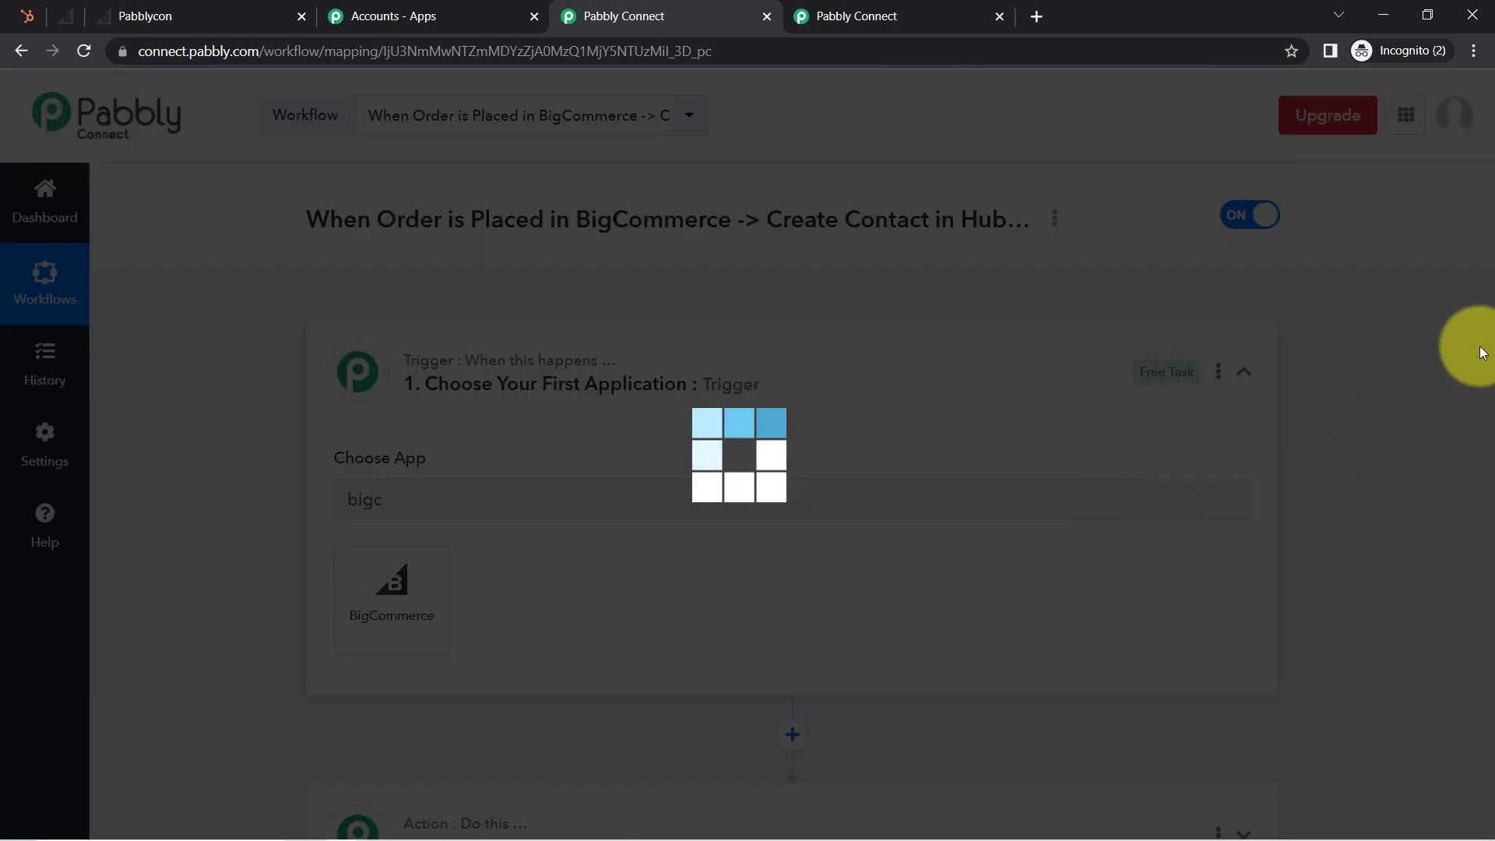
# Step: Search for "hubs" among the action applications and choose HubSpot CRM as the workflow's action app
pyautogui.scroll(-5, 1479, 467)
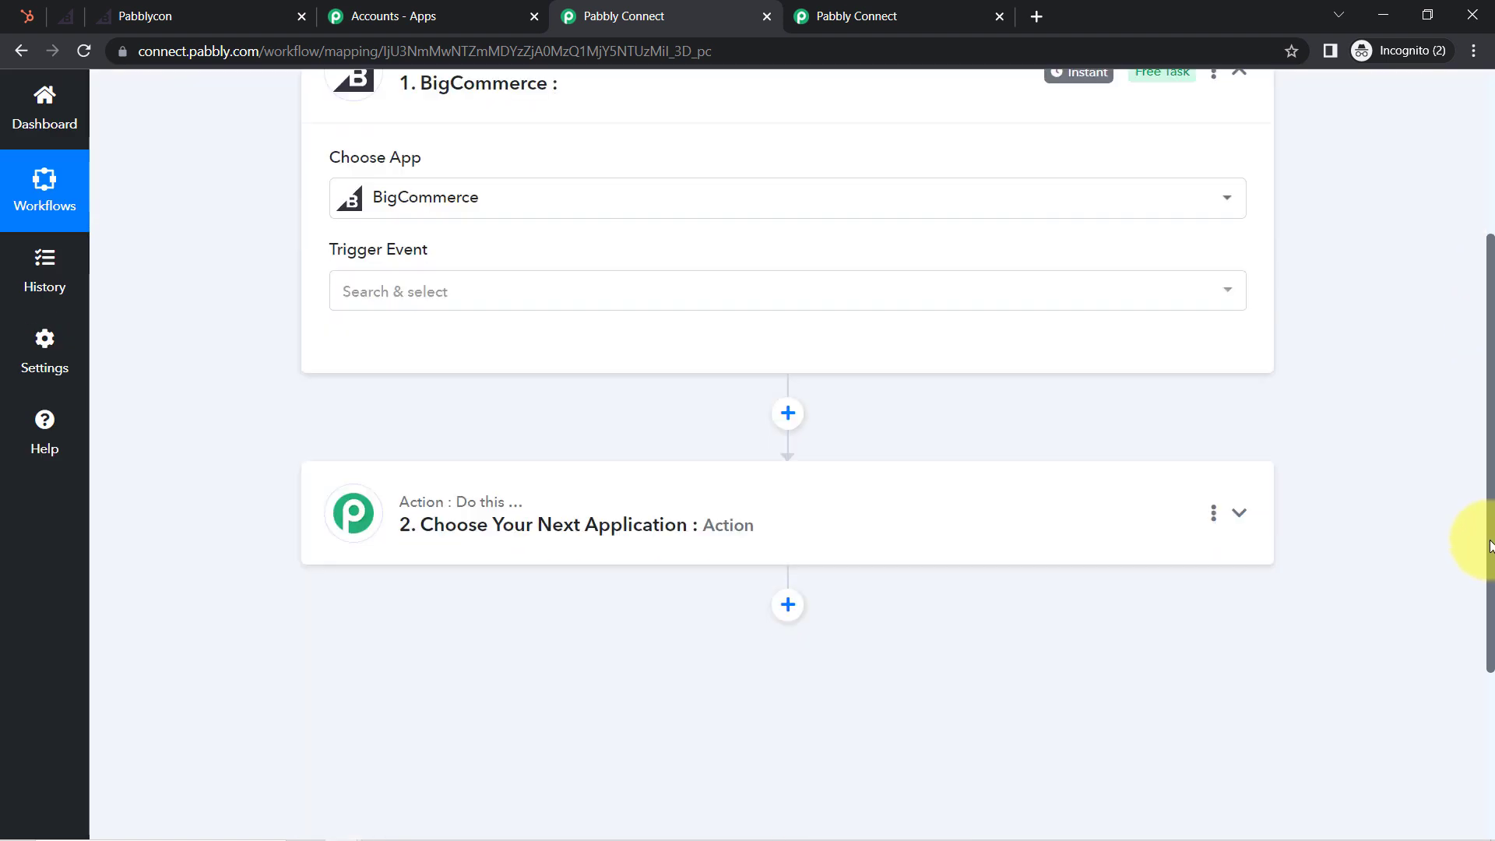
pyautogui.click(514, 483)
pyautogui.click(357, 591)
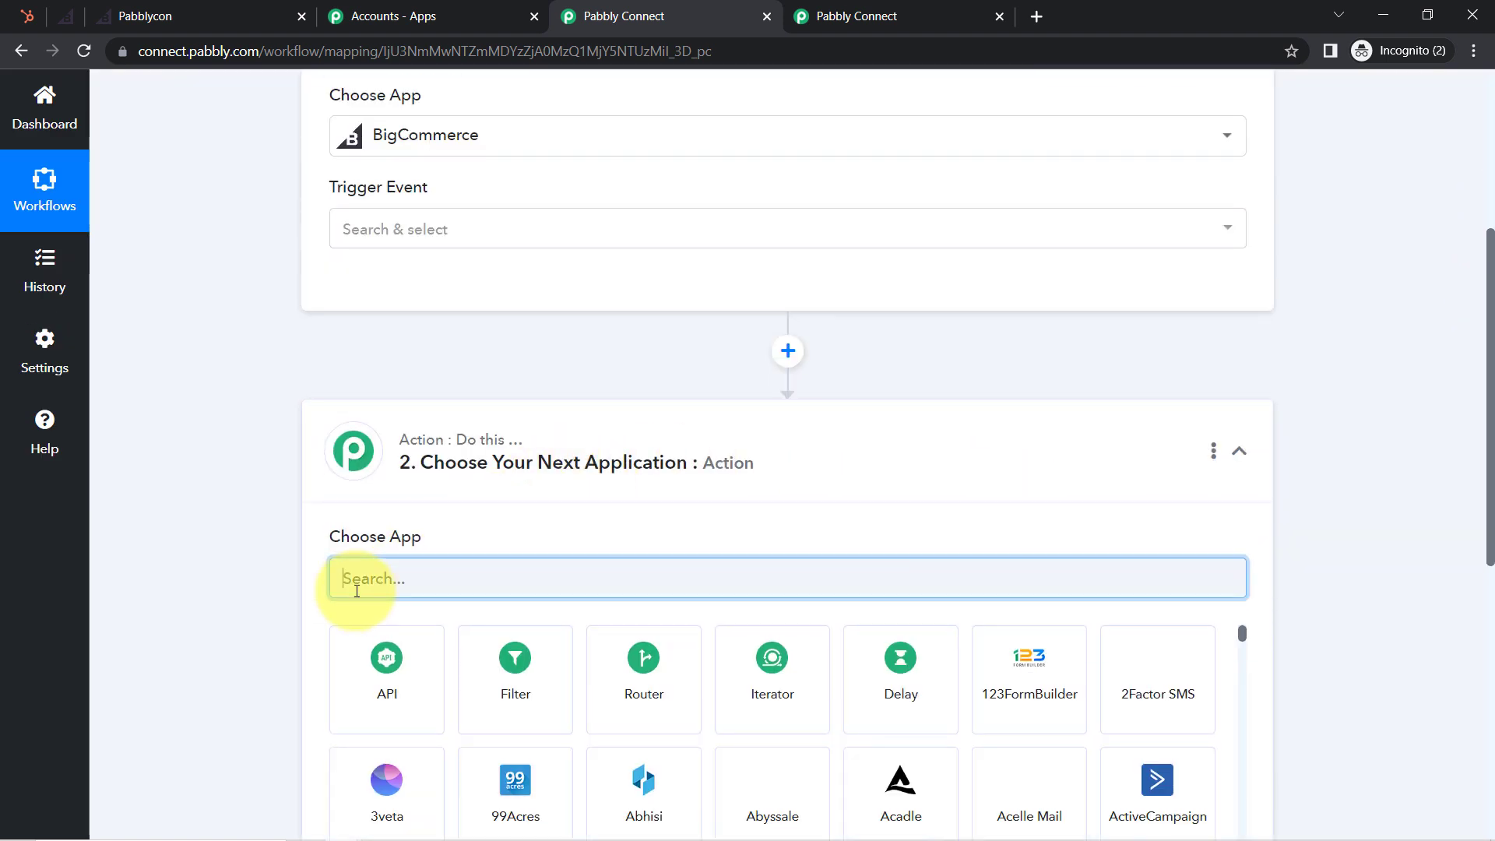
pyautogui.write('hubs')
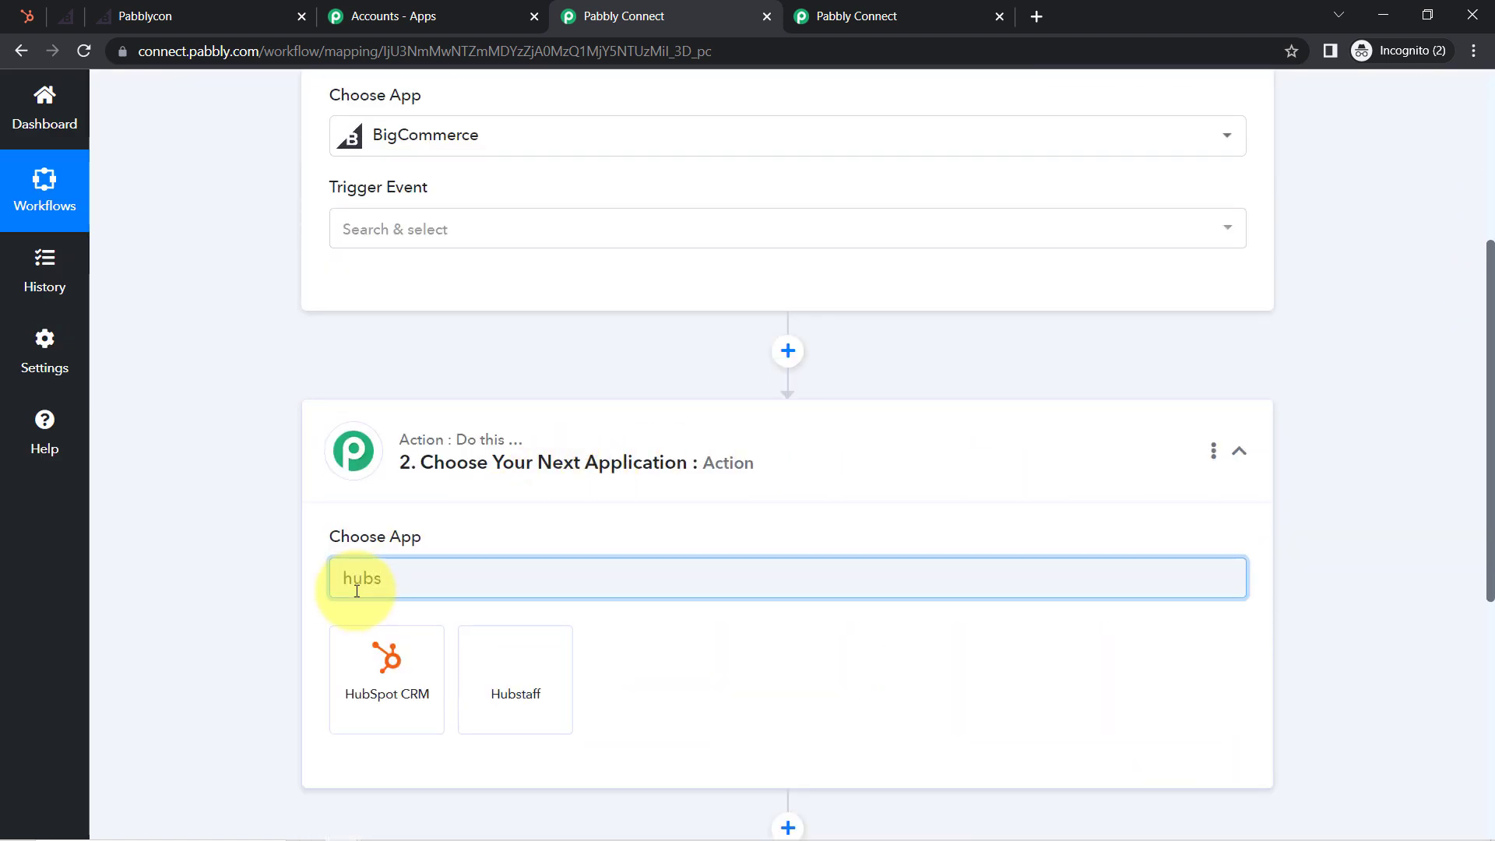
pyautogui.click(350, 701)
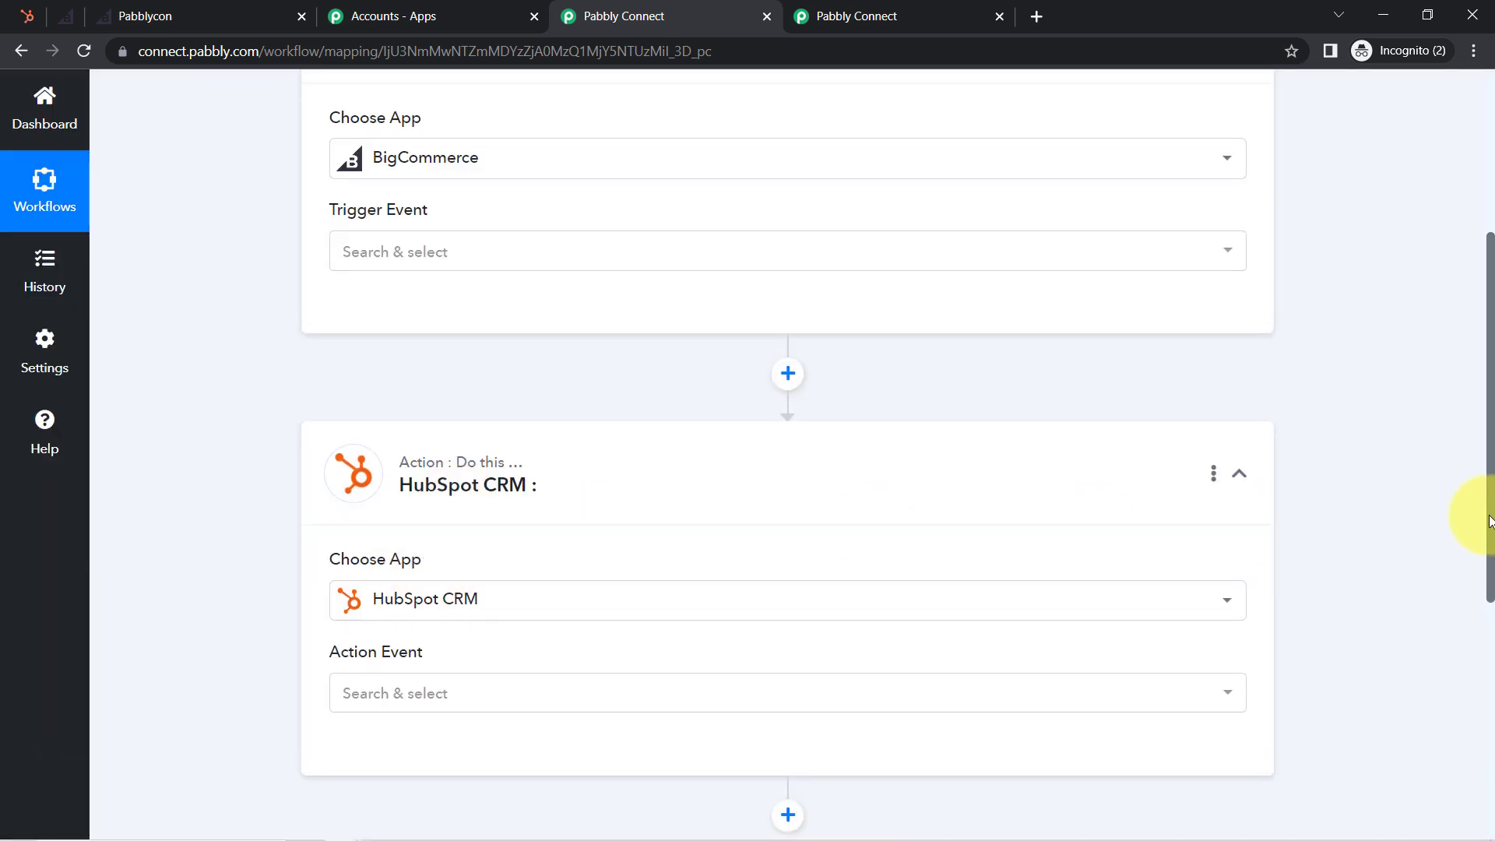
# Step: Review the workflow's two chosen apps alongside the Pabblycon storefront, and close the Pabbly Accounts page
pyautogui.scroll(1, 1362, 475)
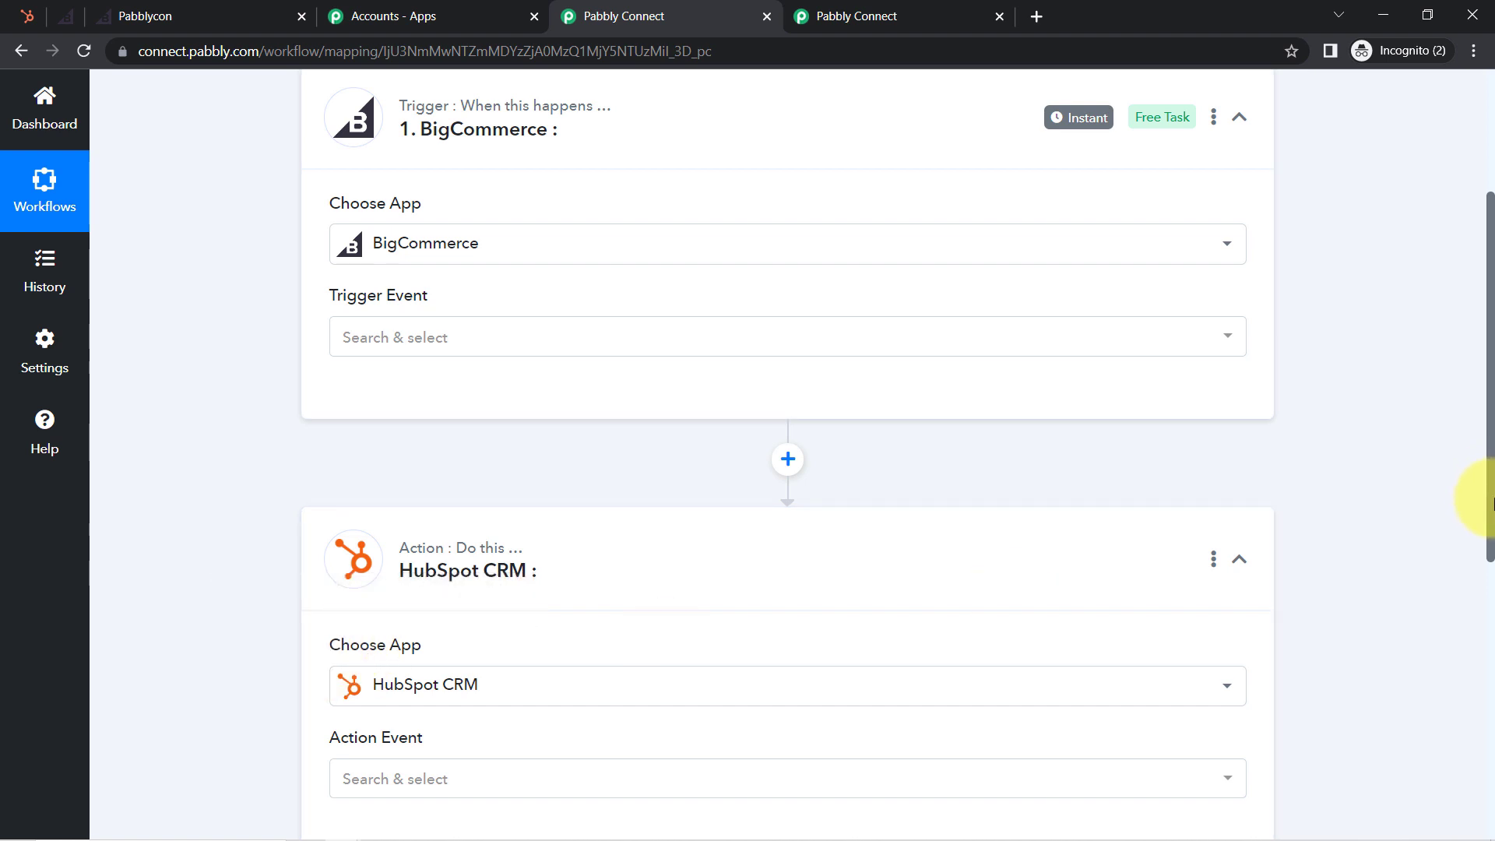
pyautogui.moveTo(1493, 498)
pyautogui.mouseDown()
pyautogui.moveTo(1490, 460)
pyautogui.moveTo(1488, 512)
pyautogui.mouseUp()
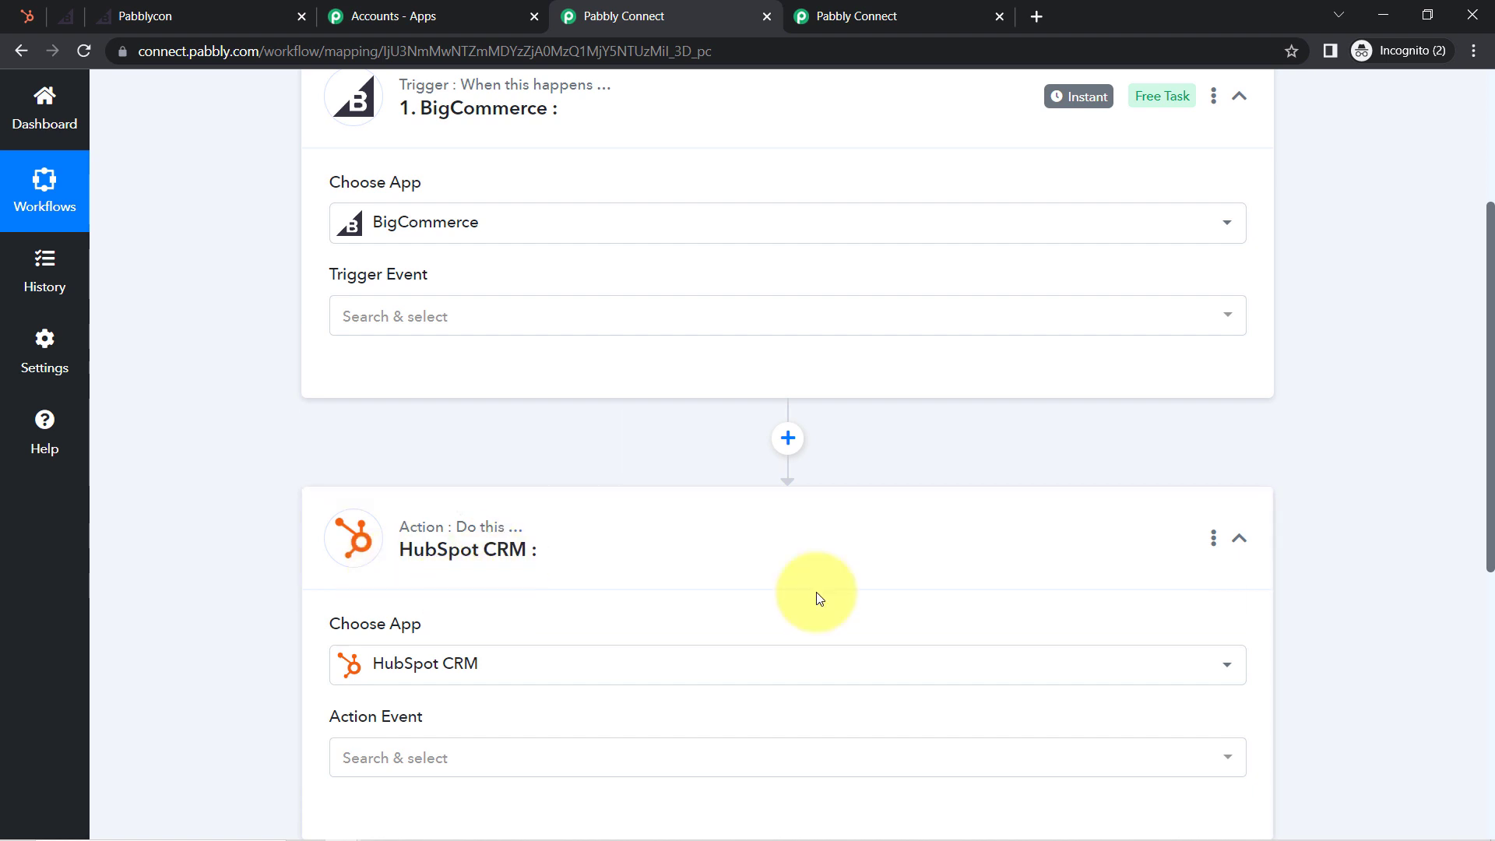
pyautogui.moveTo(1487, 524); pyautogui.dragTo(1487, 403)
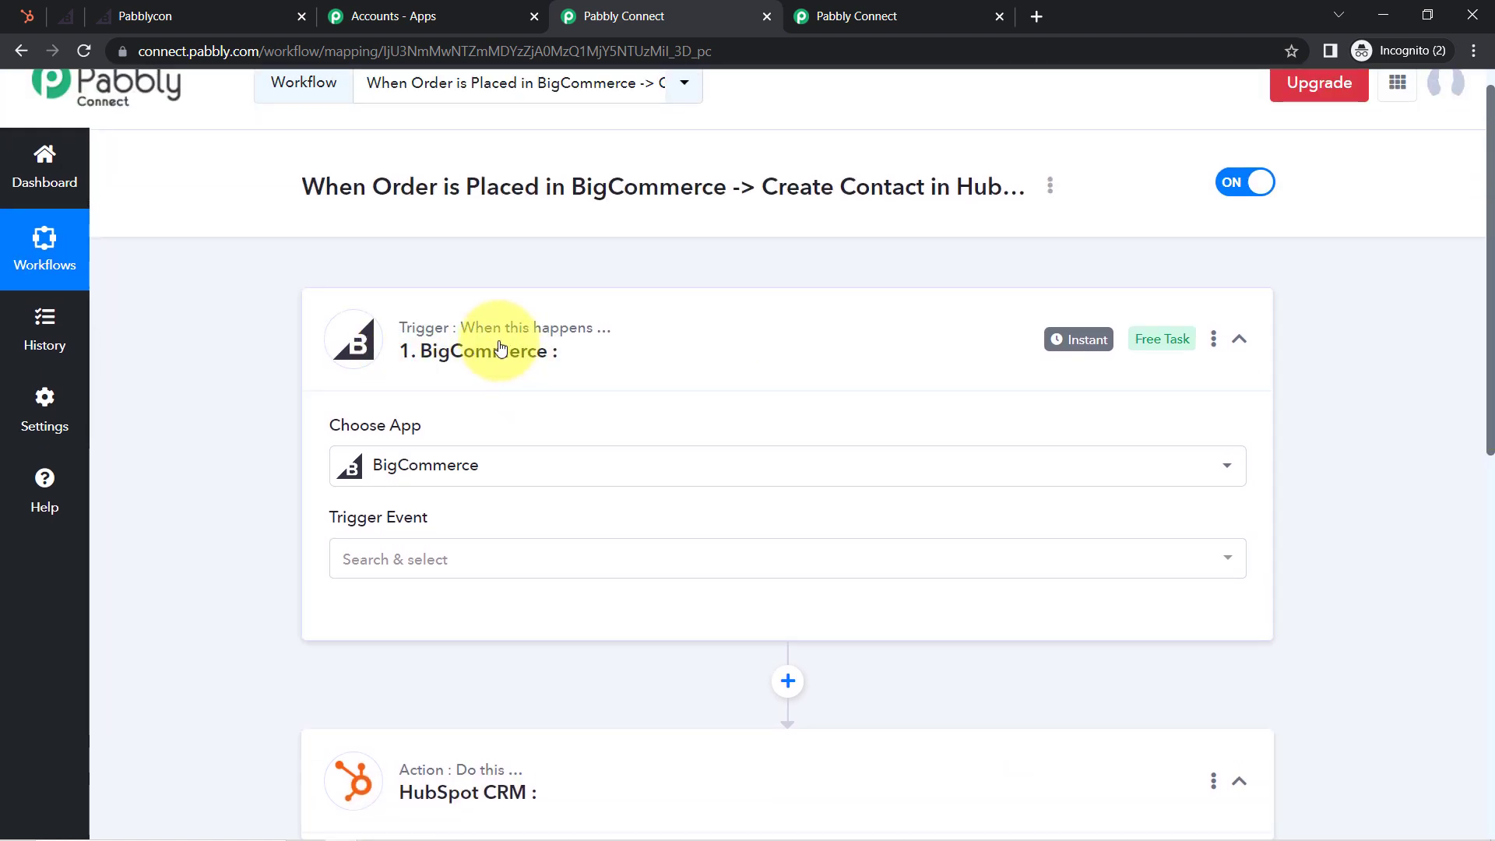
pyautogui.click(136, 14)
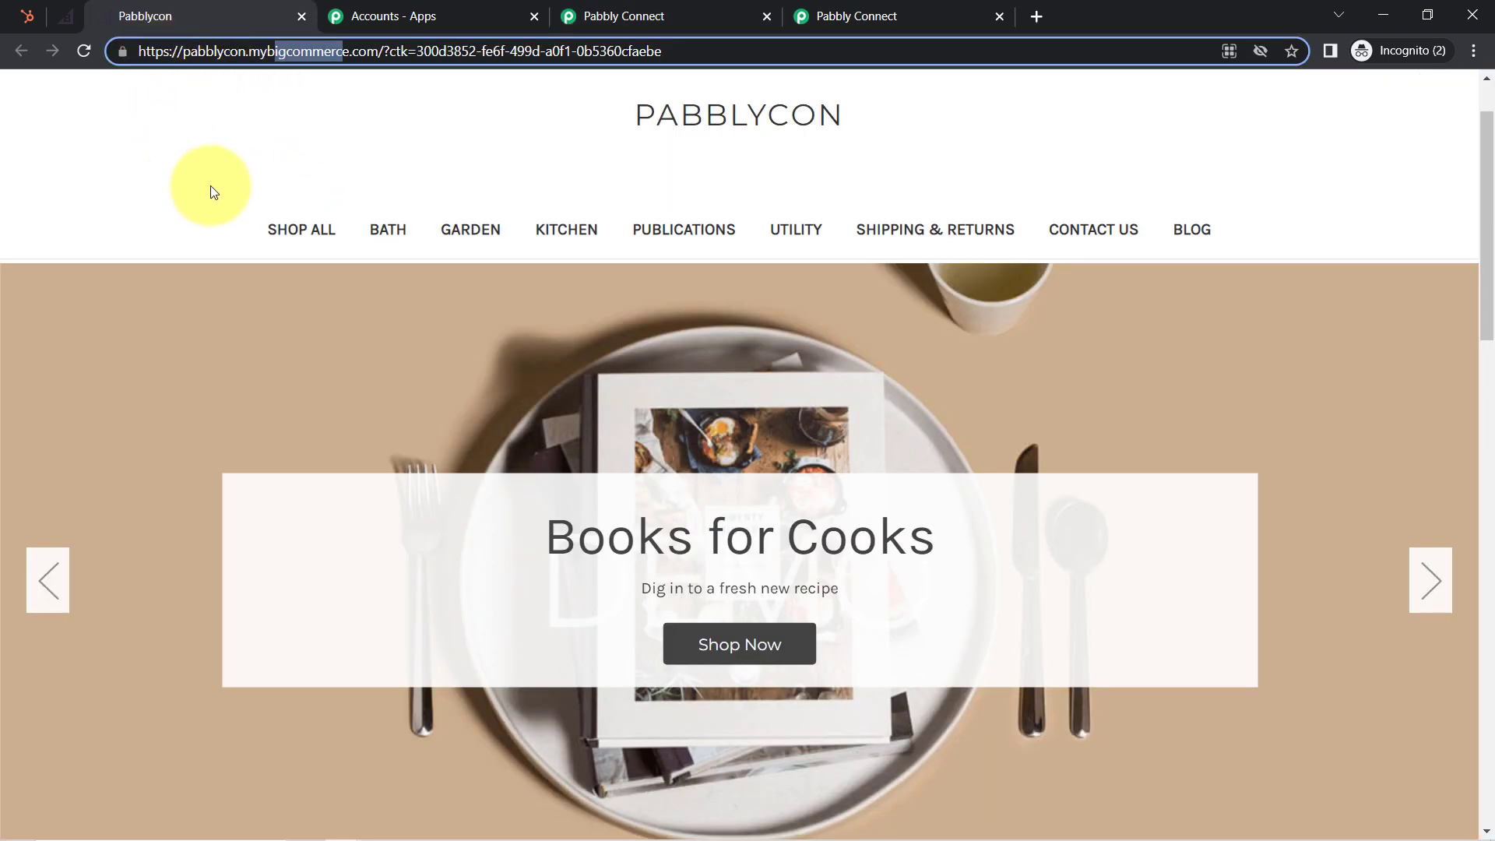
pyautogui.click(584, 16)
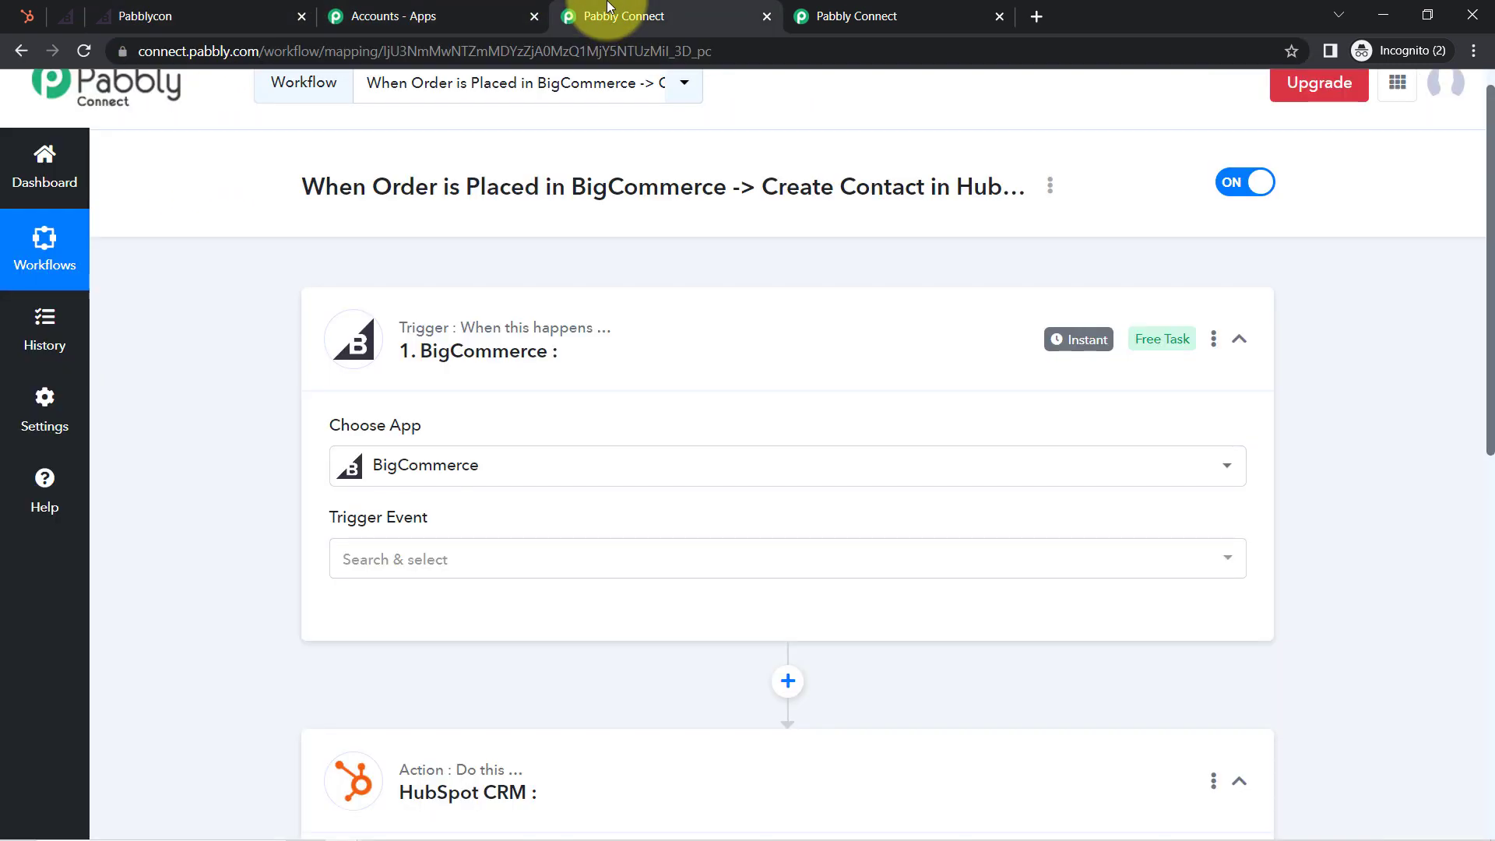
pyautogui.click(534, 16)
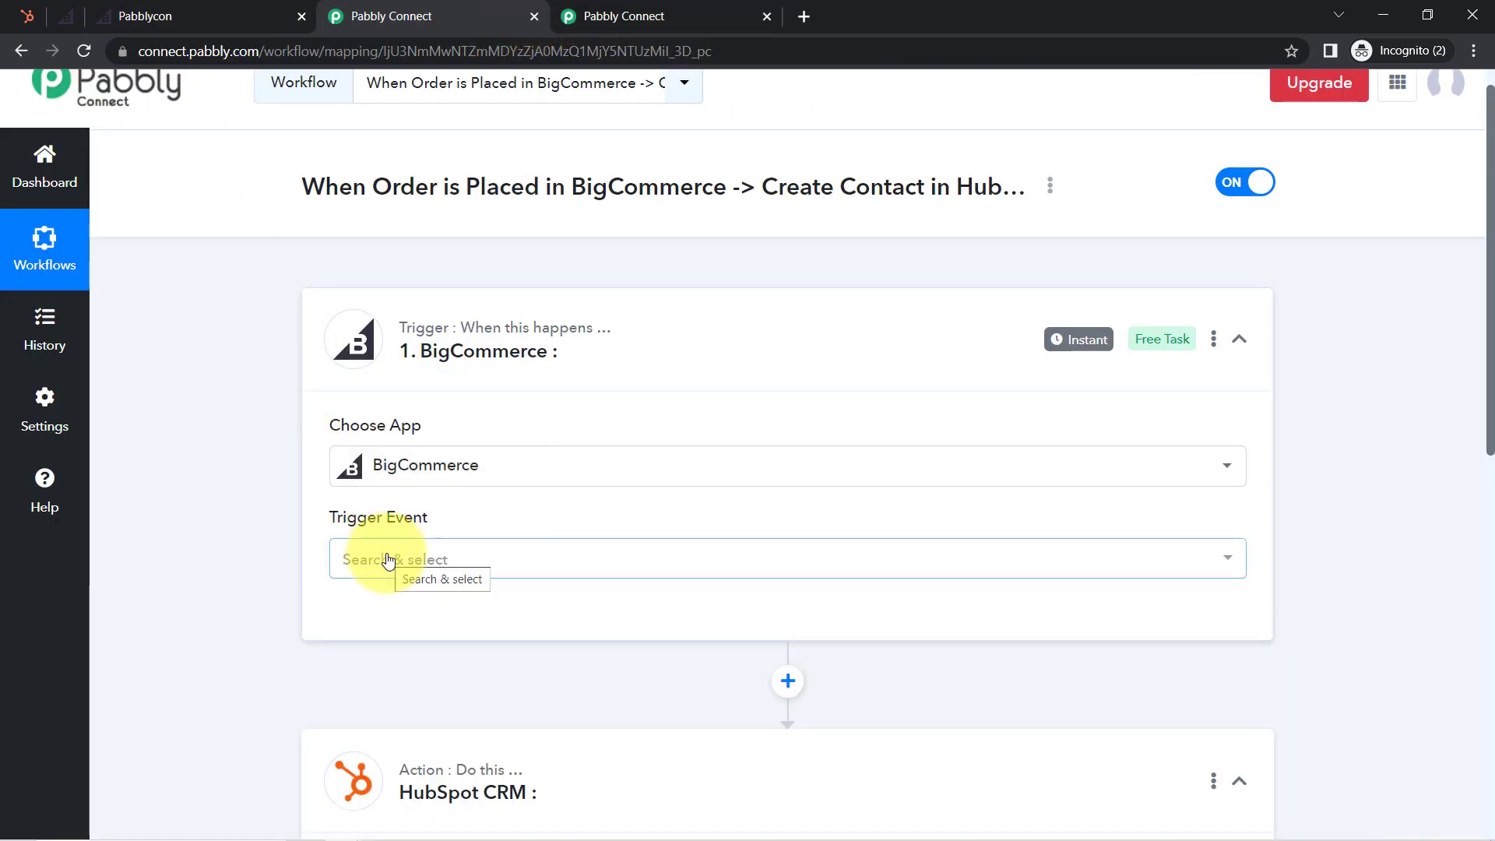
# Step: Set the BigCommerce trigger event to New Order Created and open the BigCommerce account connection settings
pyautogui.click(424, 555)
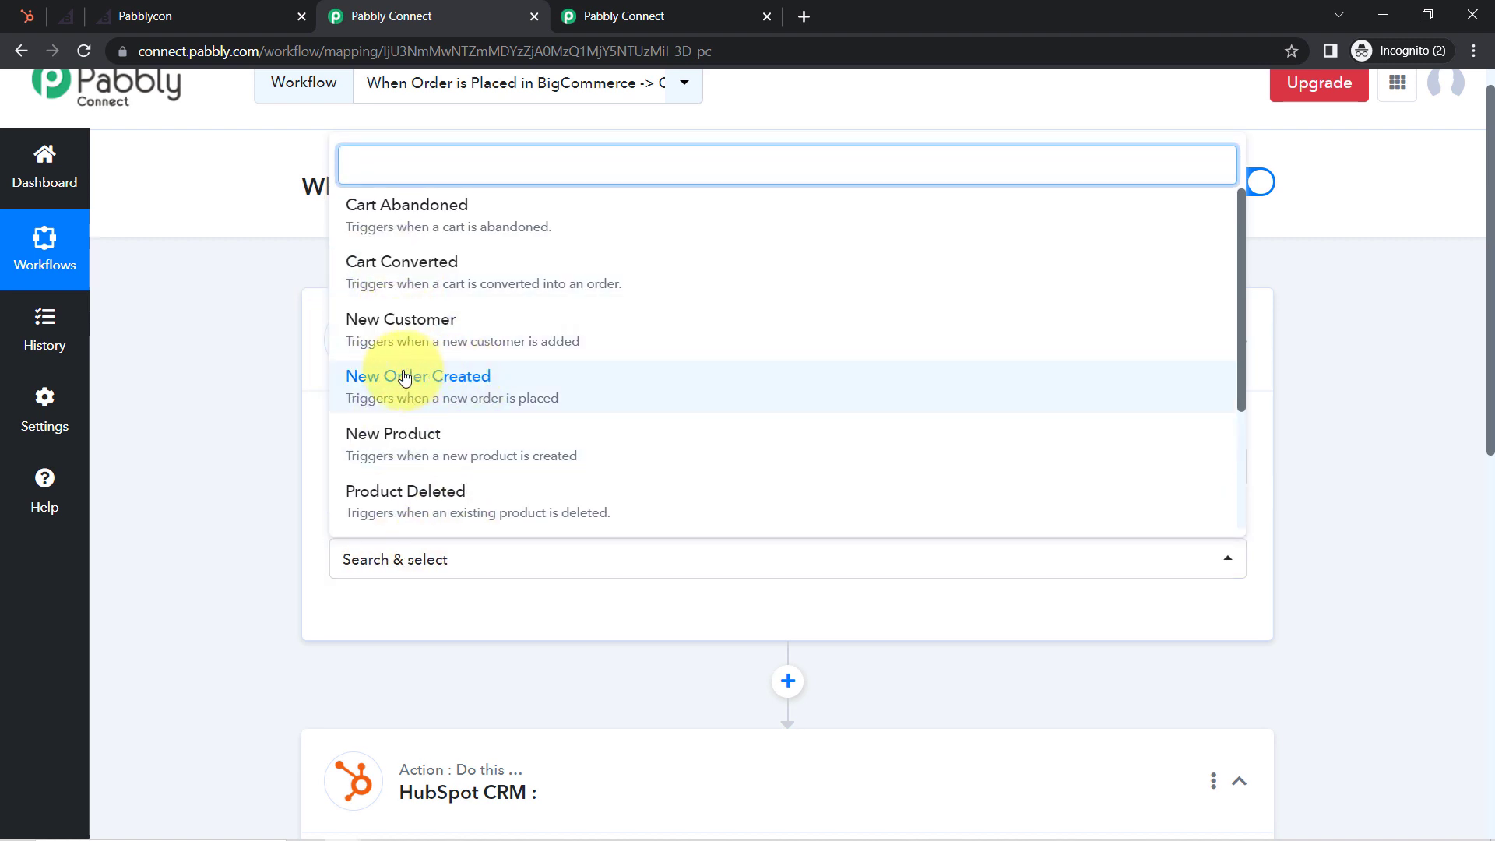
pyautogui.click(415, 391)
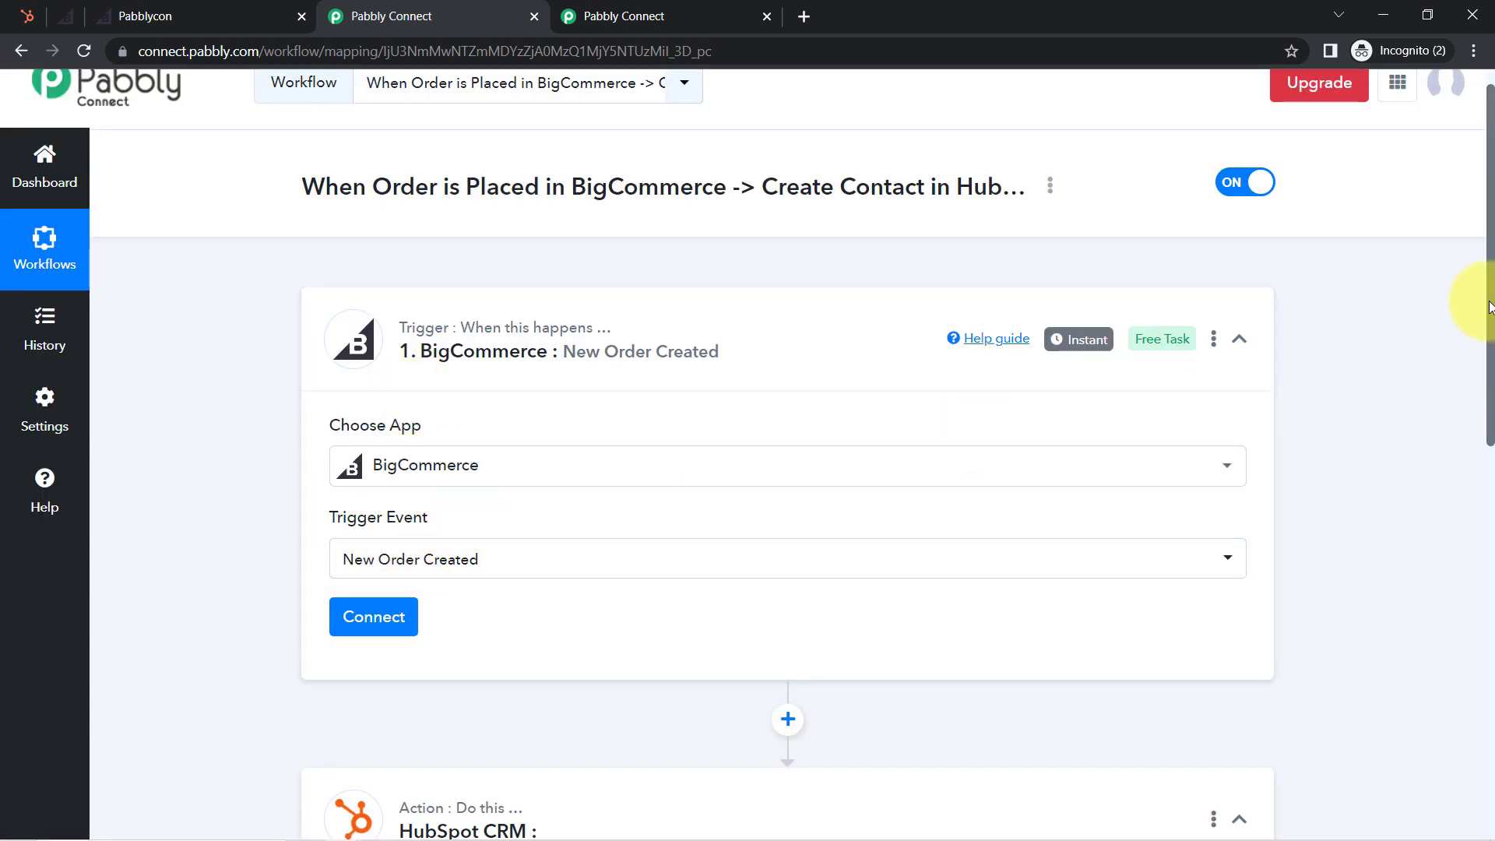
pyautogui.scroll(-3, 1471, 350)
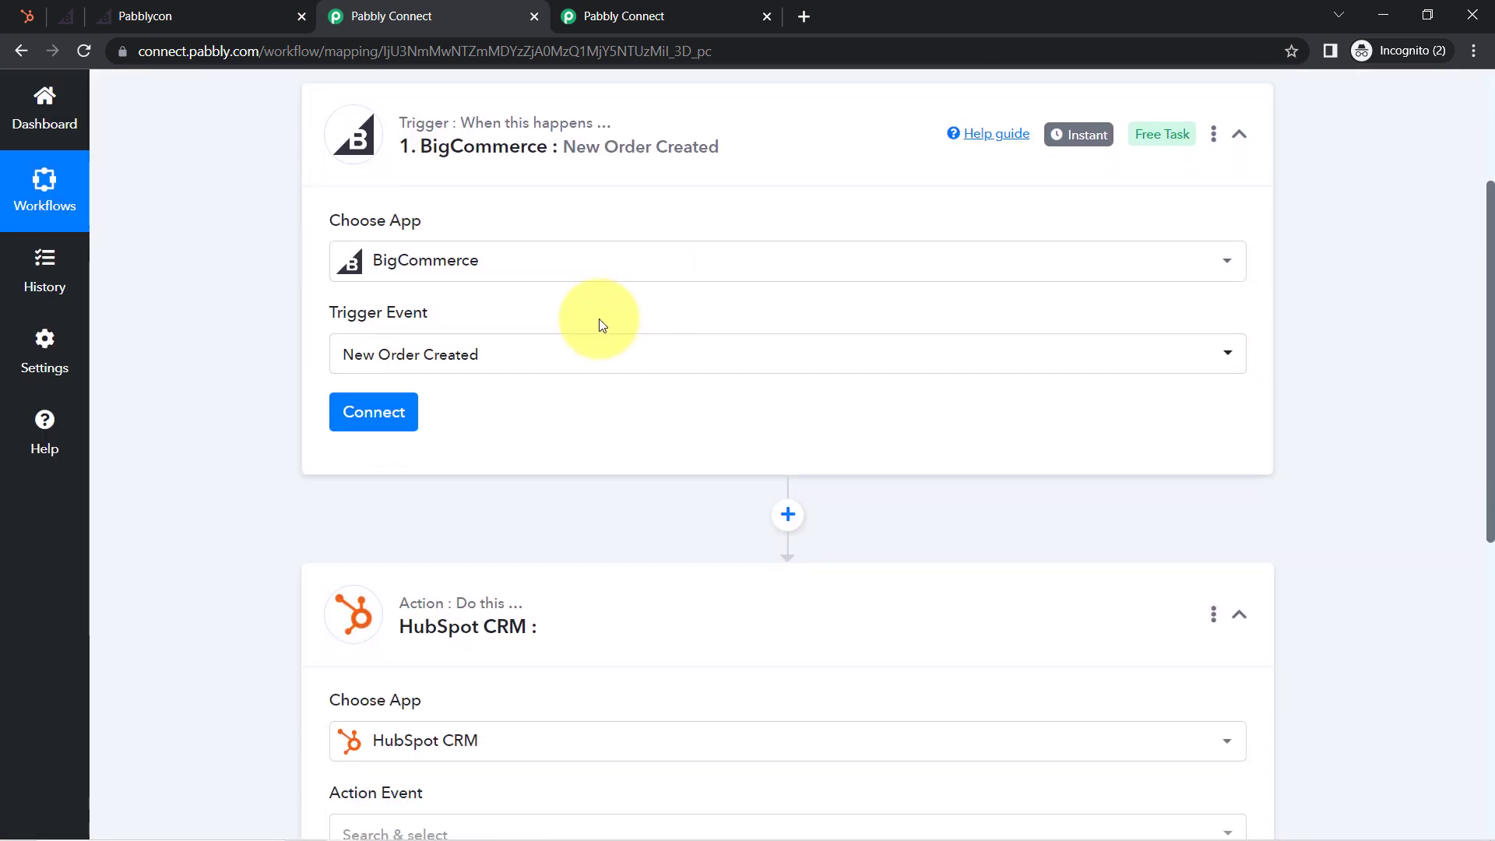
pyautogui.click(374, 411)
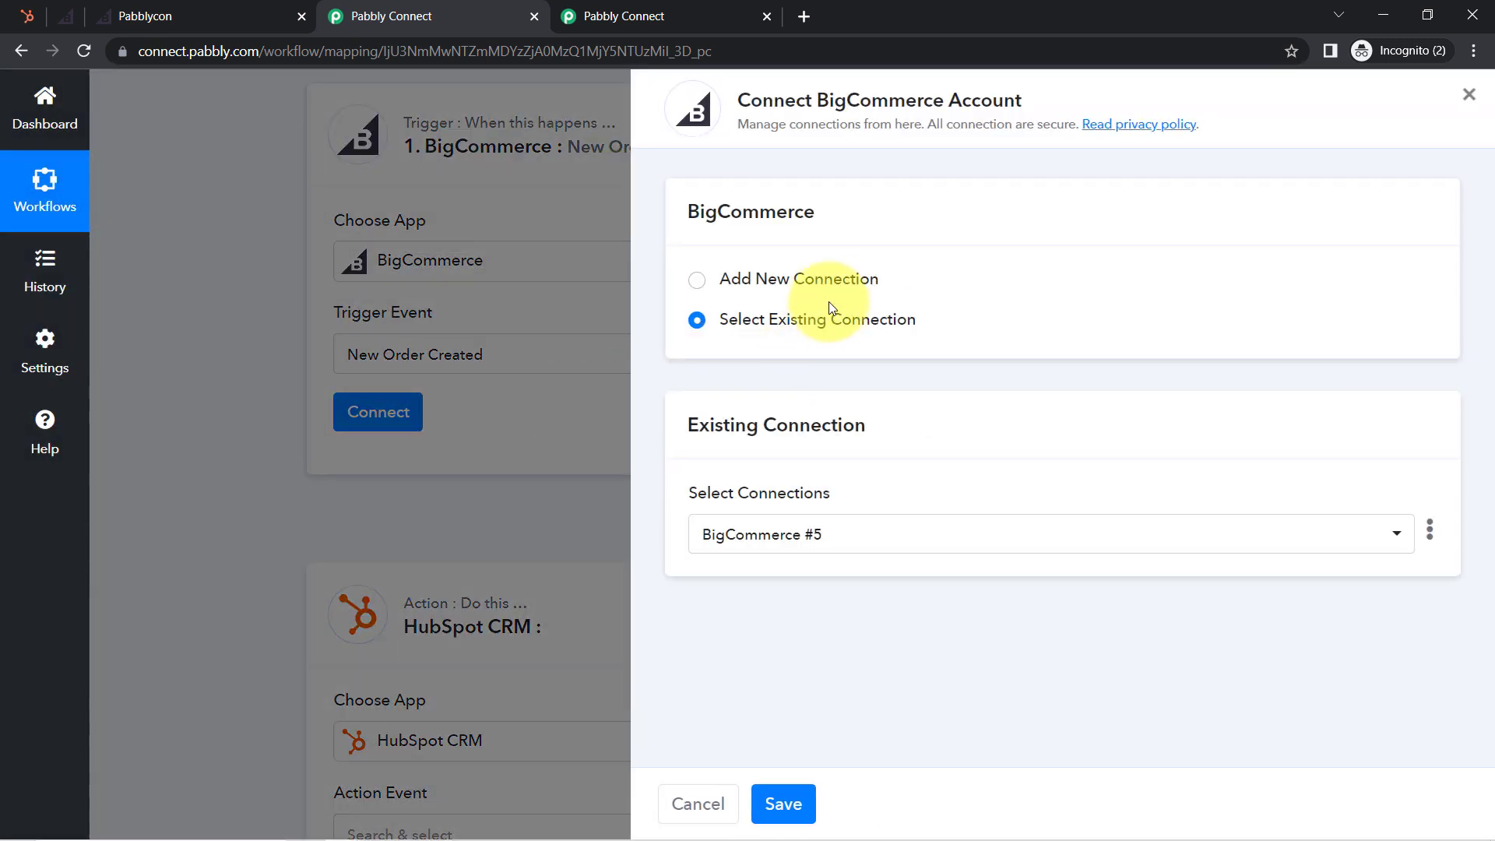
# Step: Choose to add a new BigCommerce connection and read the instructions for obtaining its API credentials
pyautogui.click(822, 288)
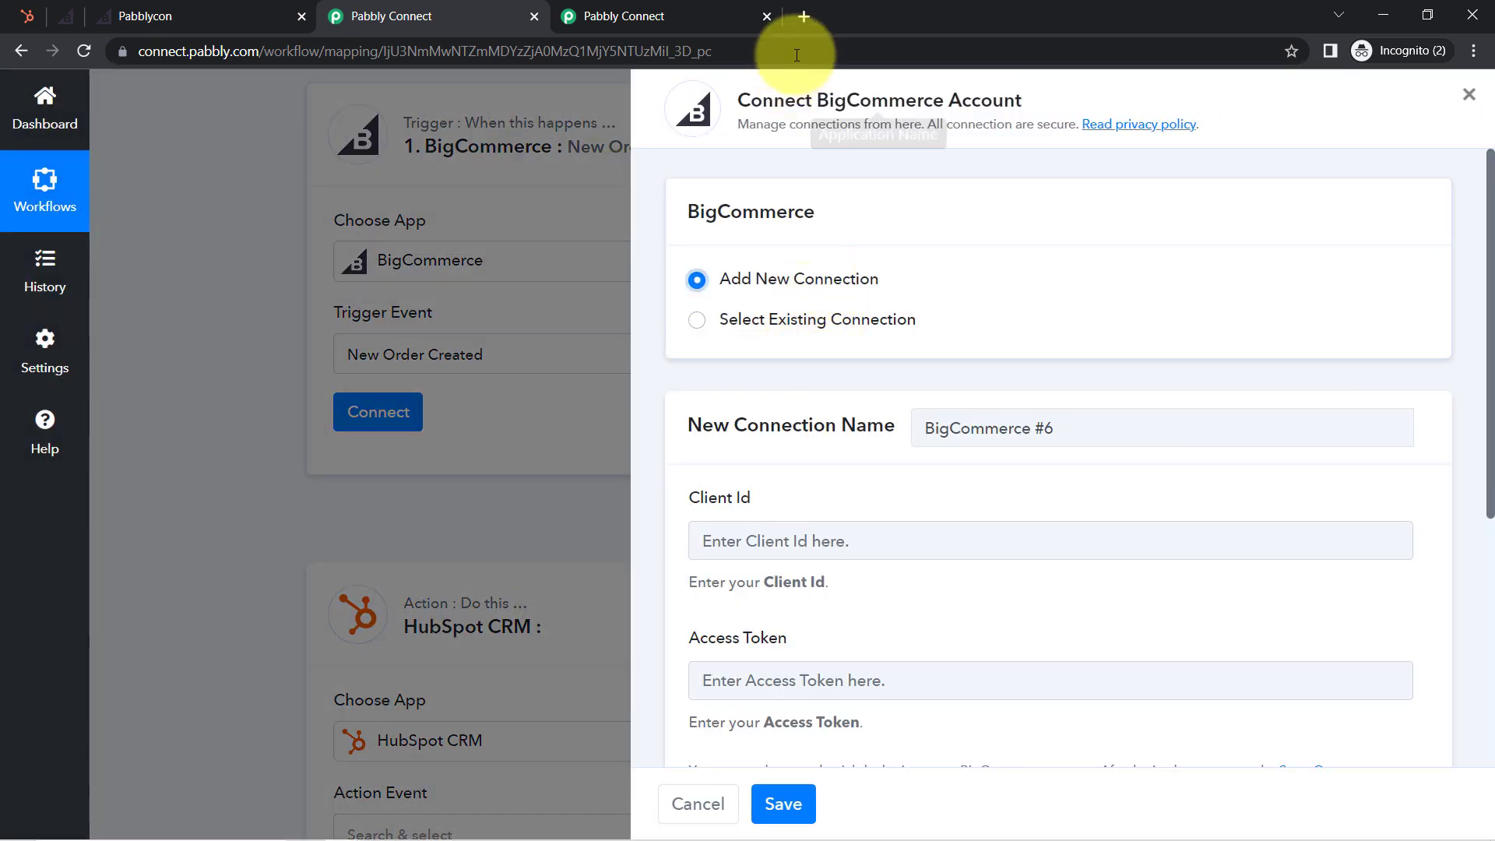
pyautogui.moveTo(785, 100); pyautogui.dragTo(923, 100)
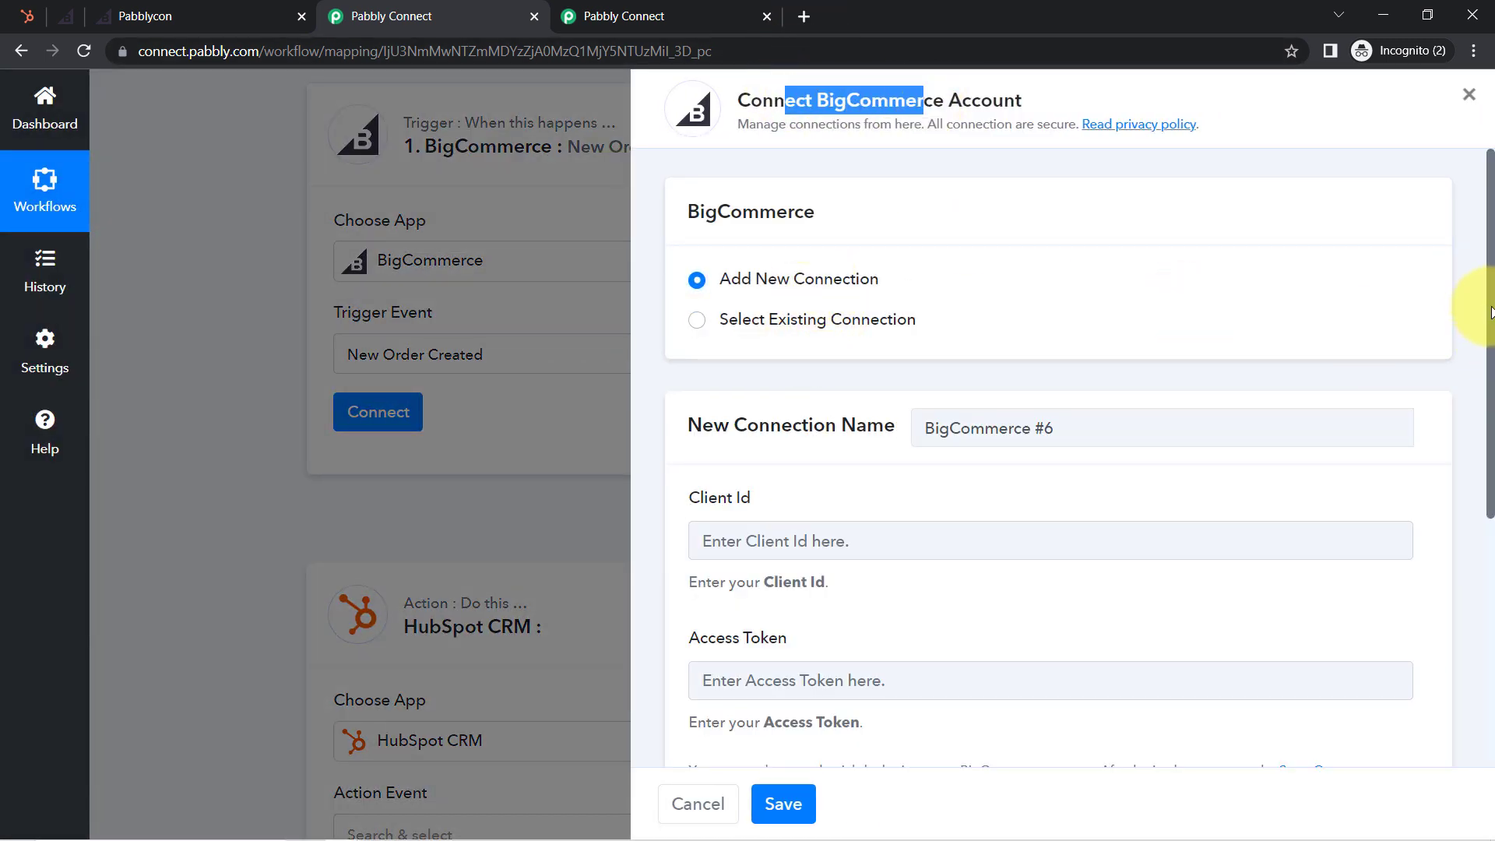
pyautogui.moveTo(1491, 312); pyautogui.dragTo(1491, 499)
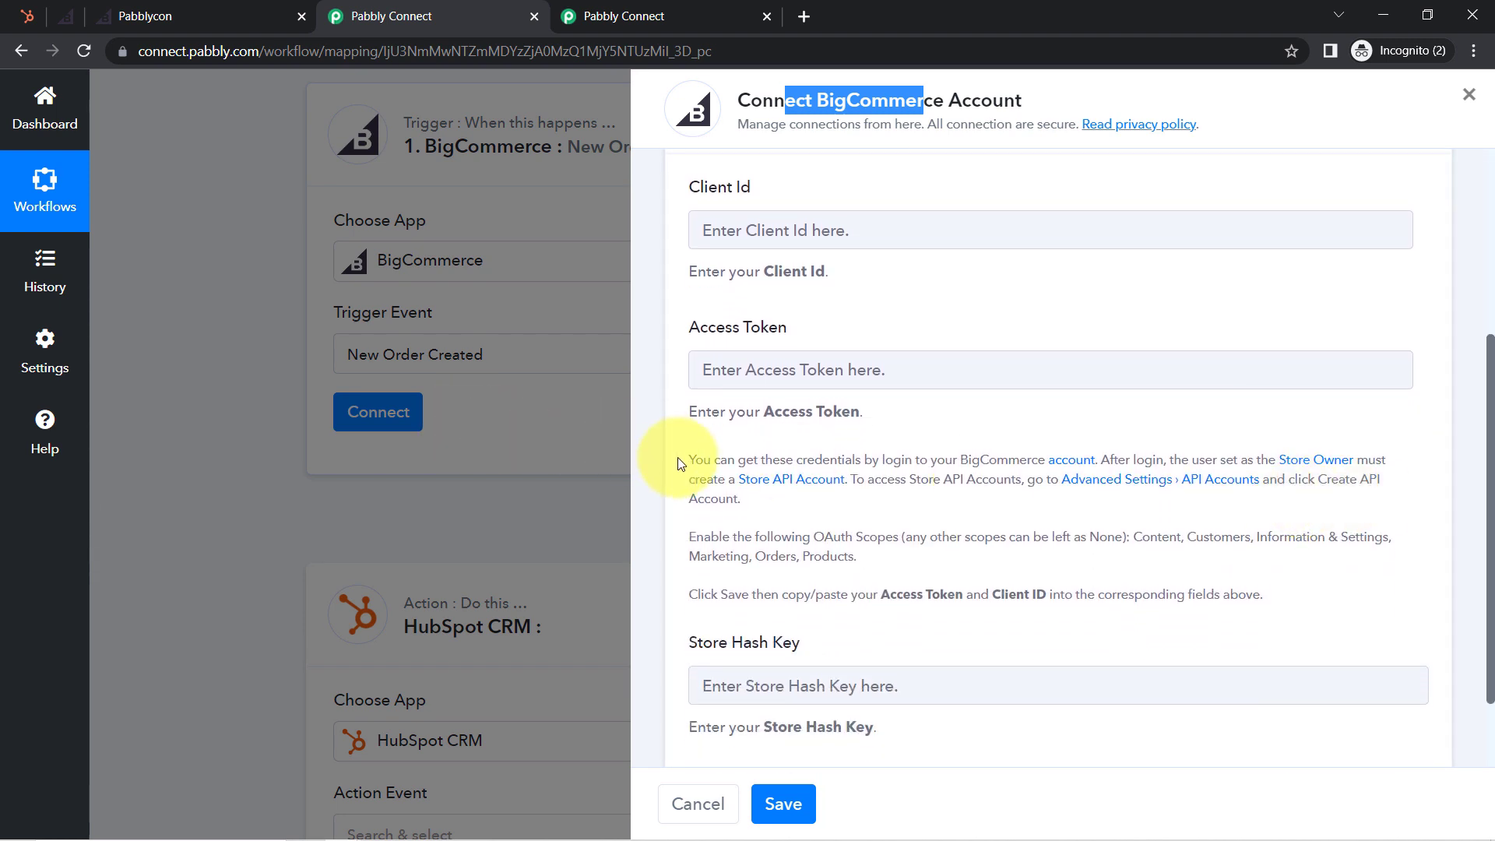
pyautogui.moveTo(677, 456); pyautogui.dragTo(1074, 576)
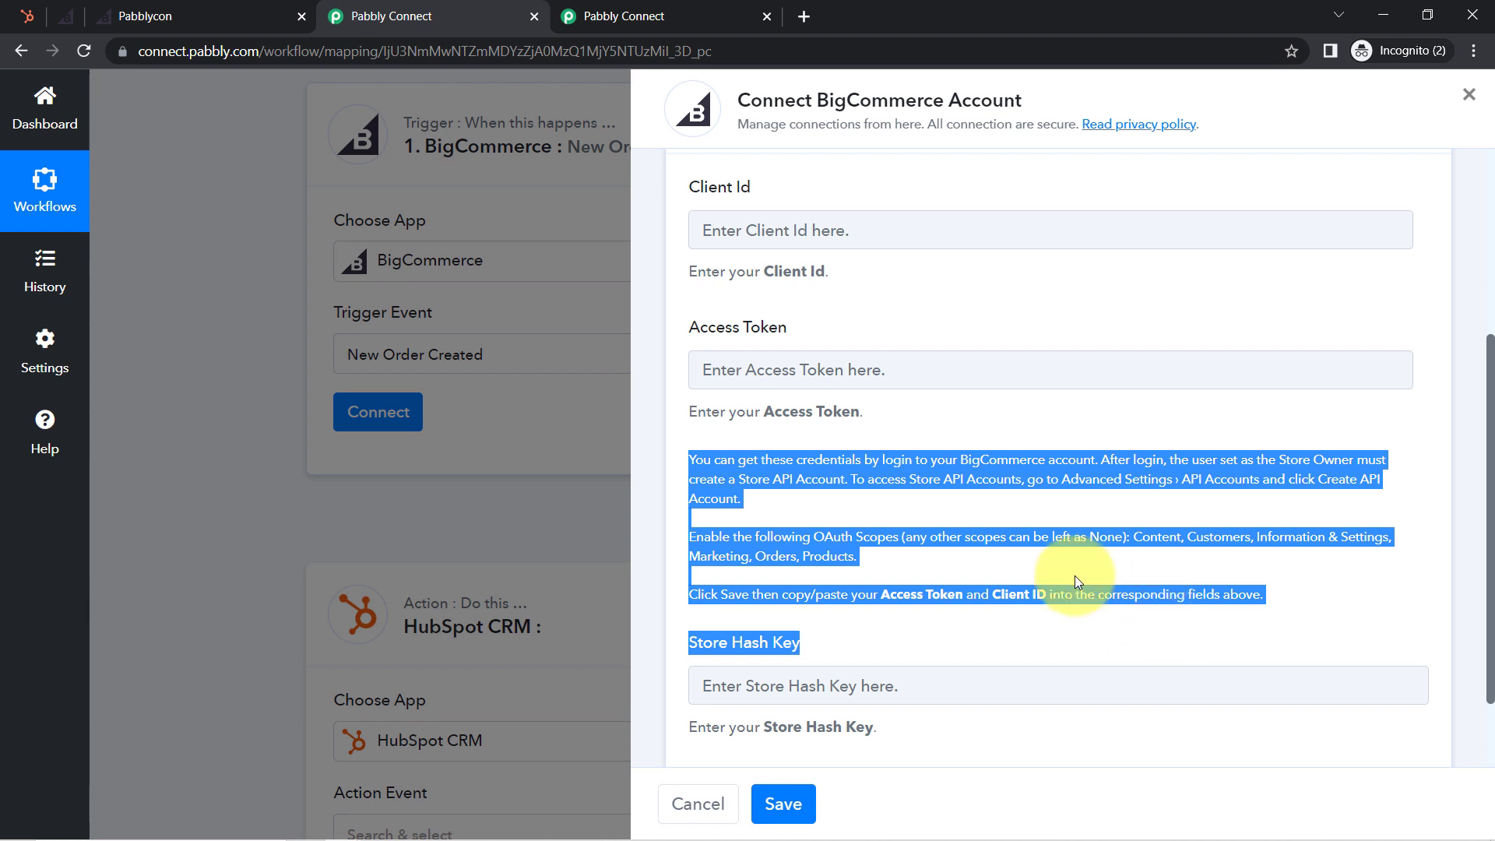
pyautogui.click(1068, 569)
# Step: Open the linked BigCommerce API accounts page in a new tab and start creating an API account
pyautogui.rightClick(1110, 479)
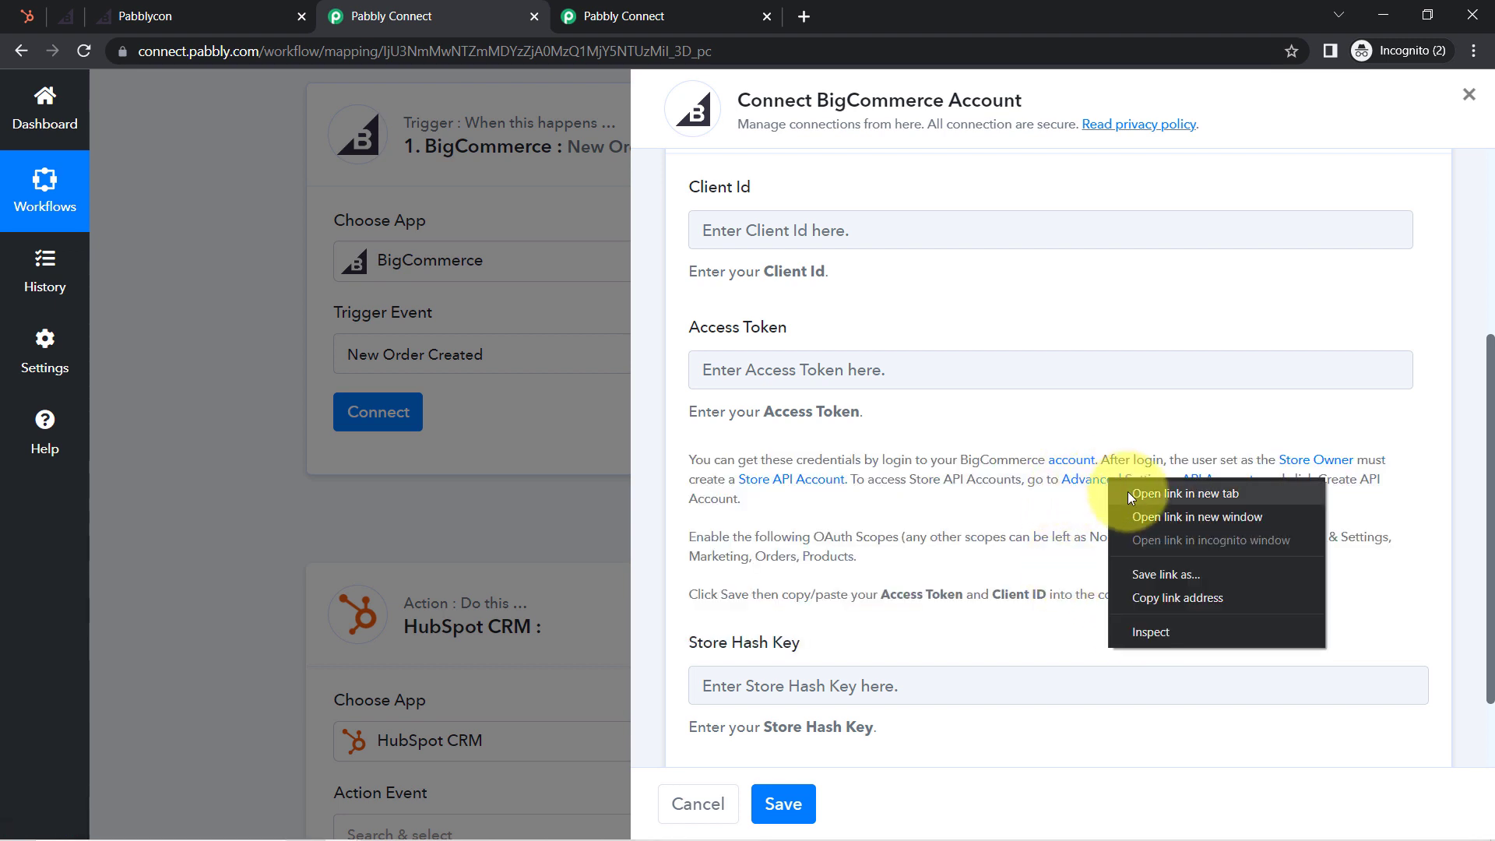
pyautogui.click(1127, 492)
pyautogui.click(651, 8)
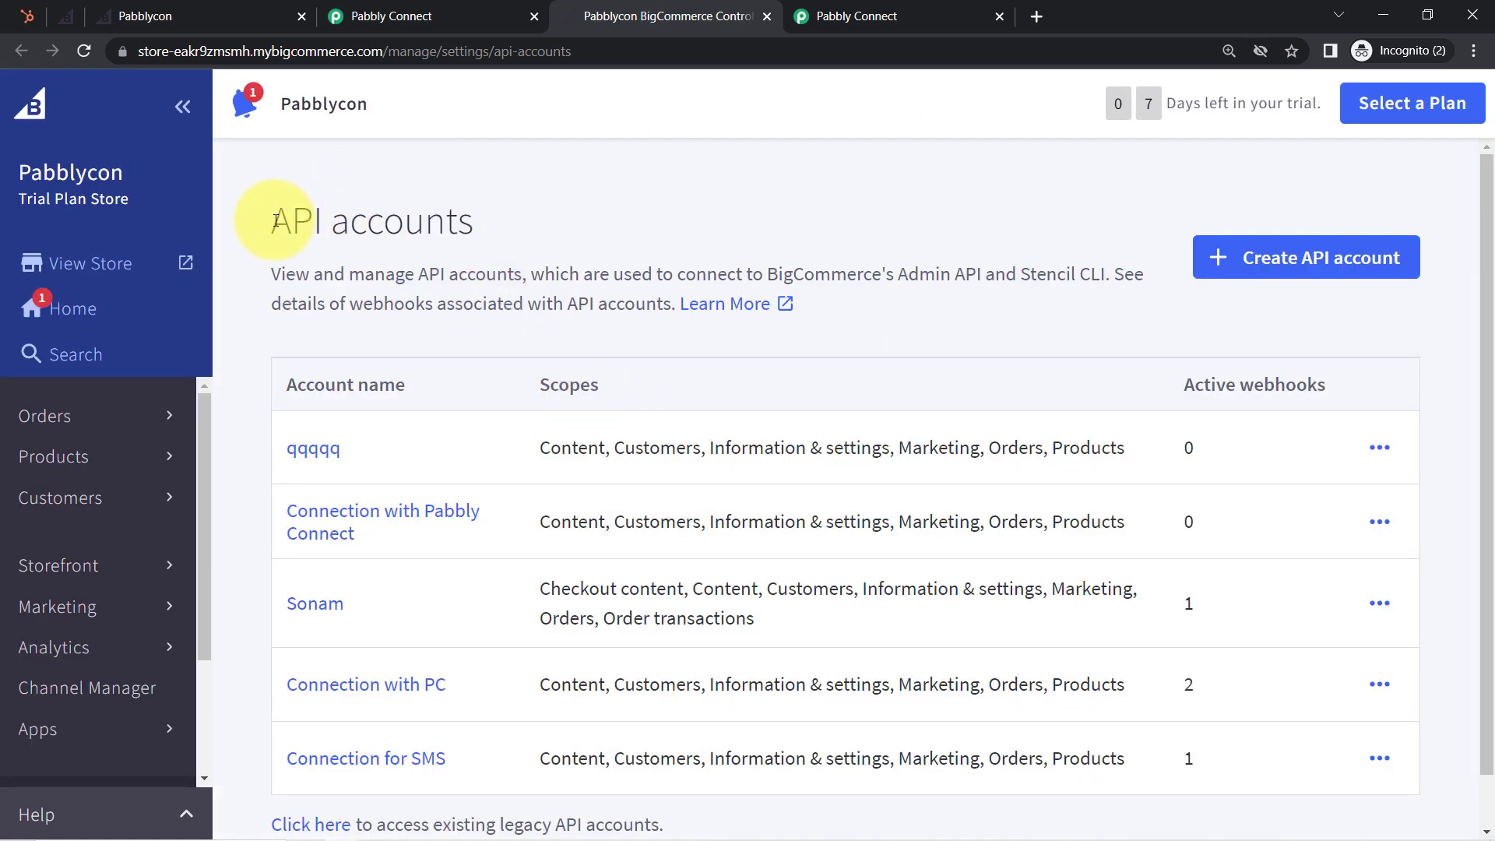
pyautogui.moveTo(270, 221); pyautogui.dragTo(390, 226)
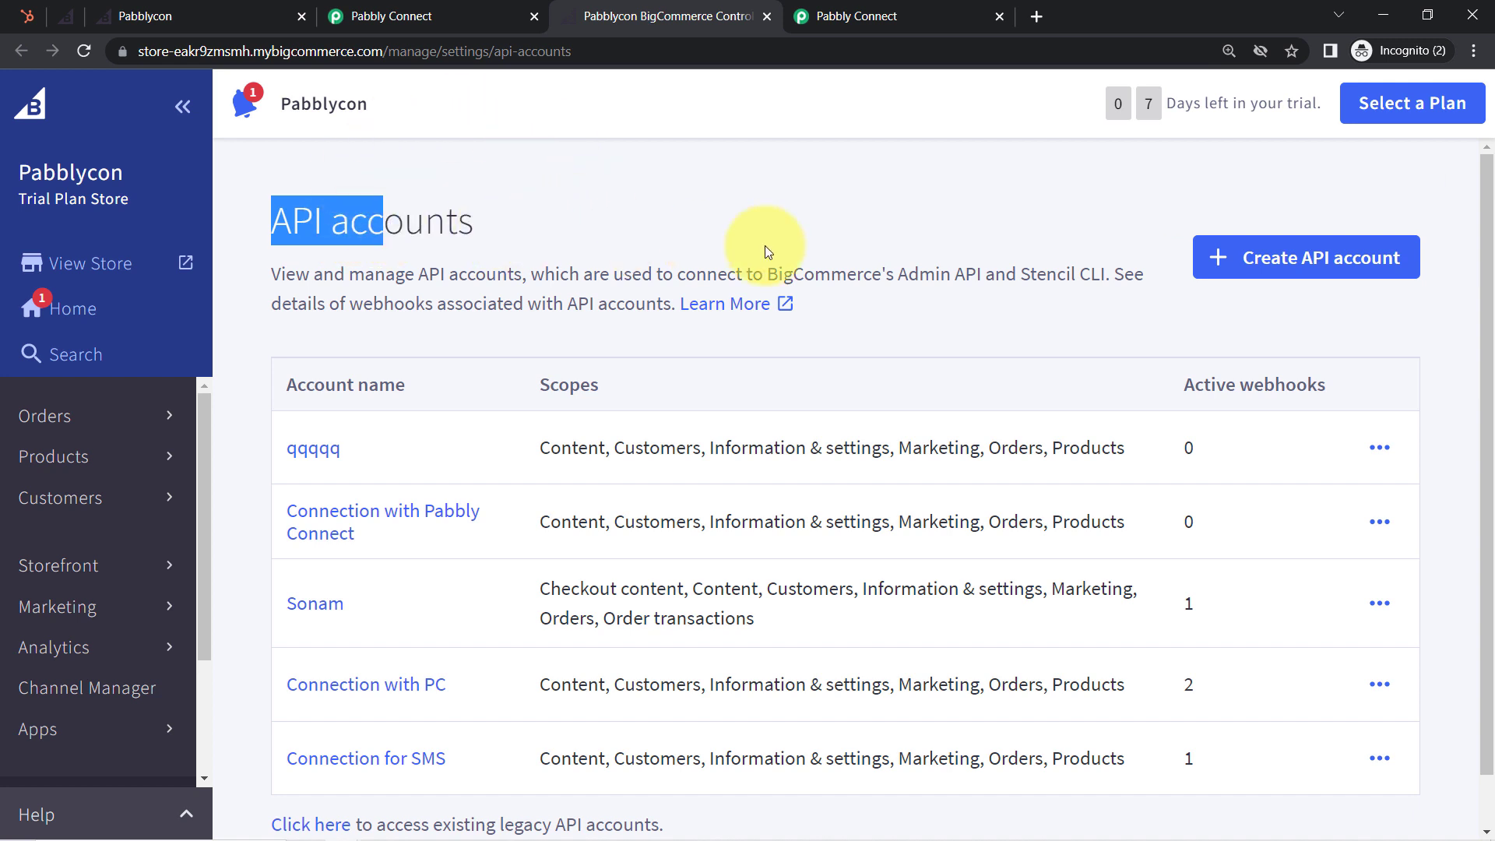
pyautogui.click(1328, 268)
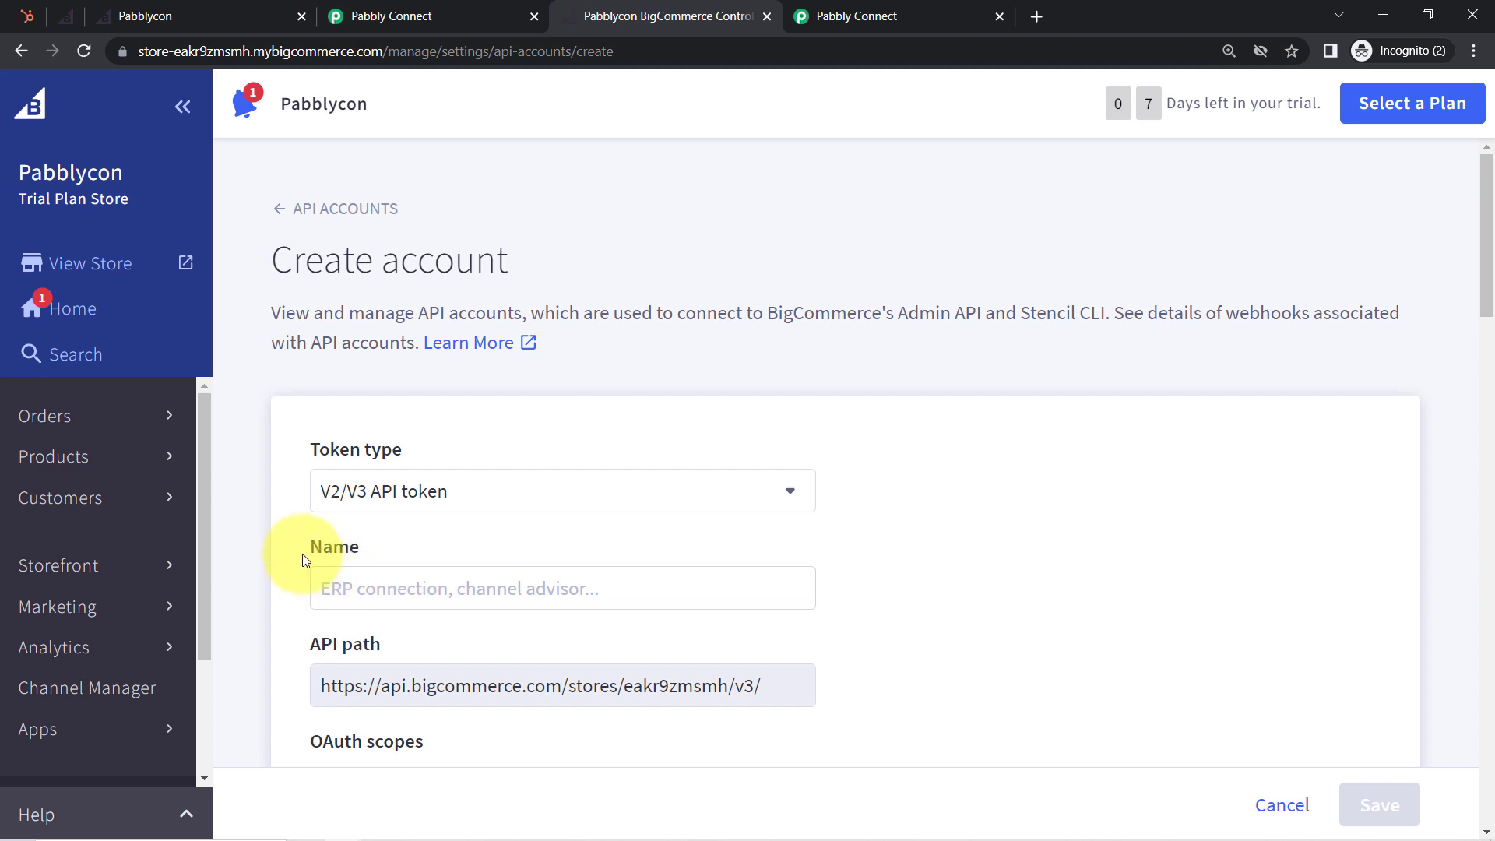
# Step: Name the new API account "Connection in Between Pabbly & BigCommerce"
pyautogui.moveTo(304, 551); pyautogui.dragTo(385, 559)
pyautogui.click(354, 583)
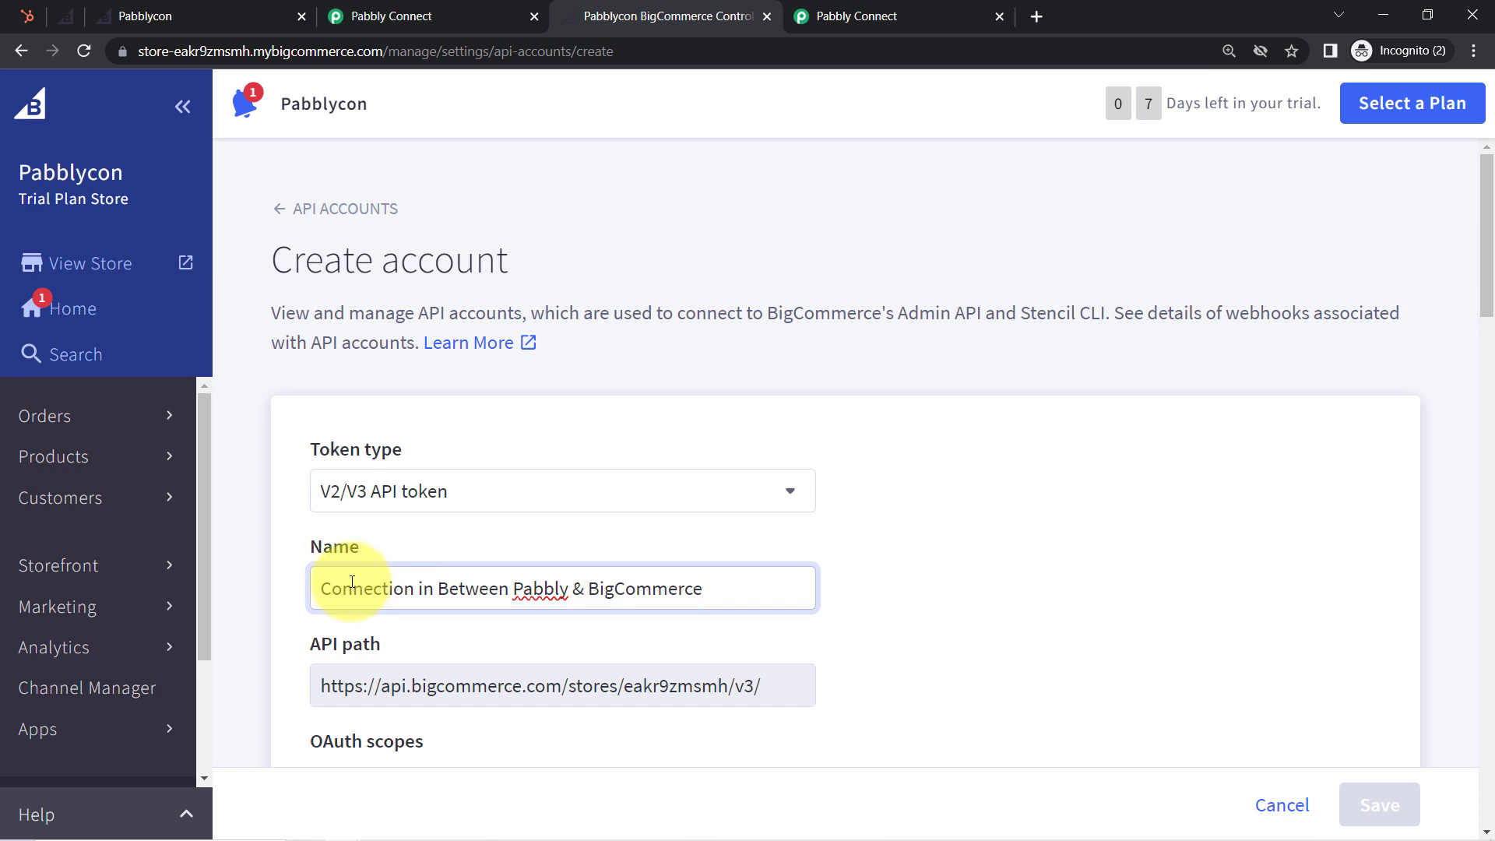
pyautogui.scroll(-5, 1468, 304)
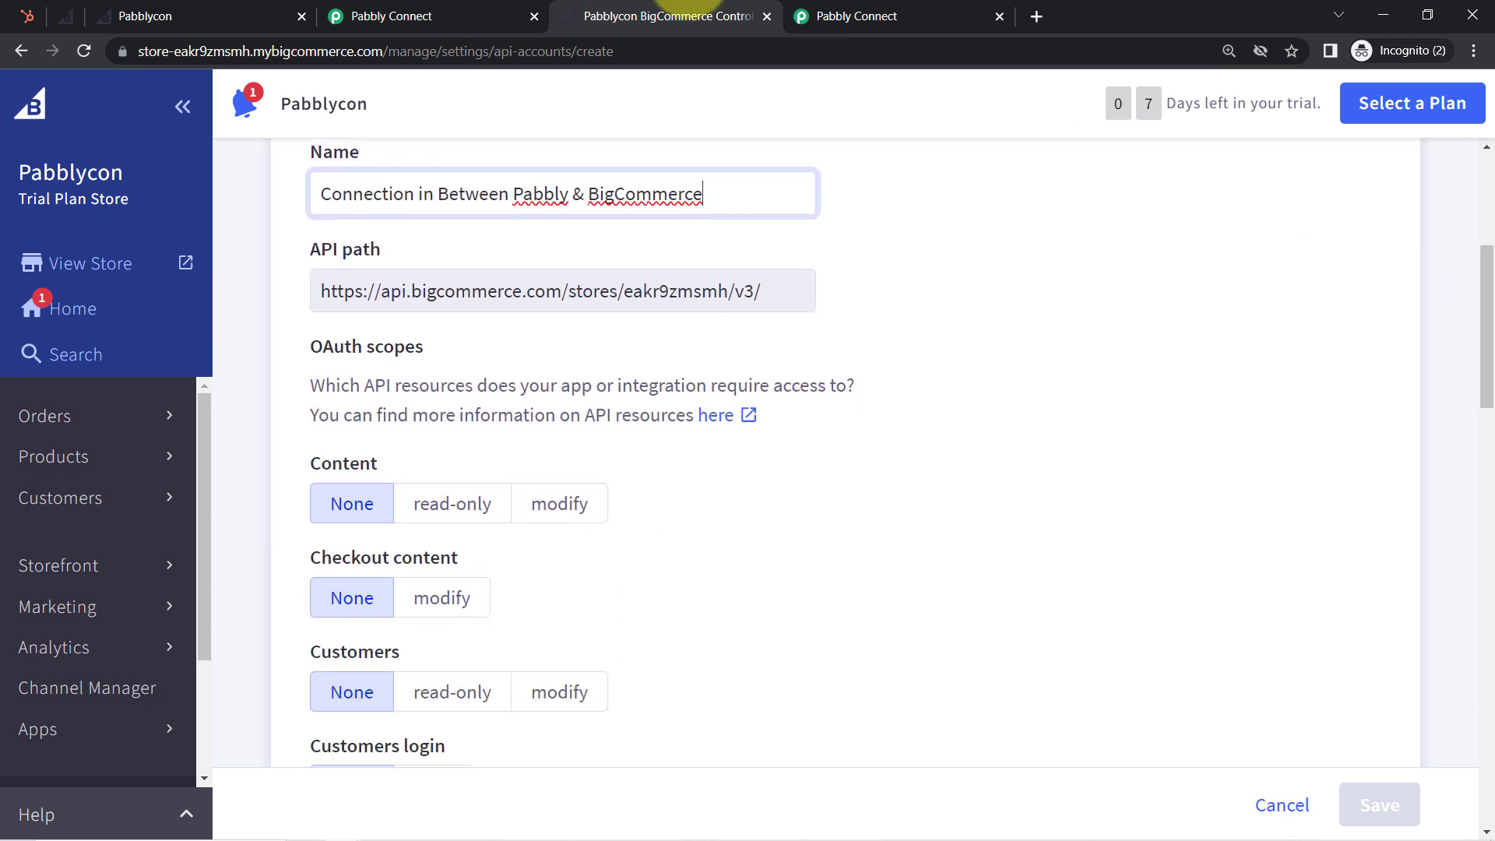
# Step: Check in the Pabbly Connect connection instructions which OAuth scopes must be enabled for the API account
pyautogui.click(390, 16)
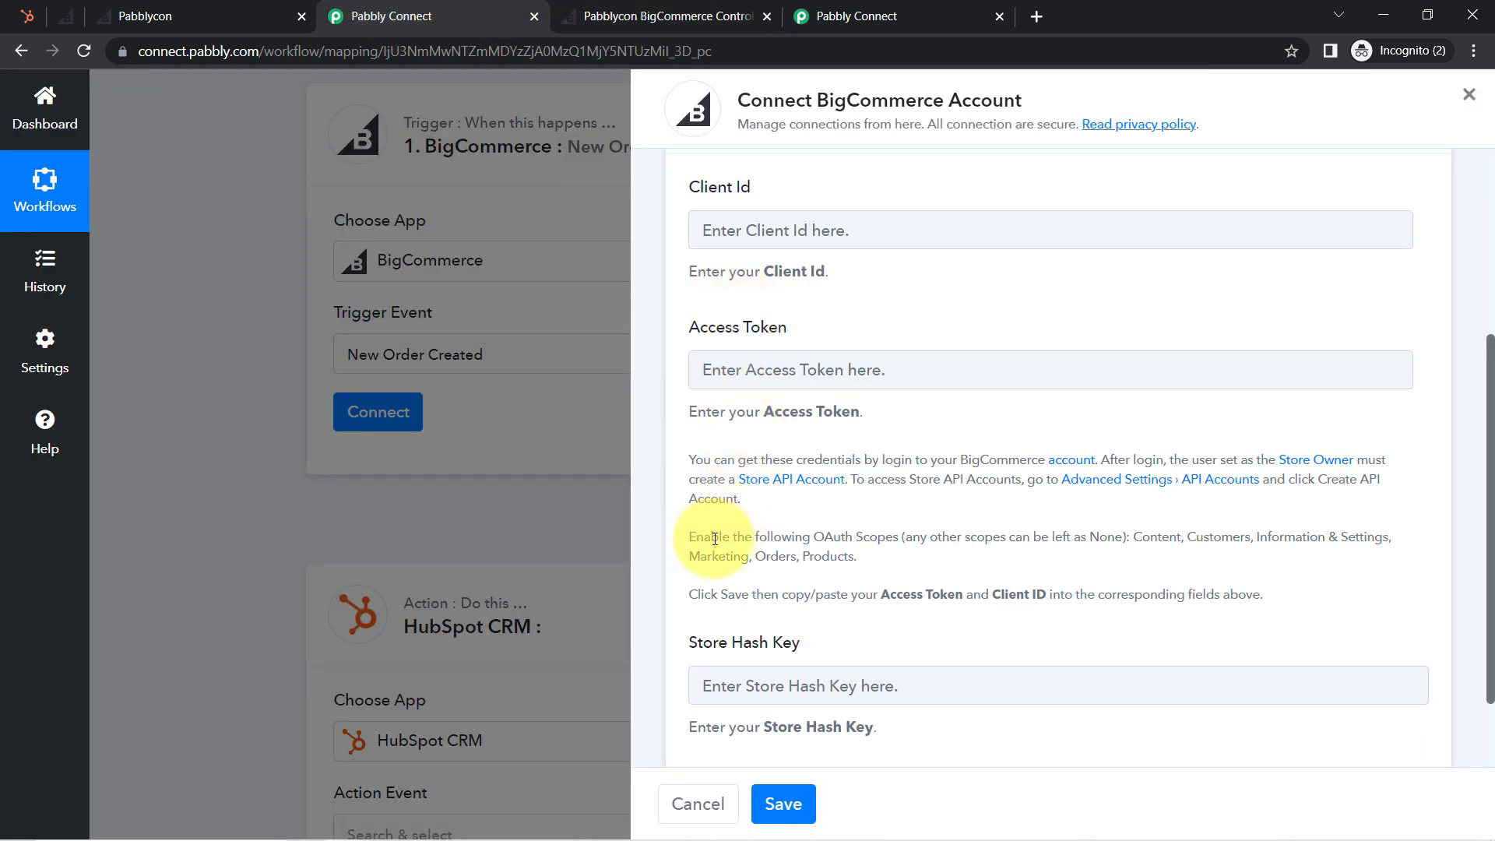
pyautogui.moveTo(710, 537); pyautogui.dragTo(859, 538)
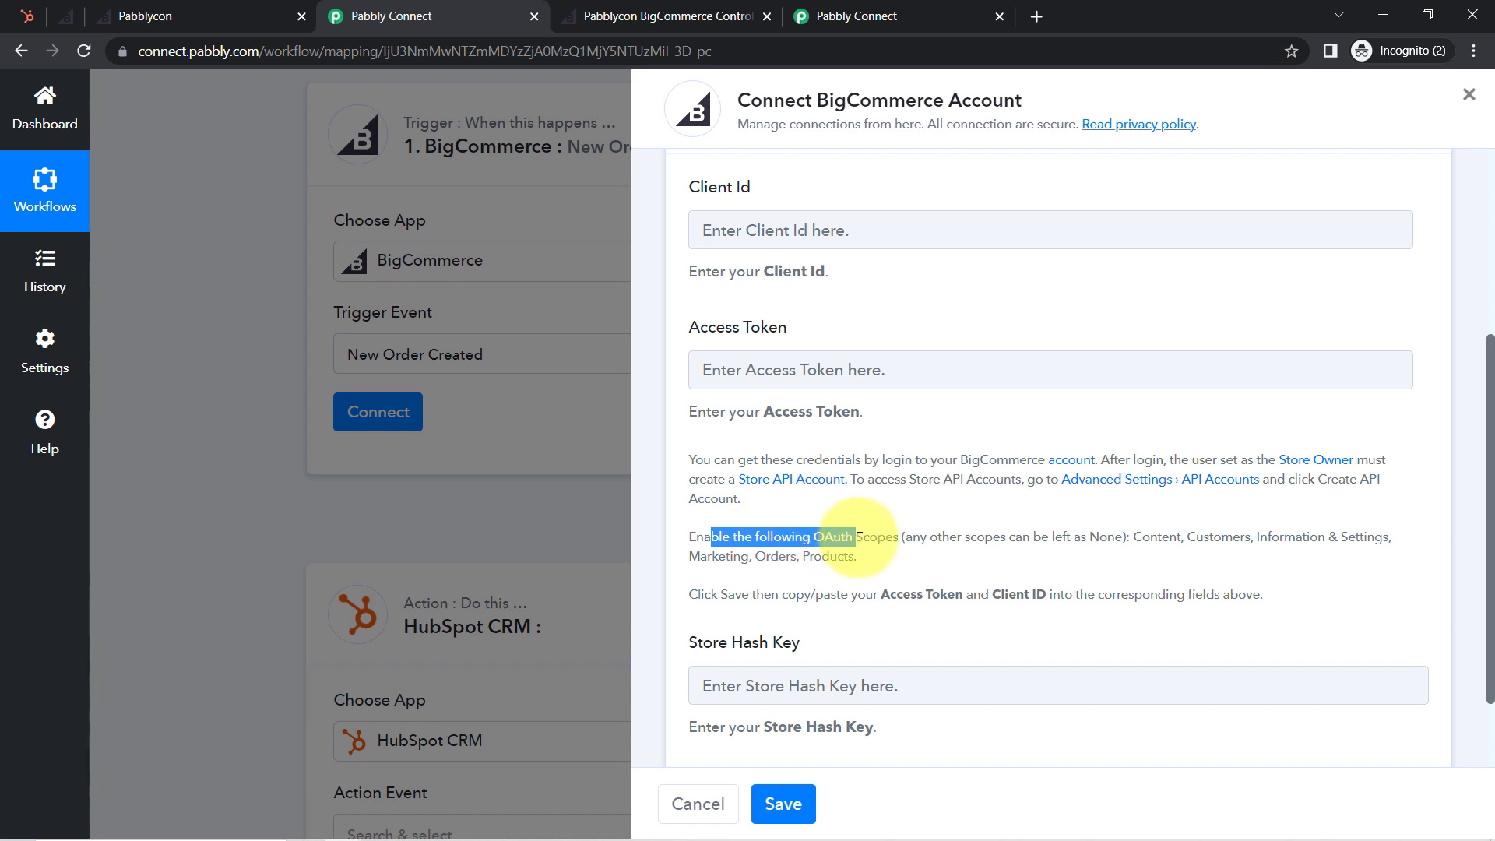
pyautogui.click(1147, 533)
pyautogui.doubleClick(1199, 538)
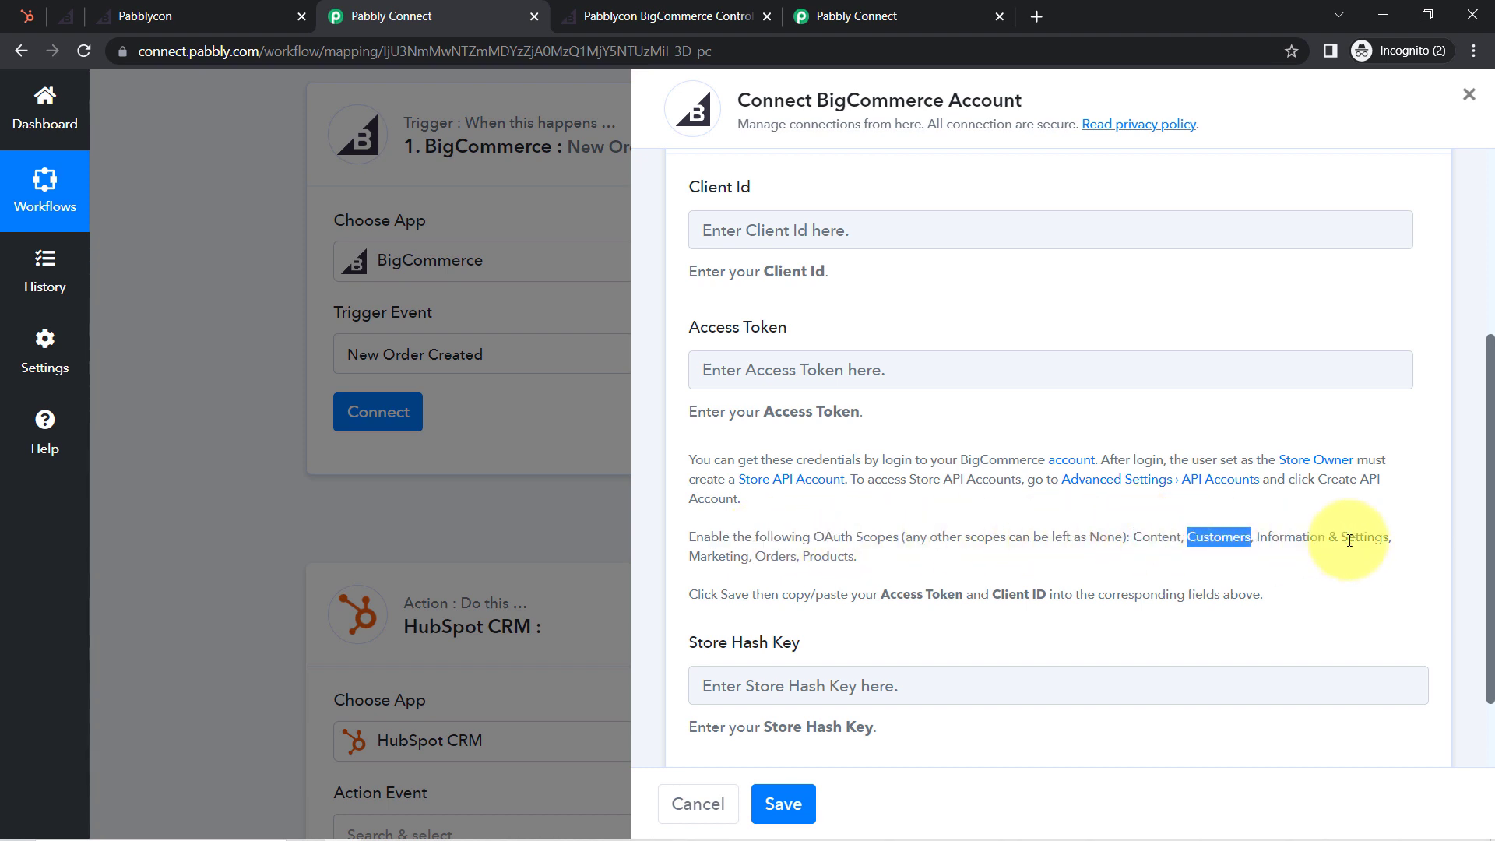
pyautogui.moveTo(1337, 542); pyautogui.dragTo(1364, 541)
pyautogui.click(727, 561)
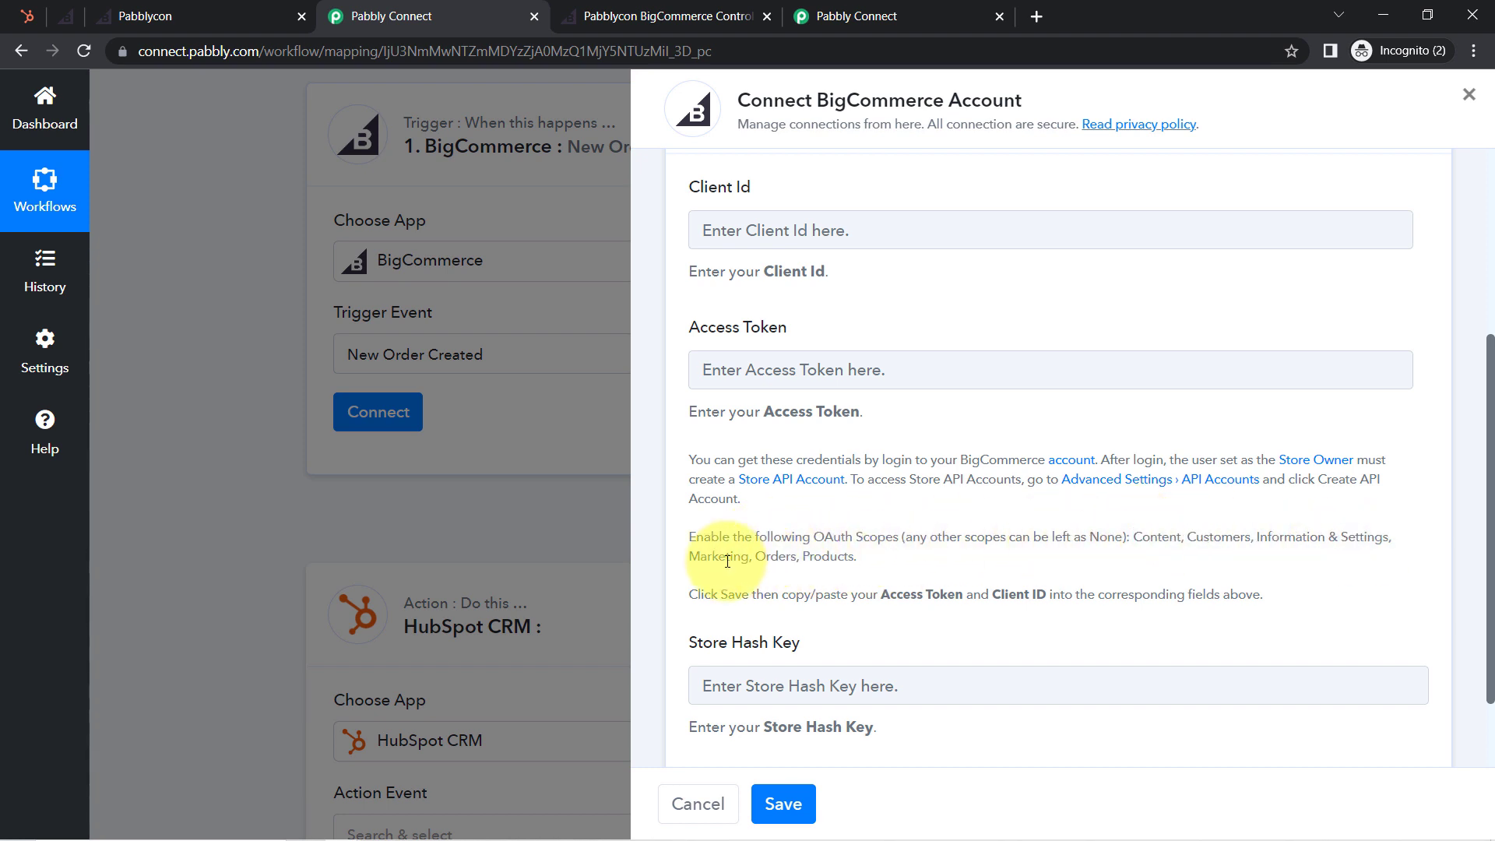
pyautogui.click(873, 555)
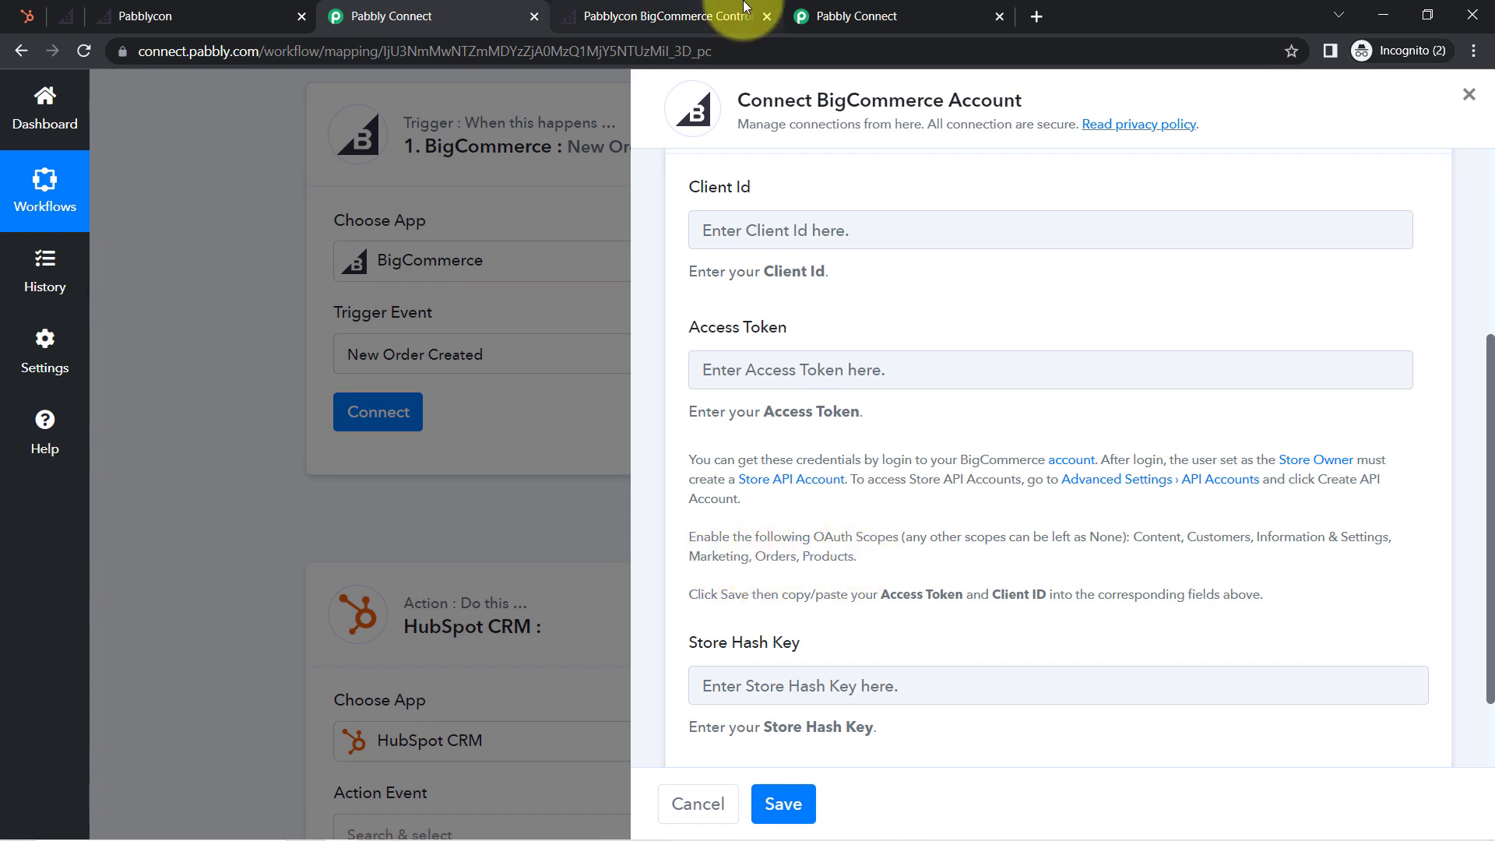
# Step: Back in BigCommerce, set the Content, Customers, Information & settings and Marketing OAuth scopes to modify
pyautogui.click(677, 16)
pyautogui.scroll(-3, 1487, 320)
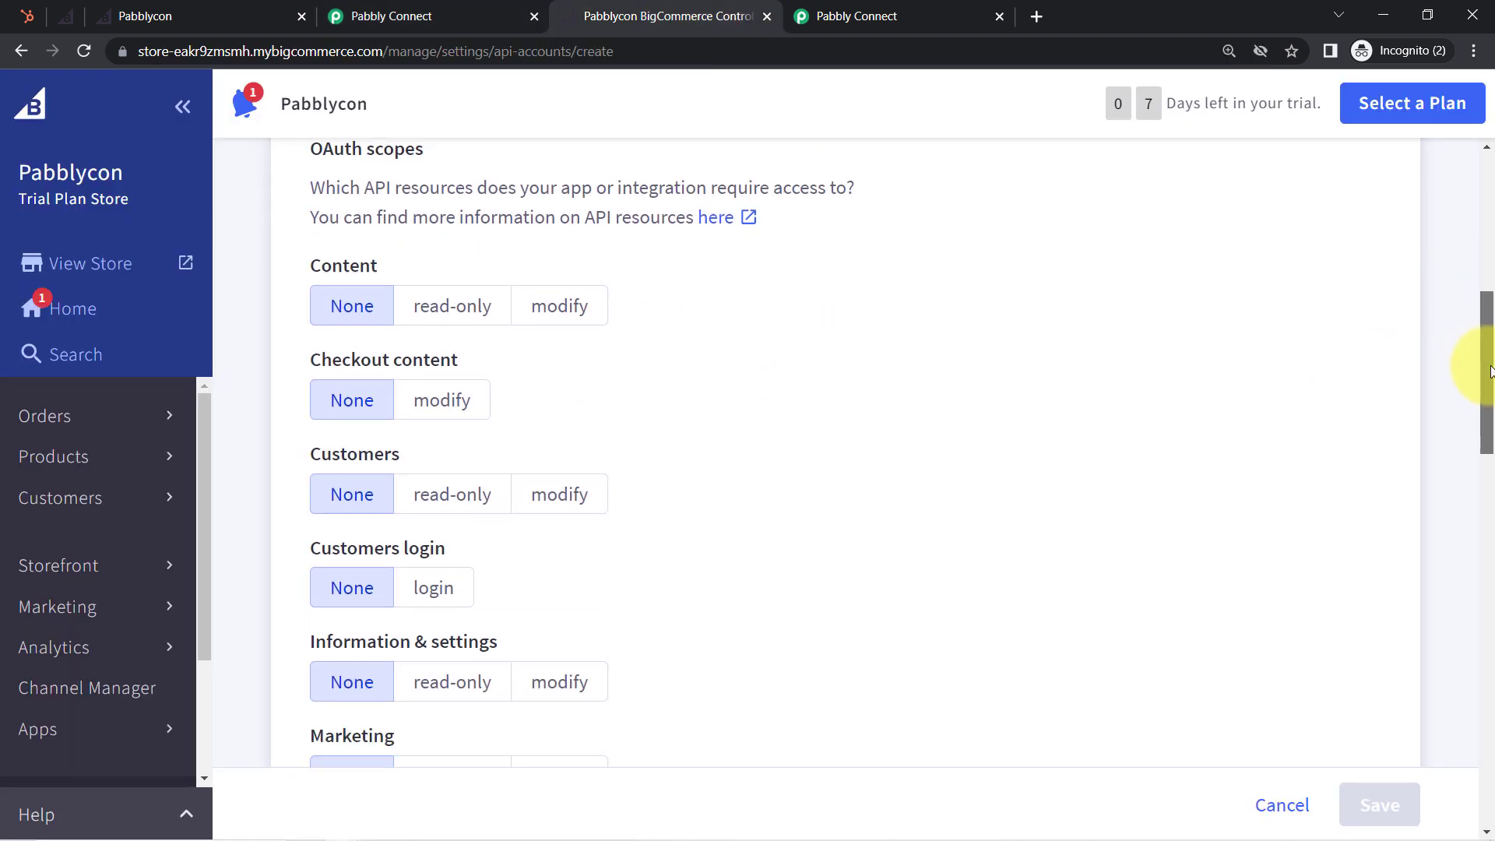
pyautogui.click(566, 274)
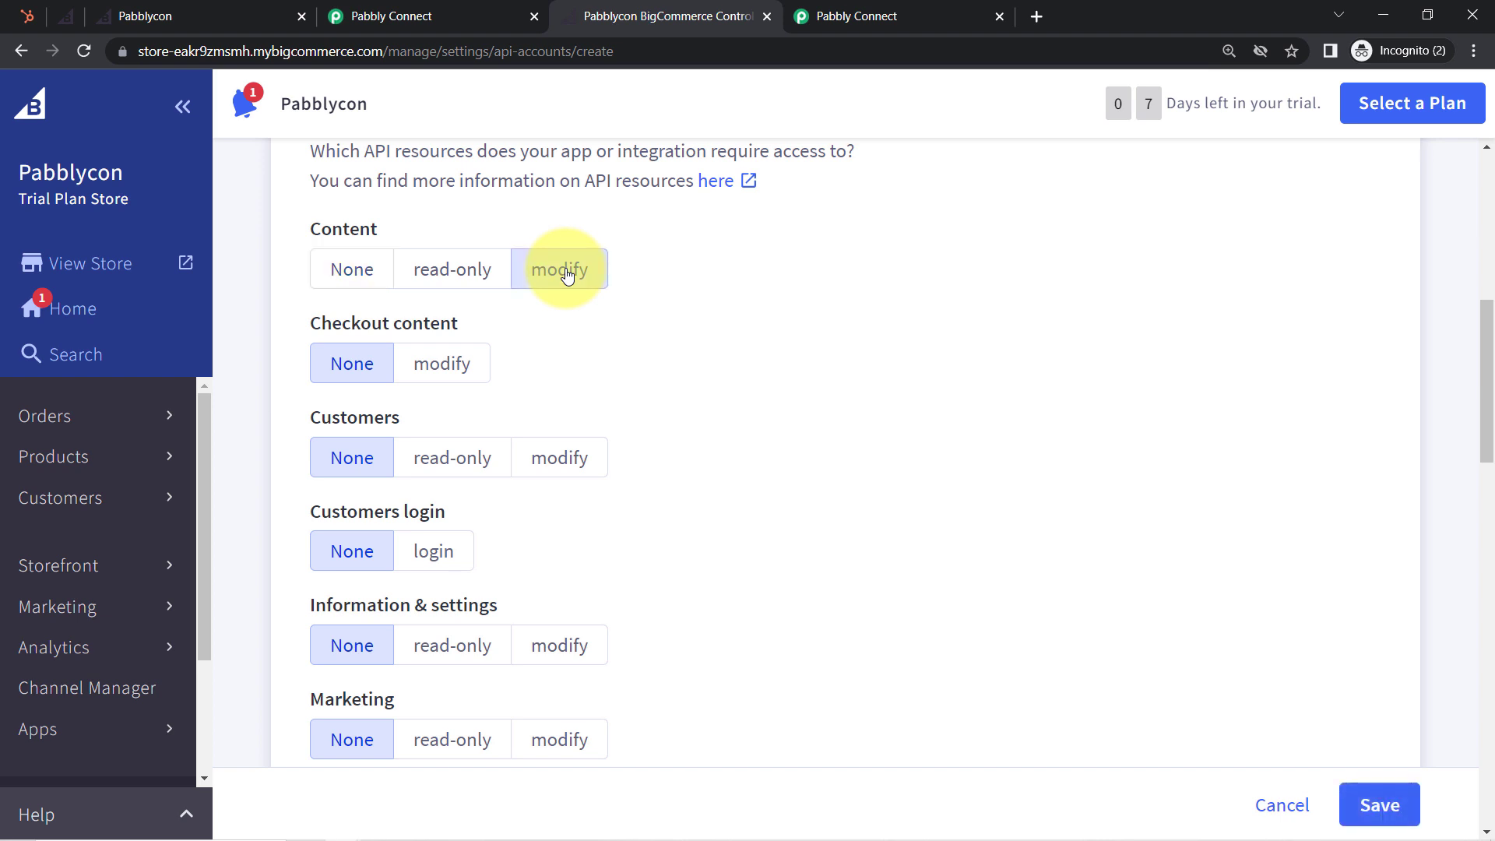
pyautogui.click(553, 458)
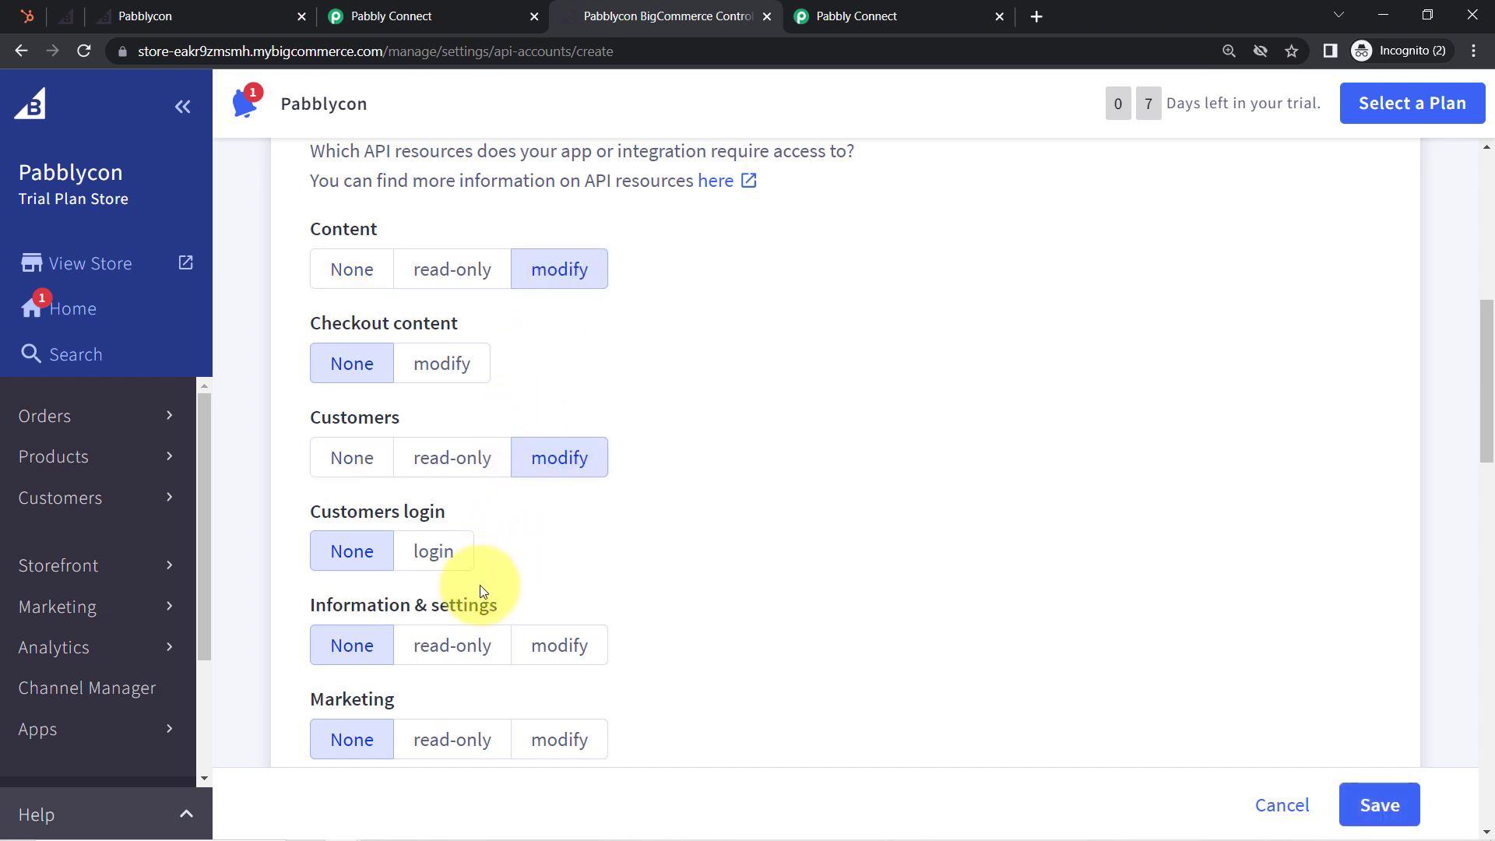
pyautogui.click(563, 645)
pyautogui.click(561, 740)
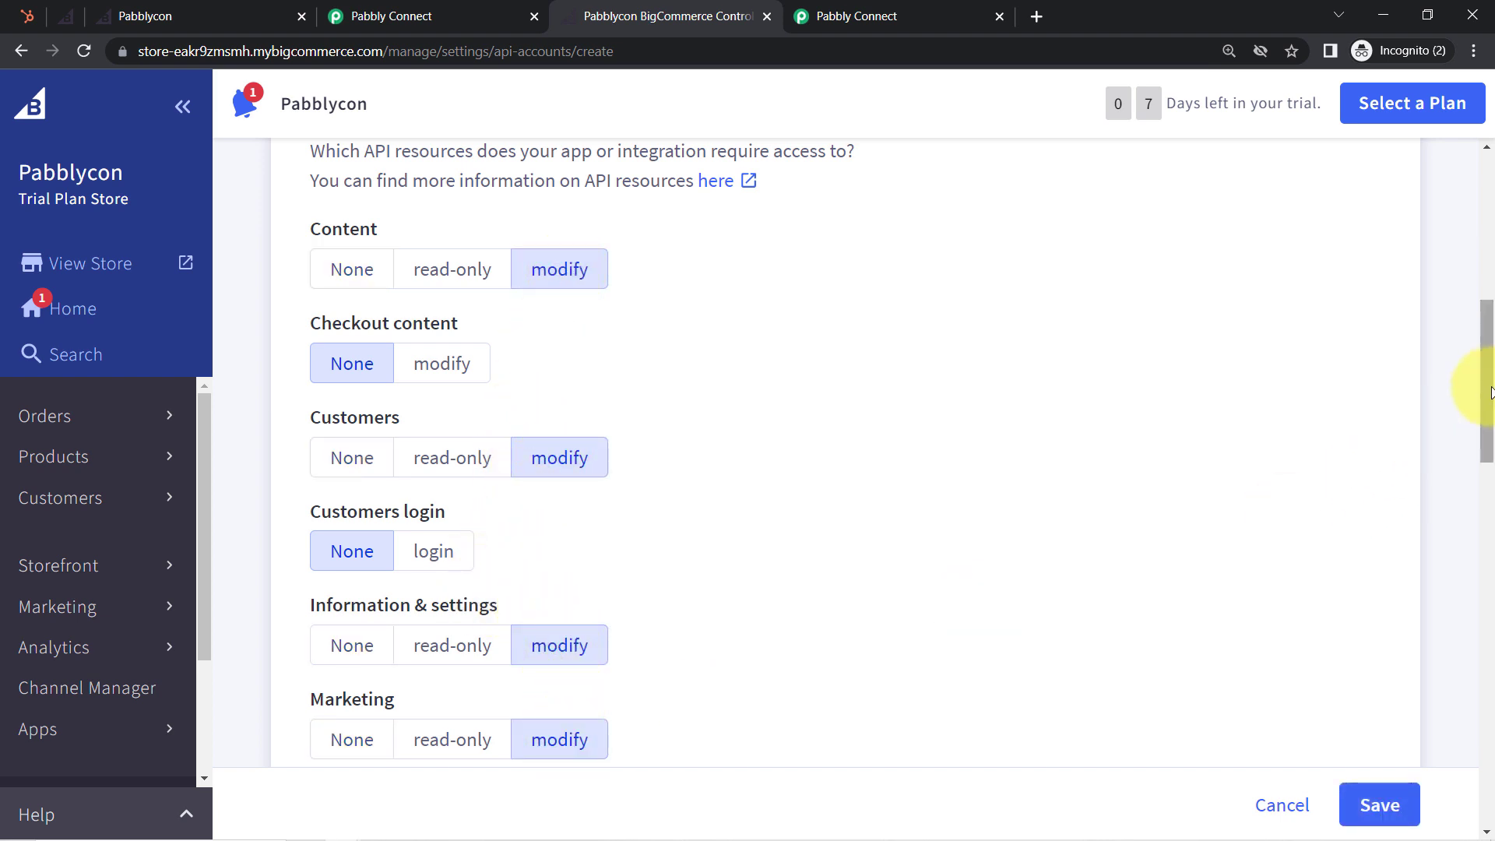
# Step: Set the Orders and Products OAuth scopes of the API account to modify
pyautogui.moveTo(1489, 391); pyautogui.dragTo(1487, 499)
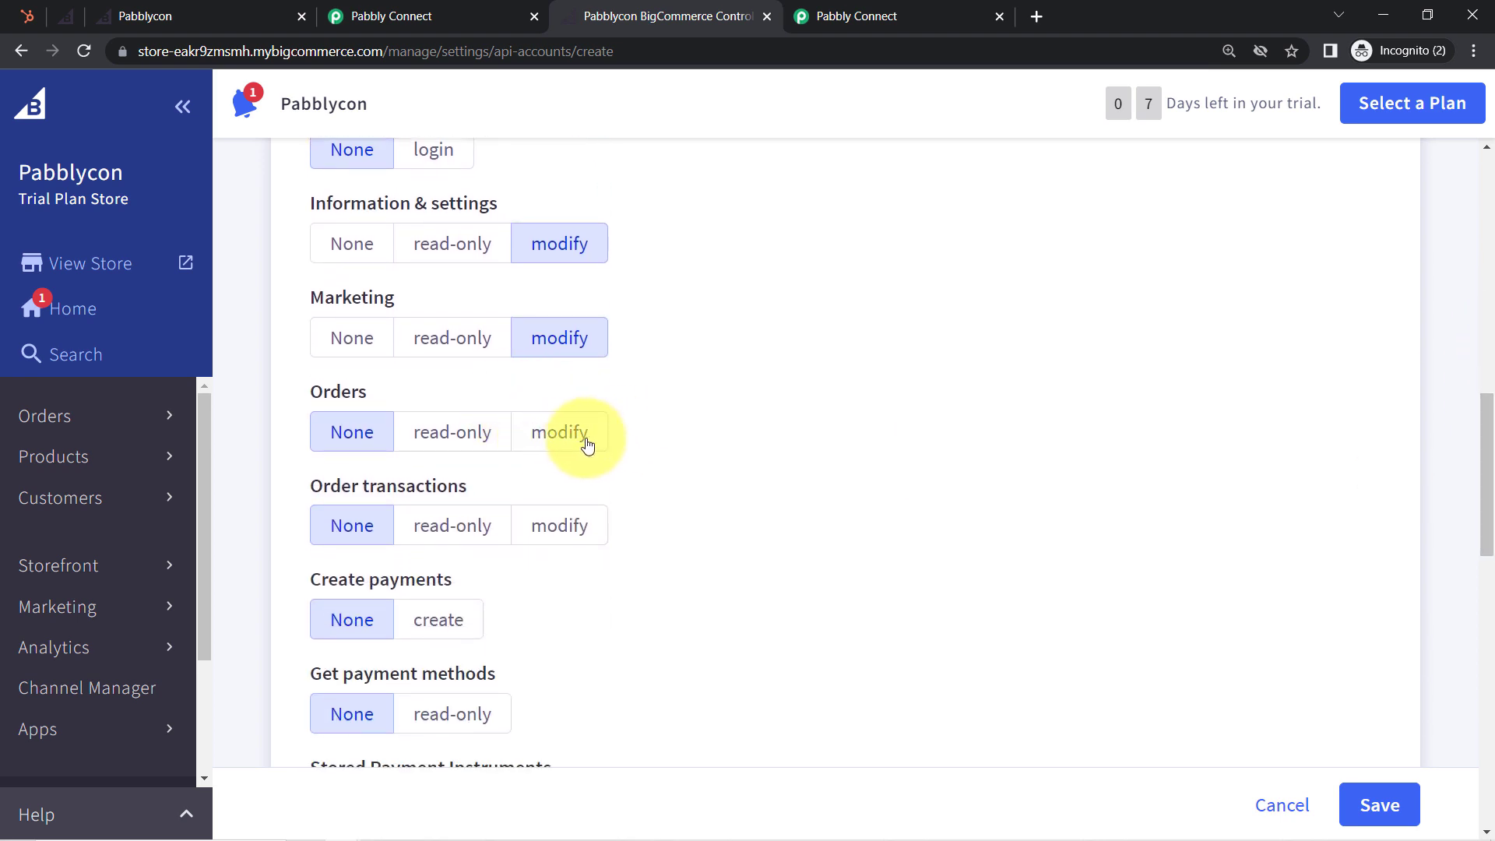
pyautogui.click(574, 445)
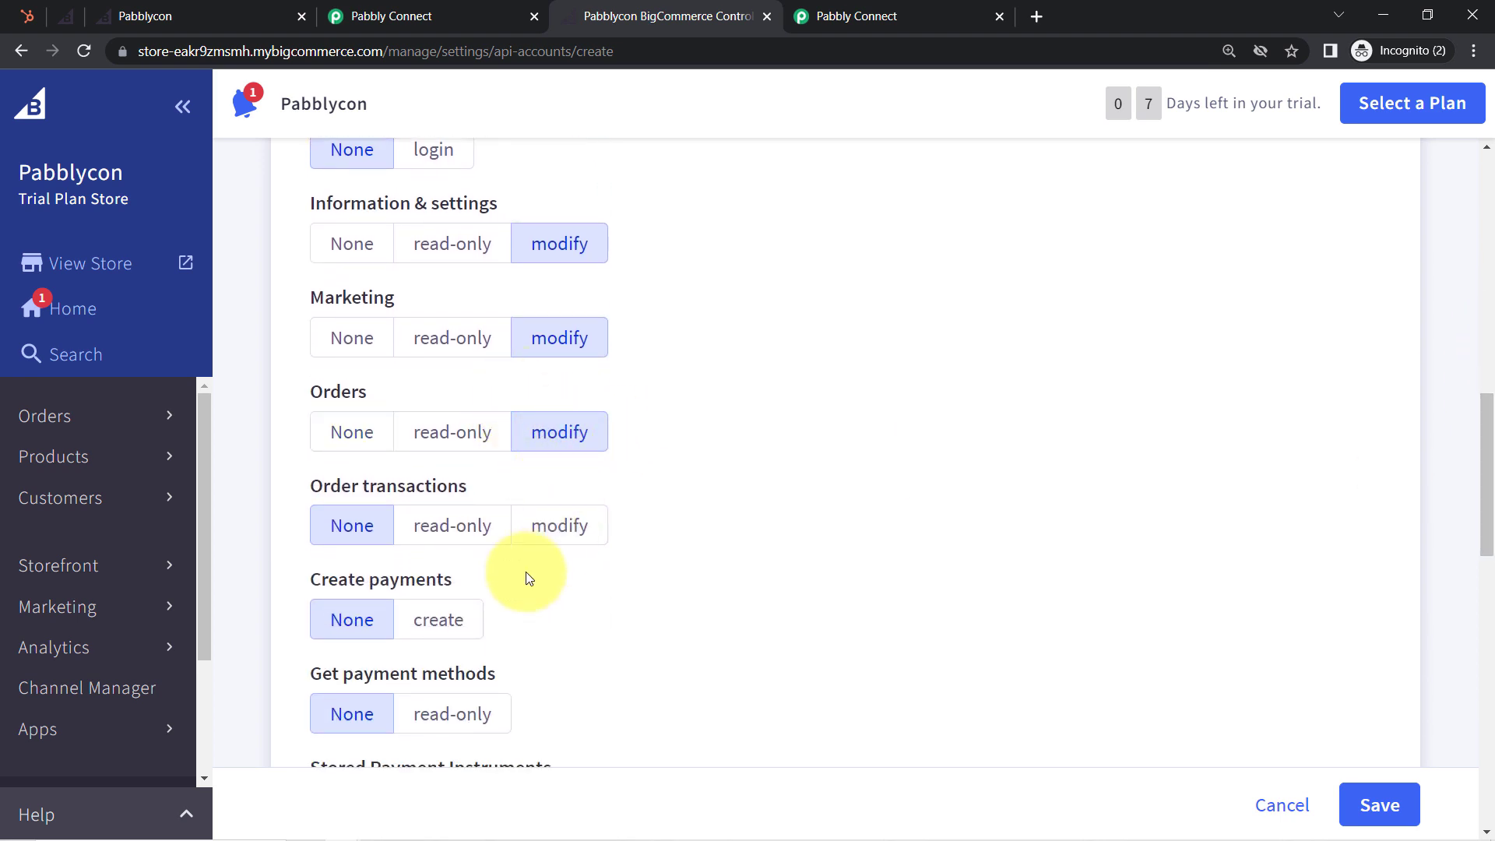
pyautogui.moveTo(1489, 467); pyautogui.dragTo(1471, 608)
pyautogui.click(562, 265)
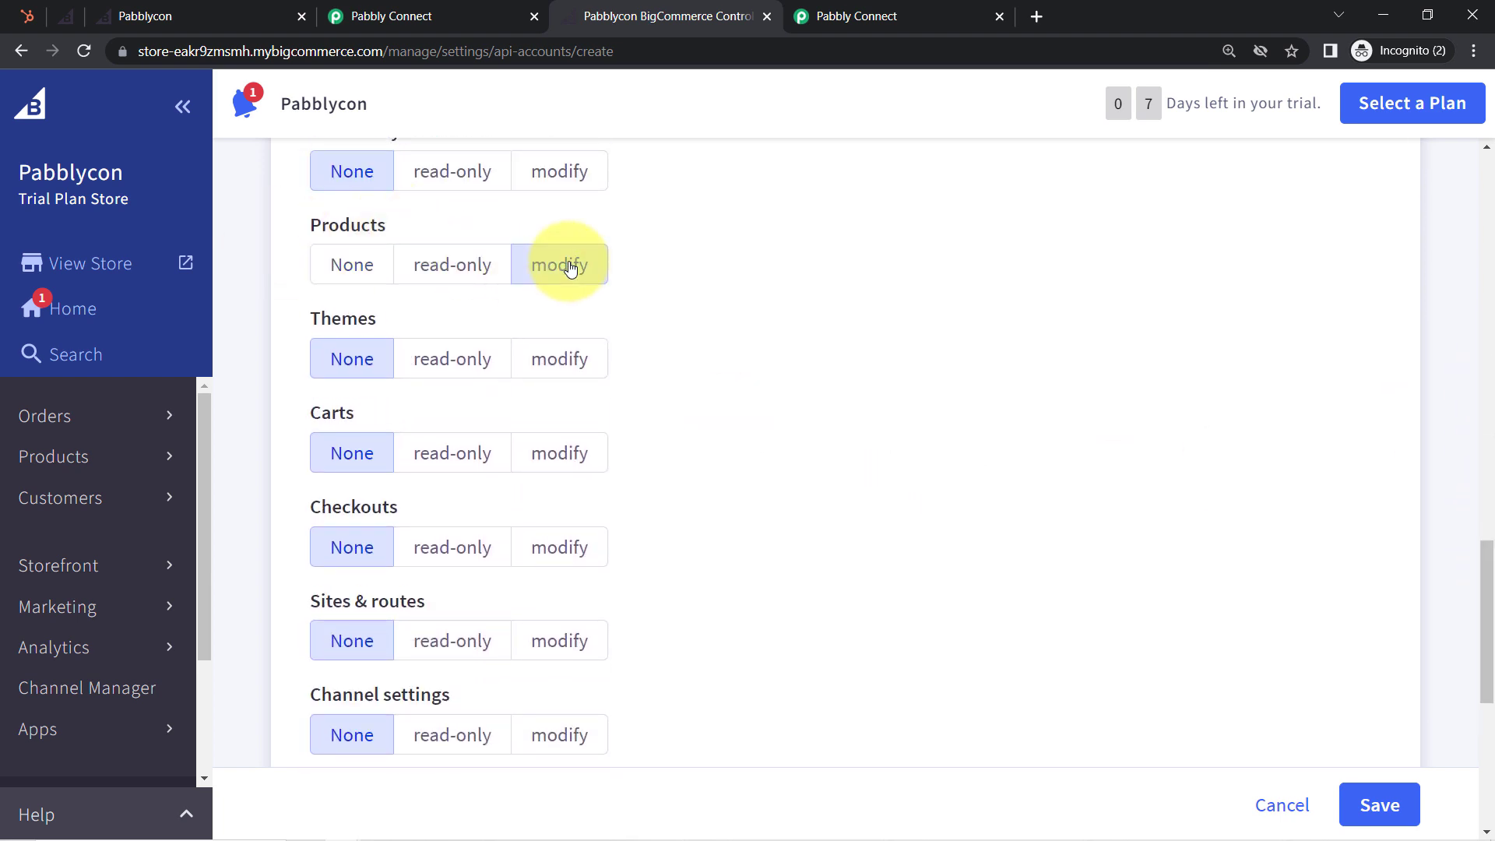
# Step: Save the new API account and dismiss the download of its credentials file
pyautogui.scroll(-6, 1483, 643)
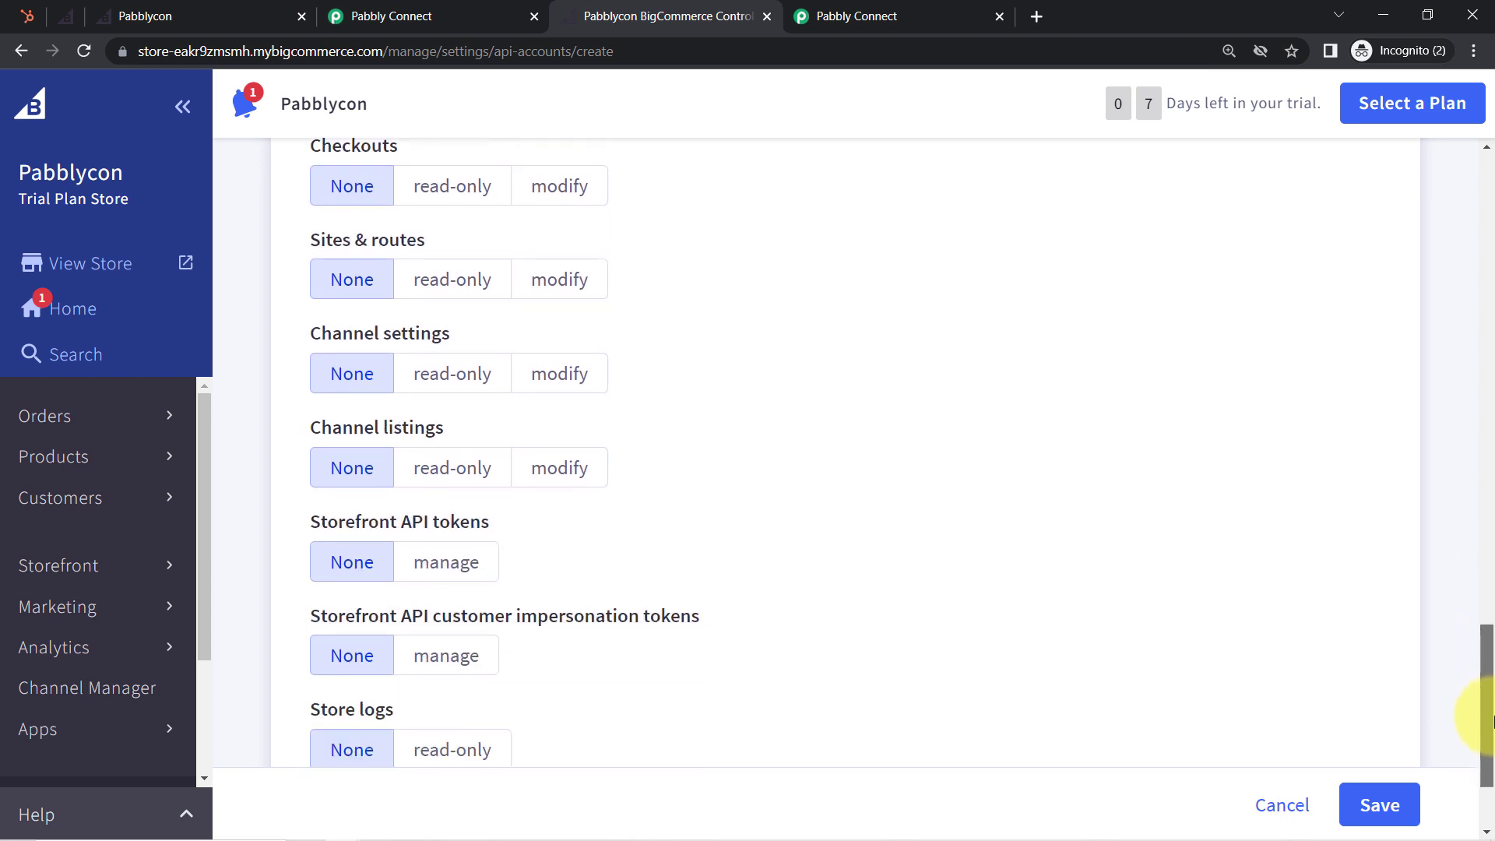
pyautogui.click(1379, 805)
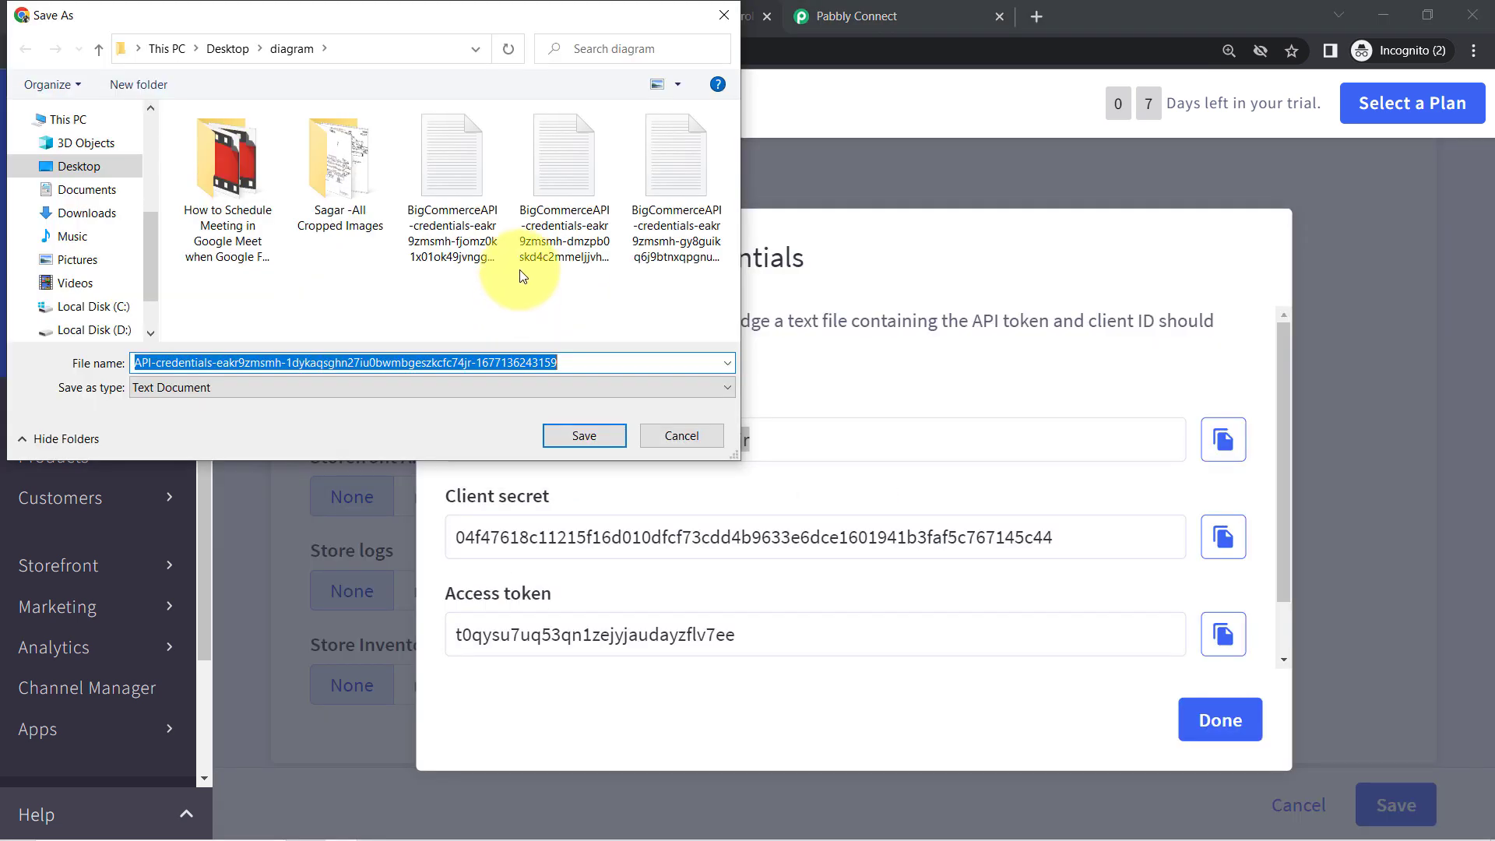
pyautogui.click(722, 16)
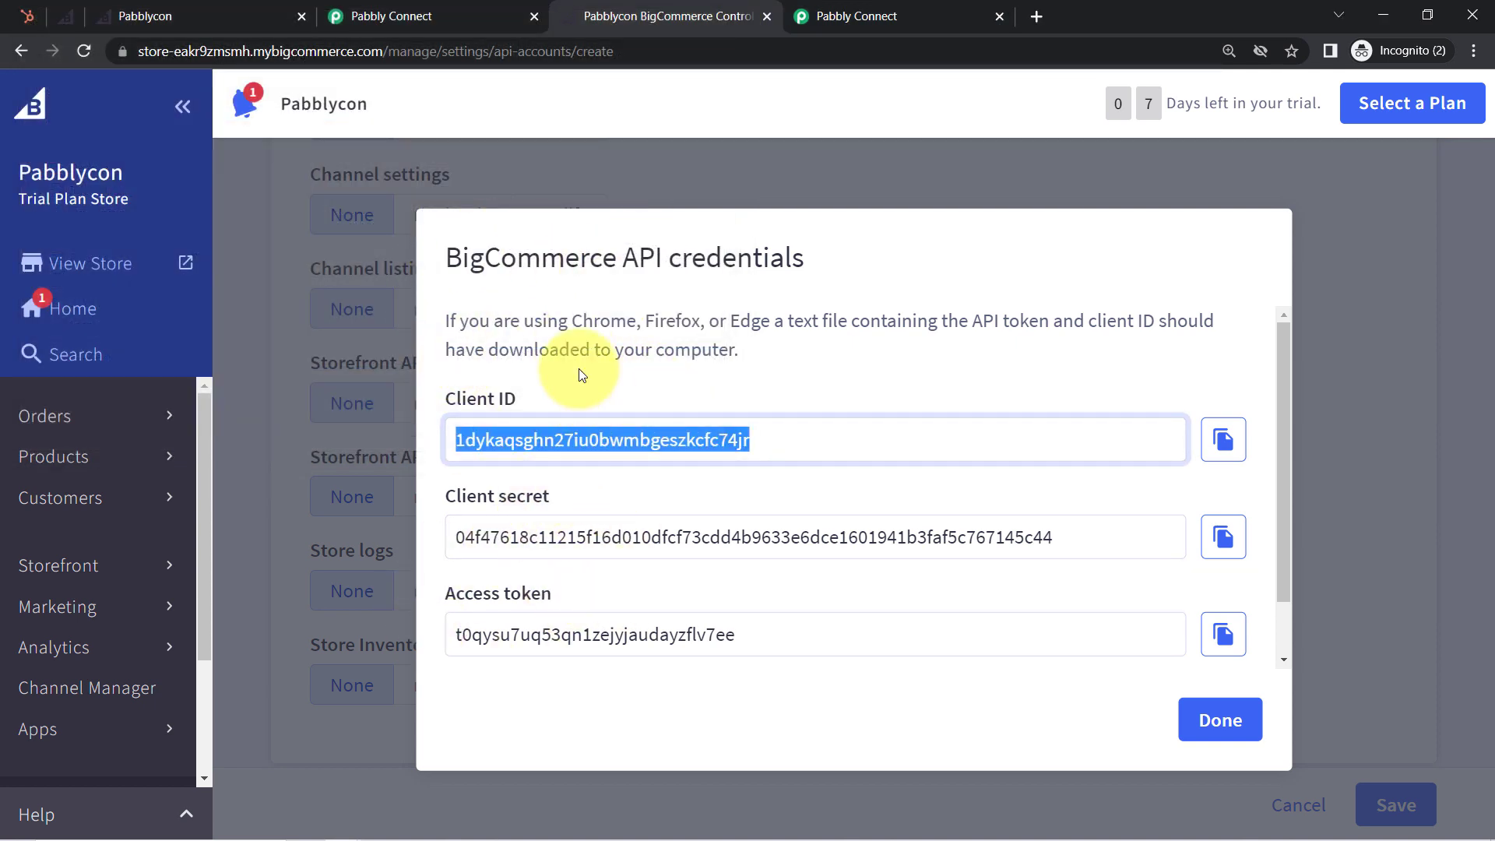
# Step: Copy the client ID from the BigCommerce API credentials and paste it into Pabbly Connect's Client Id field
pyautogui.click(482, 437)
pyautogui.click(1226, 439)
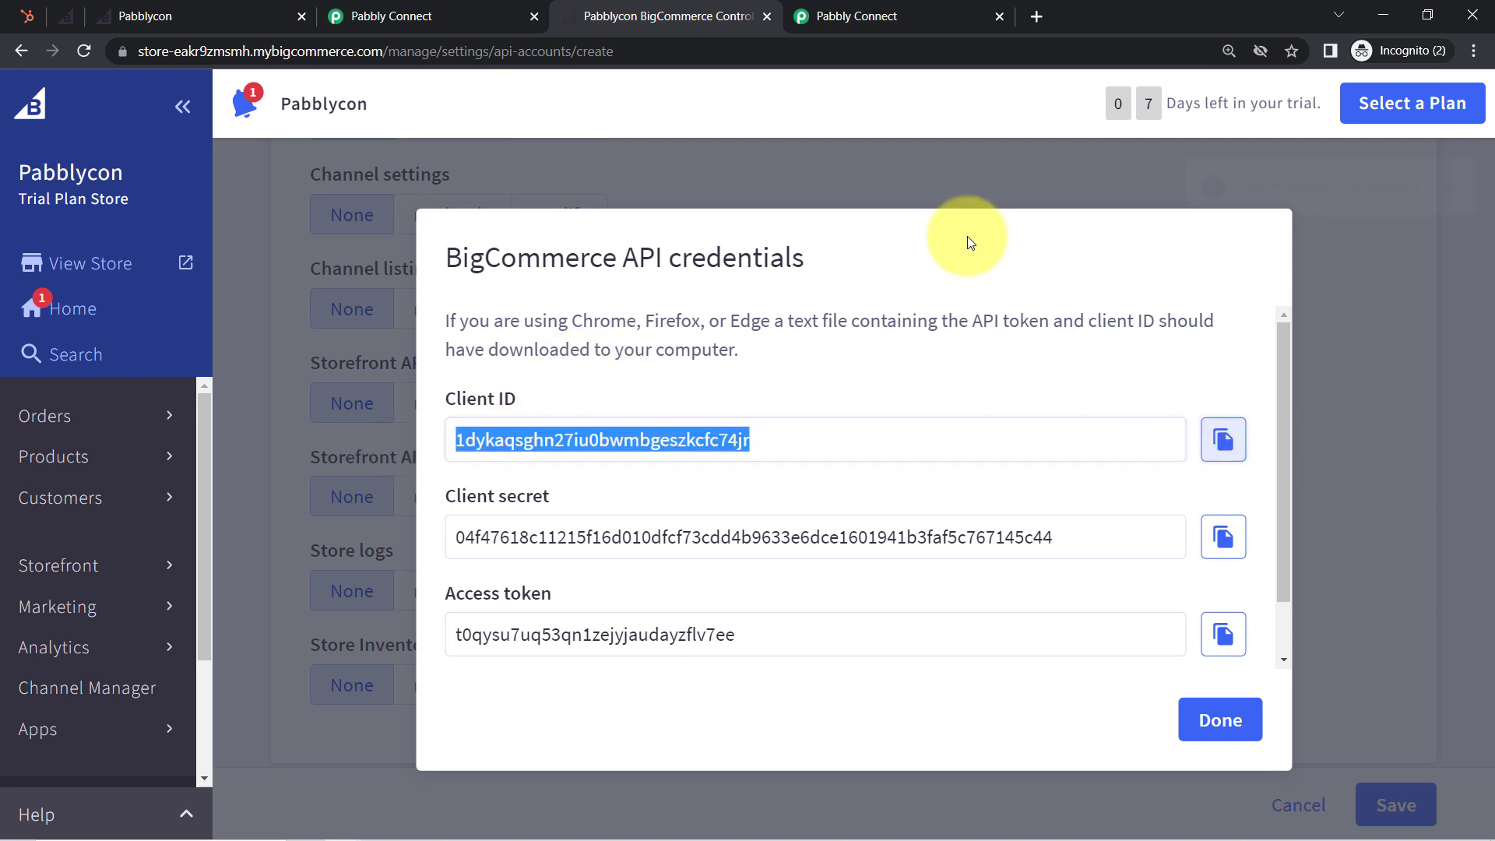
pyautogui.click(444, 6)
pyautogui.click(719, 225)
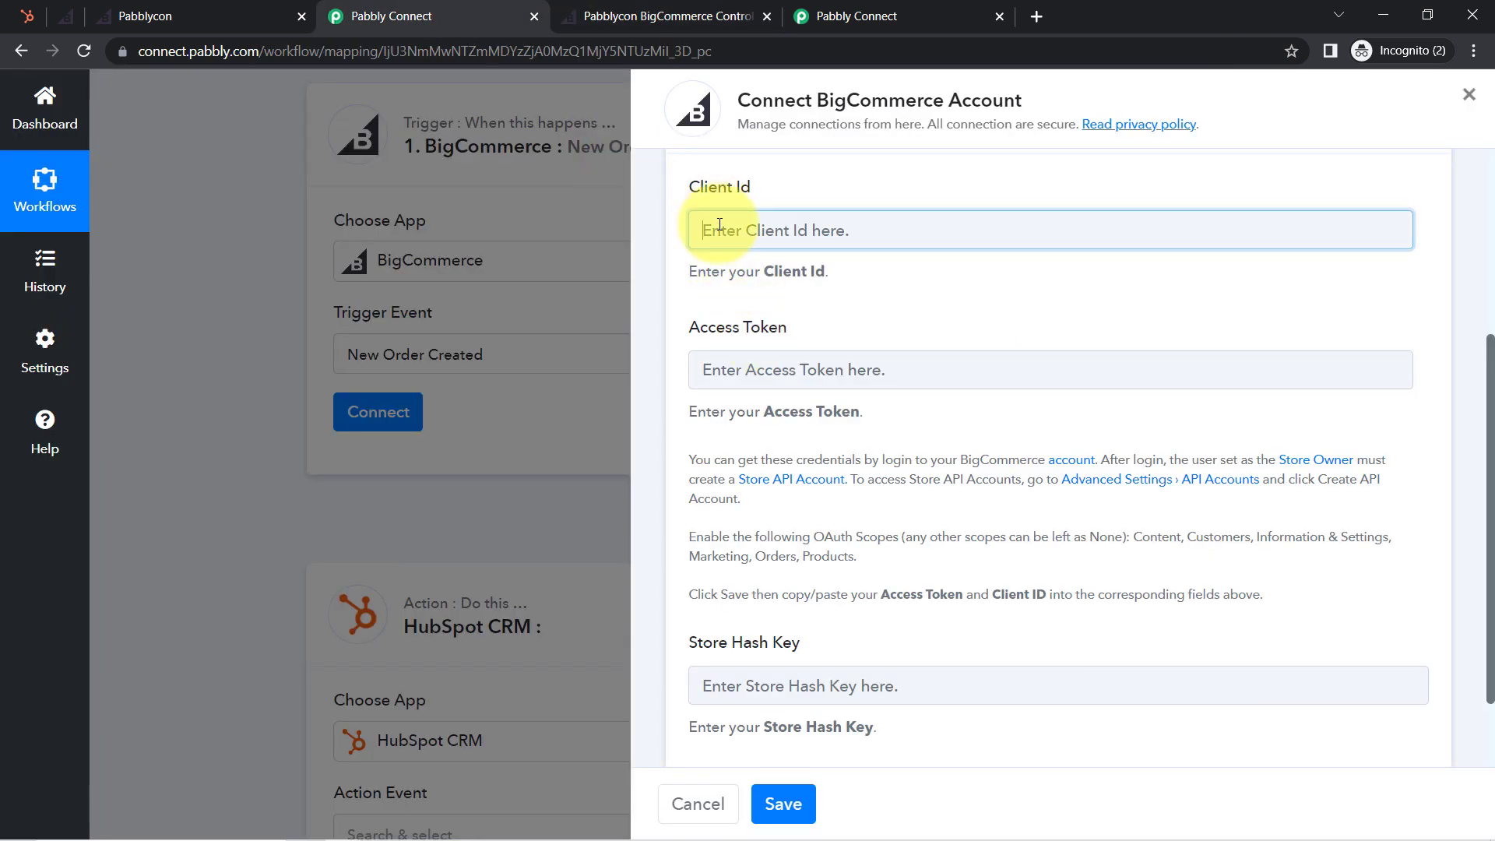
pyautogui.hotkey('ctrl', 'v')
# Step: Copy the access token from the BigCommerce API credentials and paste it into Pabbly Connect's Access Token field
pyautogui.click(662, 16)
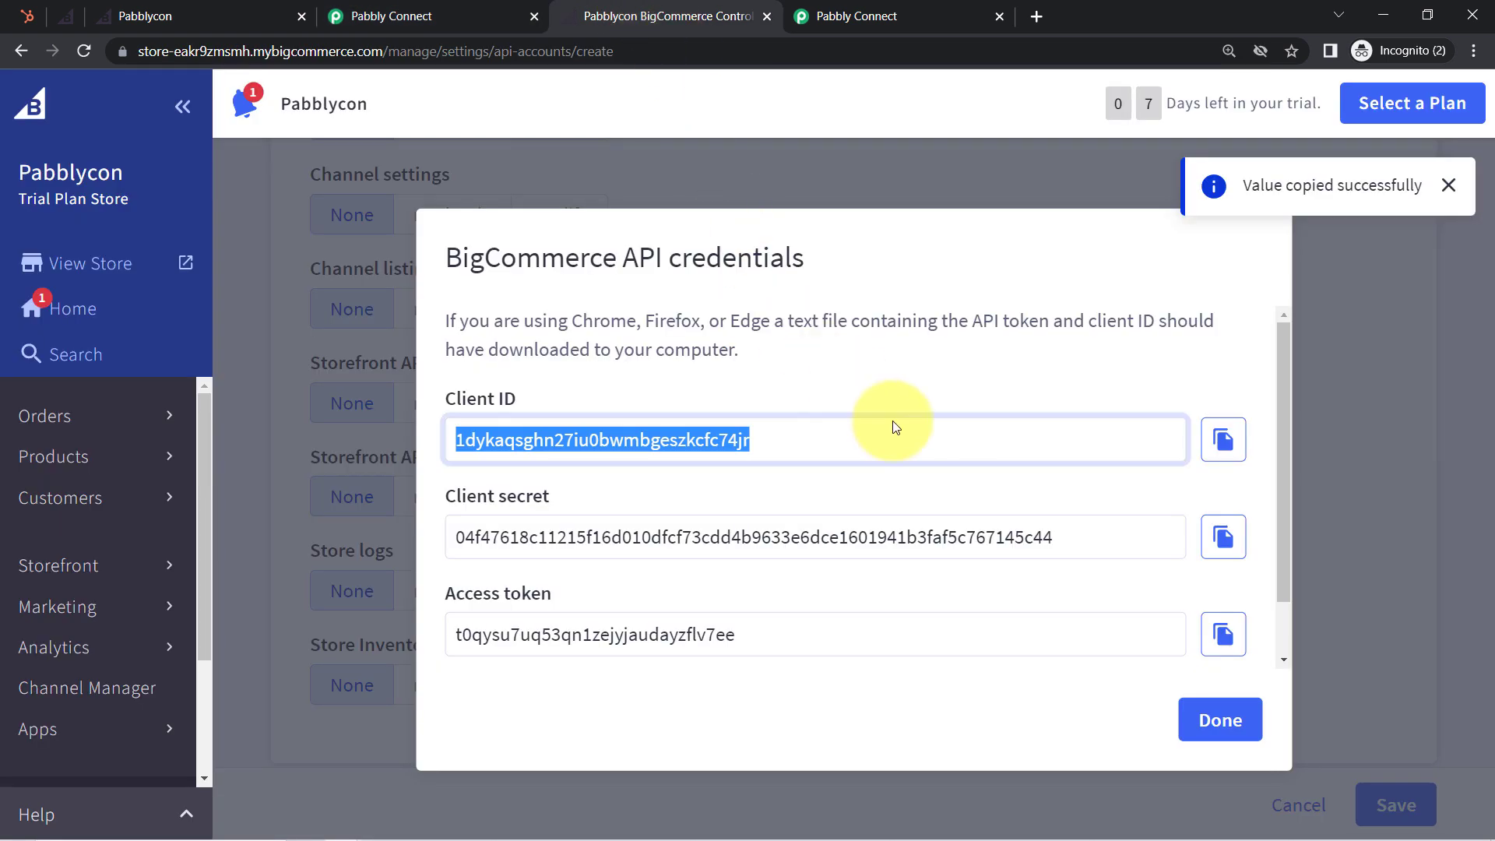
pyautogui.click(1222, 633)
pyautogui.click(467, 16)
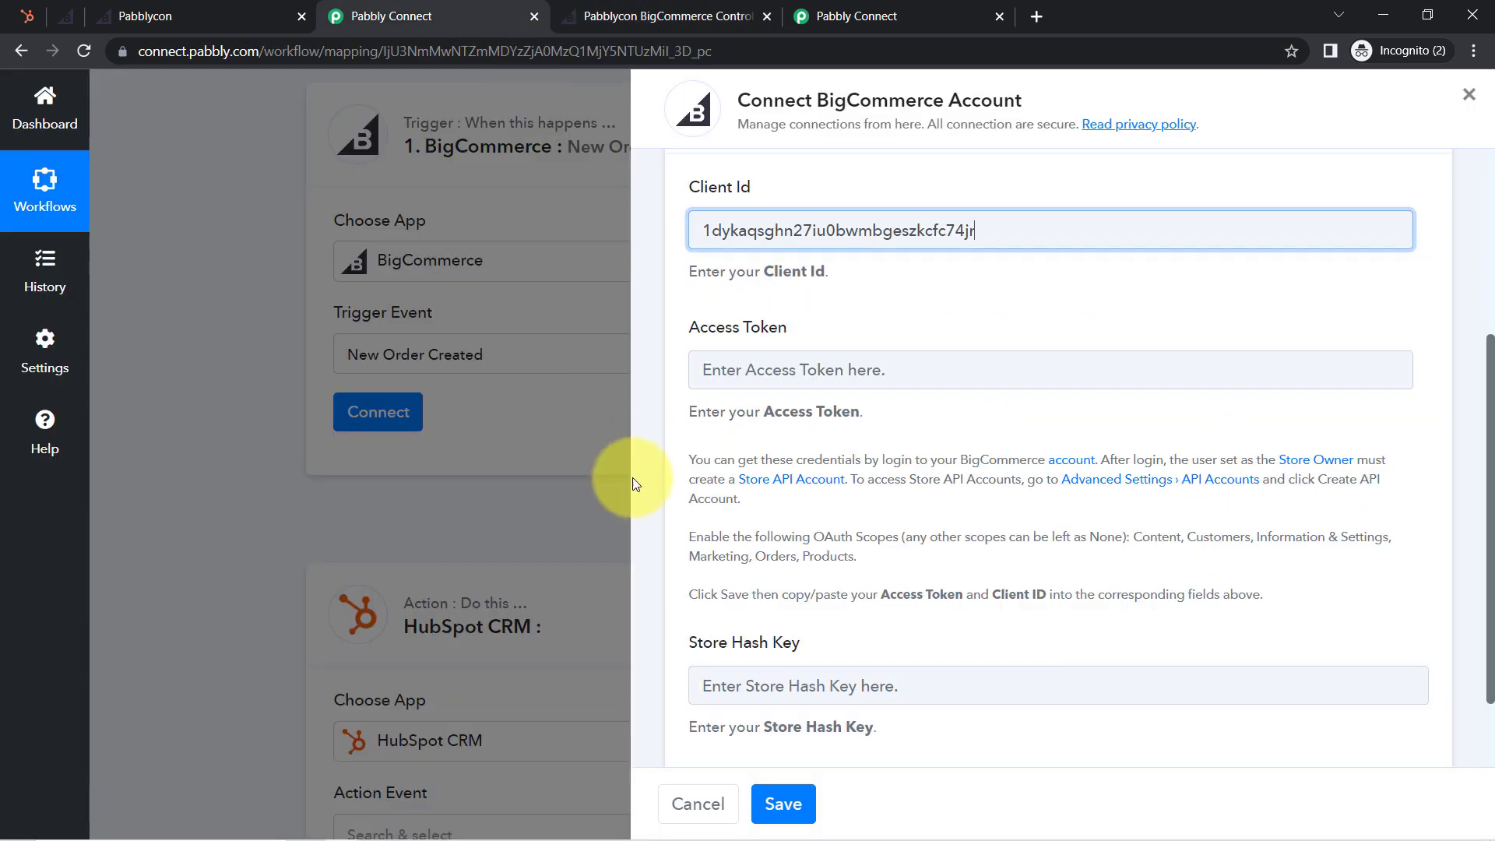
pyautogui.click(717, 379)
pyautogui.hotkey('ctrl', 'v')
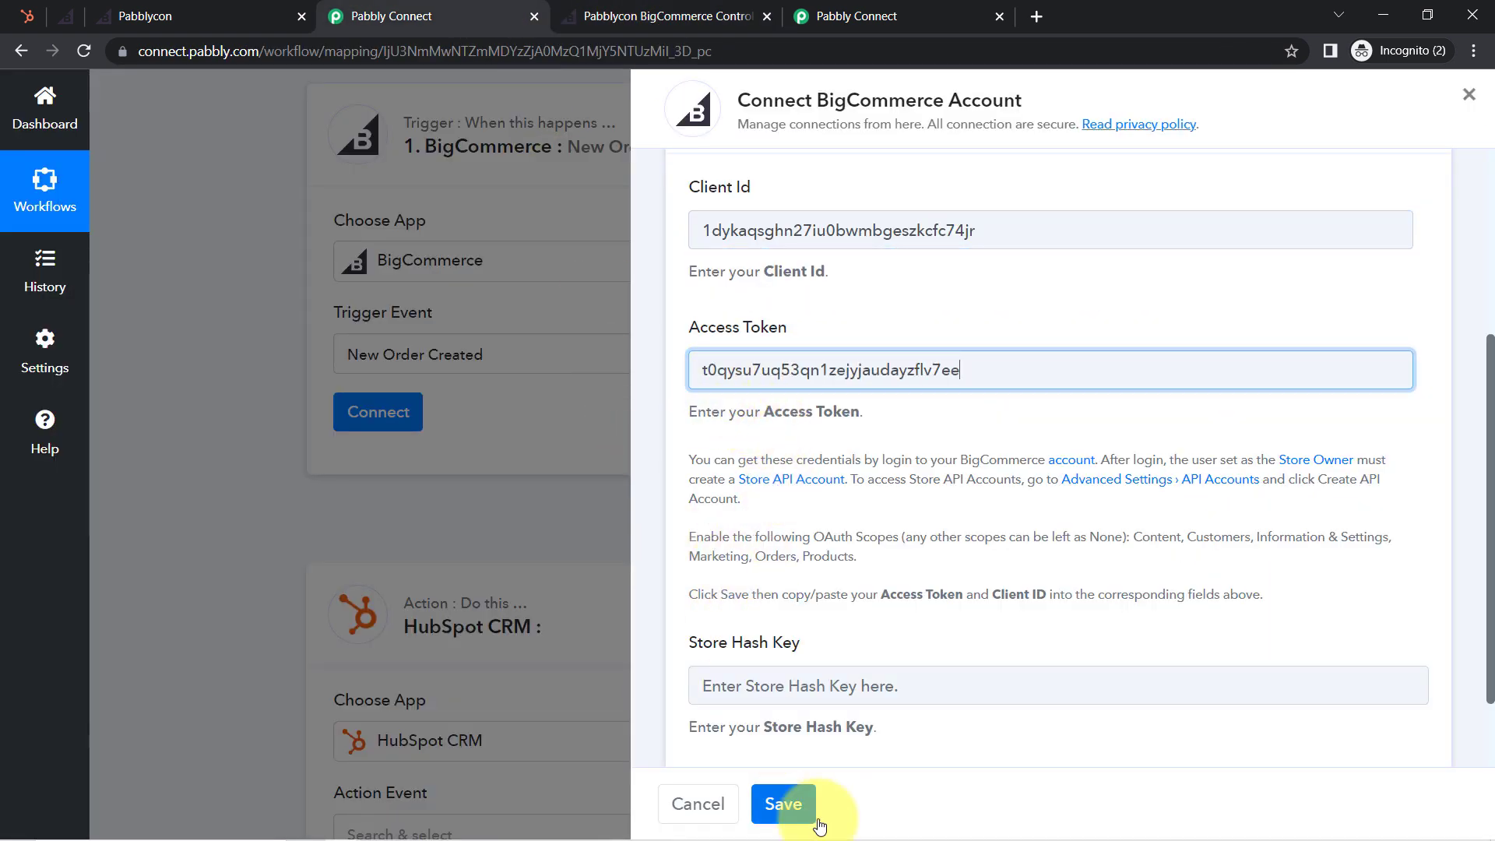
# Step: Copy the store hash from the BigCommerce dashboard's web address and paste it into Pabbly Connect's Store Hash Key field
pyautogui.click(156, 10)
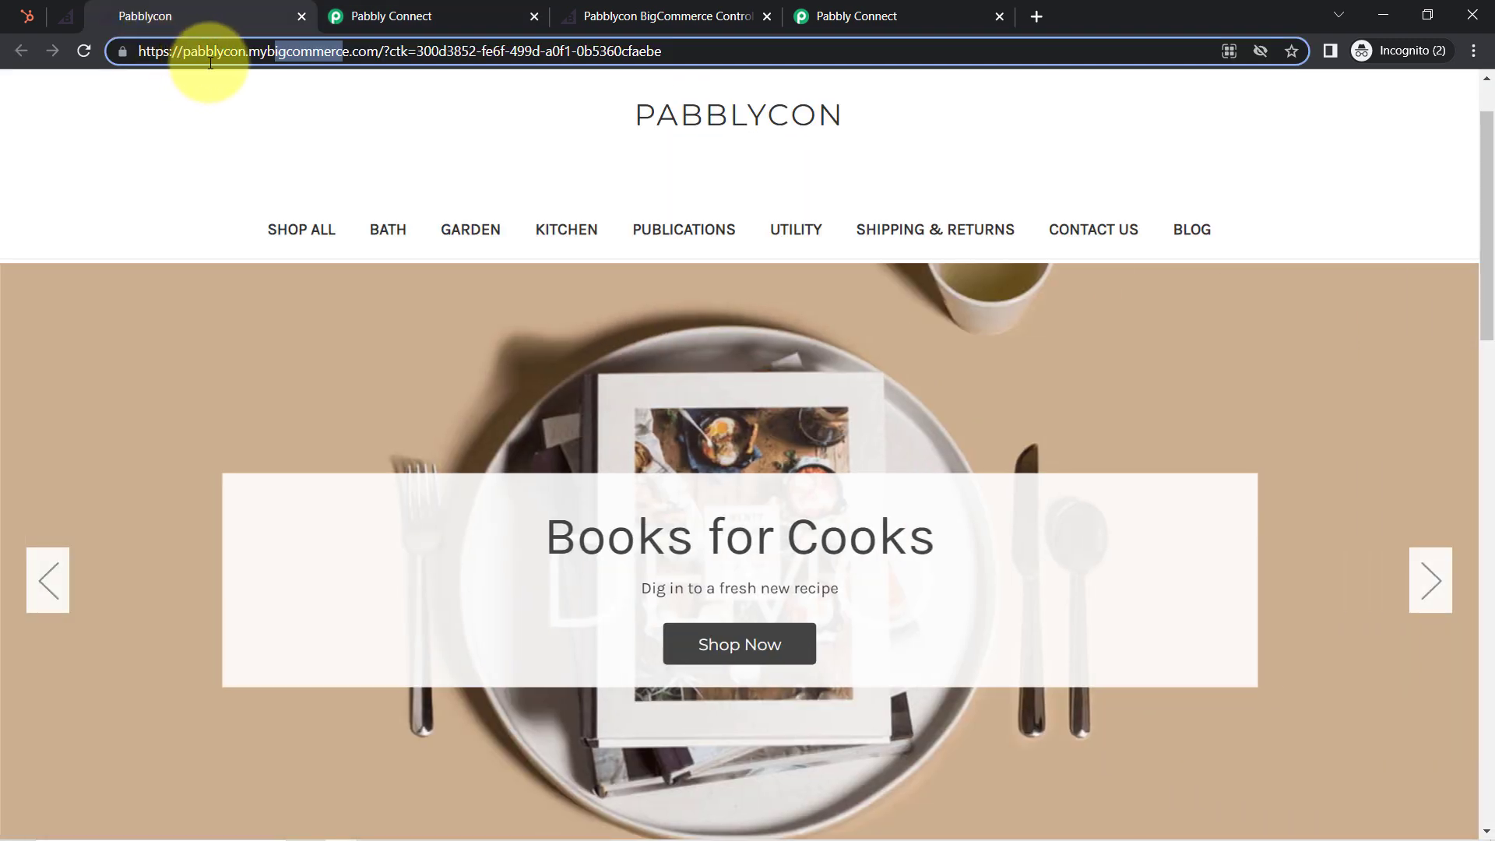
pyautogui.click(72, 21)
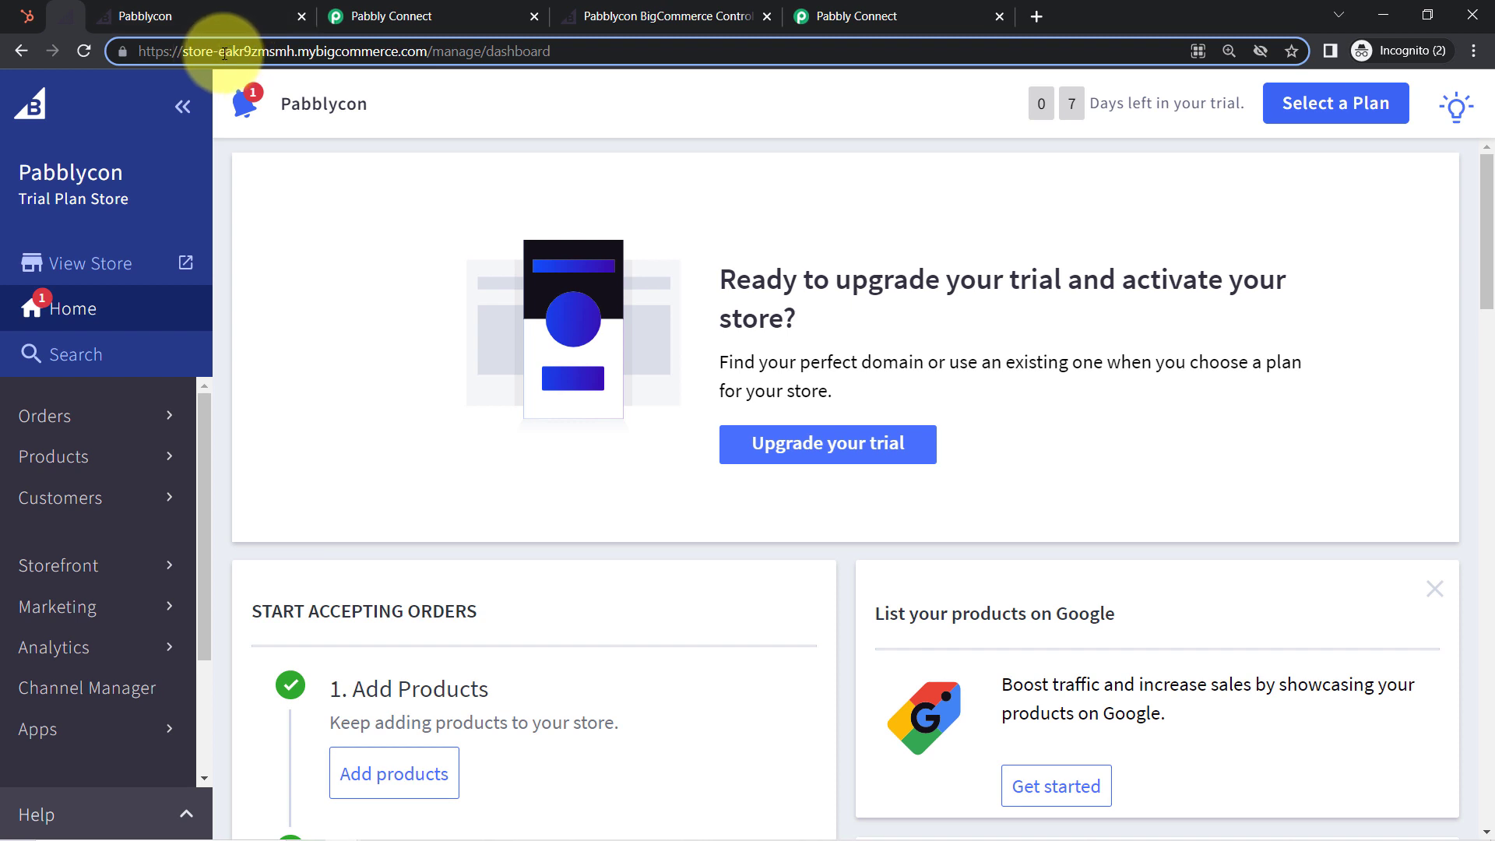
pyautogui.moveTo(219, 53); pyautogui.dragTo(252, 53)
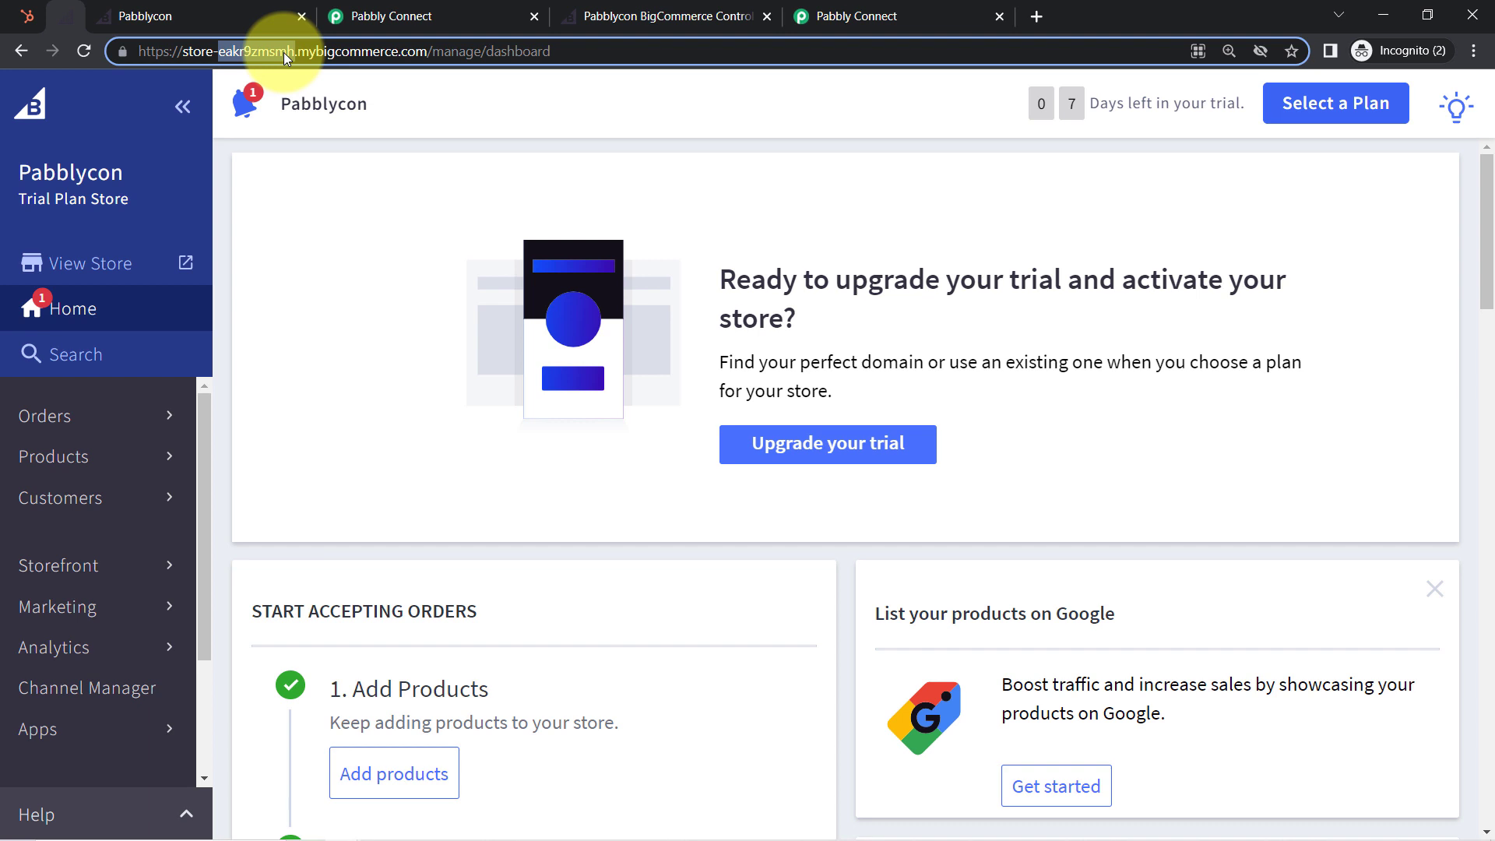
pyautogui.click(410, 17)
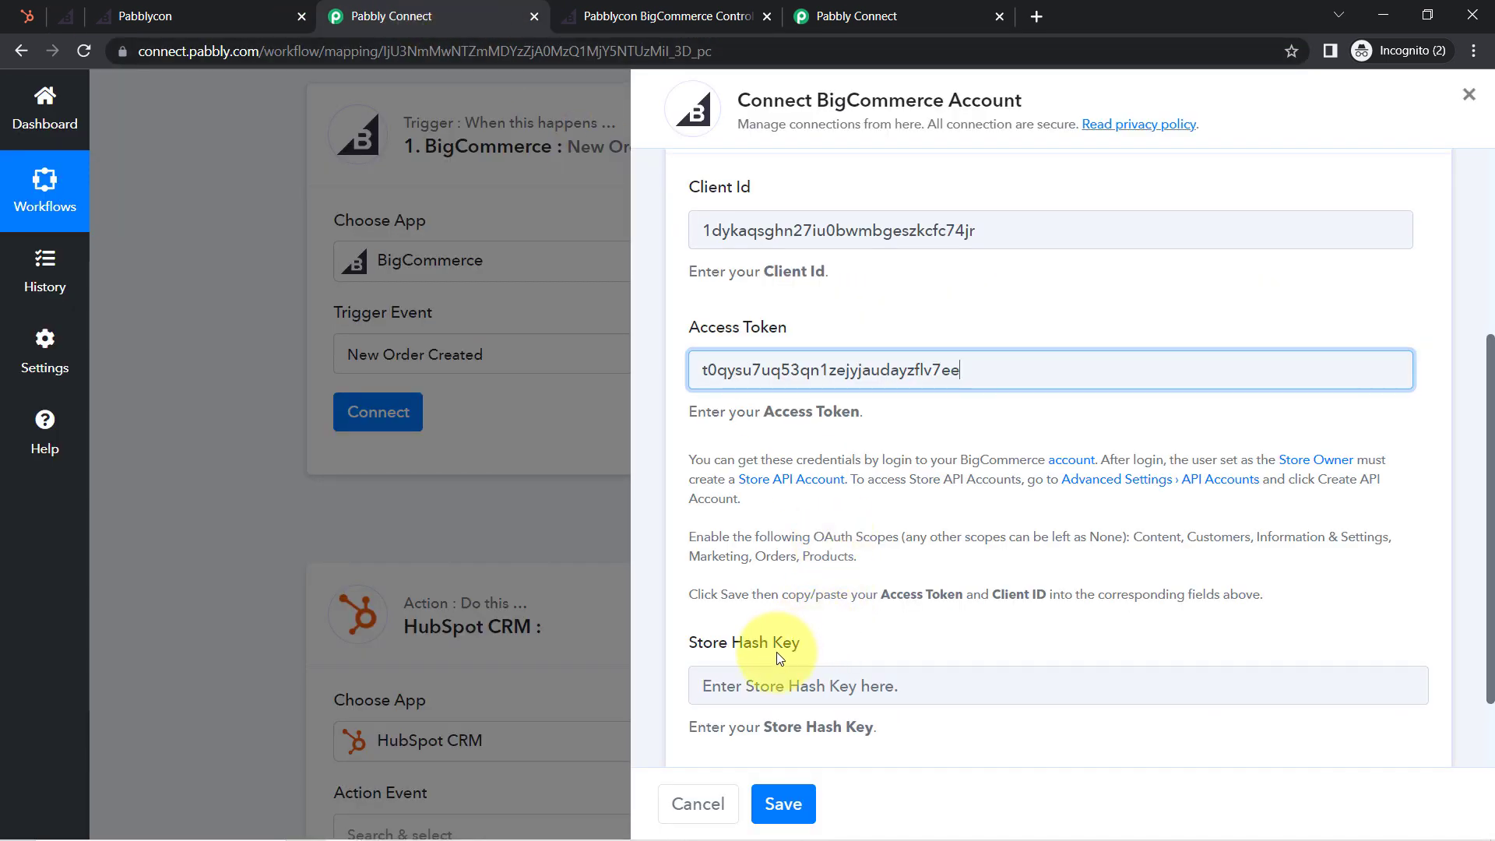
pyautogui.click(775, 677)
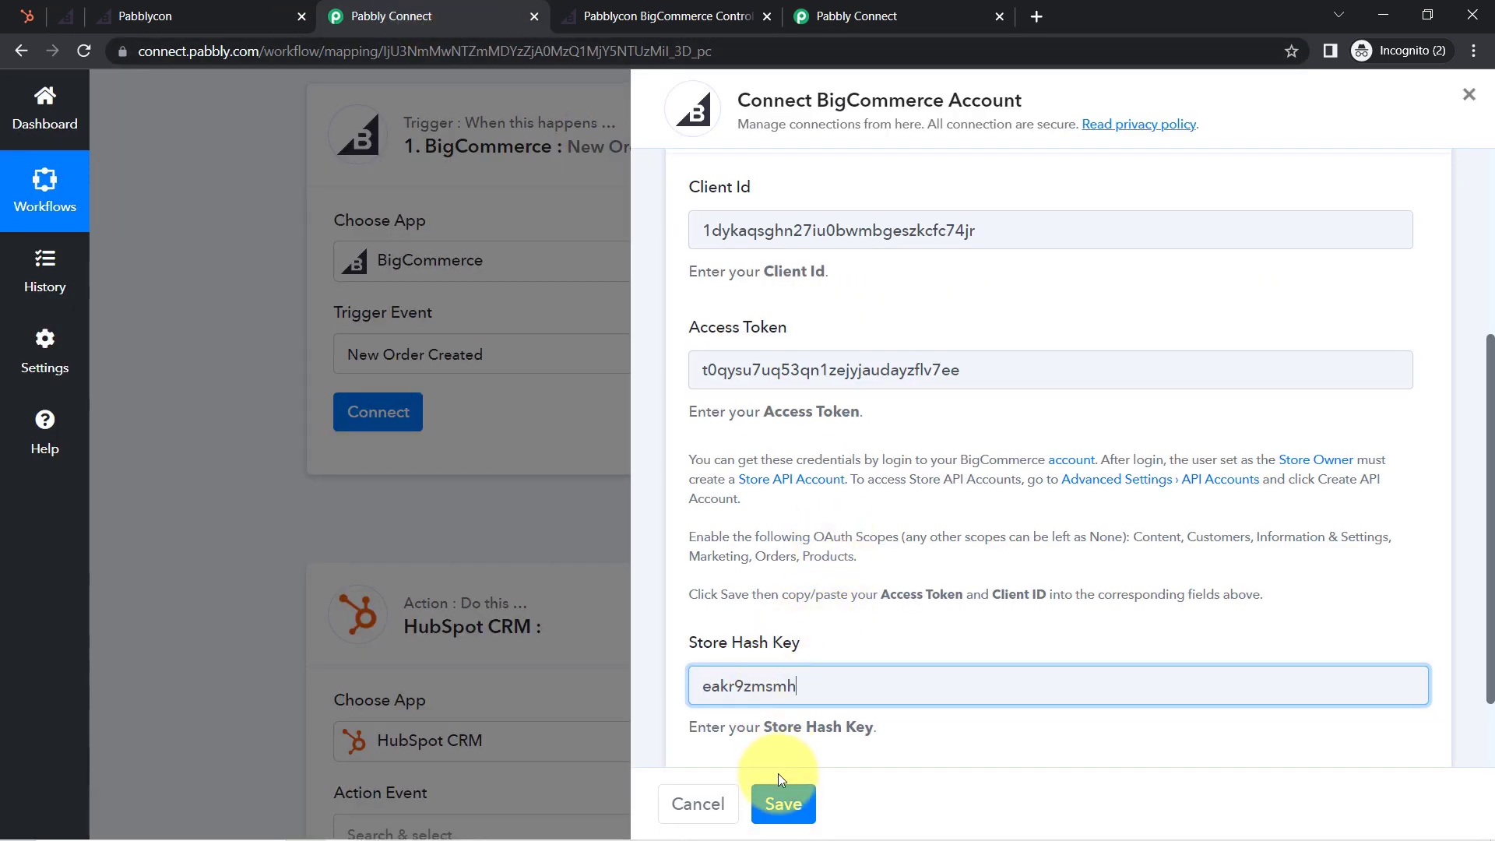
# Step: Save the BigCommerce connection and send a test request so the New Order Created trigger waits for a response
pyautogui.click(781, 803)
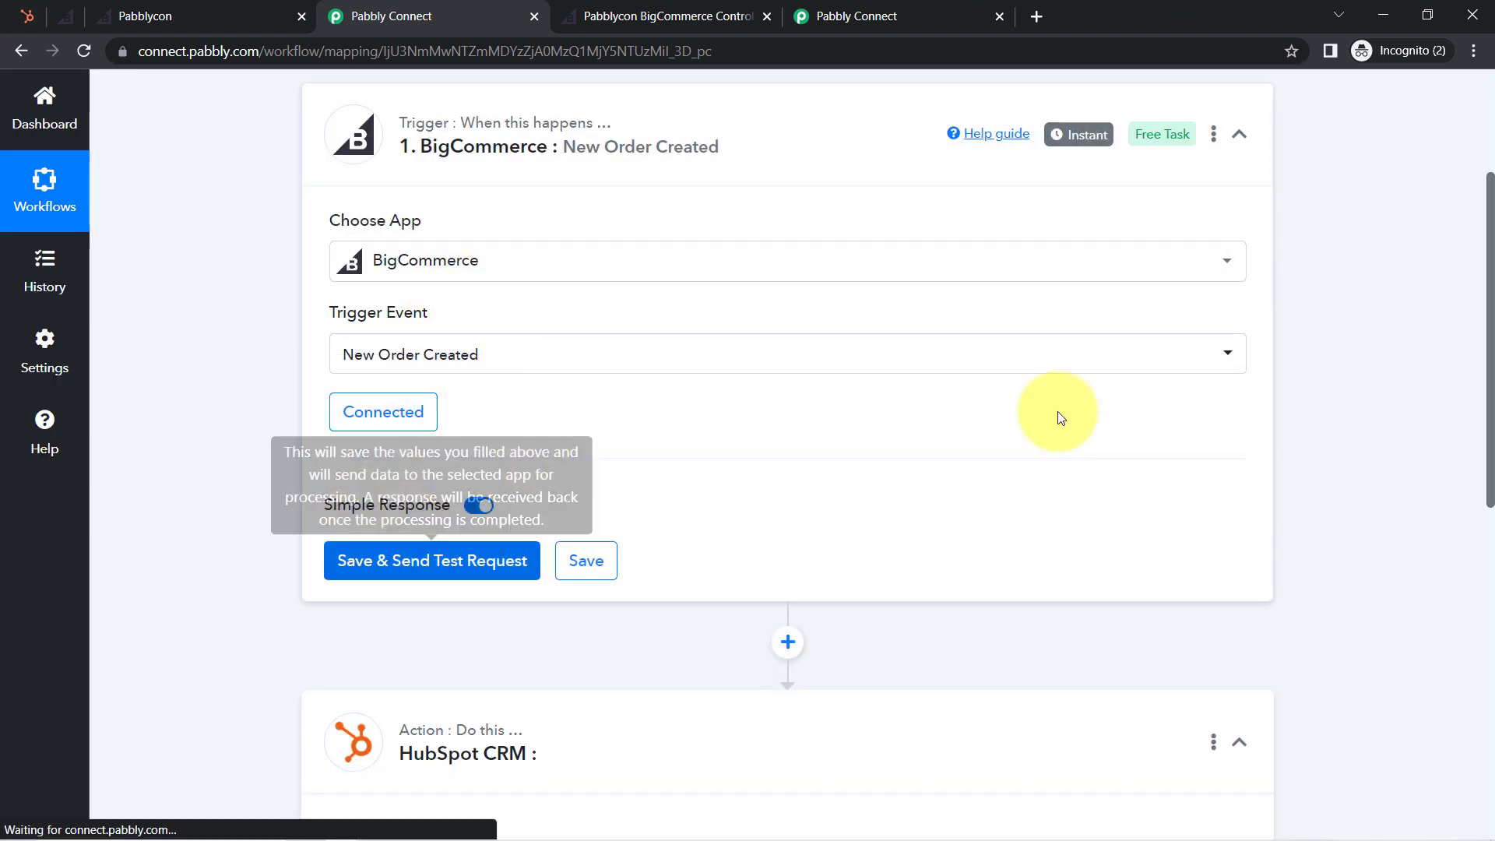
pyautogui.scroll(-3, 620, 244)
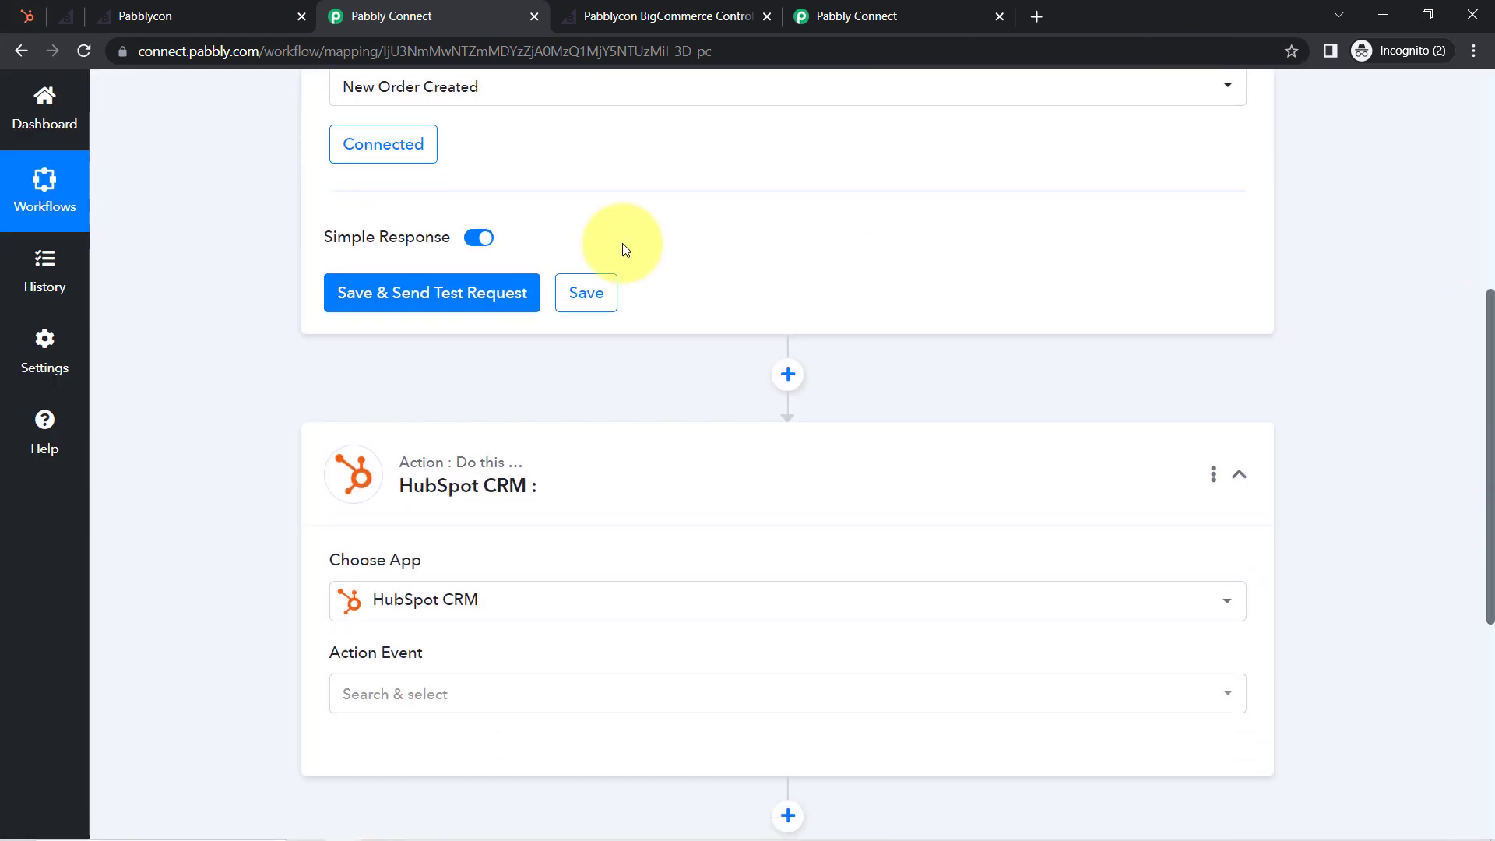
pyautogui.click(374, 309)
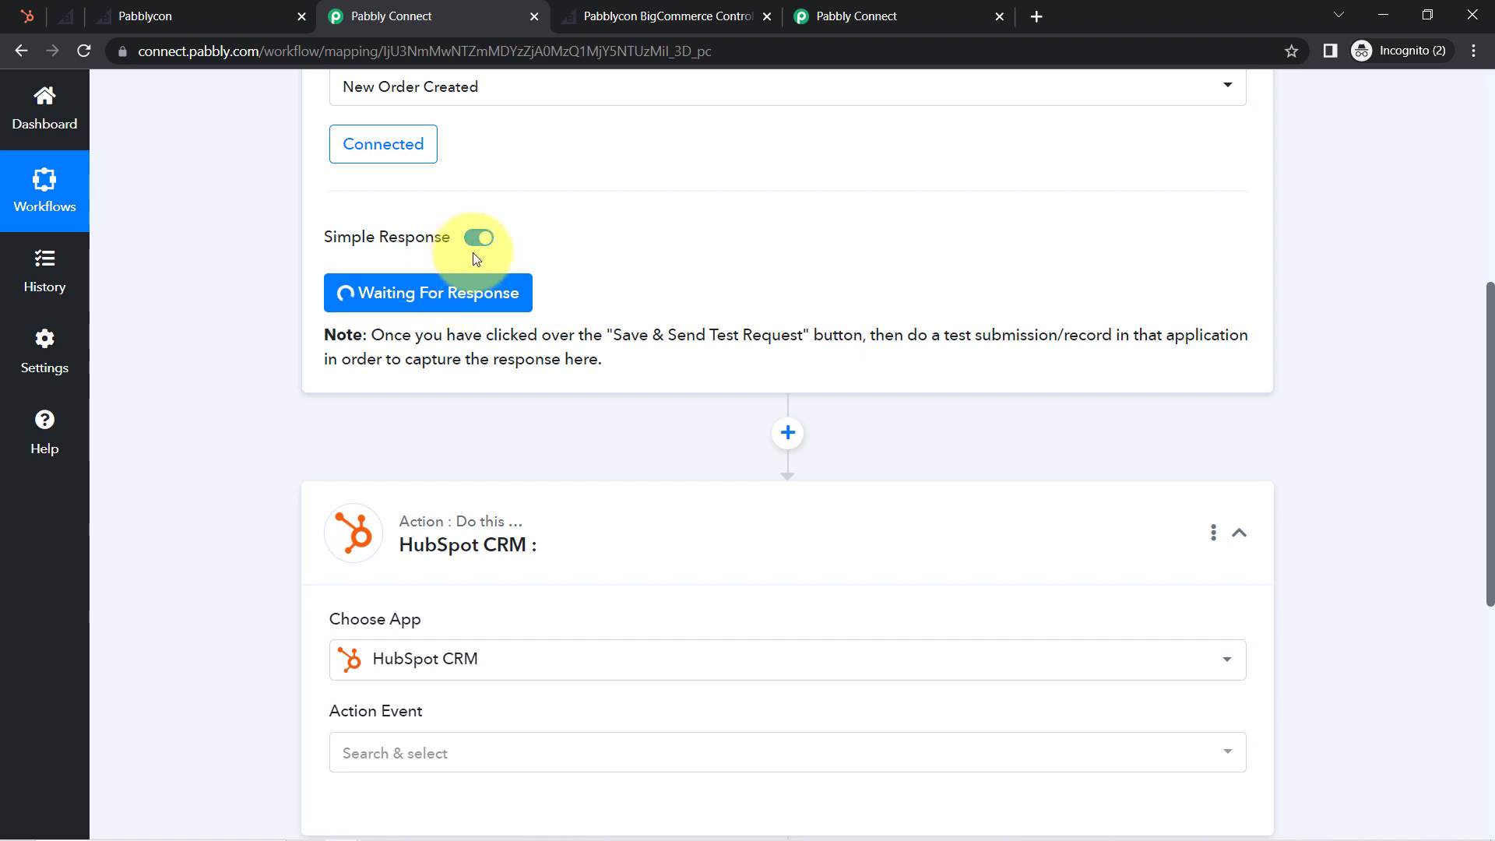
pyautogui.moveTo(382, 340); pyautogui.dragTo(654, 328)
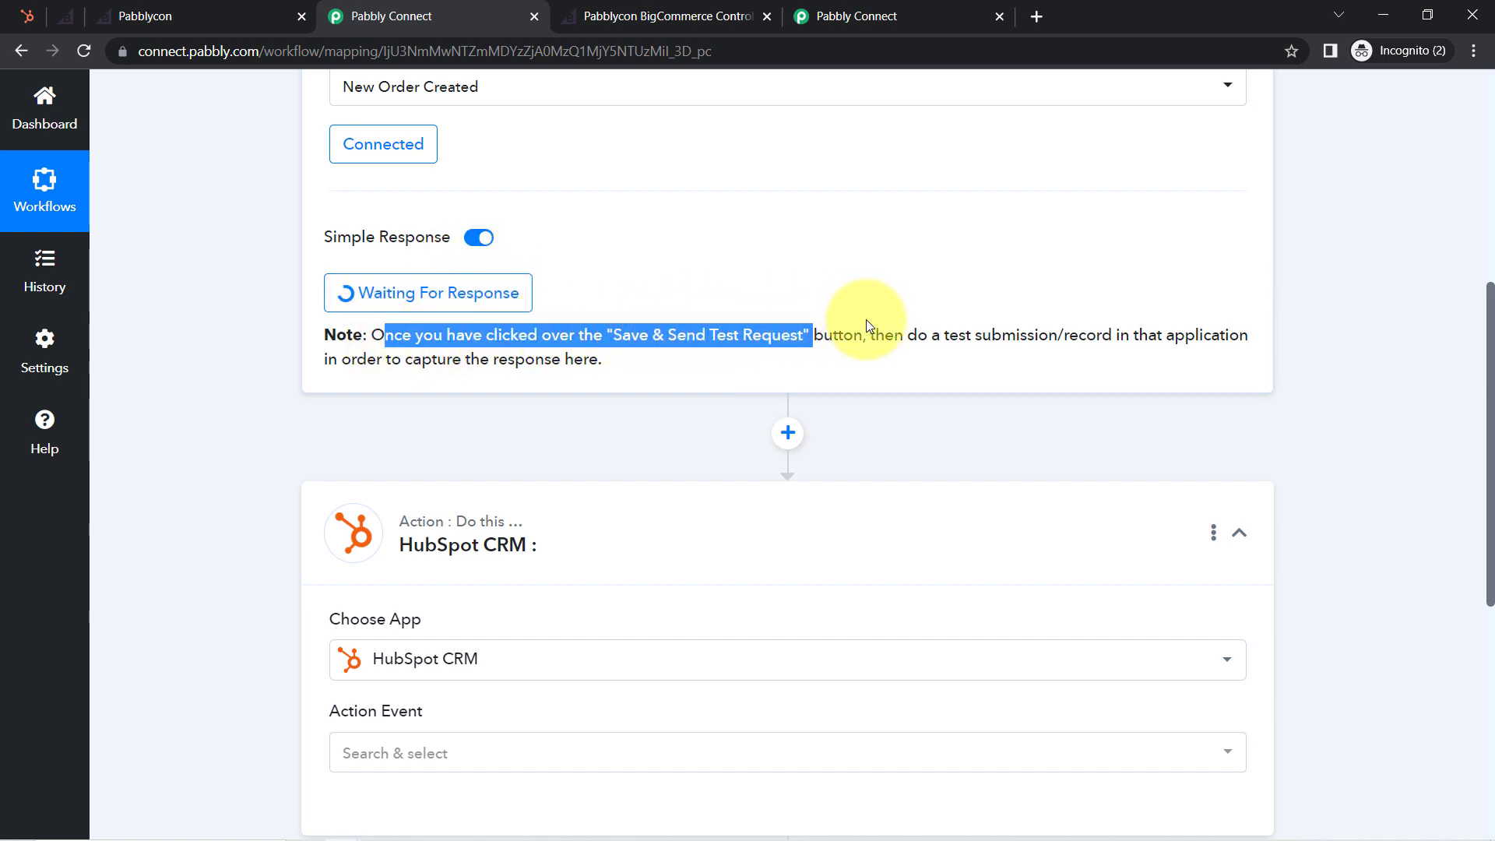
pyautogui.moveTo(874, 335); pyautogui.dragTo(564, 362)
pyautogui.click(564, 360)
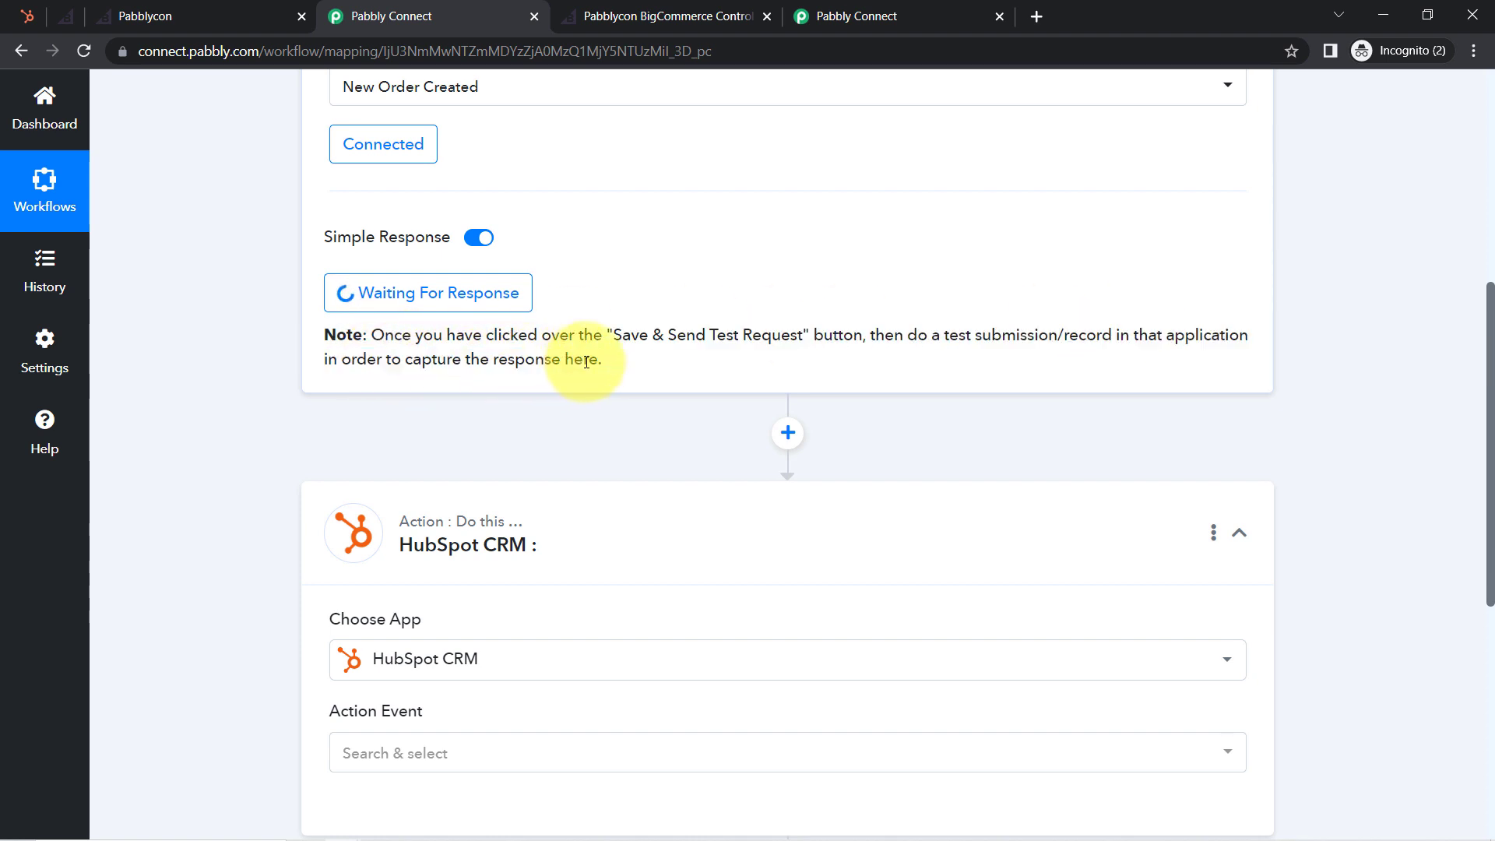
pyautogui.moveTo(919, 336); pyautogui.dragTo(1112, 336)
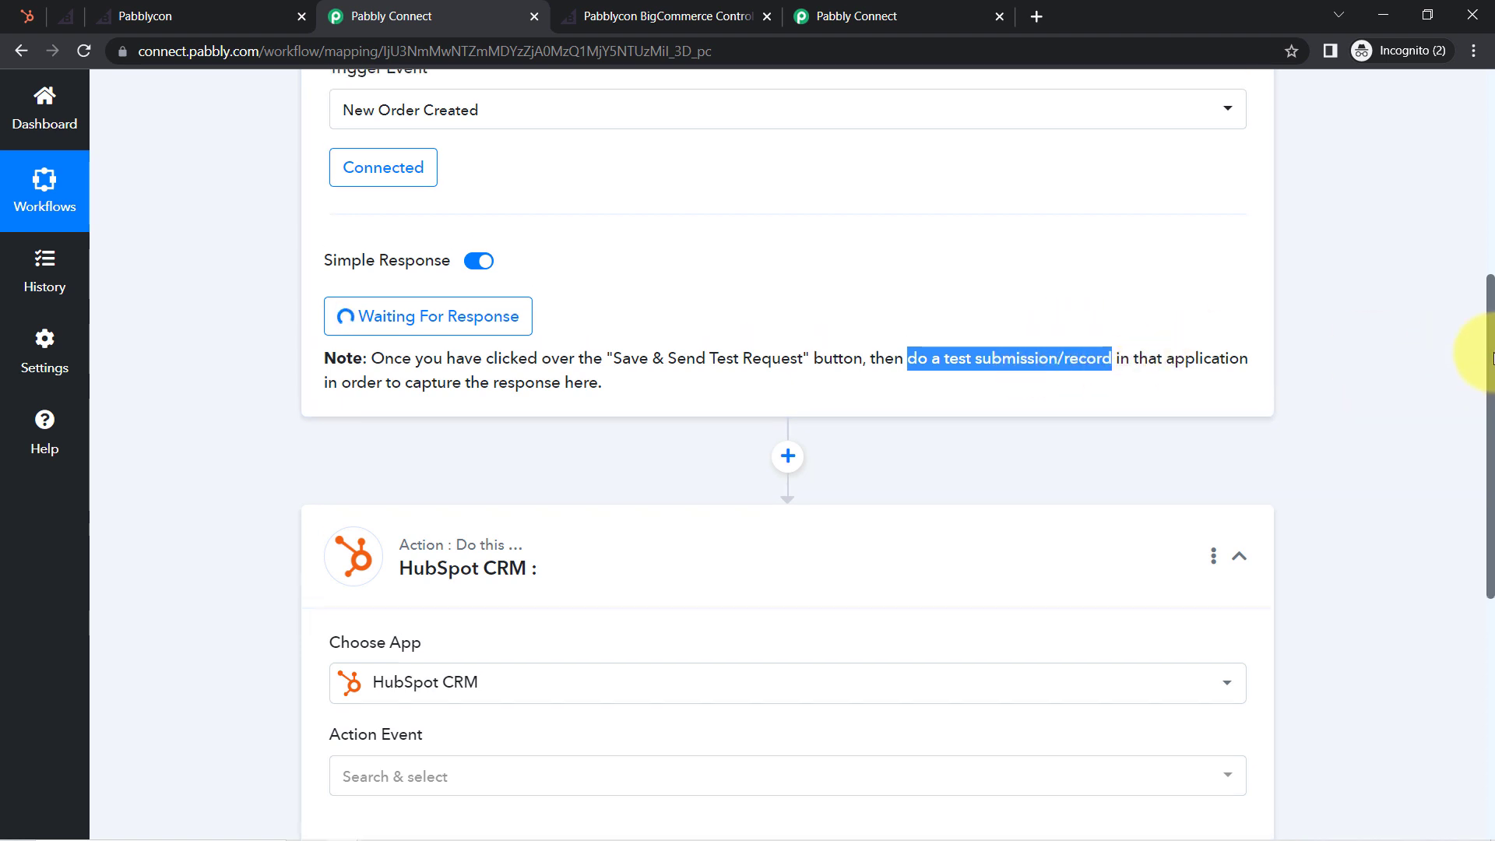
pyautogui.scroll(2, 1471, 327)
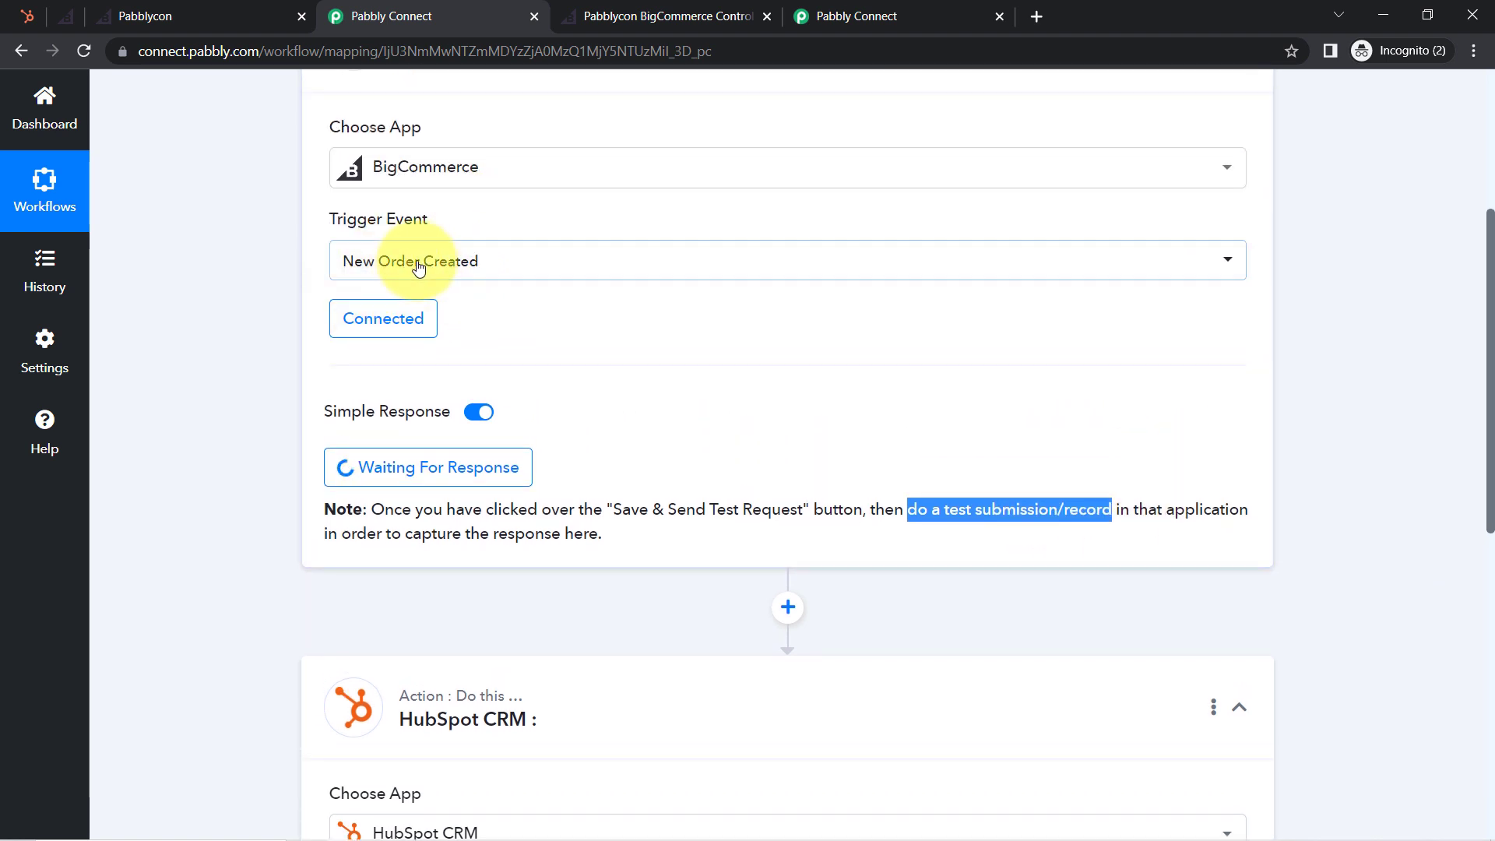
# Step: Switch to the BigCommerce storefront and add [Sample] Smith Journal 13 from Shop All to the cart
pyautogui.click(134, 12)
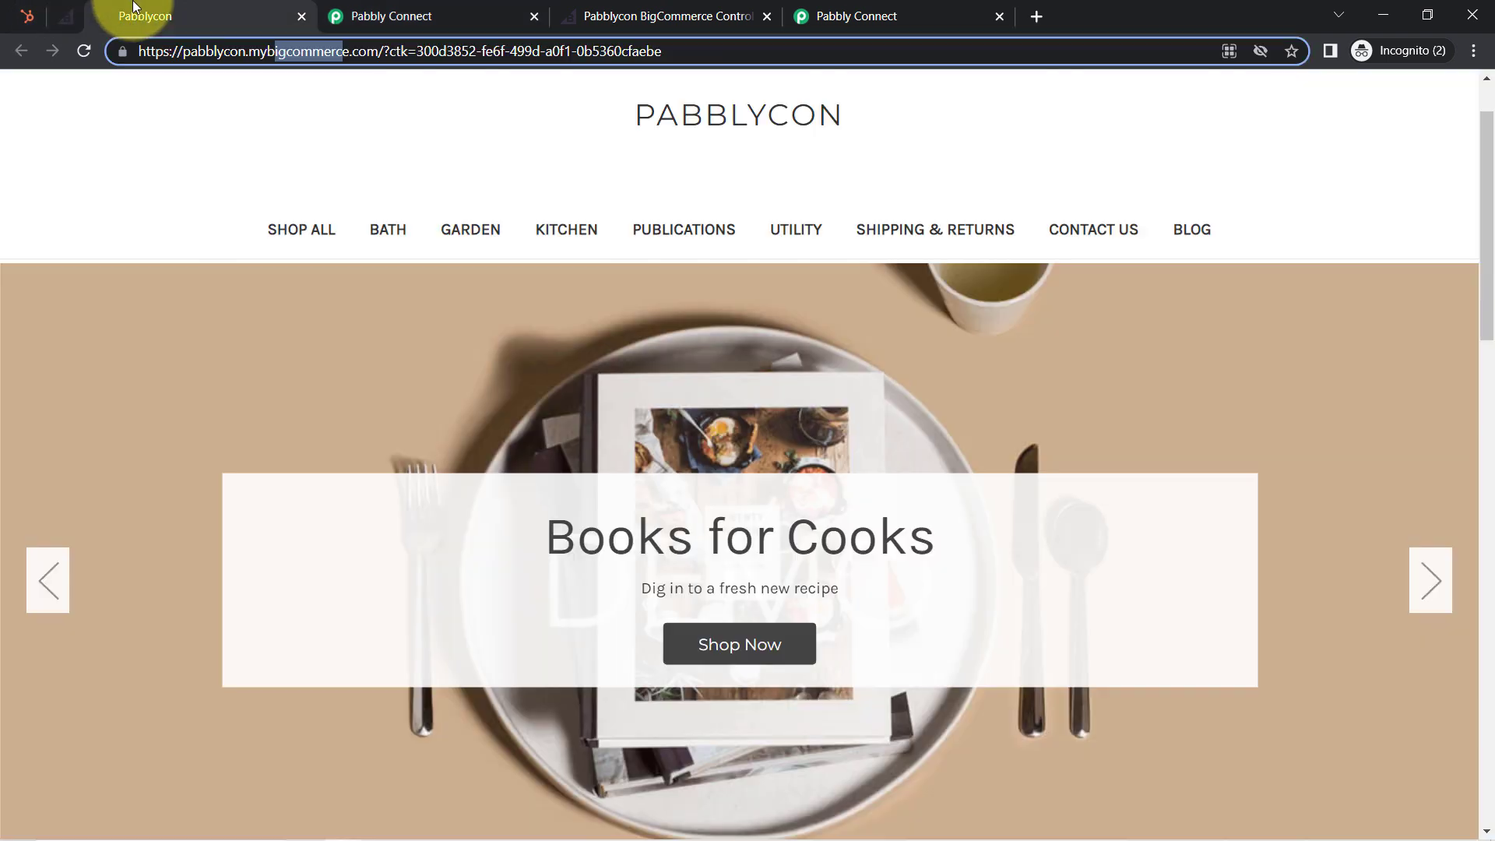
pyautogui.click(287, 235)
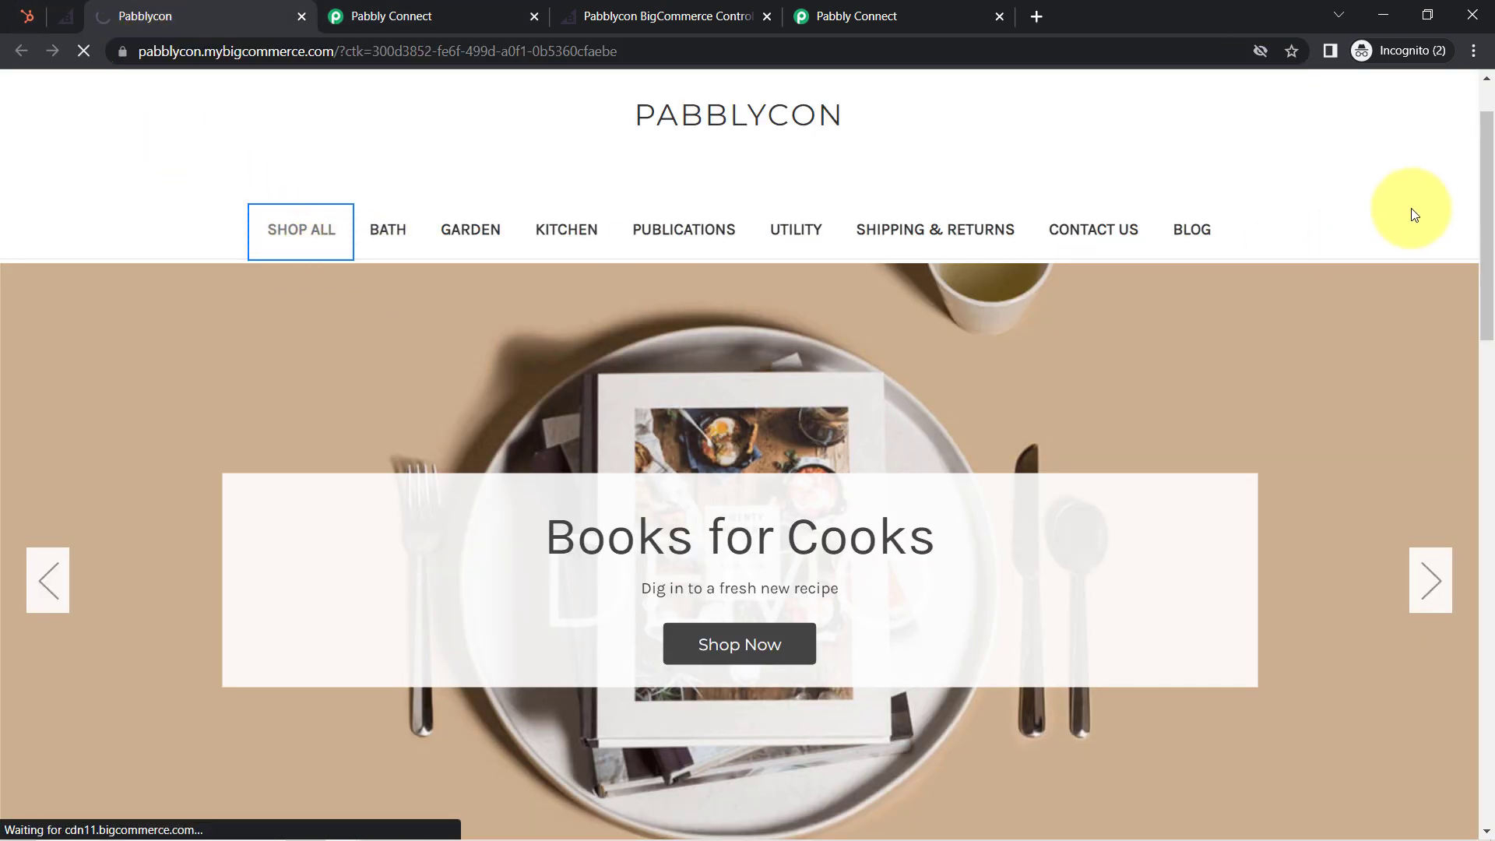
pyautogui.moveTo(1486, 203); pyautogui.dragTo(1483, 425)
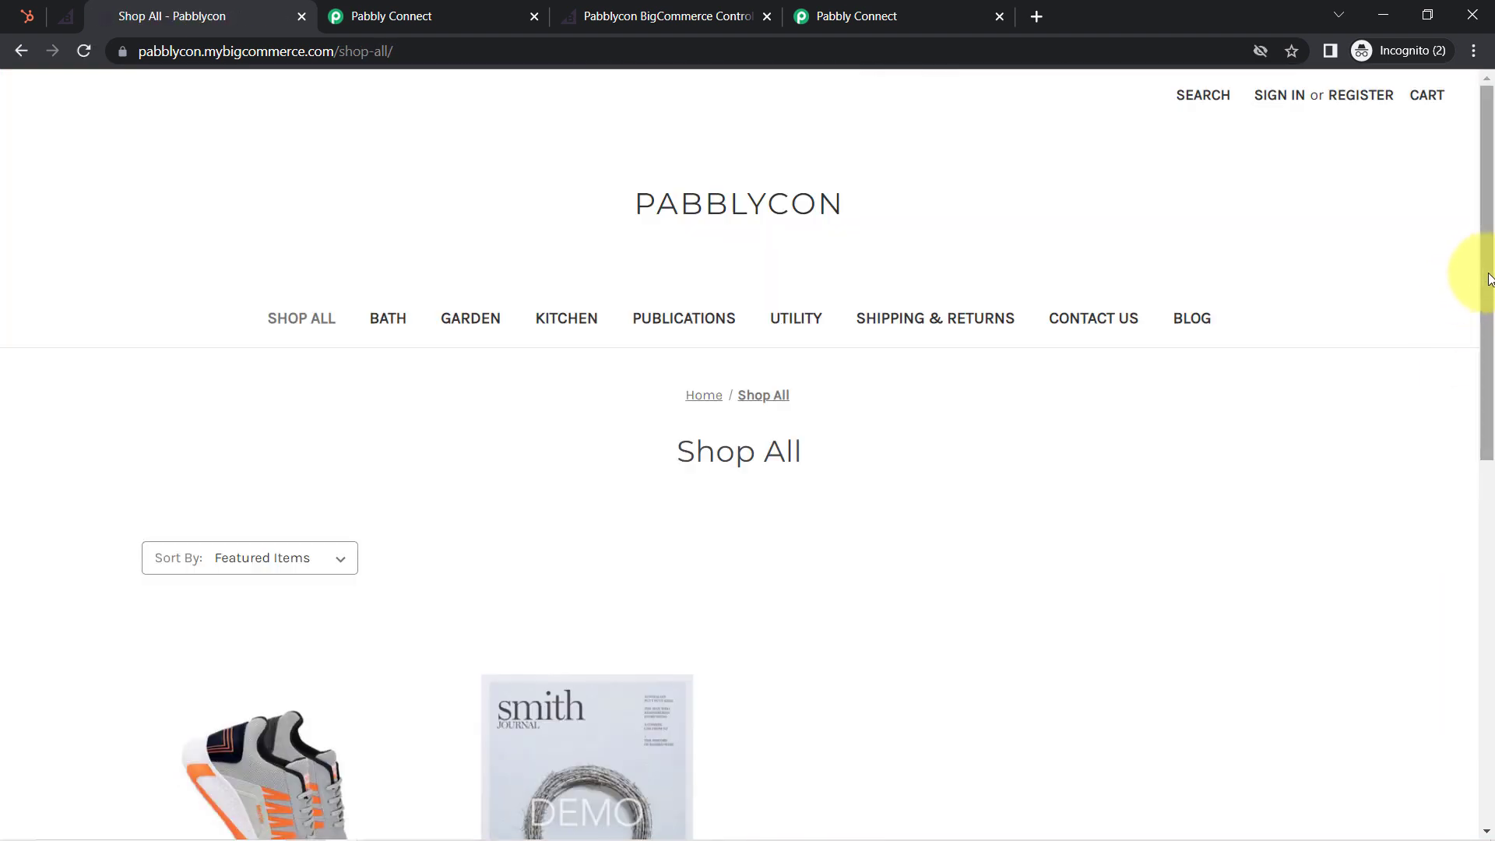
pyautogui.moveTo(1484, 267); pyautogui.dragTo(1489, 510)
pyautogui.moveTo(609, 342)
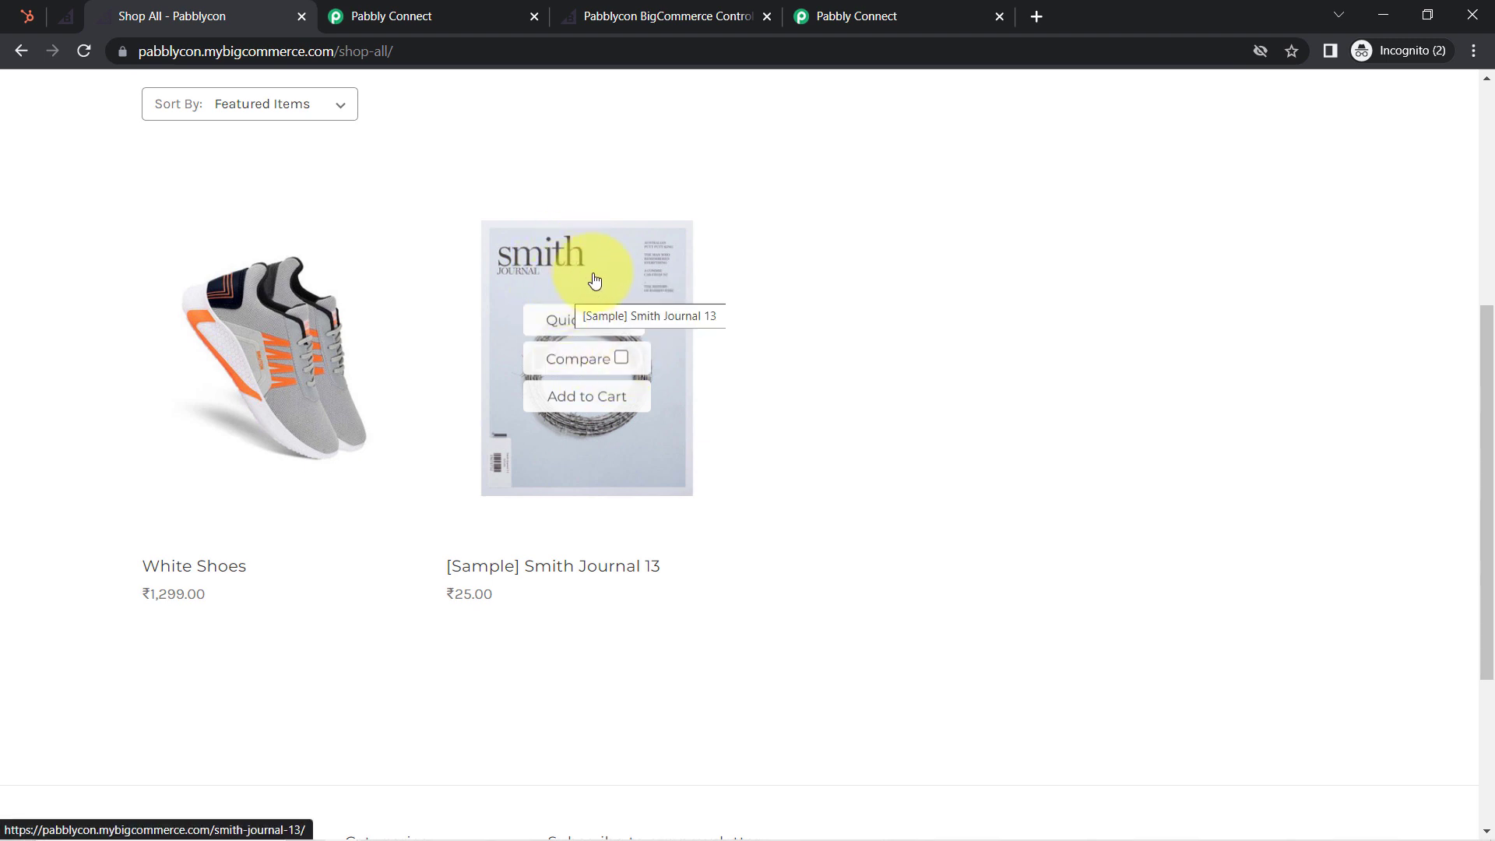
pyautogui.click(554, 403)
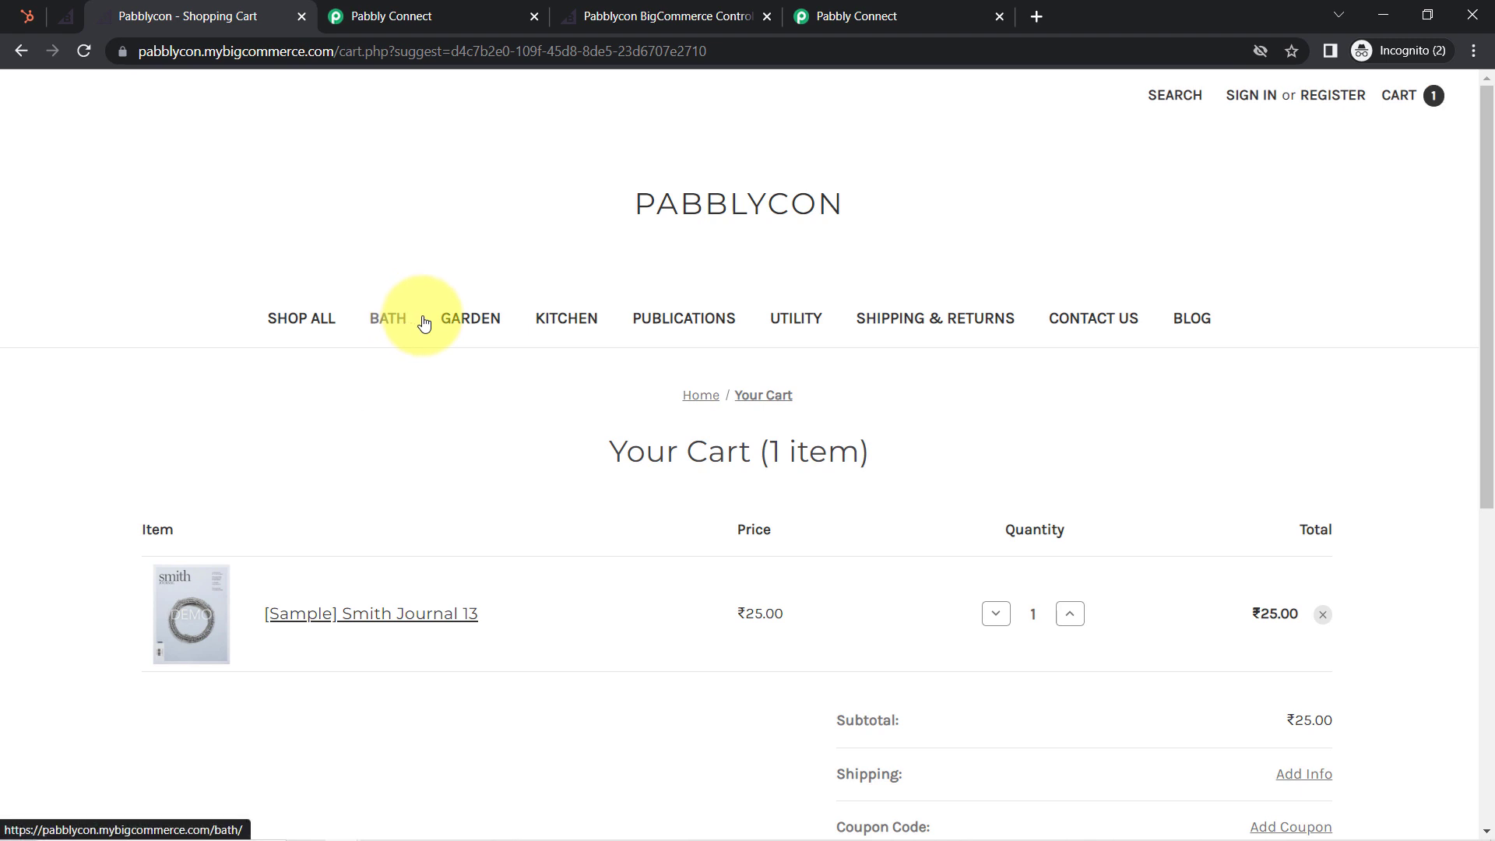
# Step: Check out the cart and fill in the customer's email, shipping address and billing details
pyautogui.moveTo(1485, 267); pyautogui.dragTo(1488, 531)
pyautogui.click(1245, 574)
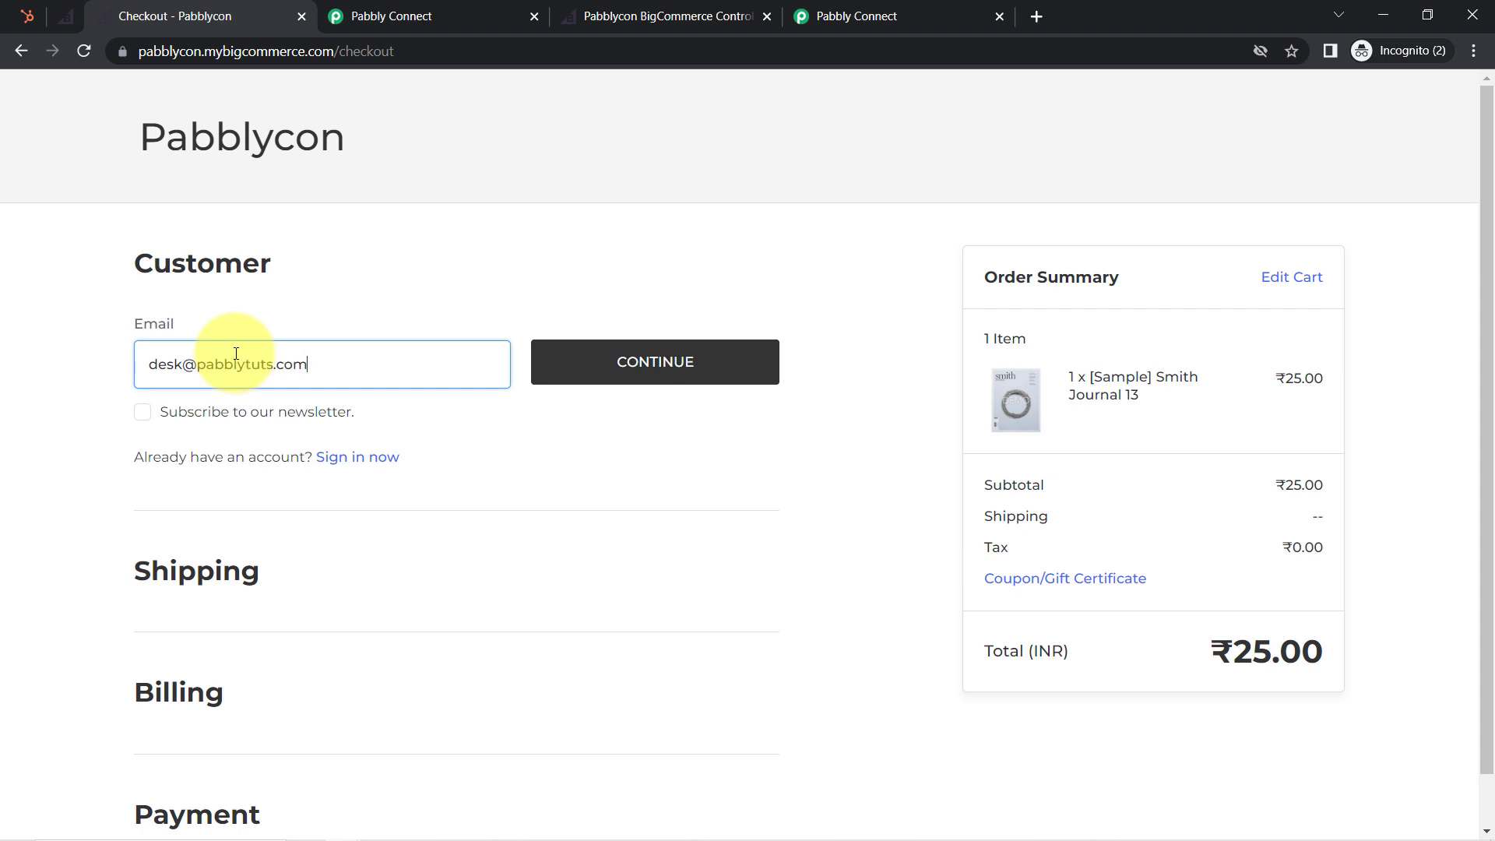
pyautogui.click(601, 377)
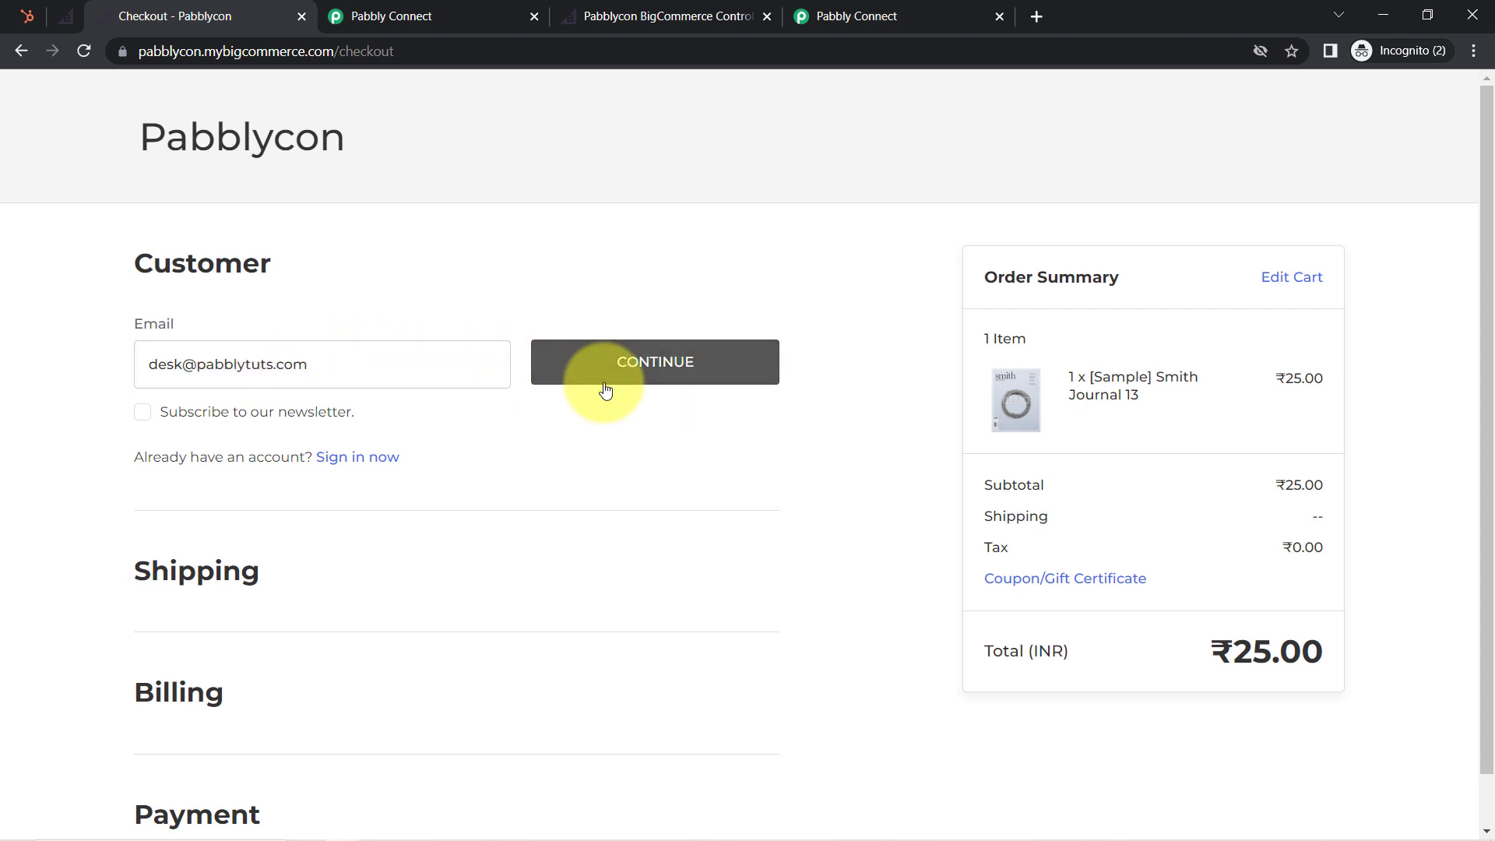
pyautogui.scroll(-2, 1487, 158)
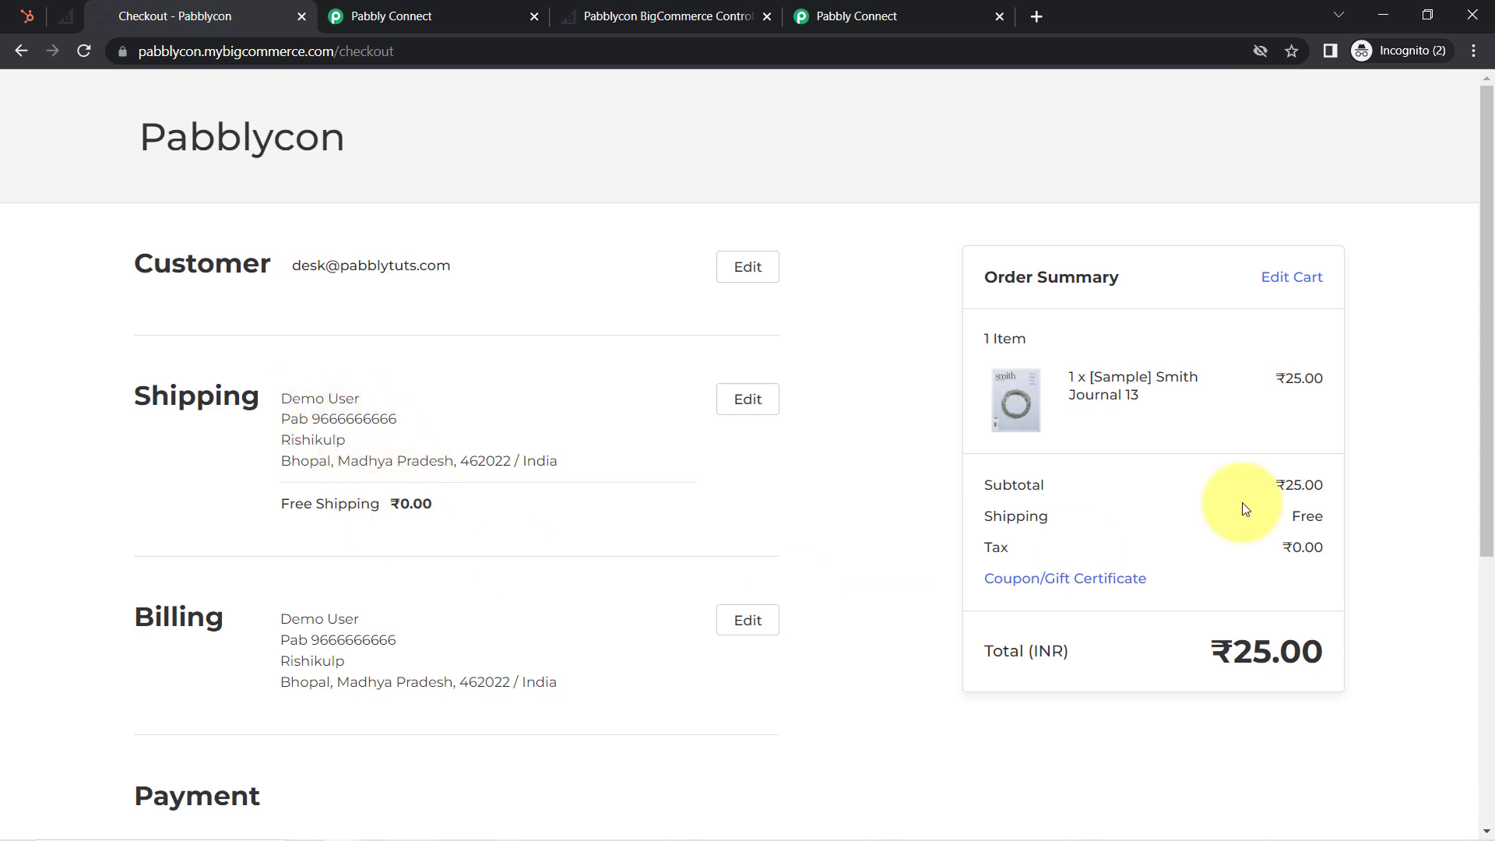
# Step: Fill in the test payment's card number, expiration, cardholder name and CVV, and place the order
pyautogui.scroll(-2, 1462, 510)
pyautogui.scroll(-3, 1448, 576)
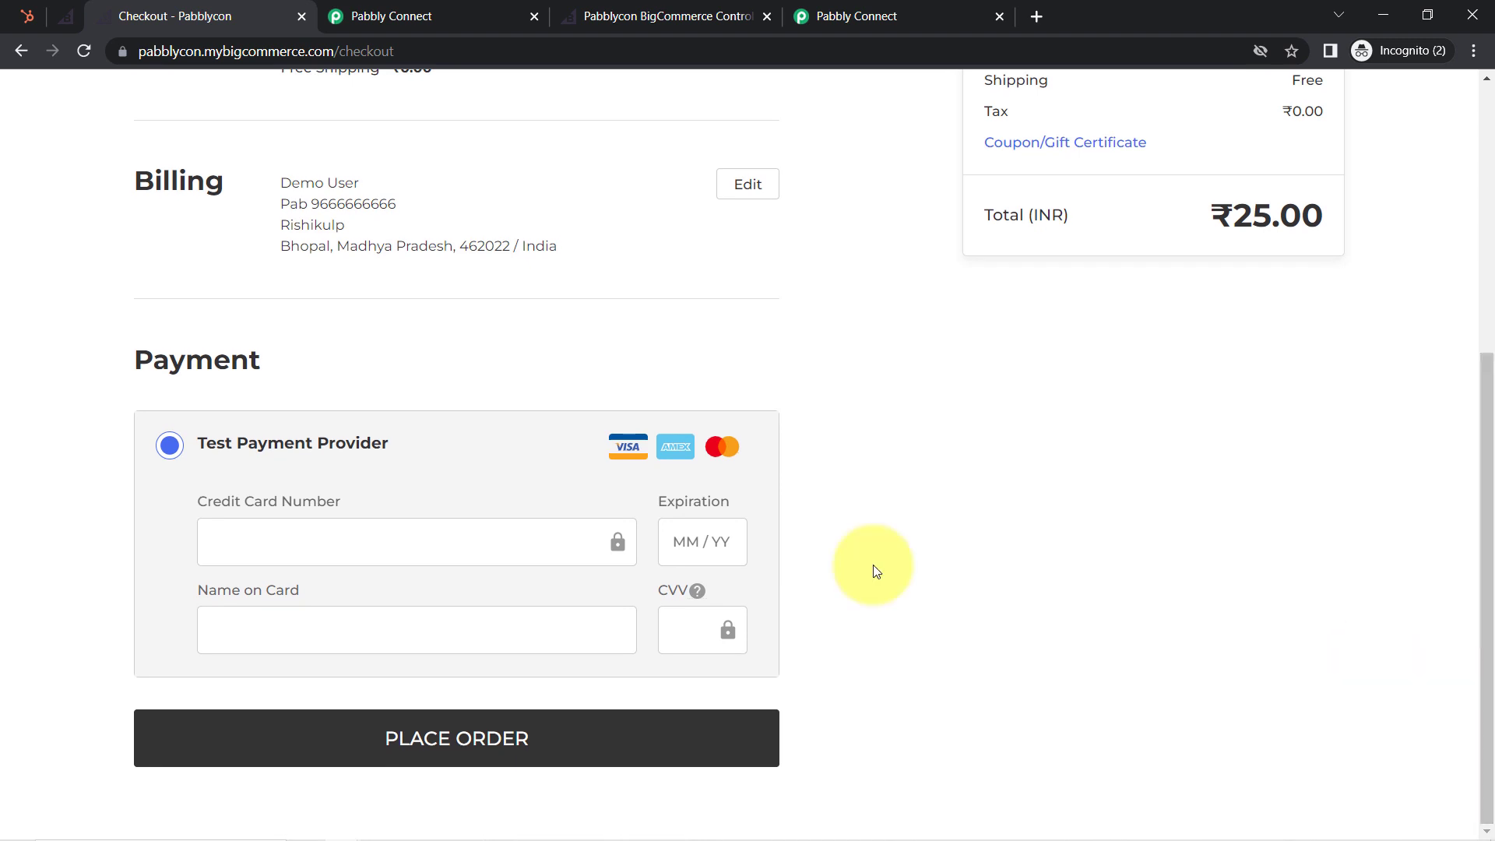
pyautogui.click(274, 533)
pyautogui.click(394, 604)
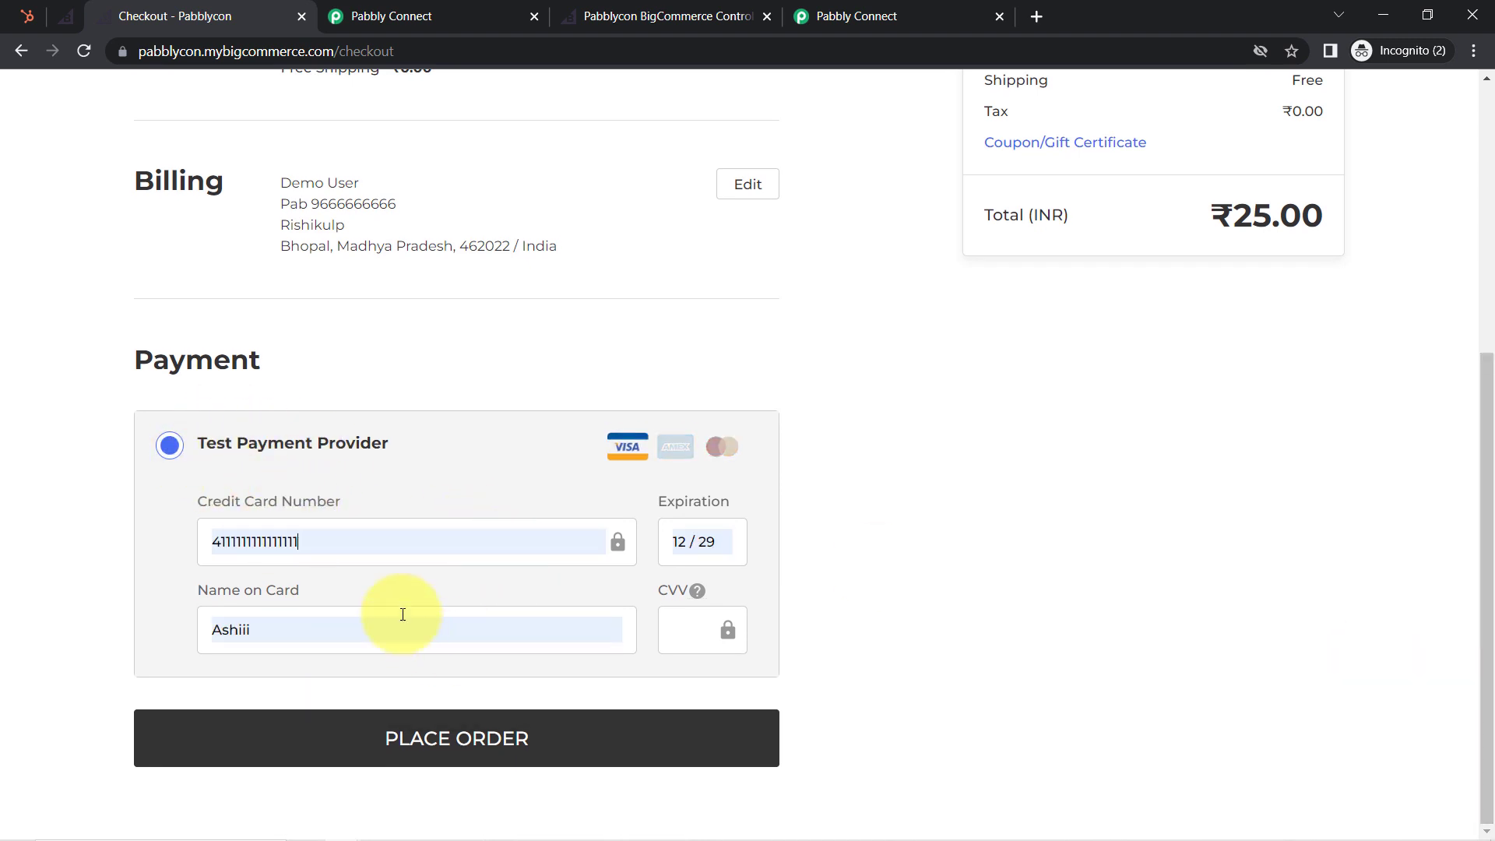
pyautogui.doubleClick(303, 630)
pyautogui.press('BackSpace')
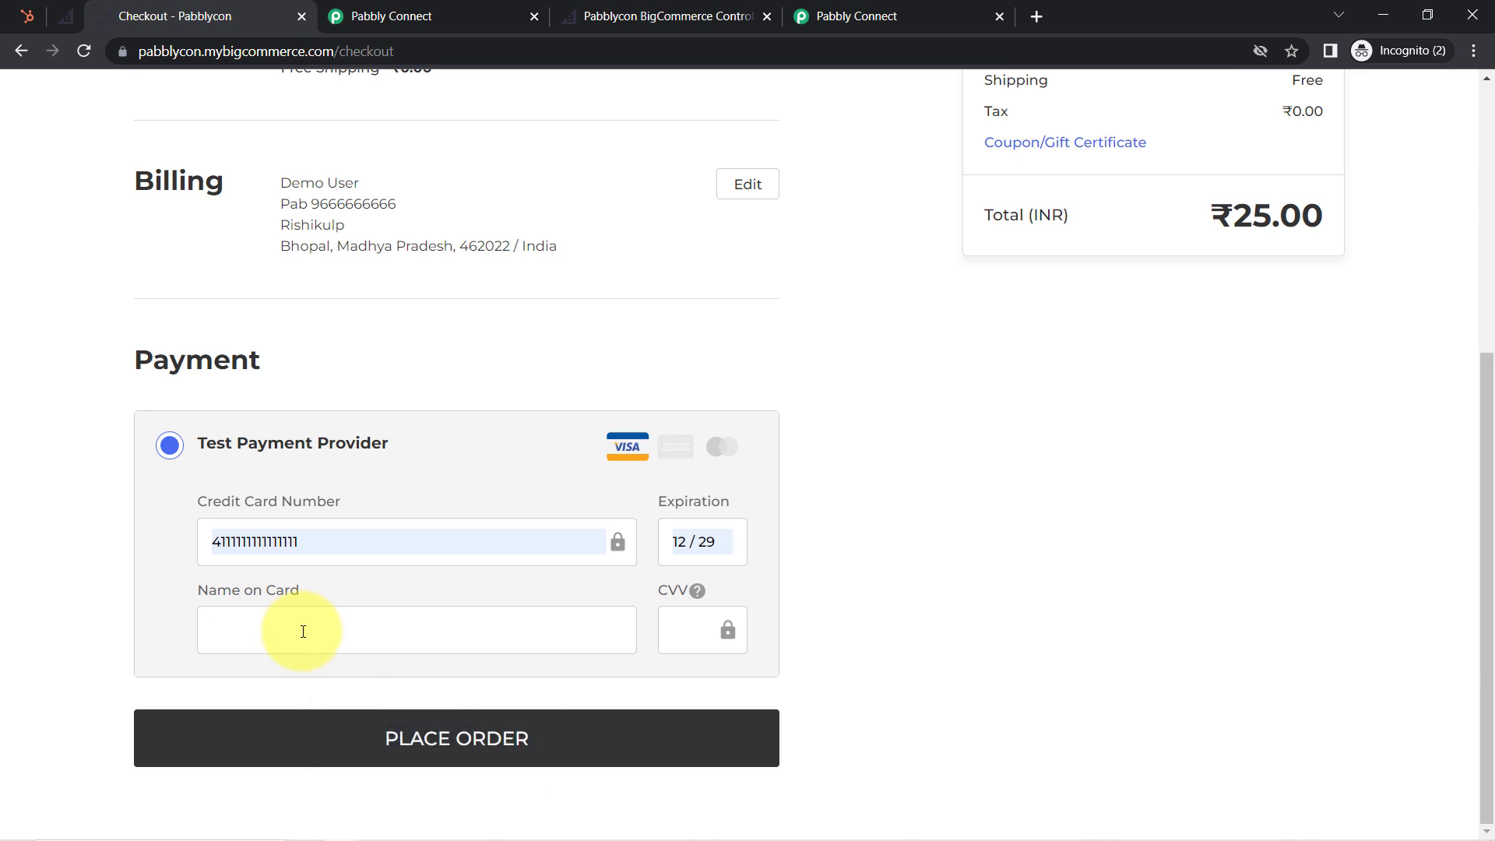
pyautogui.write('Demo')
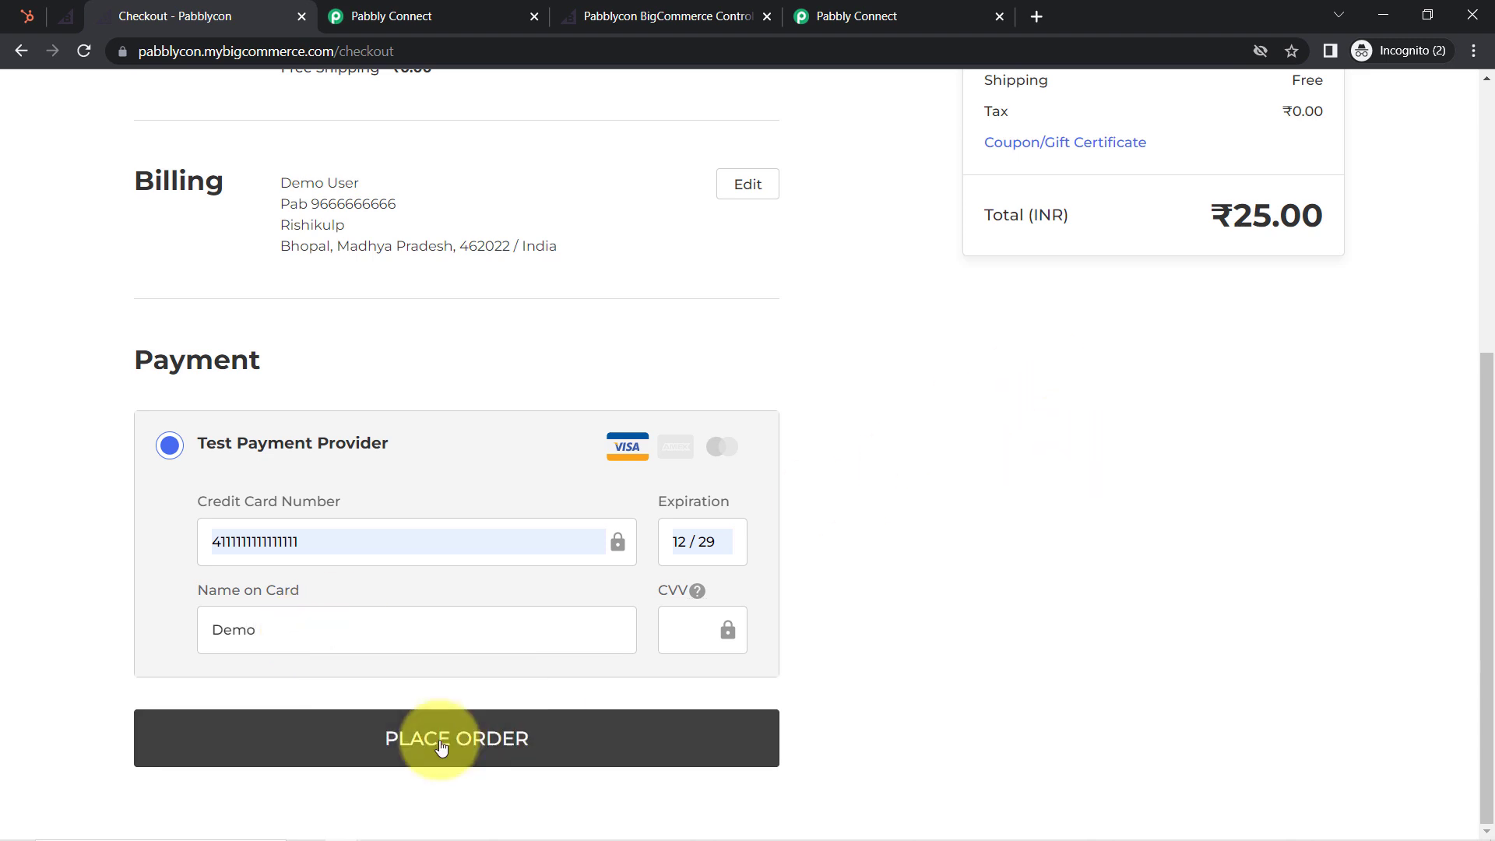
pyautogui.click(394, 763)
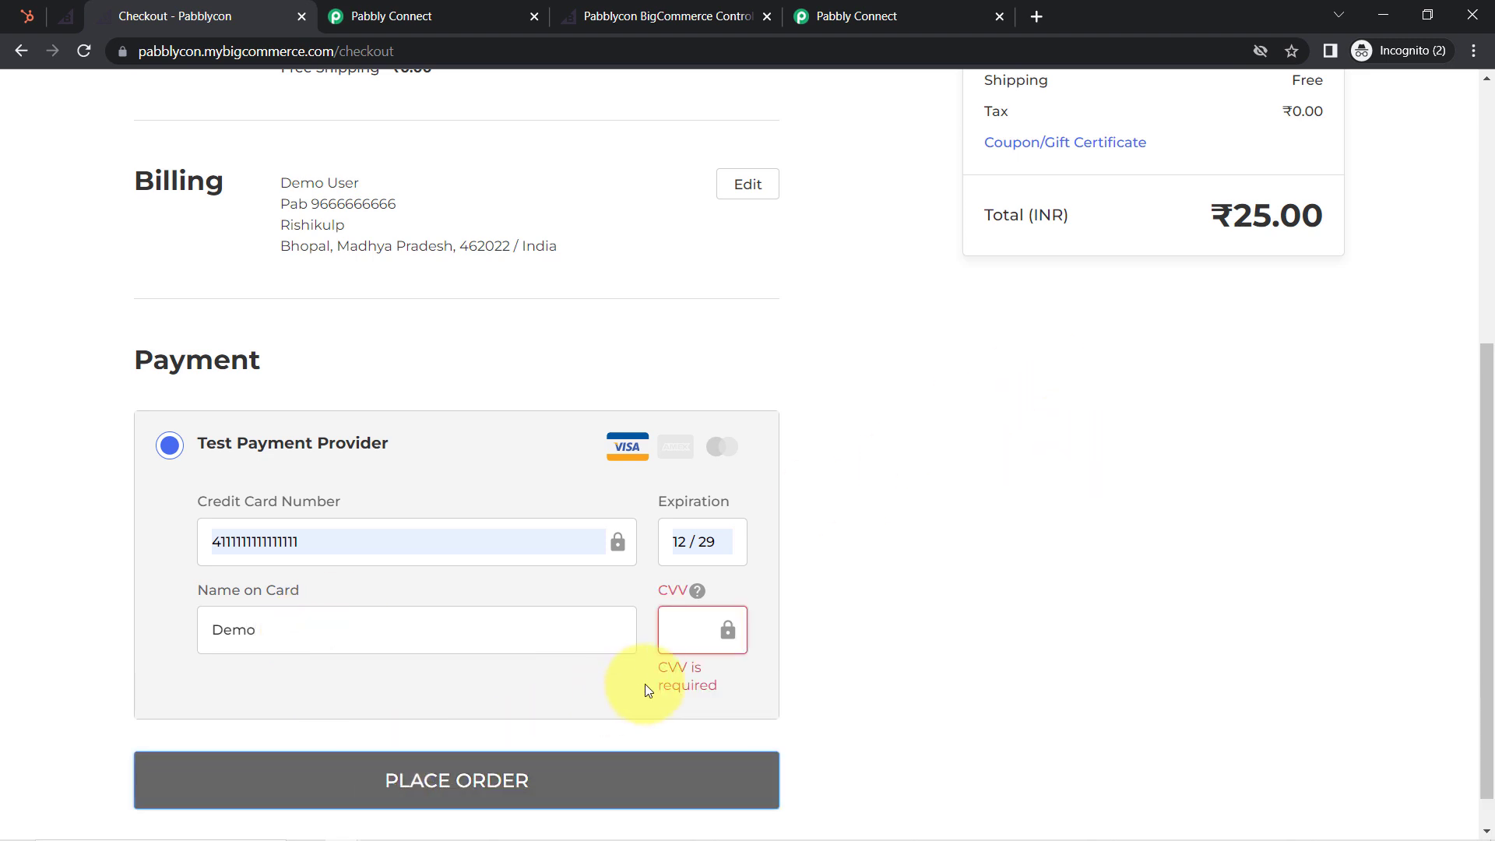
pyautogui.click(675, 643)
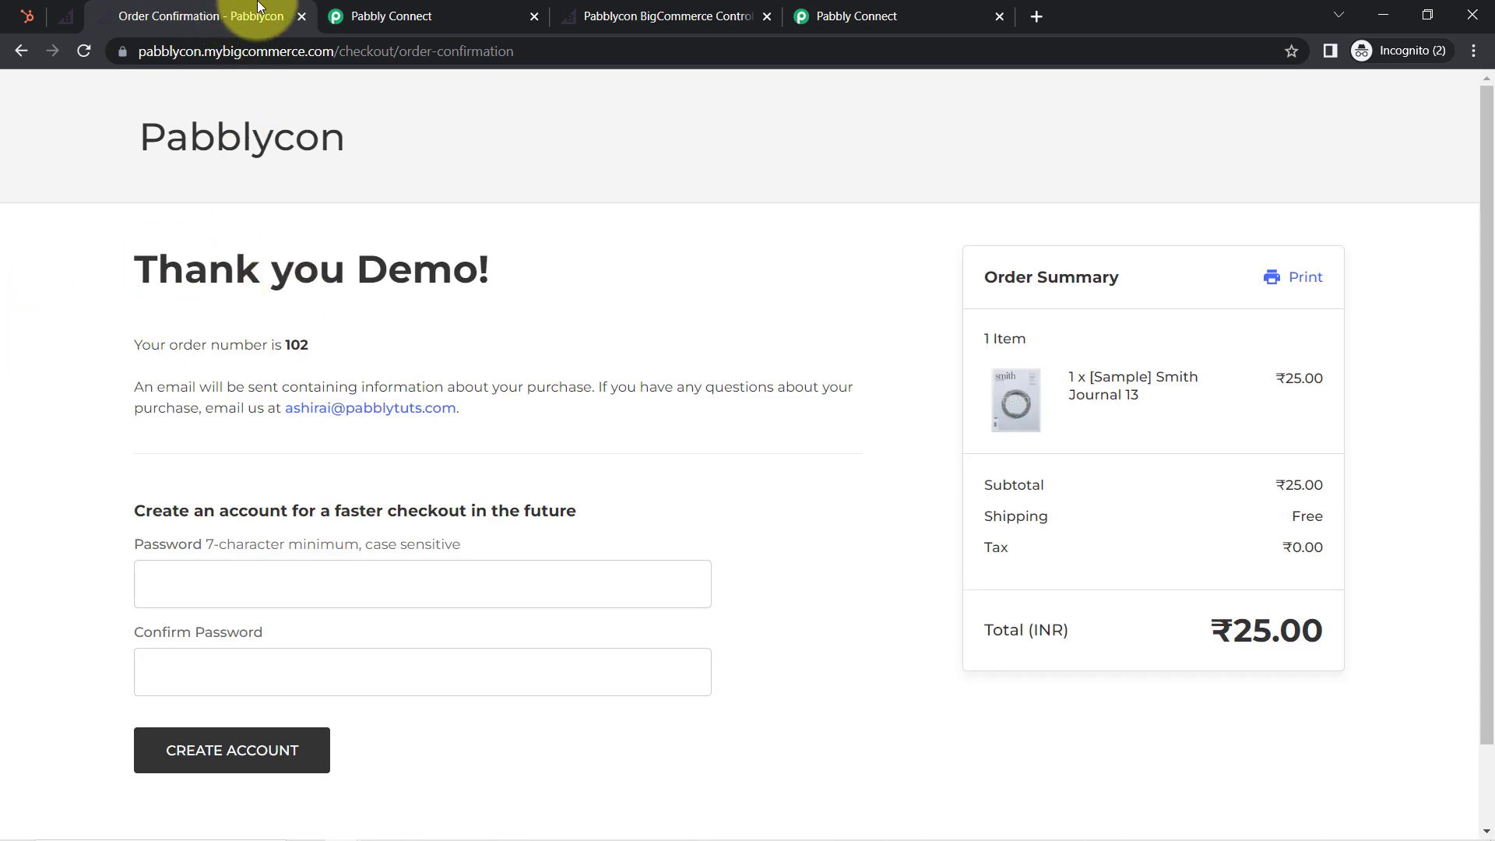
# Step: Return to the Pabbly Connect workflow and examine the fields of the captured order response
pyautogui.click(389, 16)
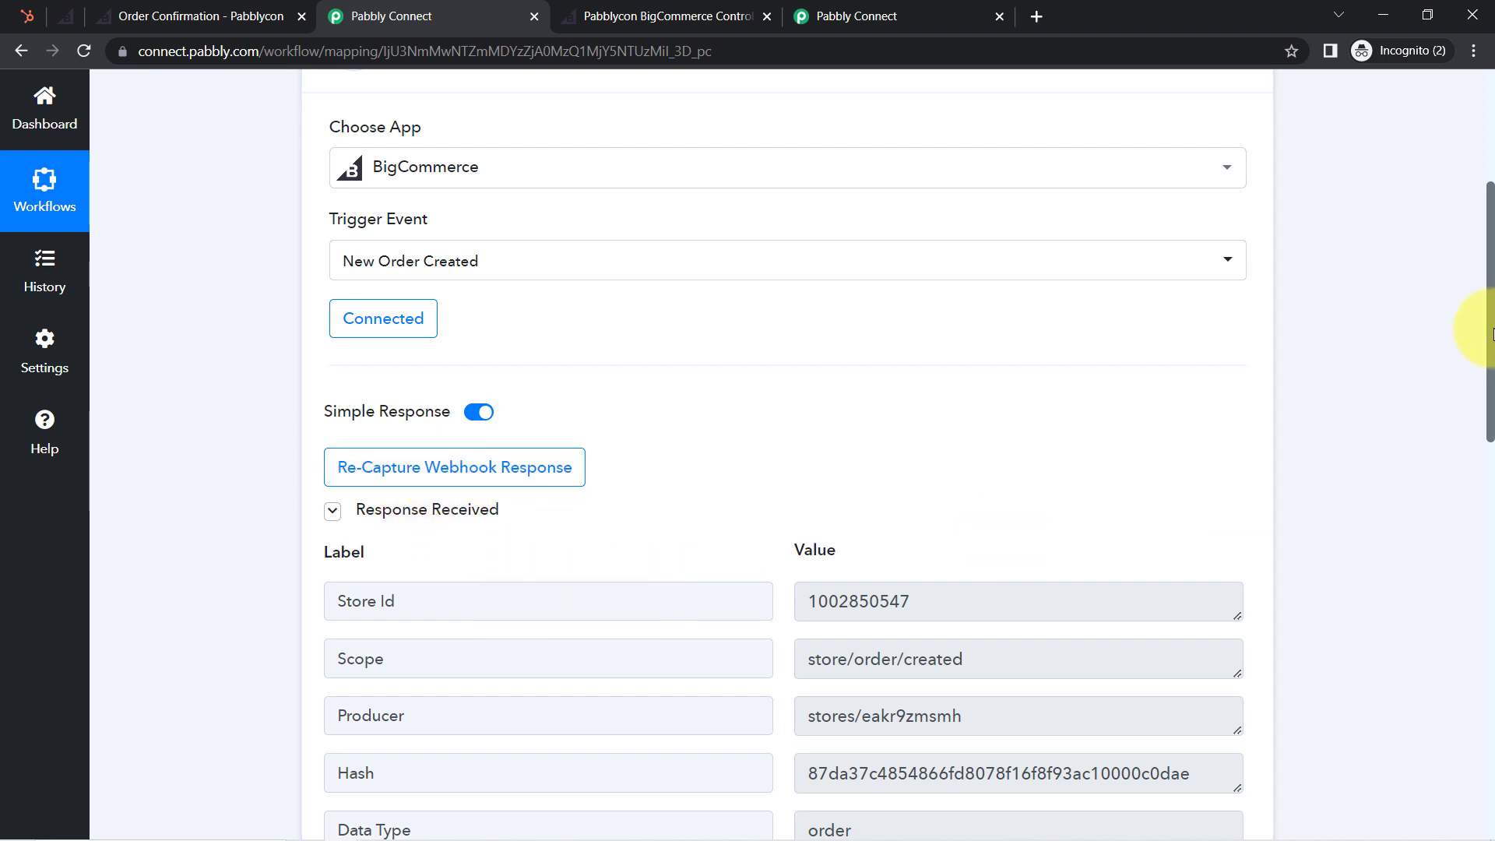
pyautogui.scroll(-3, 1491, 323)
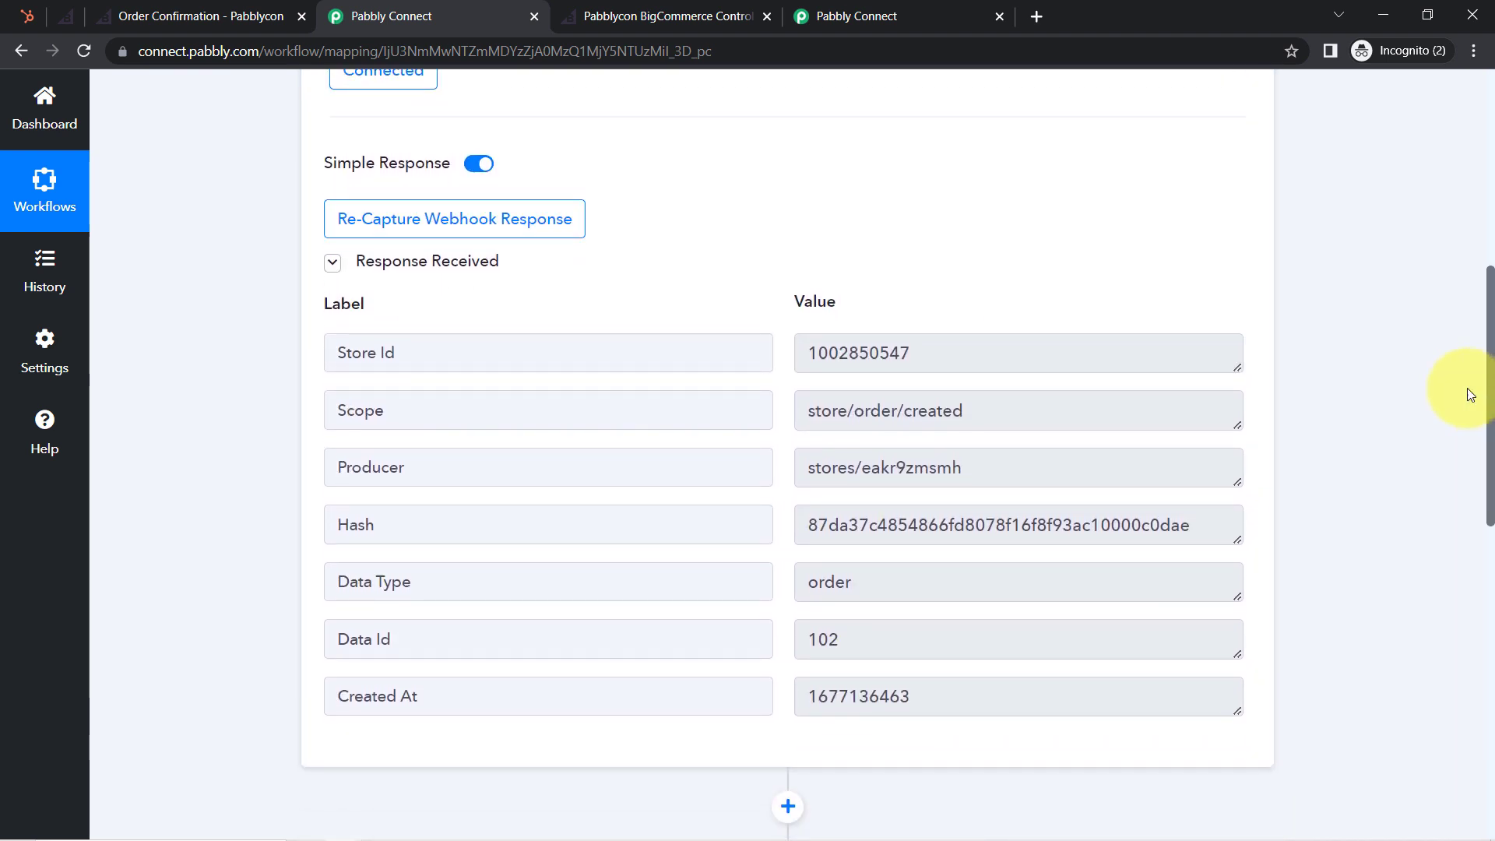
pyautogui.moveTo(848, 355); pyautogui.dragTo(948, 358)
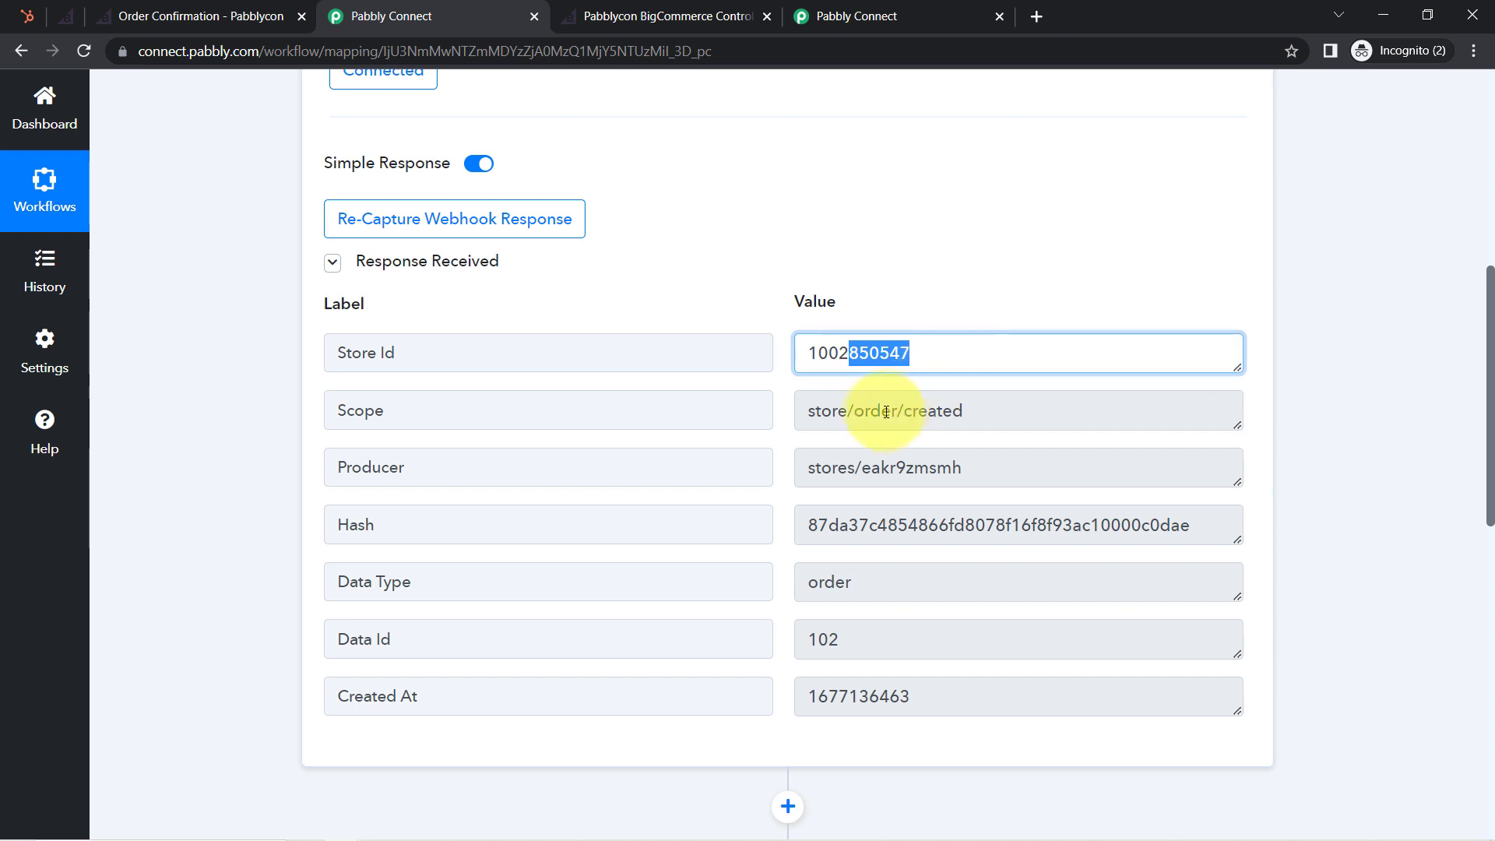
pyautogui.moveTo(866, 417); pyautogui.dragTo(953, 417)
pyautogui.moveTo(856, 473); pyautogui.dragTo(938, 473)
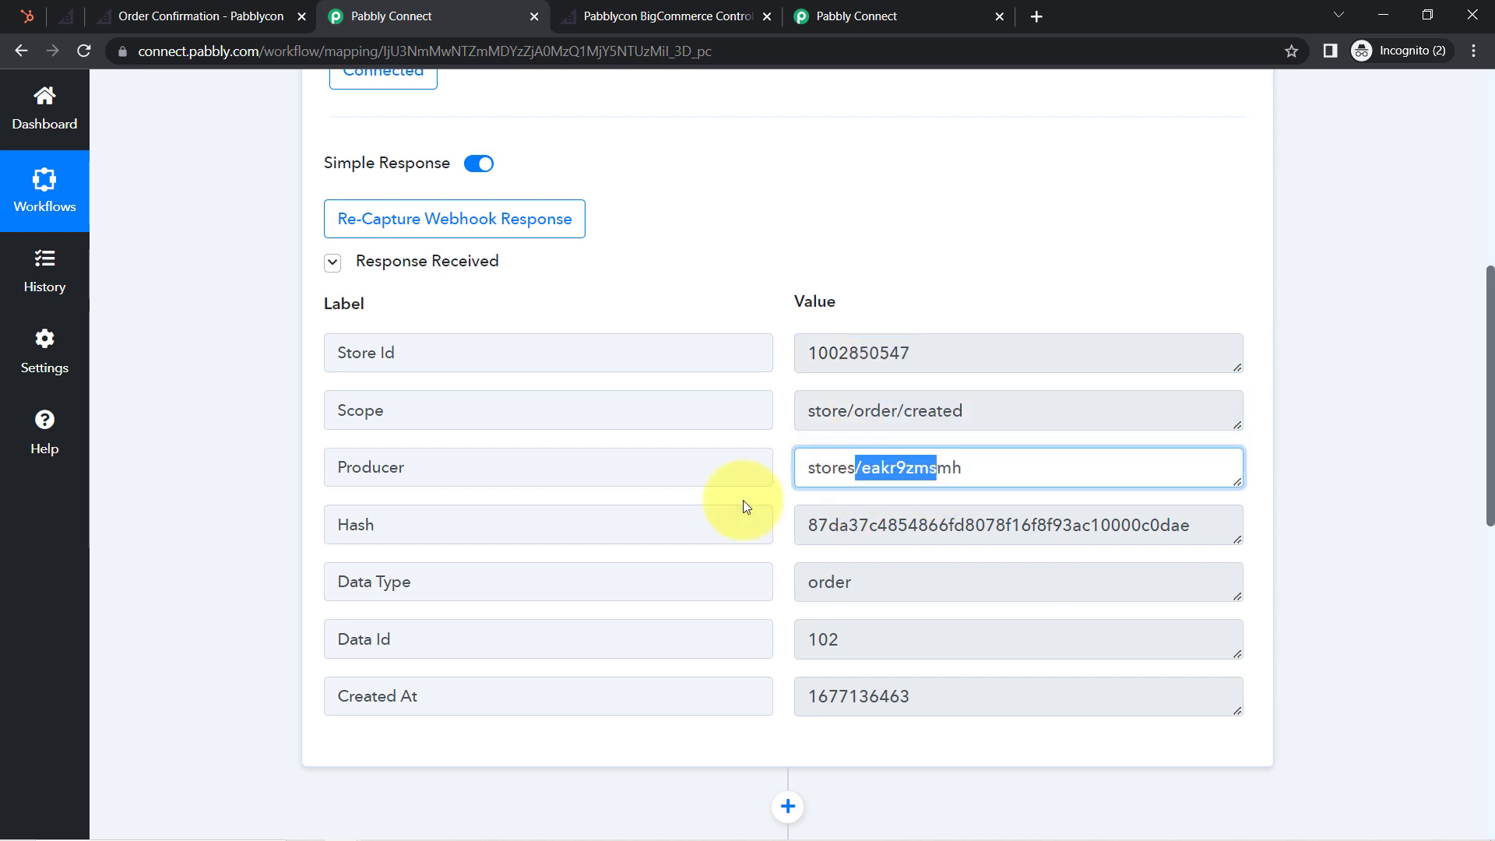
pyautogui.click(431, 514)
pyautogui.doubleClick(431, 514)
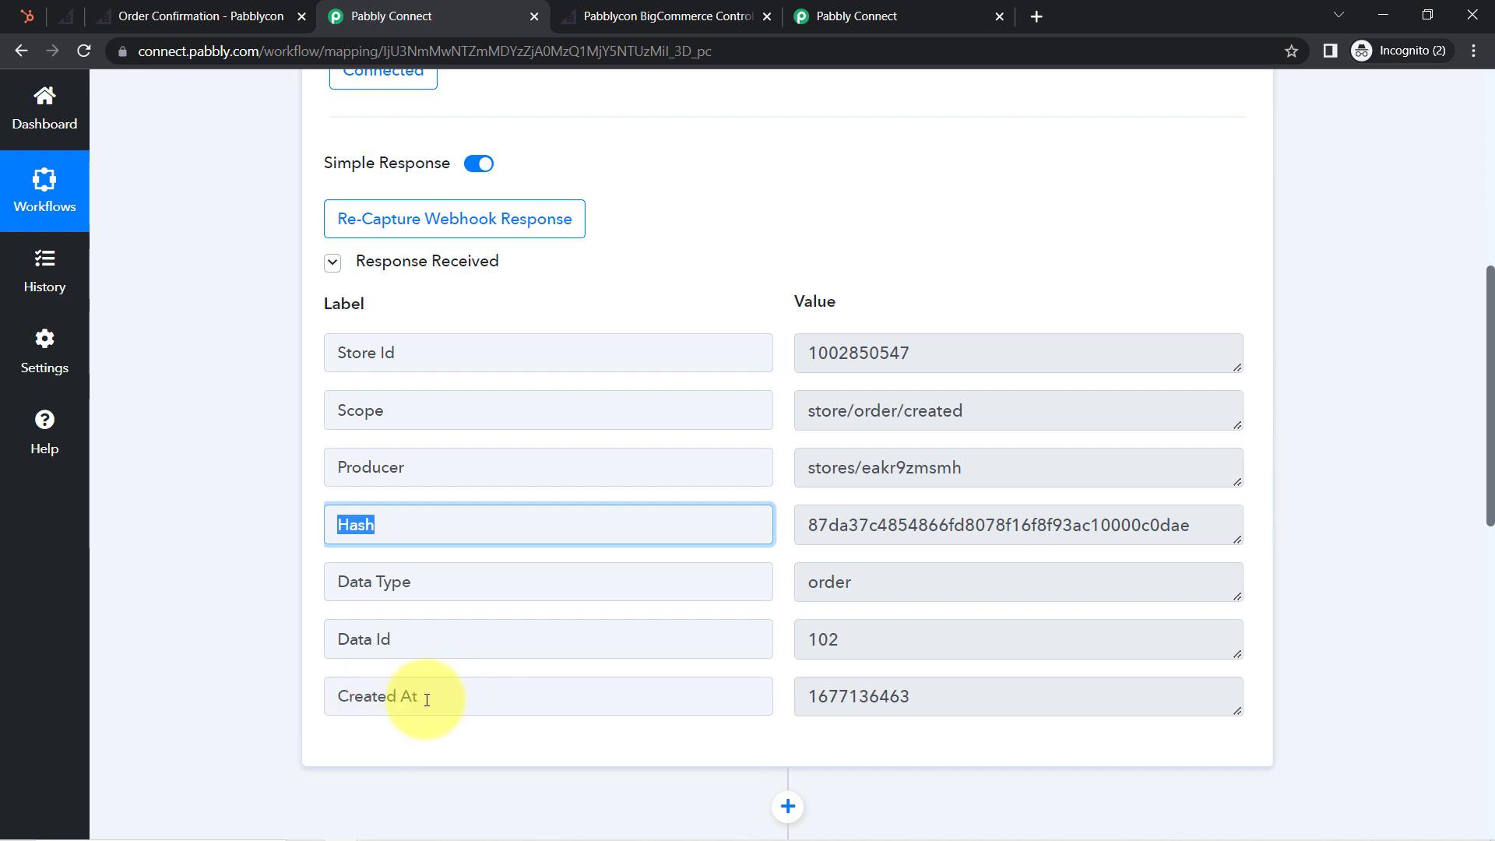
pyautogui.moveTo(913, 697); pyautogui.dragTo(756, 695)
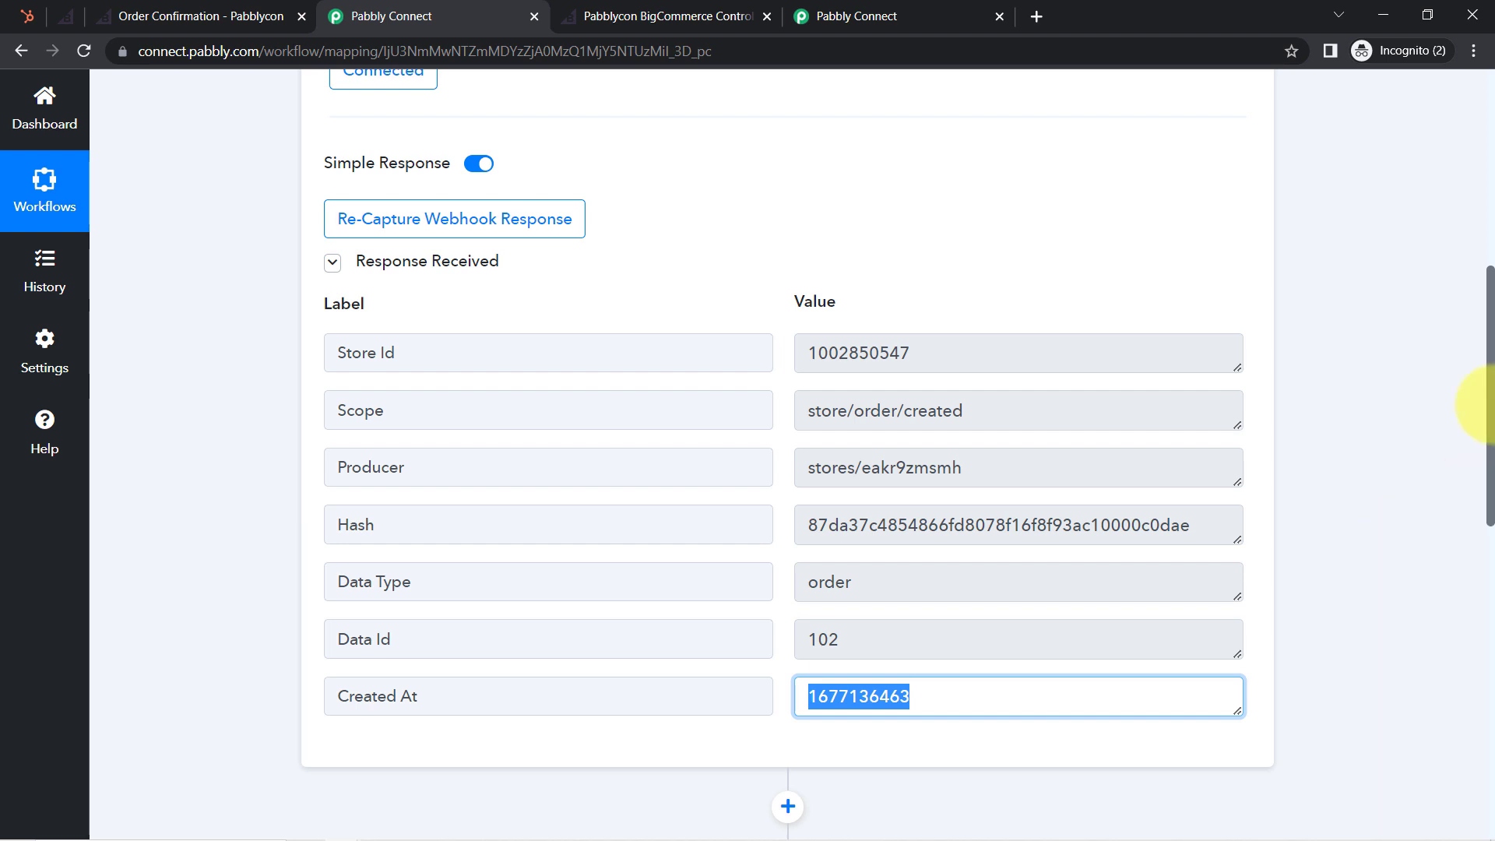
# Step: Insert a BigCommerce action step between the trigger and the HubSpot CRM action
pyautogui.moveTo(1489, 356); pyautogui.dragTo(1456, 530)
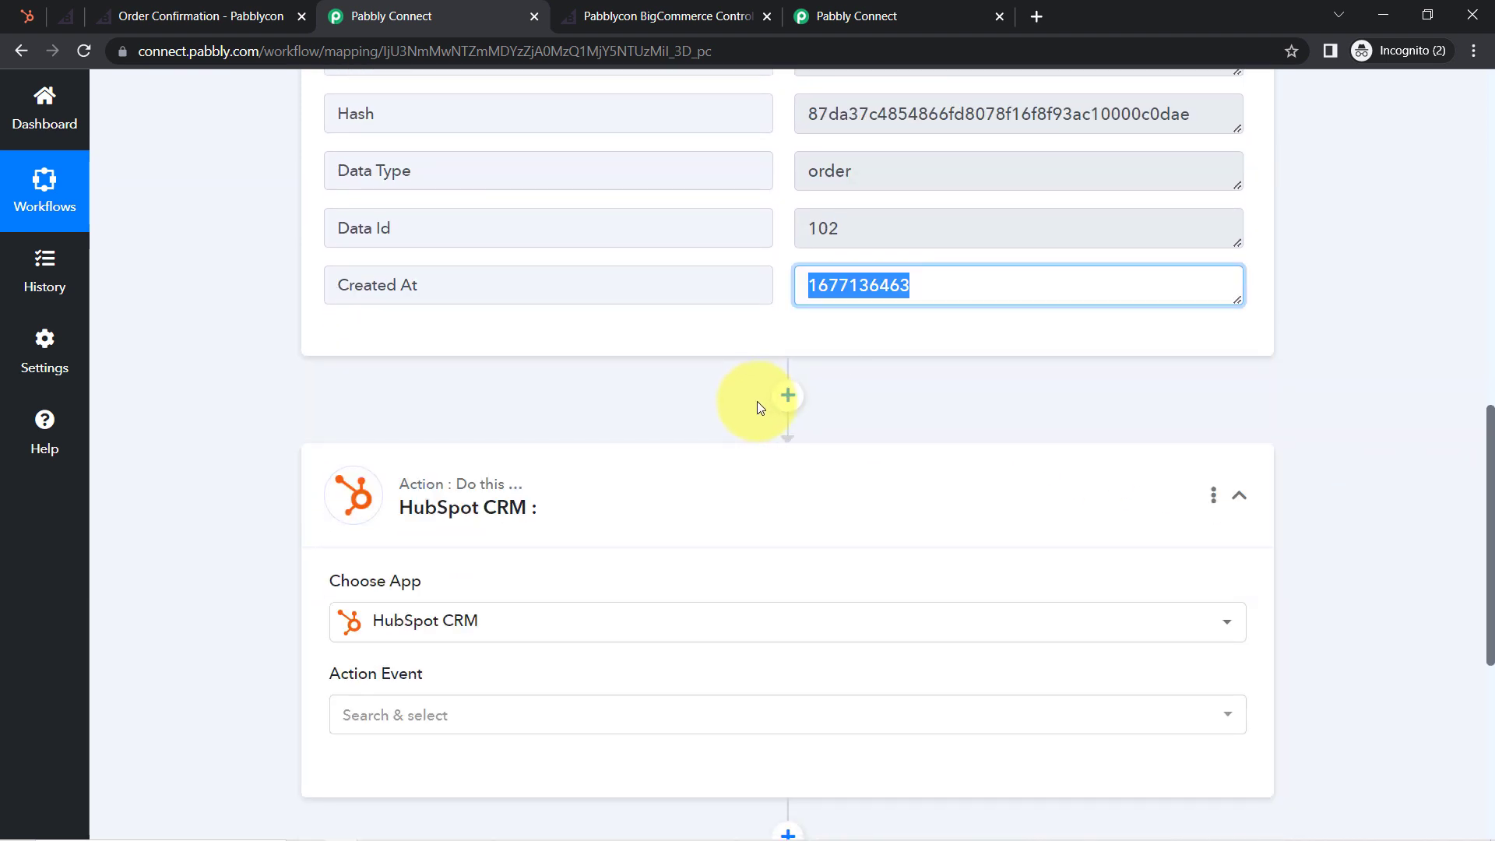
pyautogui.click(786, 394)
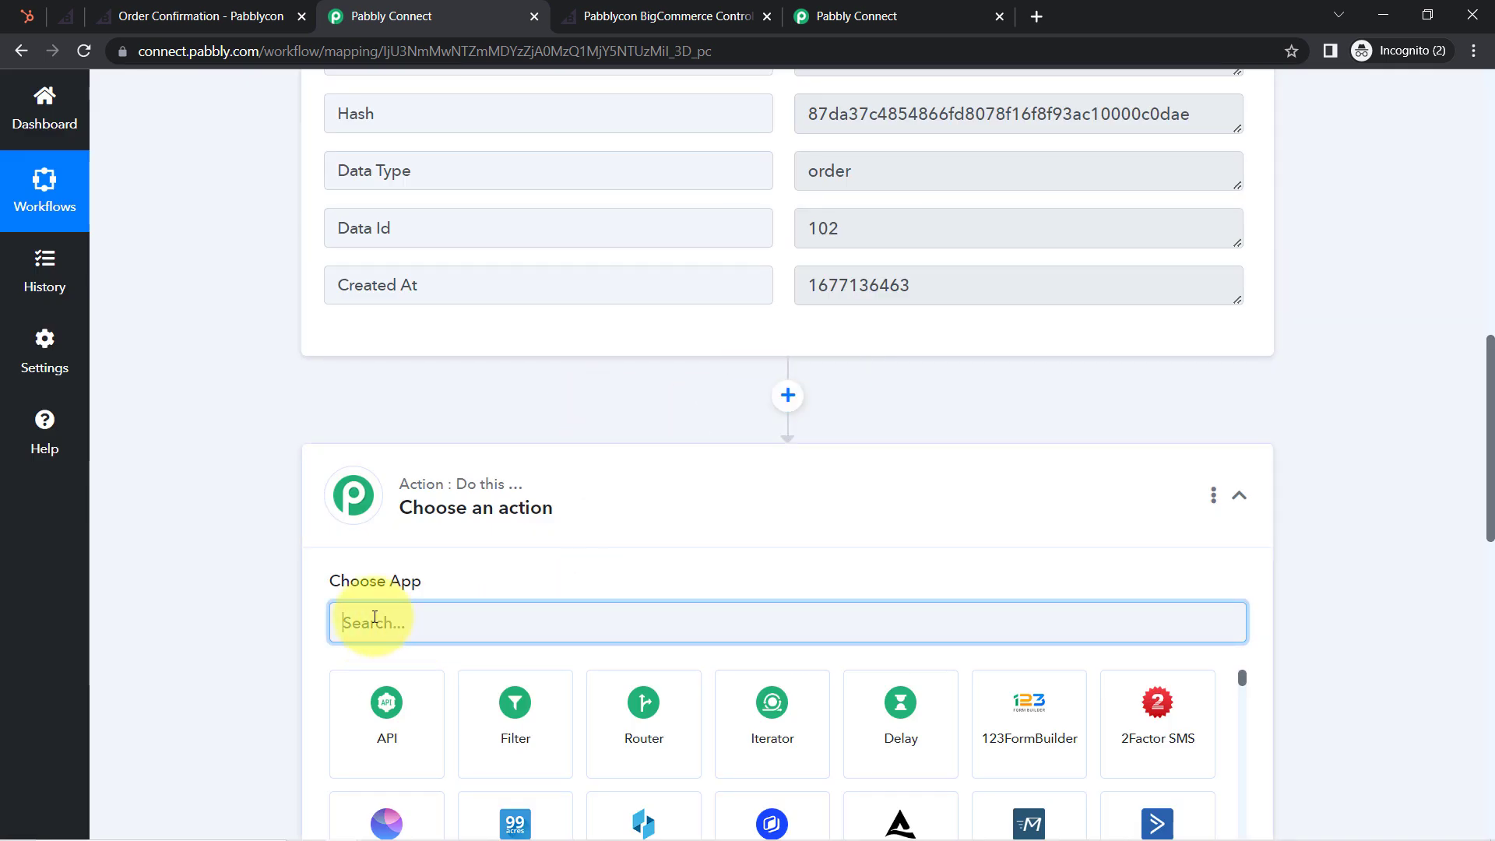
pyautogui.write('bigc')
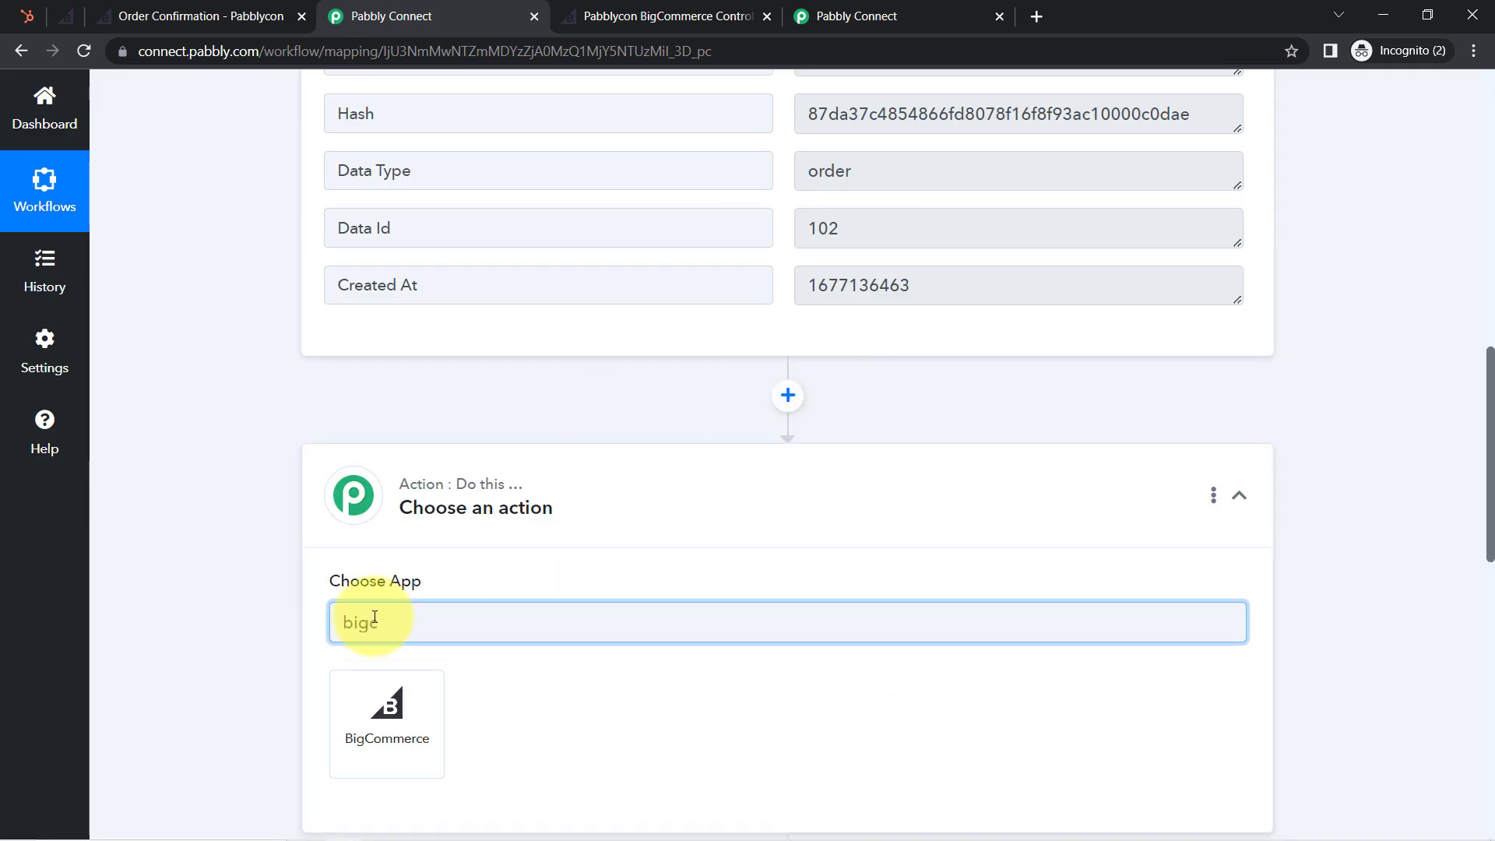
pyautogui.click(352, 726)
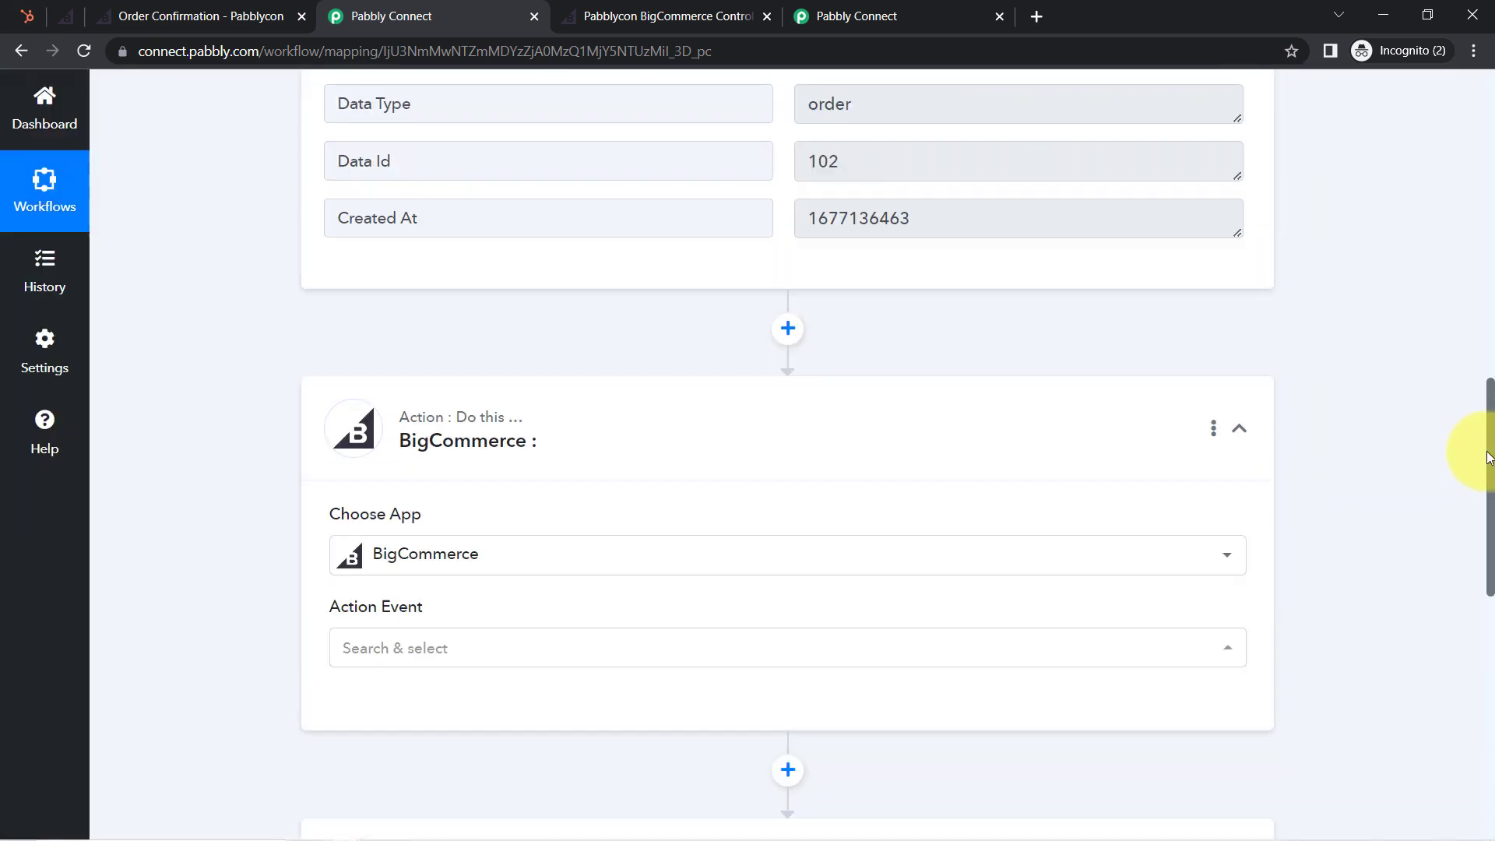
# Step: Set the new BigCommerce action's event to Get Order By Id and locate the Data Id in the trigger response
pyautogui.scroll(-3, 1485, 470)
pyautogui.click(533, 476)
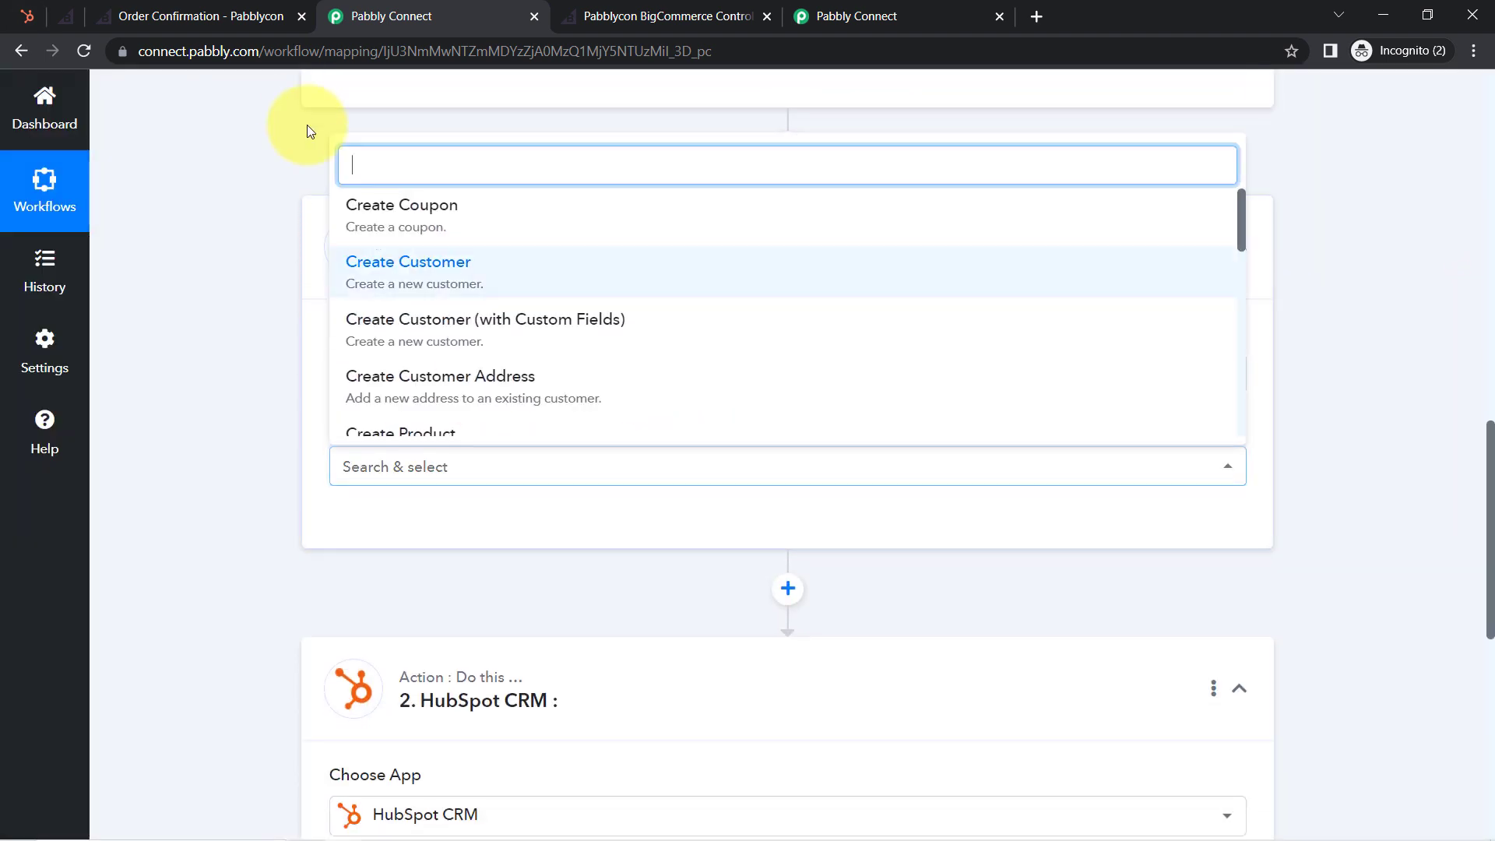
pyautogui.write('get')
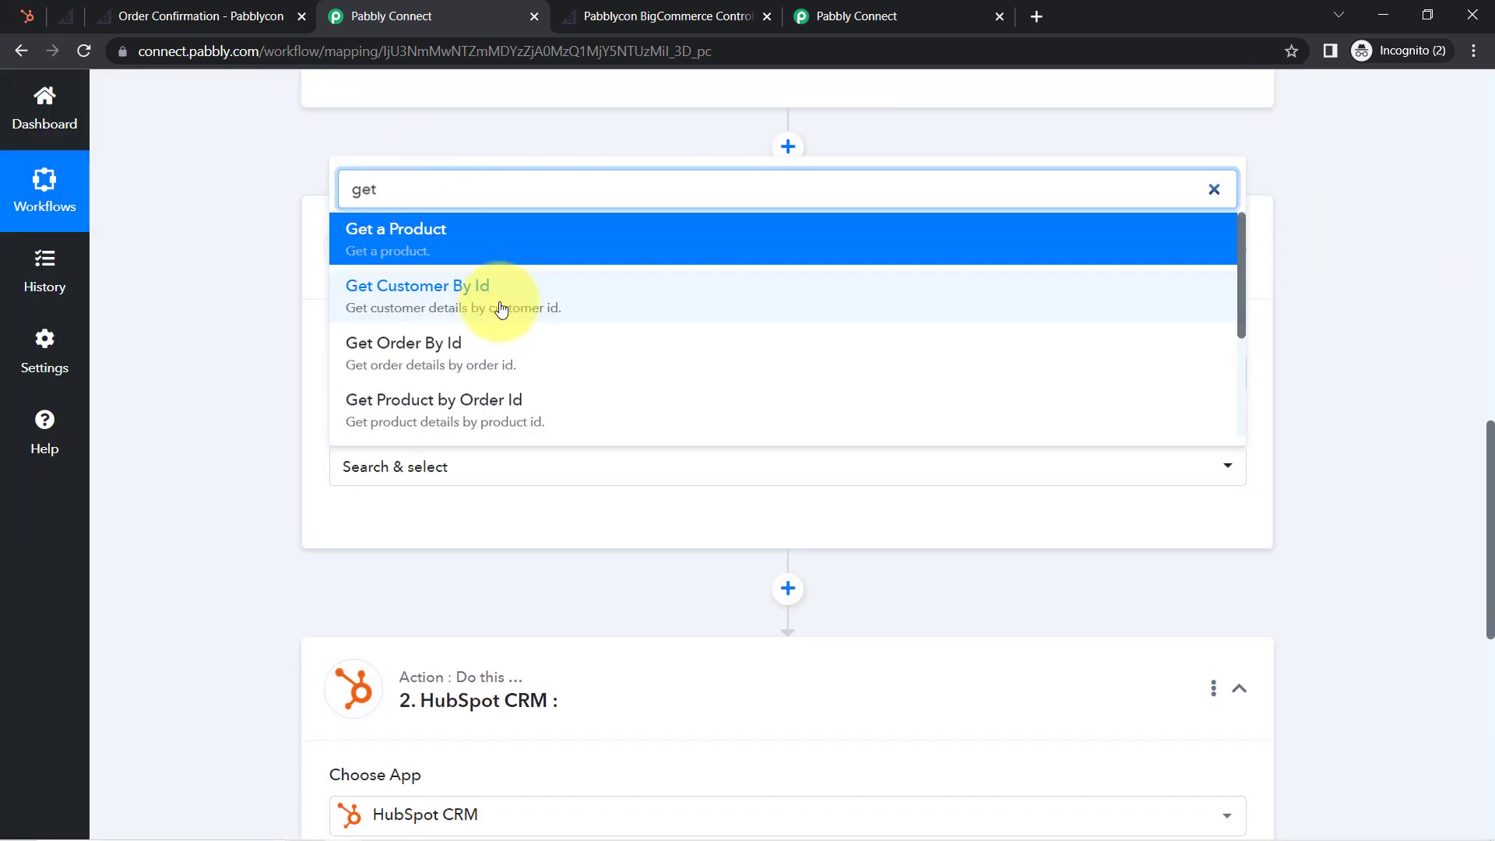
pyautogui.click(437, 360)
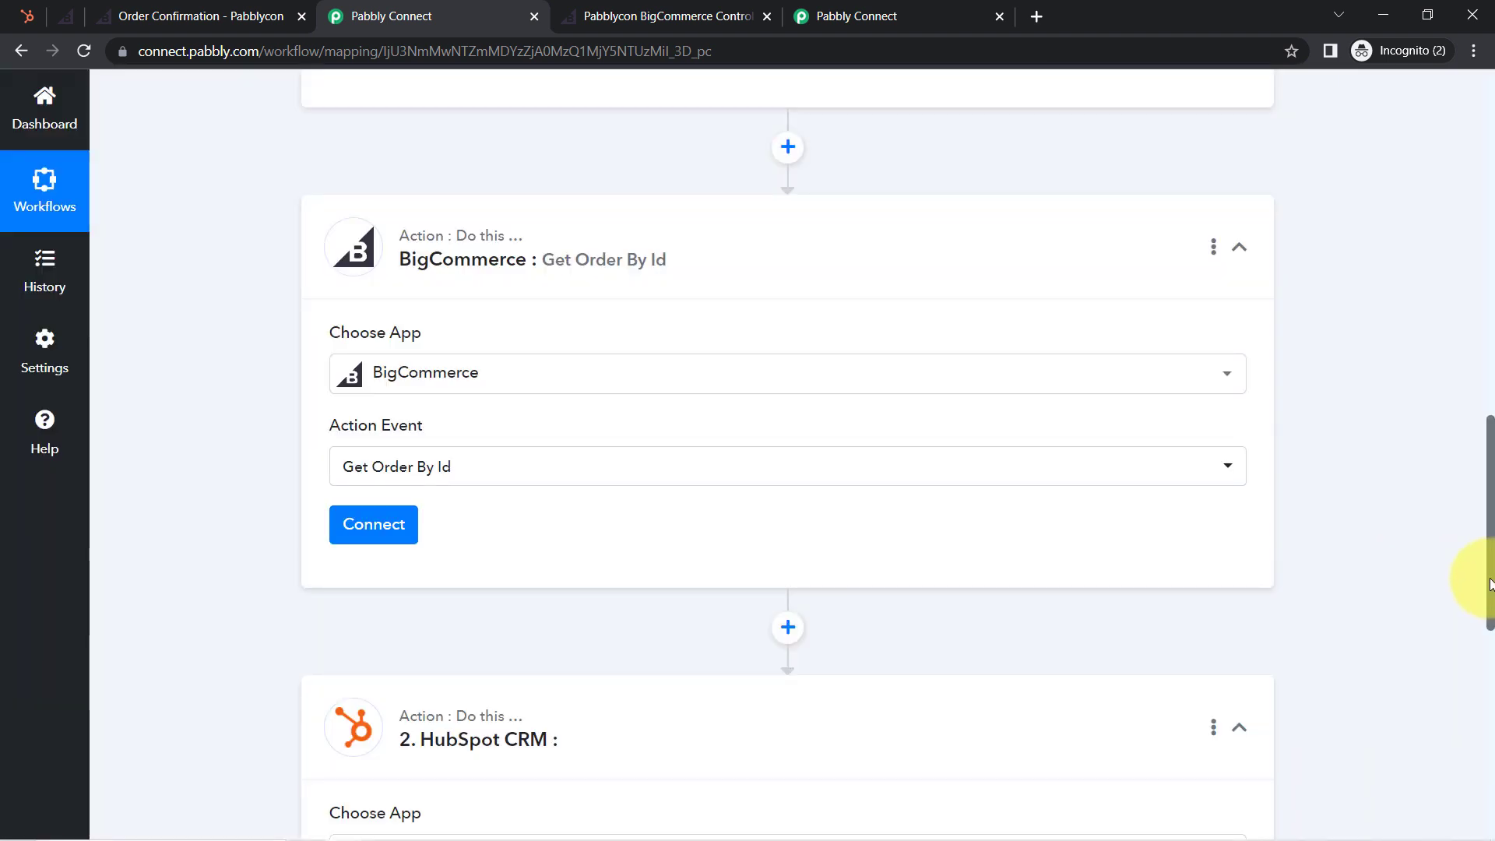
pyautogui.scroll(3, 1489, 584)
pyautogui.click(837, 169)
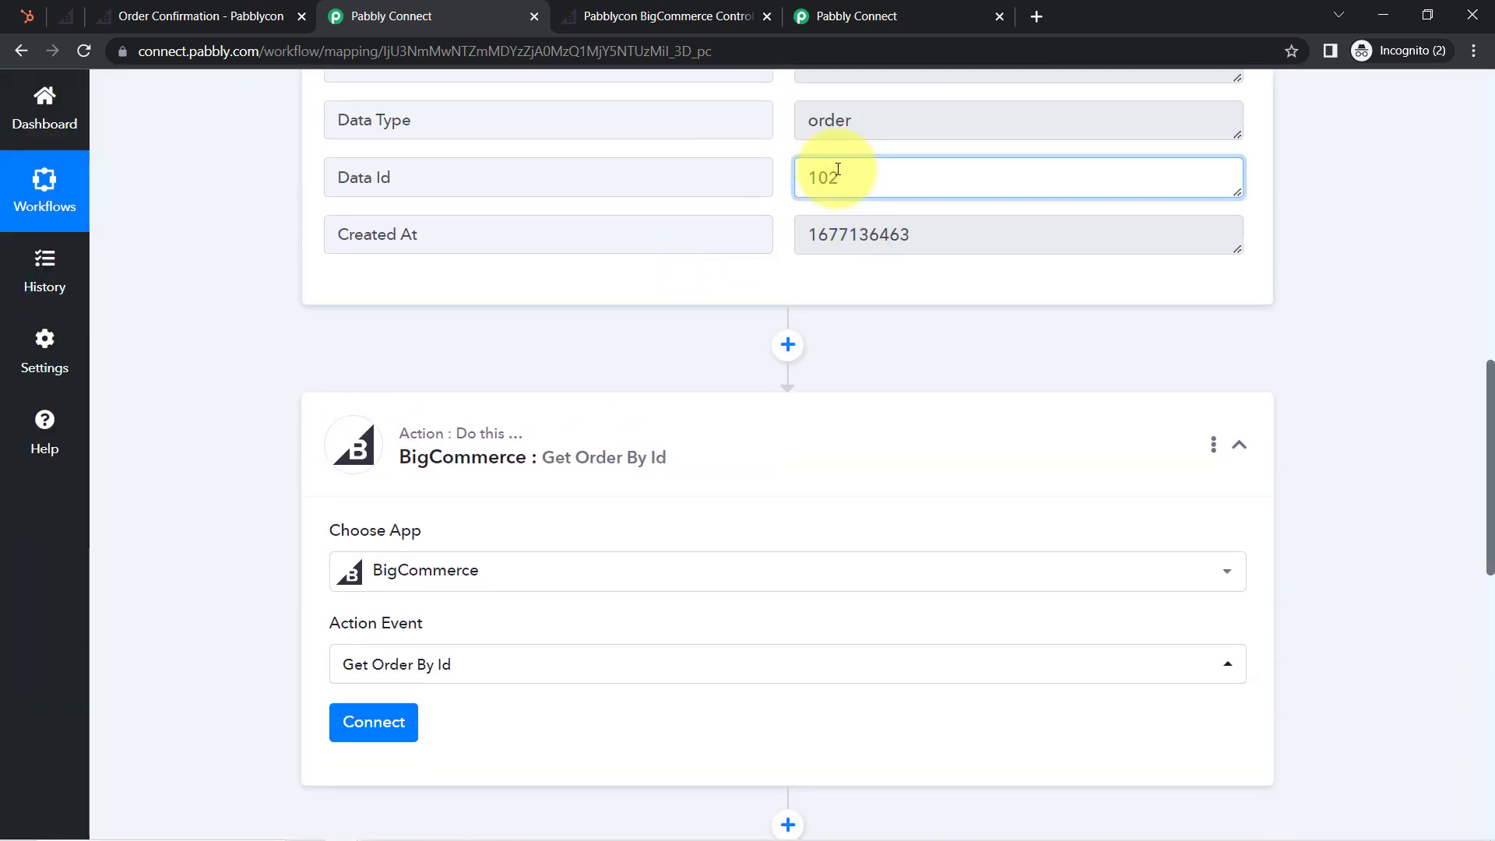
# Step: Connect the Get Order By Id action to BigCommerce using the existing connection BigCommerce #6
pyautogui.doubleClick(838, 169)
pyautogui.scroll(-4, 1468, 417)
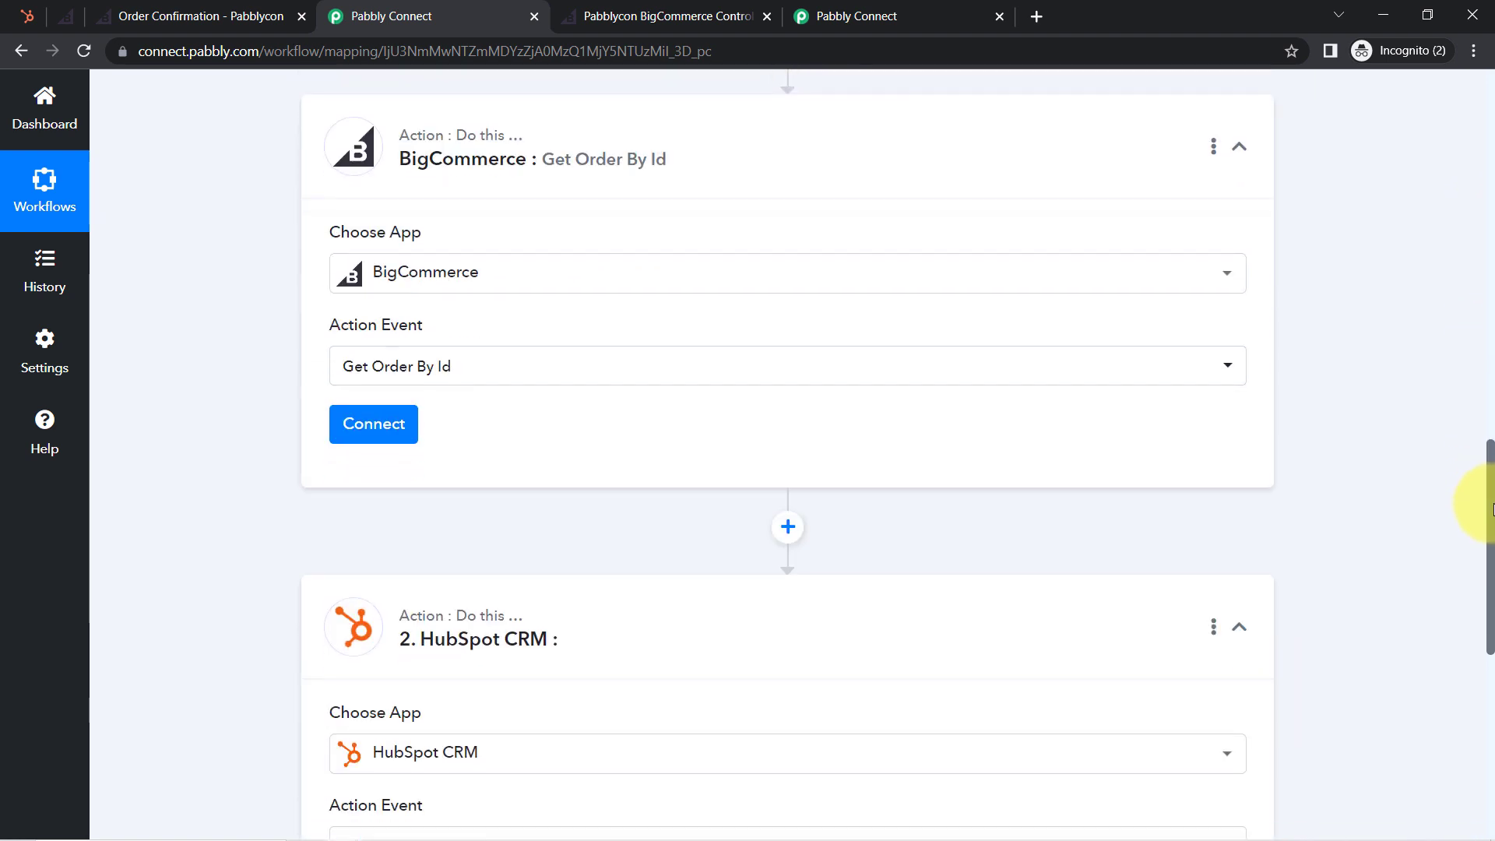
pyautogui.moveTo(1493, 510); pyautogui.dragTo(1492, 522)
pyautogui.click(376, 387)
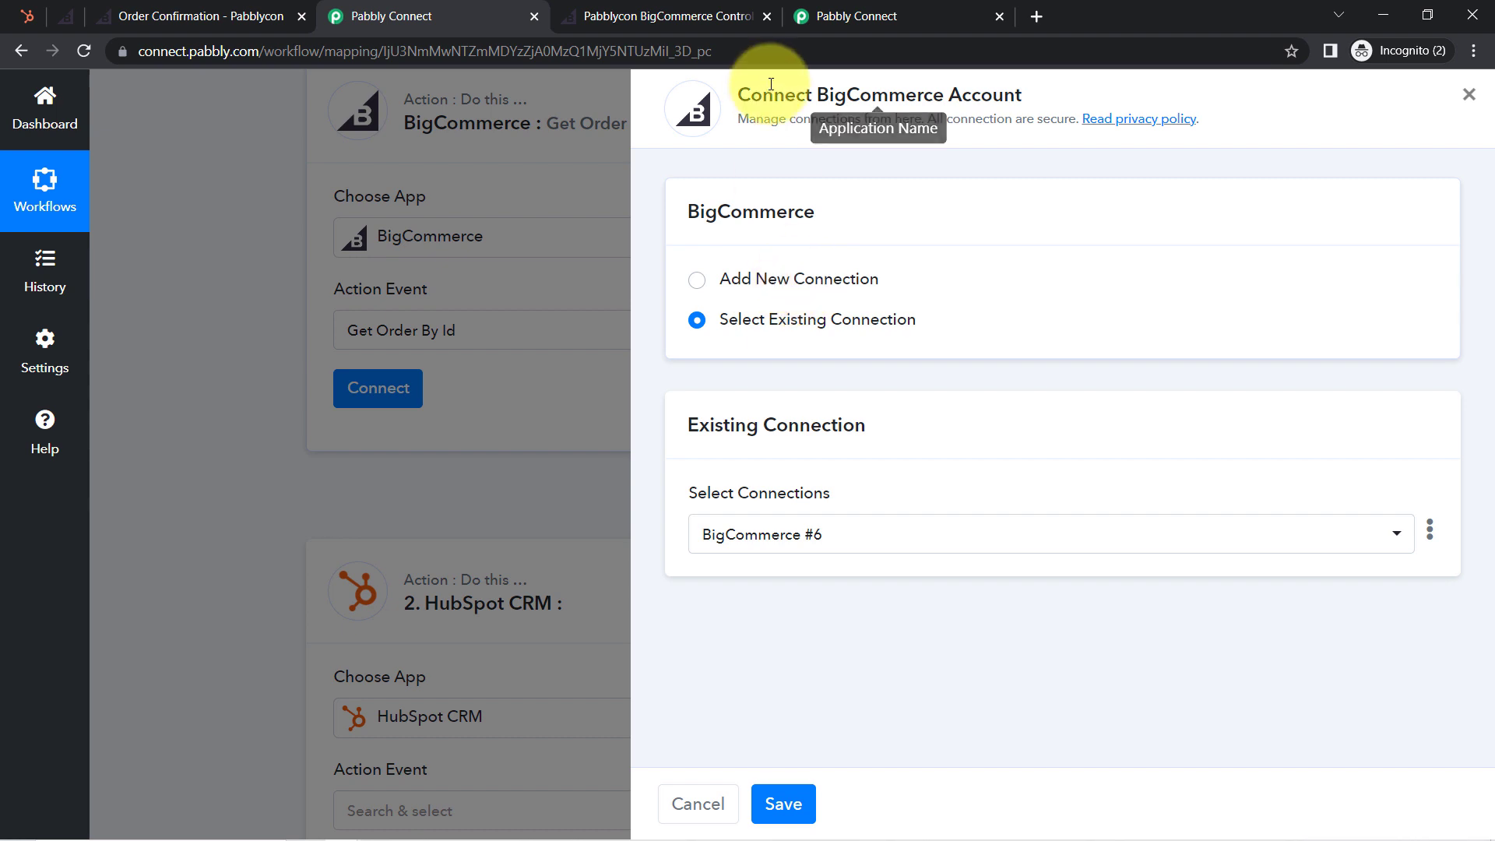
pyautogui.moveTo(786, 94); pyautogui.dragTo(961, 94)
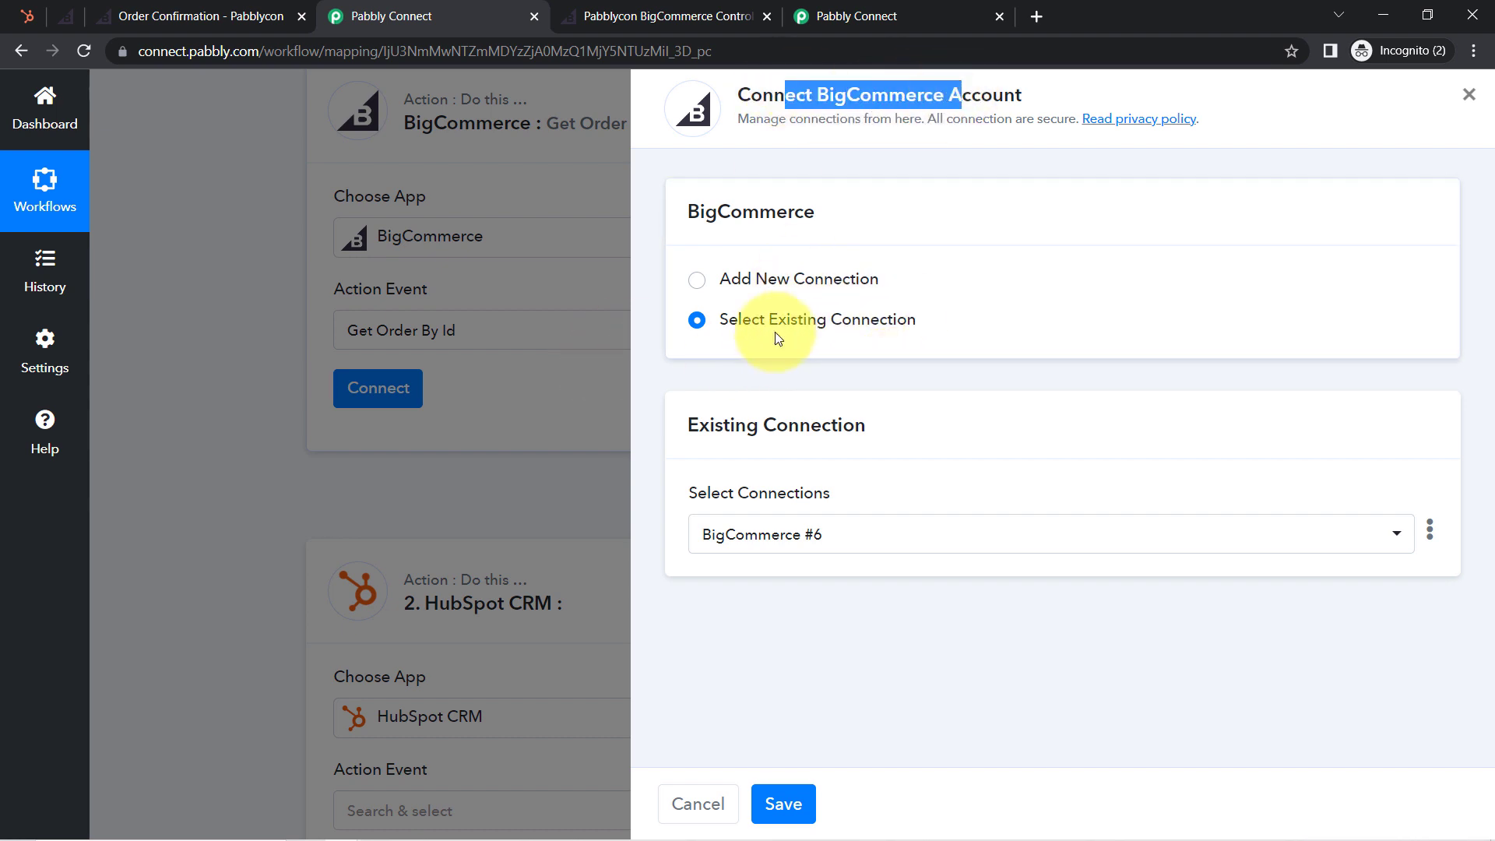
pyautogui.click(775, 802)
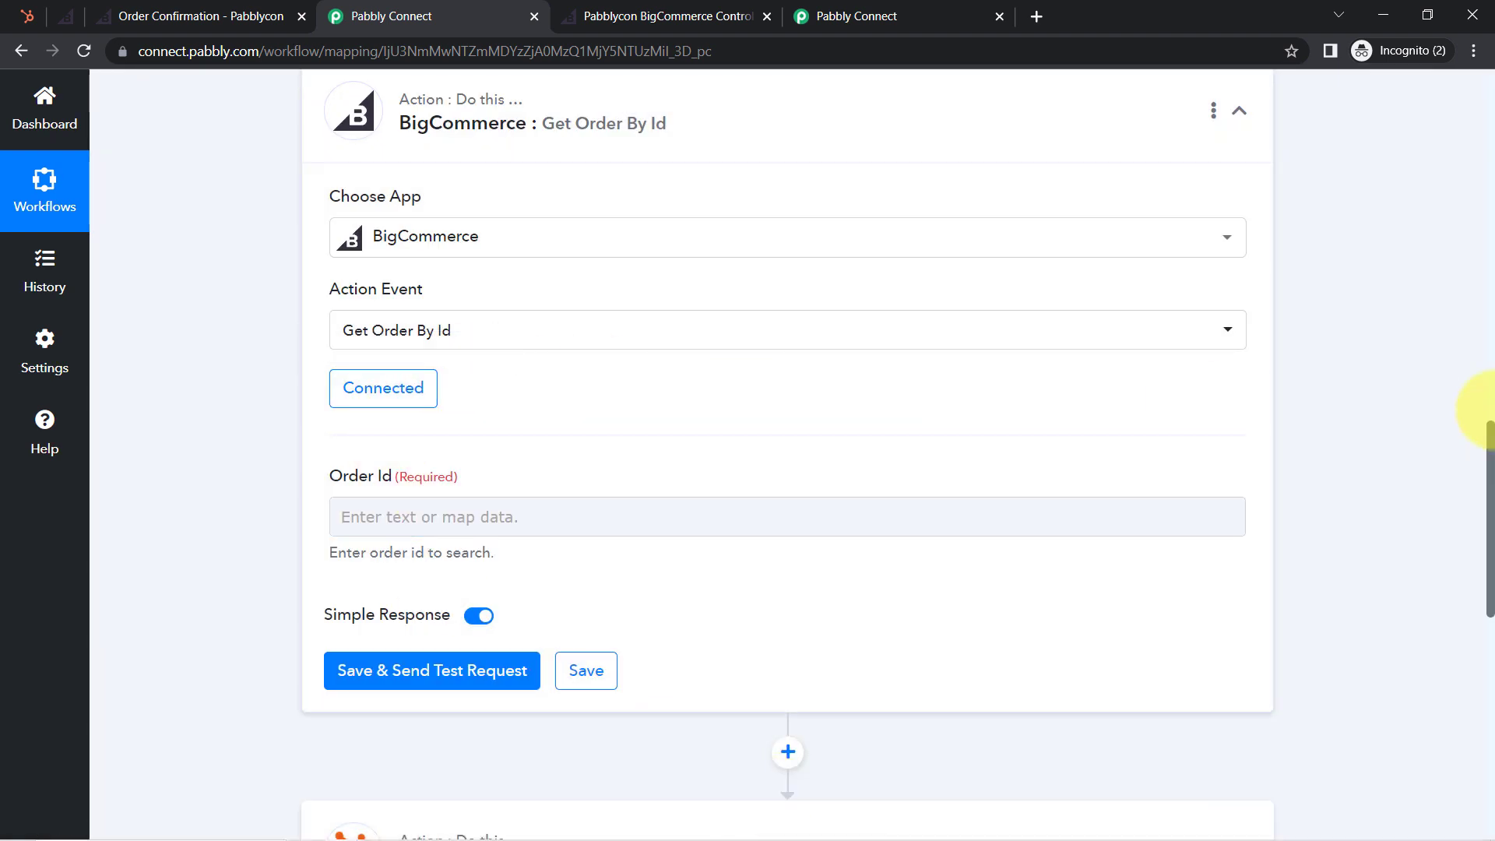
# Step: Map the Order Id to the Data Id from the New Order Created trigger, then save and send a test request
pyautogui.moveTo(1490, 446); pyautogui.dragTo(1490, 514)
pyautogui.click(821, 147)
pyautogui.doubleClick(821, 146)
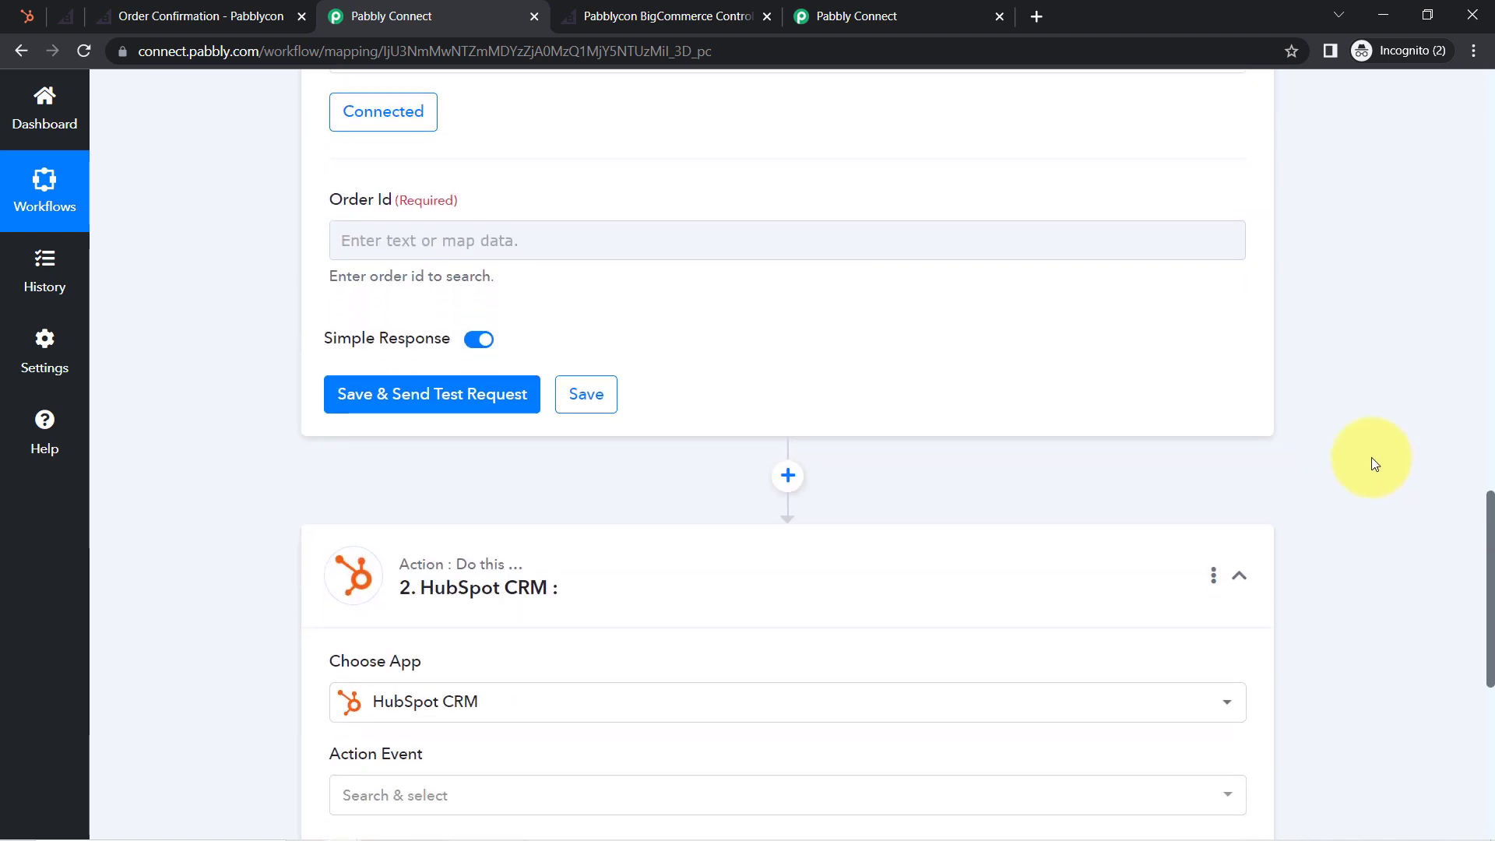
pyautogui.click(406, 246)
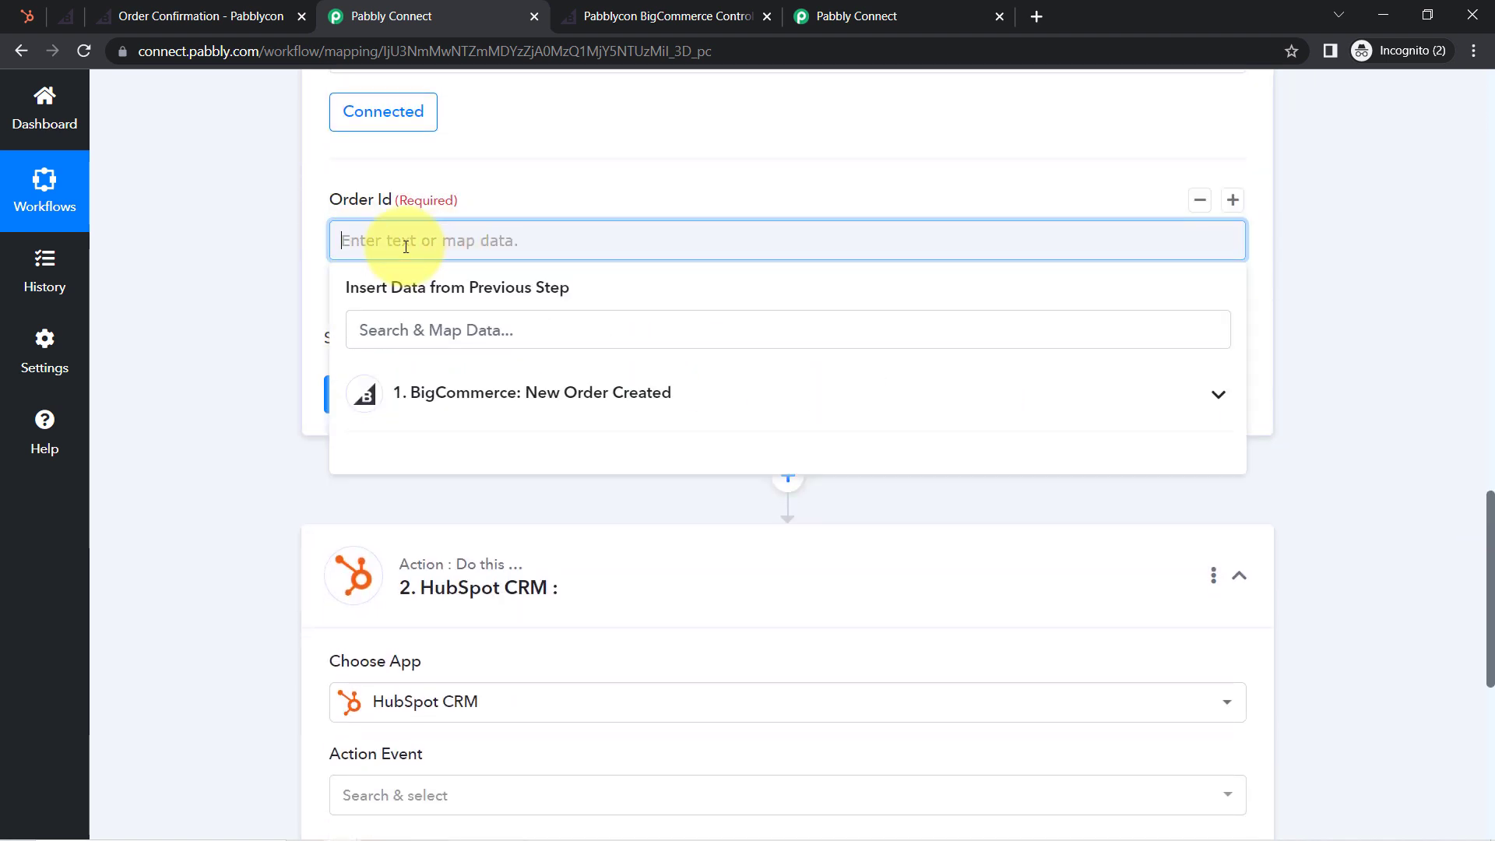
pyautogui.click(408, 396)
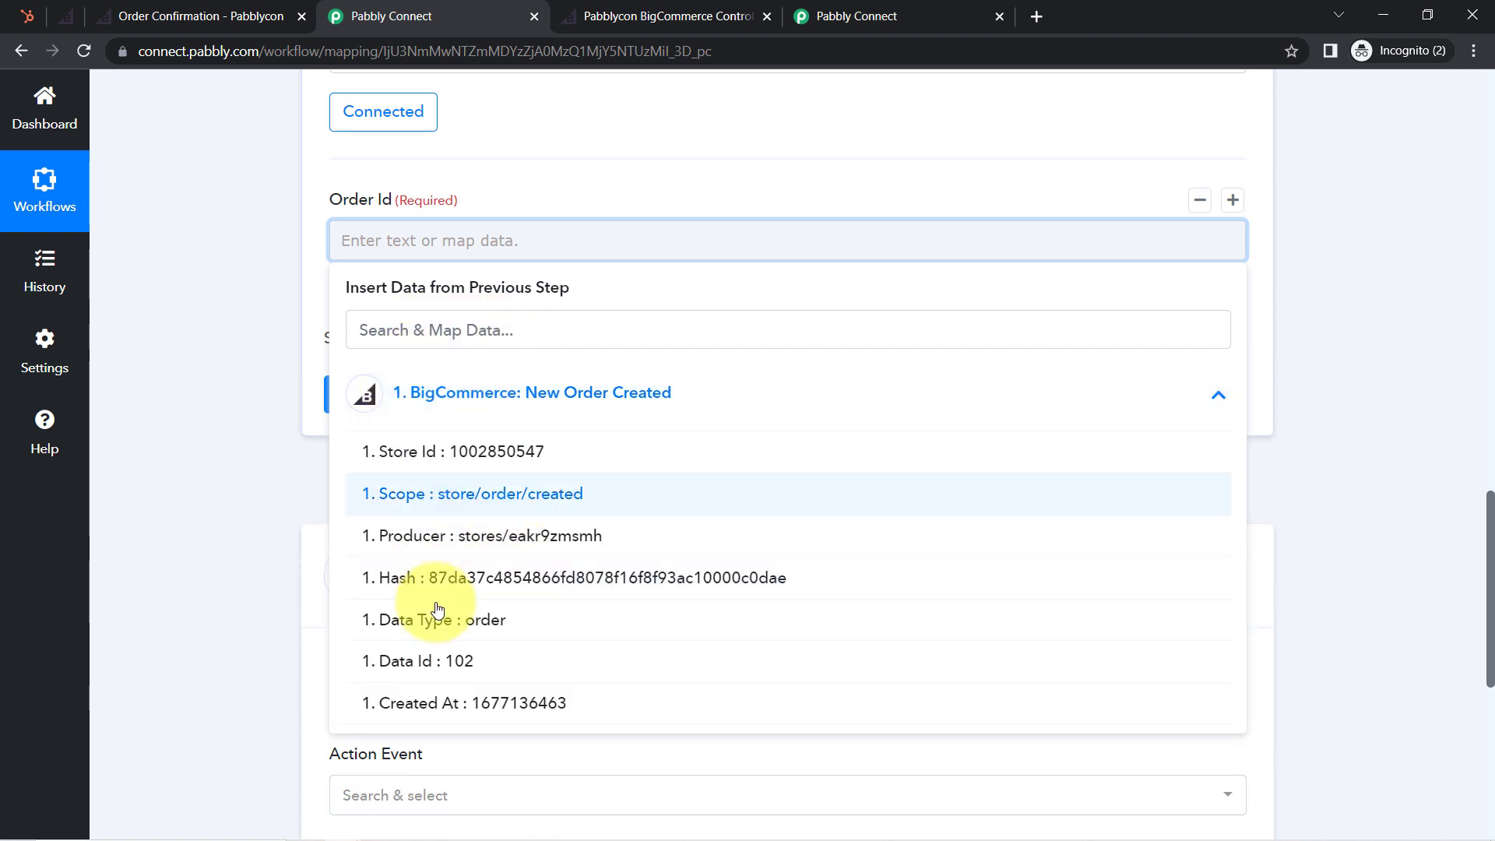
pyautogui.click(459, 671)
pyautogui.click(132, 398)
pyautogui.click(399, 423)
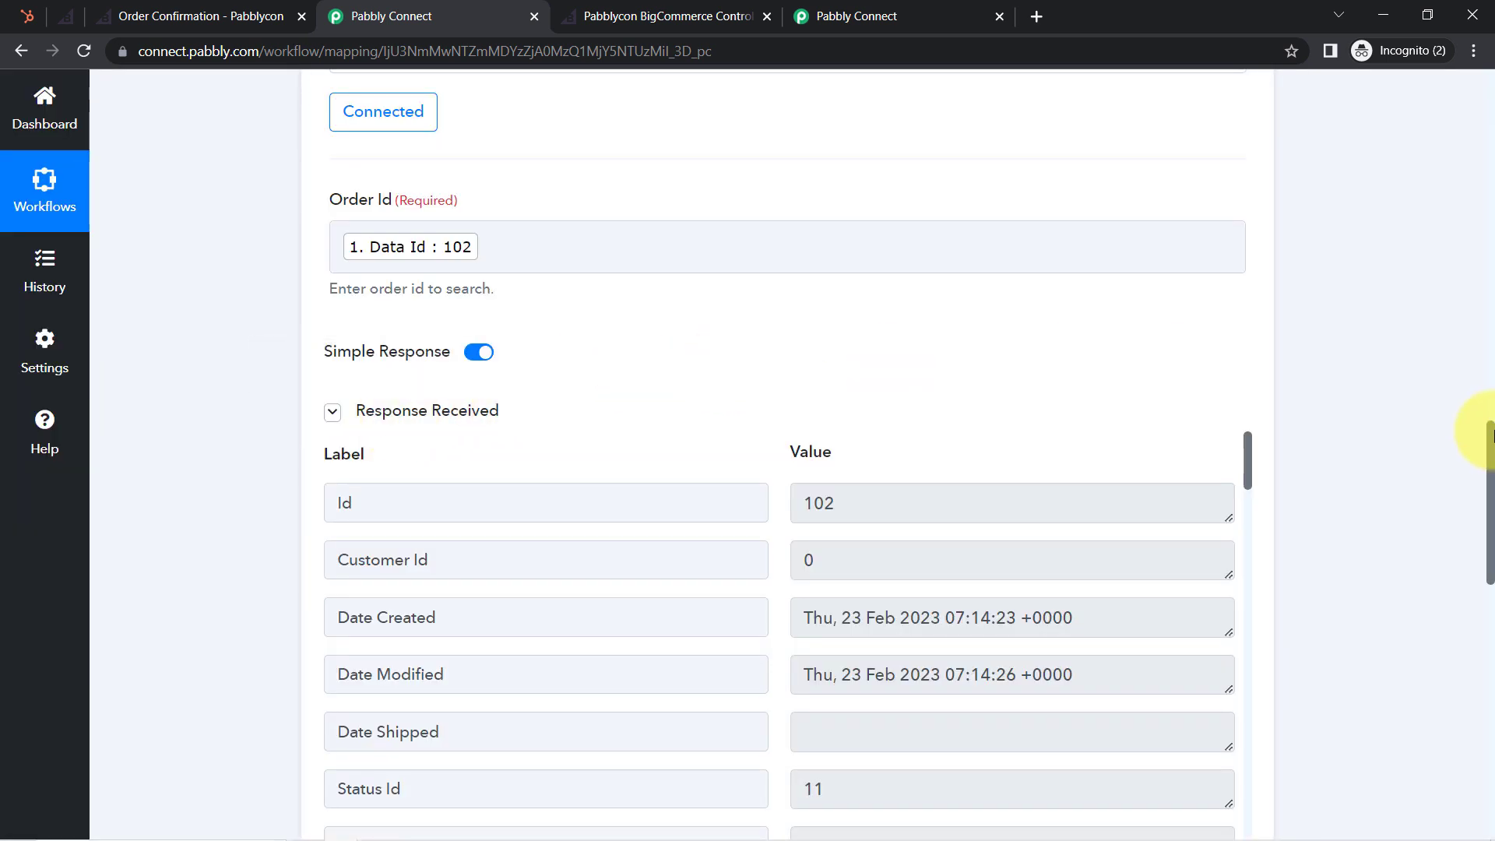
# Step: Examine the returned order details, especially the billing address email, phone and country
pyautogui.moveTo(1490, 436); pyautogui.dragTo(1490, 498)
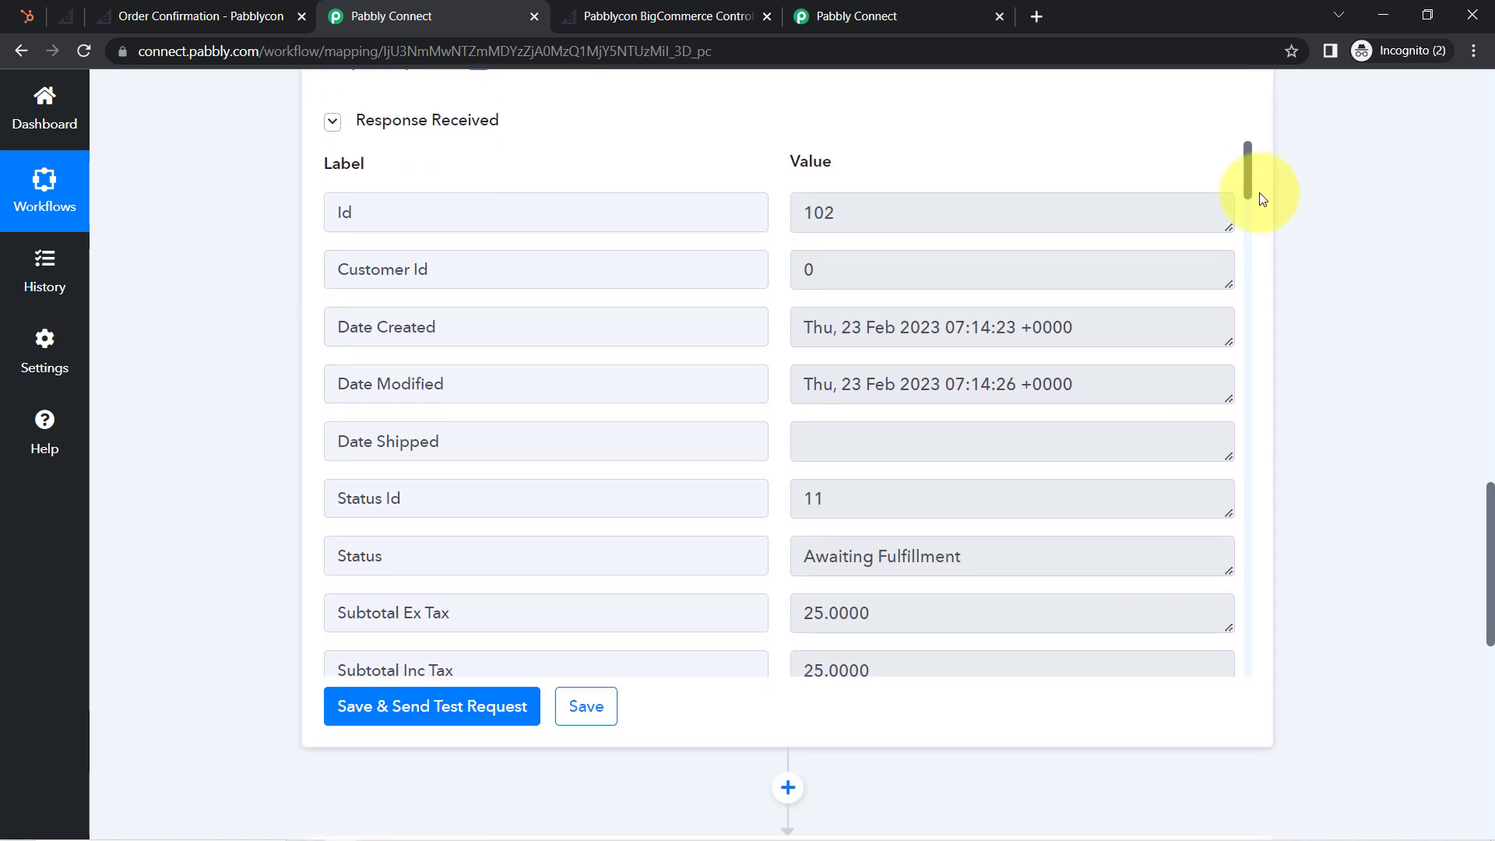
pyautogui.moveTo(1245, 171); pyautogui.dragTo(1263, 562)
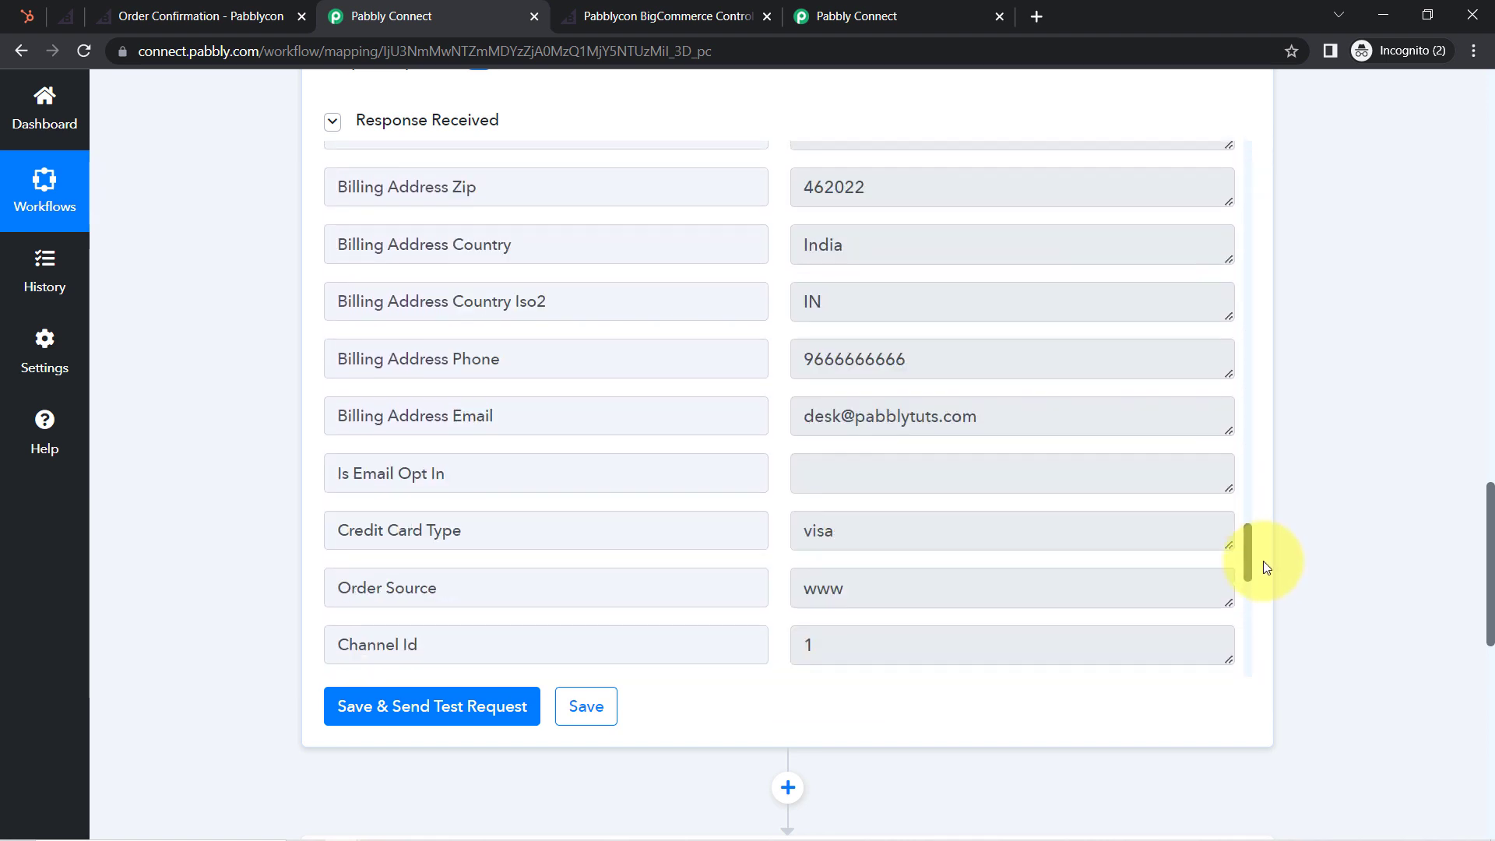
pyautogui.scroll(-1, 1265, 566)
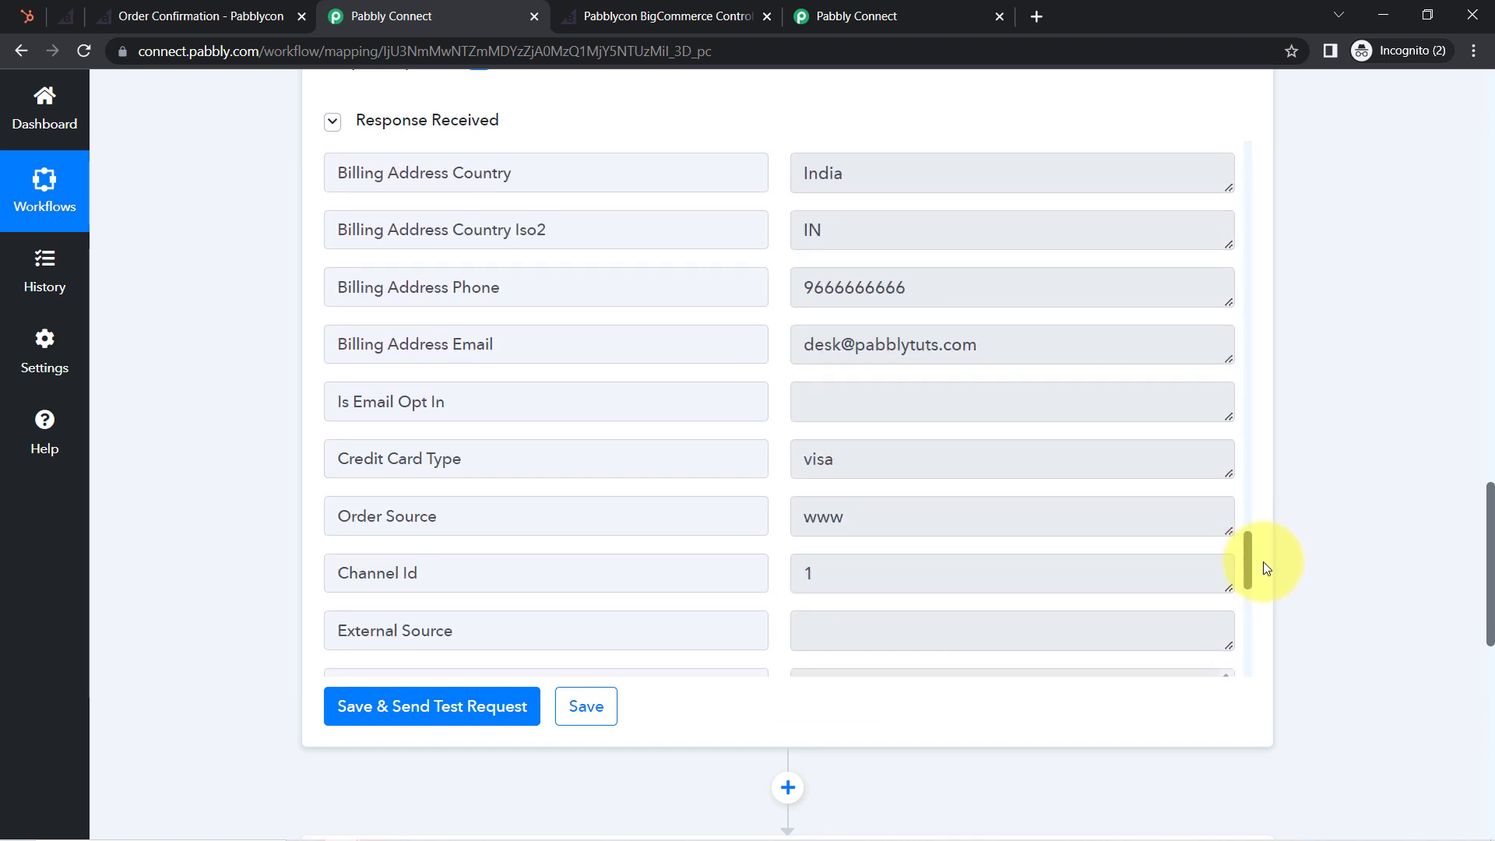
pyautogui.moveTo(828, 347); pyautogui.dragTo(984, 344)
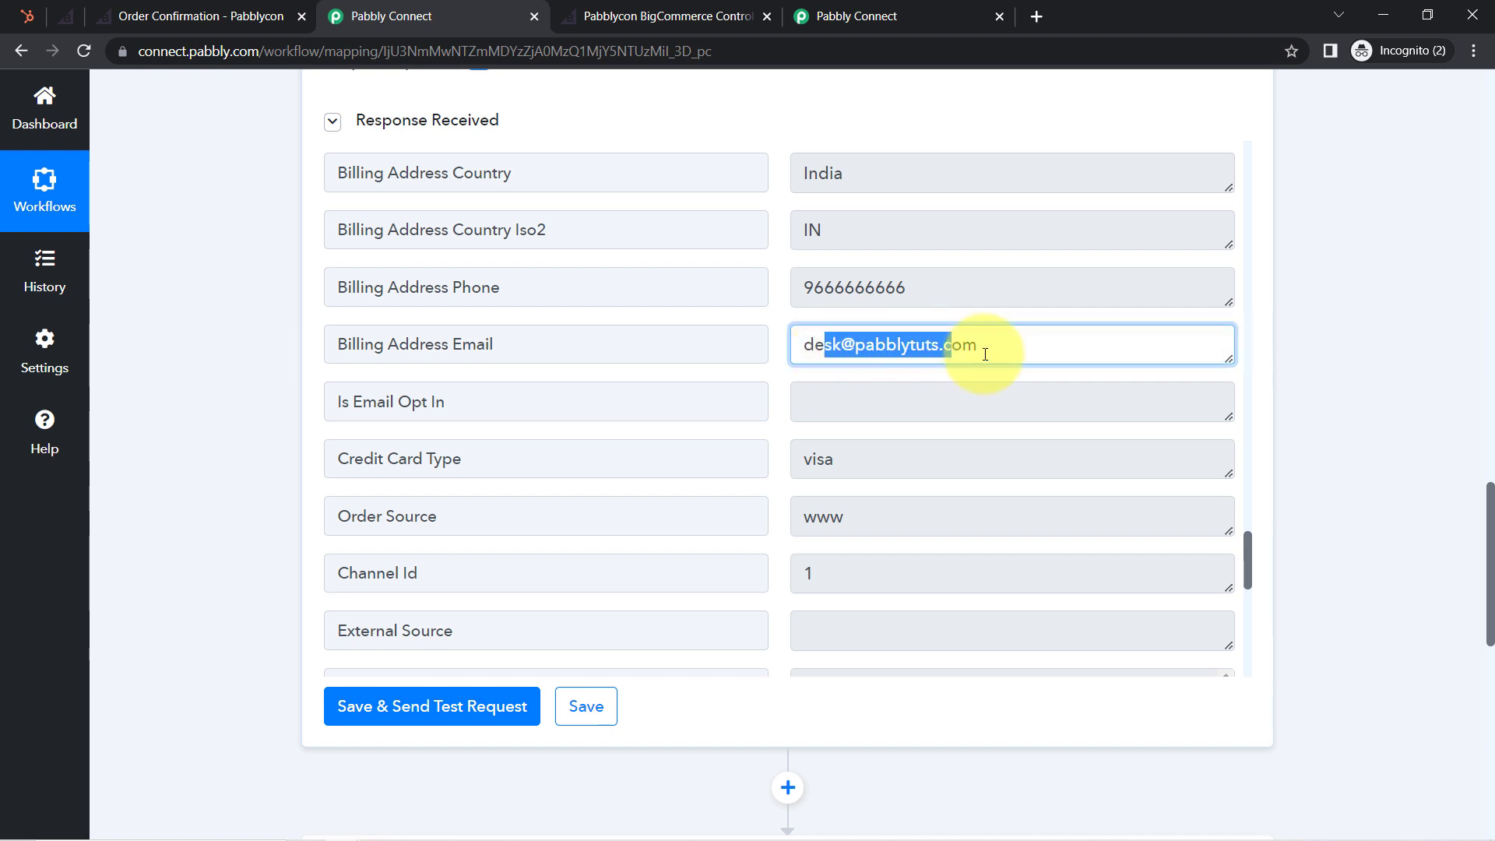
pyautogui.moveTo(855, 278); pyautogui.dragTo(947, 280)
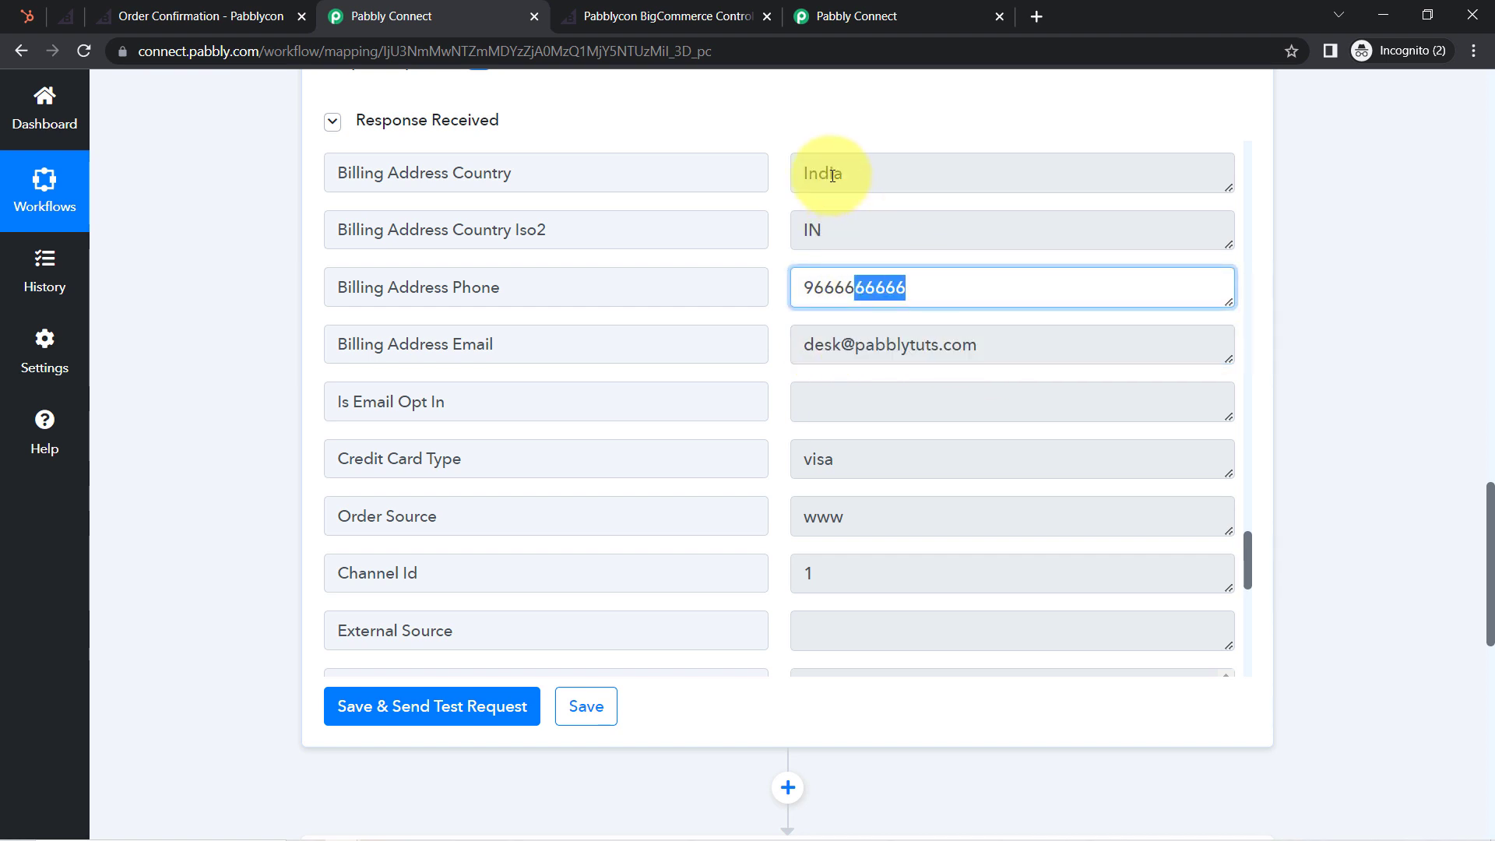
pyautogui.moveTo(830, 173); pyautogui.dragTo(803, 172)
pyautogui.moveTo(1249, 545); pyautogui.dragTo(1261, 670)
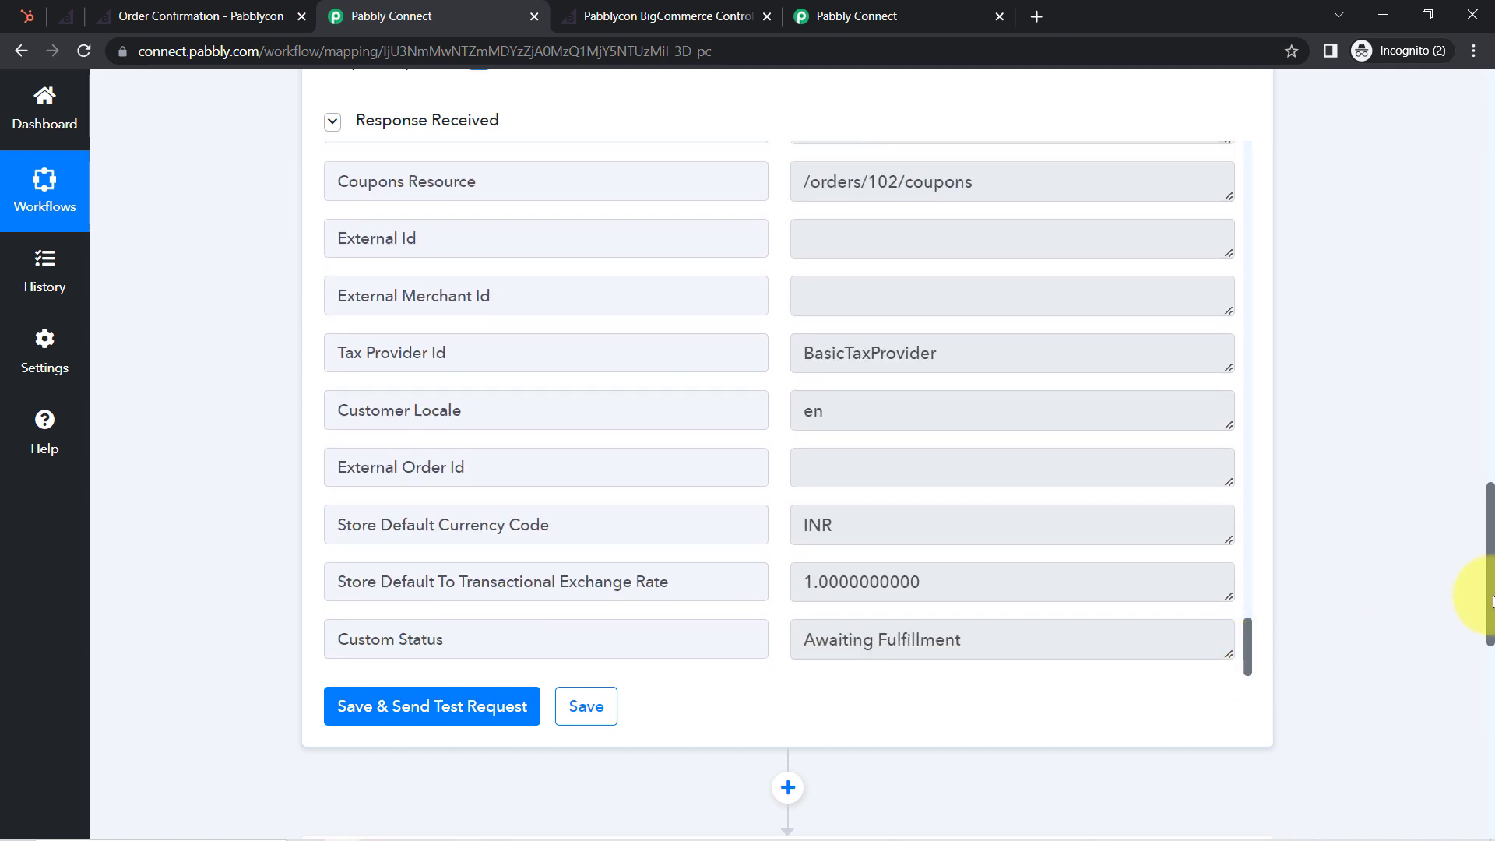
# Step: Set the HubSpot CRM action's event to Create a Contact
pyautogui.scroll(-1, 1490, 609)
pyautogui.scroll(-7, 1491, 609)
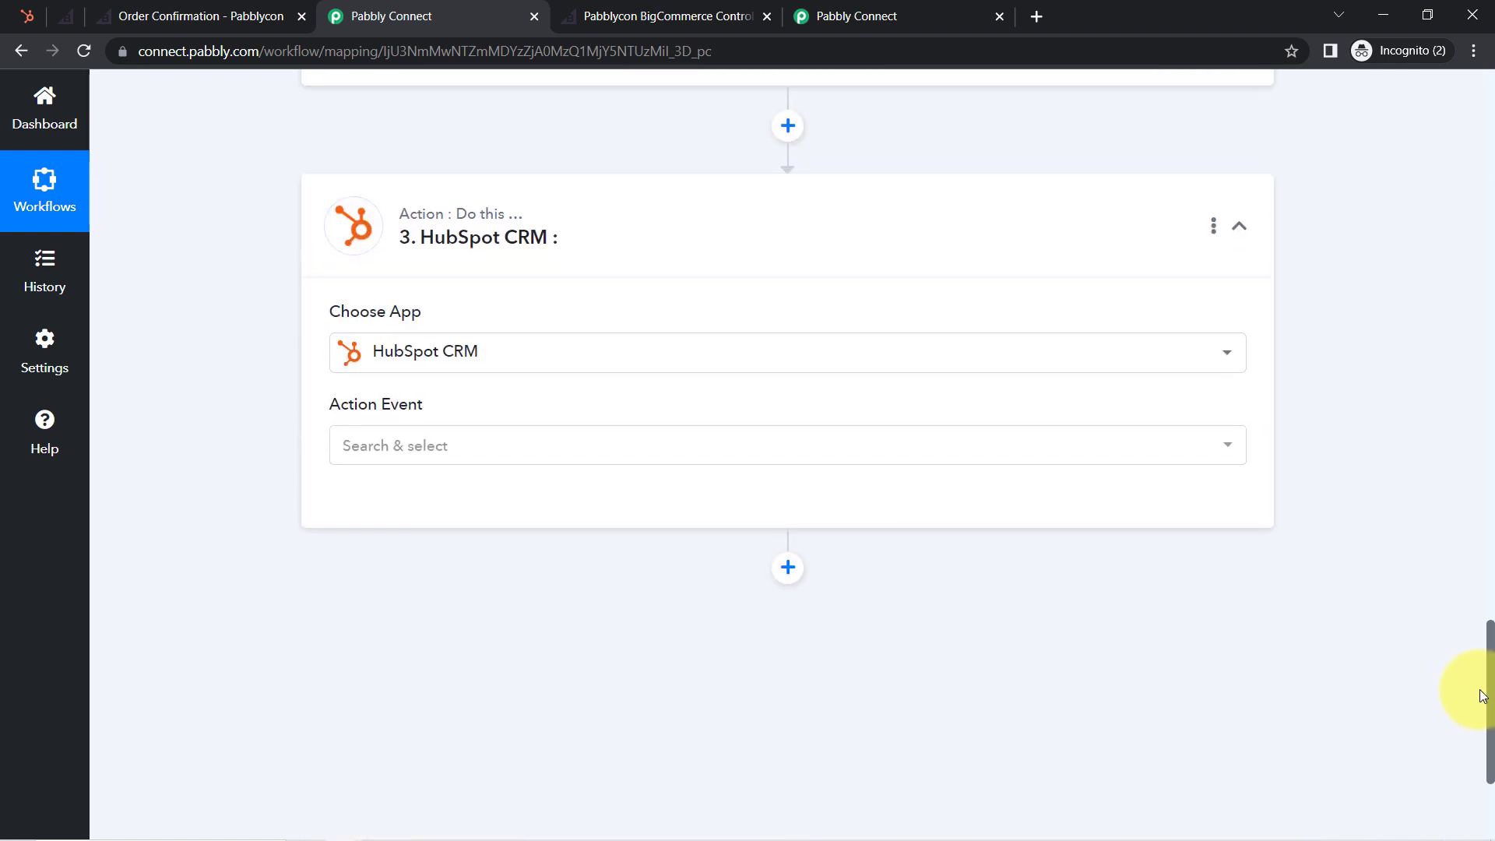
pyautogui.click(392, 454)
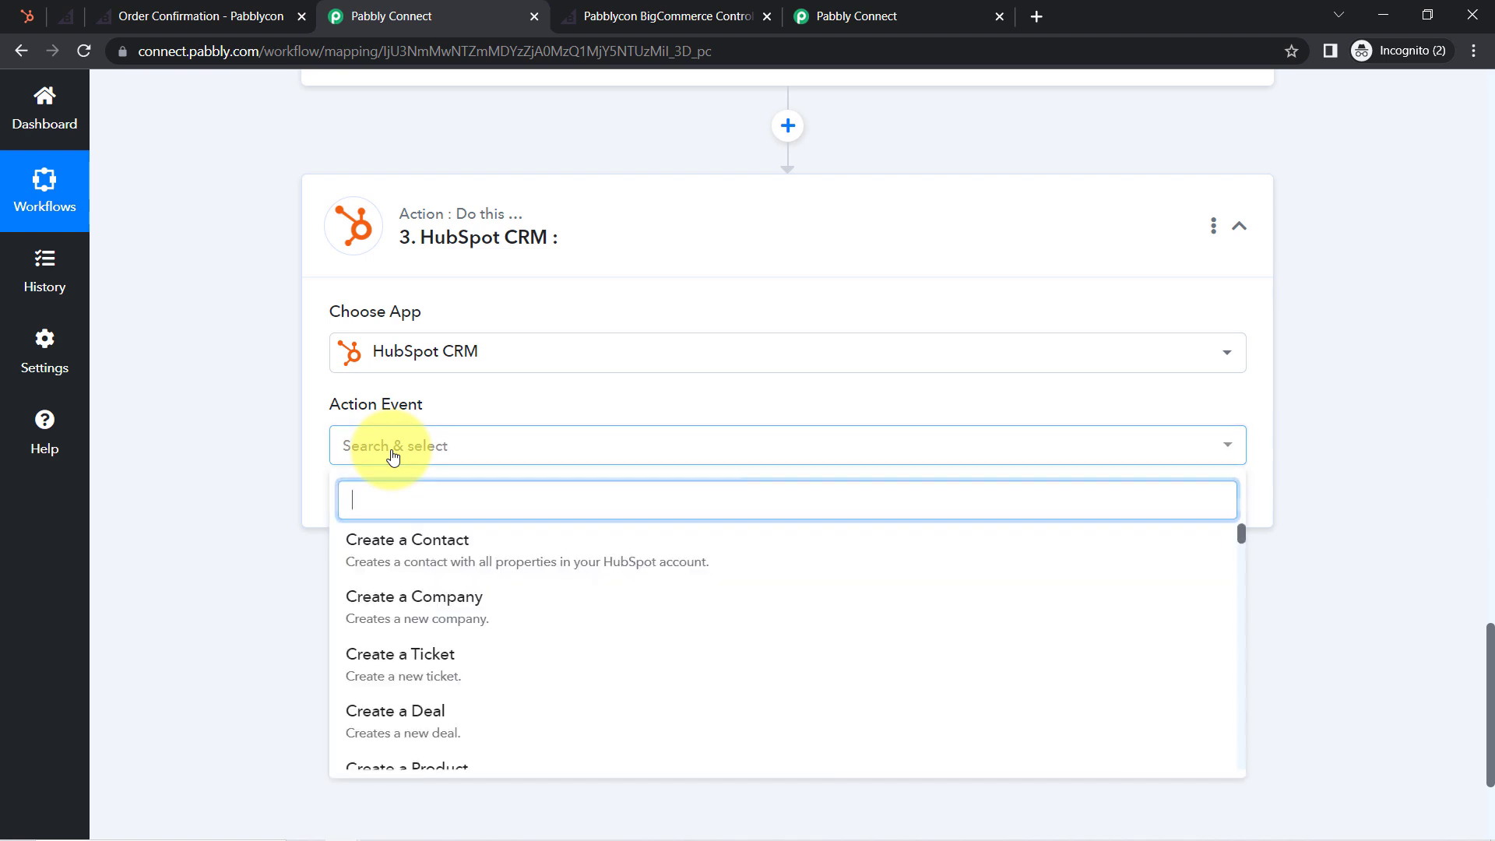
pyautogui.click(544, 566)
# Step: Add a new HubSpot CRM connection and authorize it with the Magnet Brains account
pyautogui.click(374, 503)
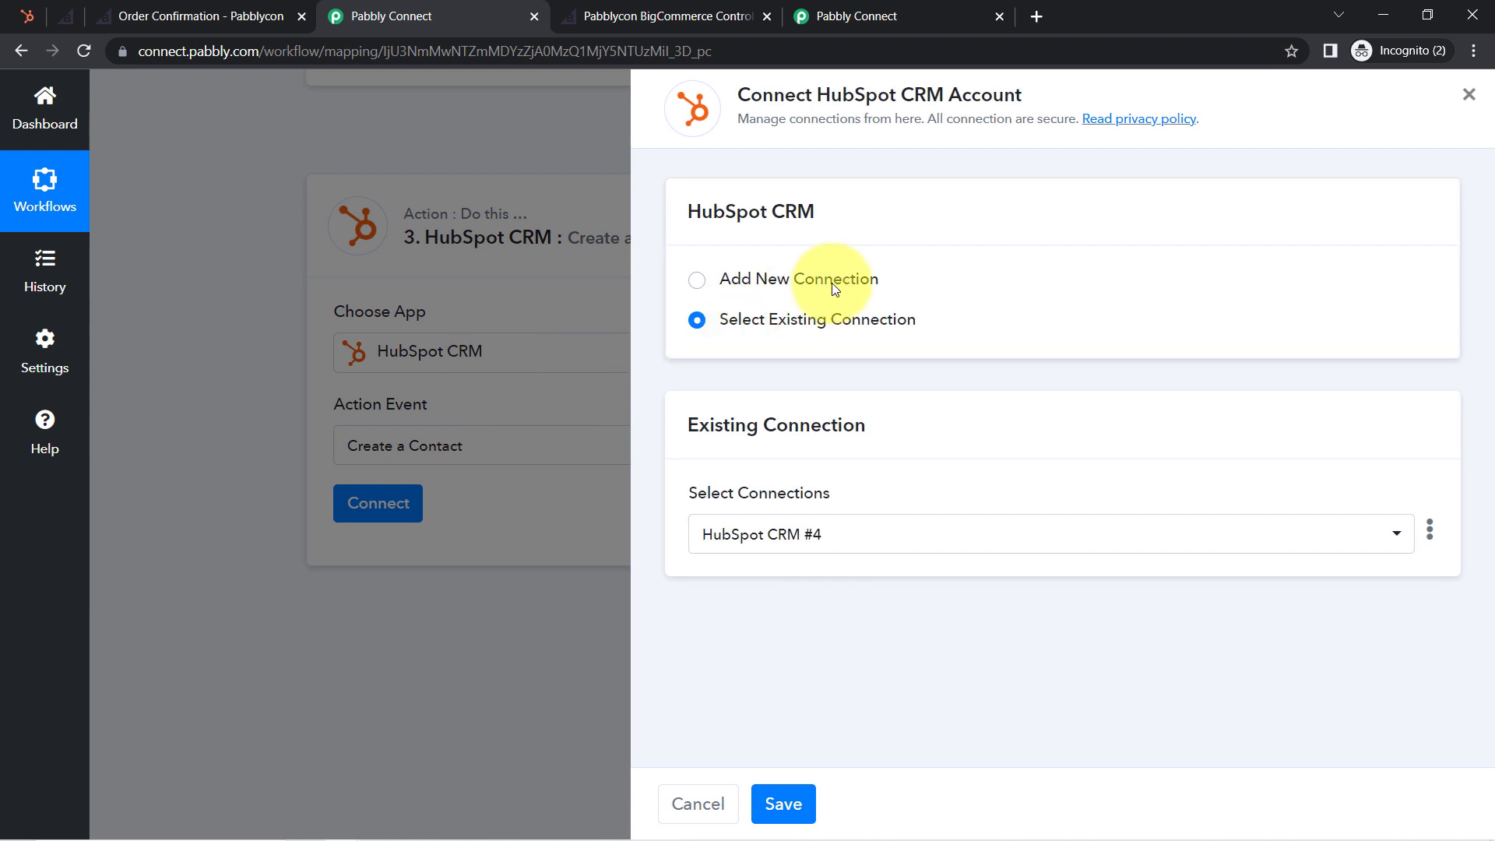
pyautogui.click(831, 283)
pyautogui.click(786, 512)
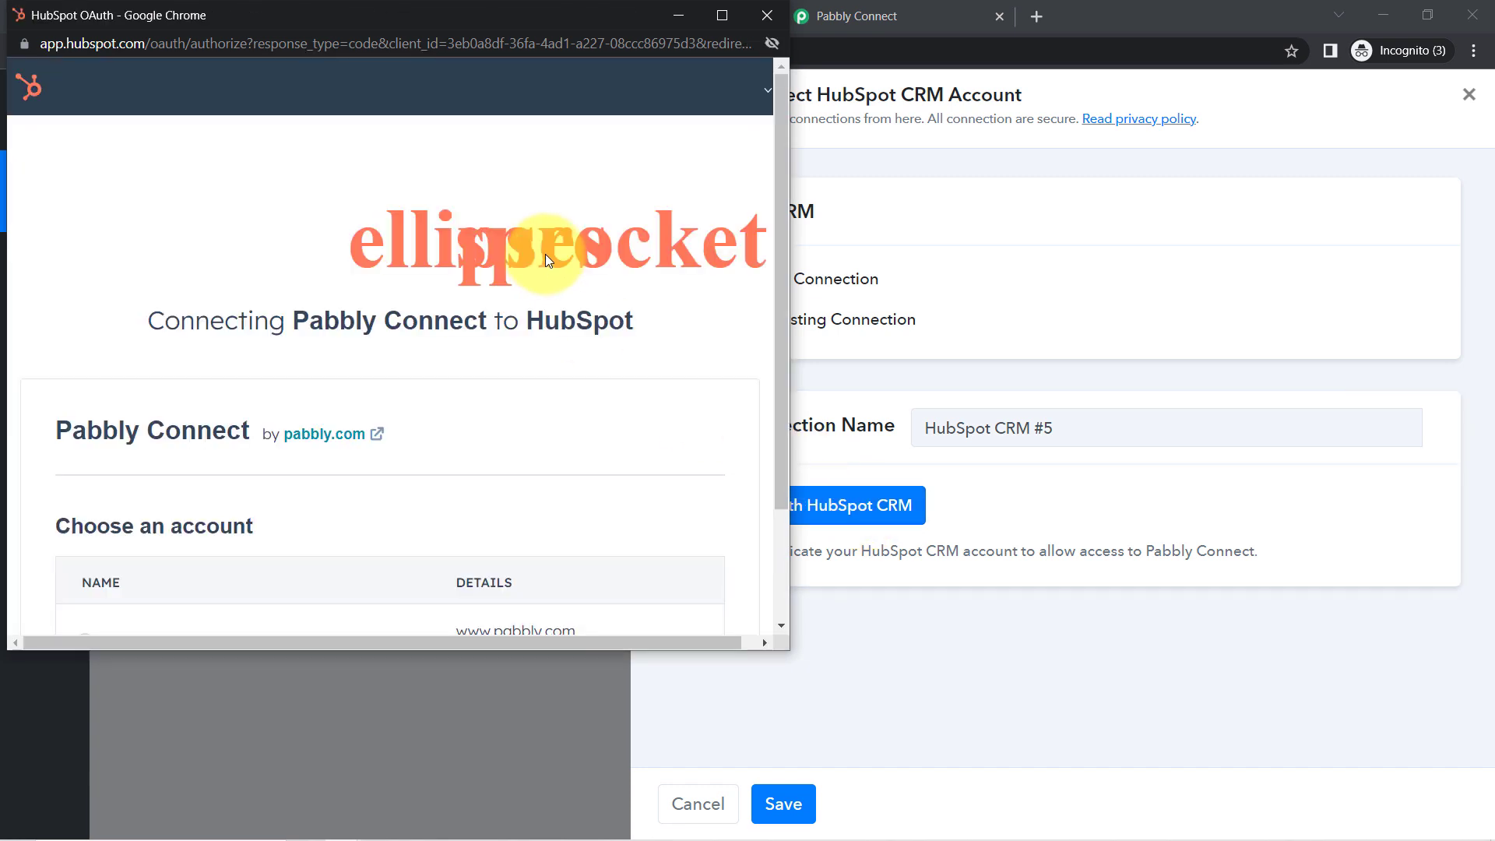
pyautogui.moveTo(783, 213); pyautogui.dragTo(786, 377)
pyautogui.click(78, 503)
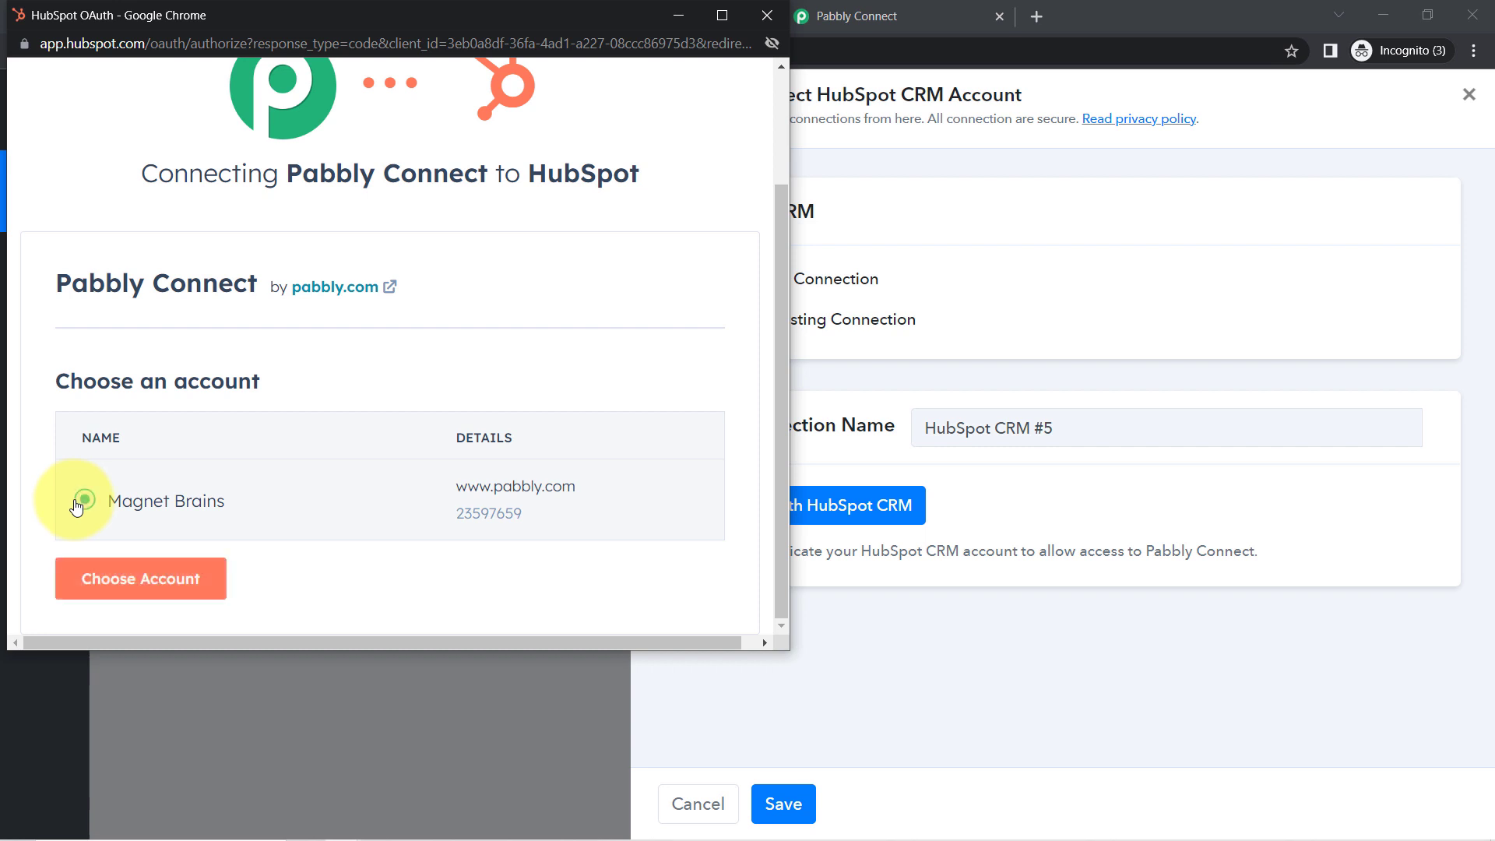
pyautogui.click(119, 580)
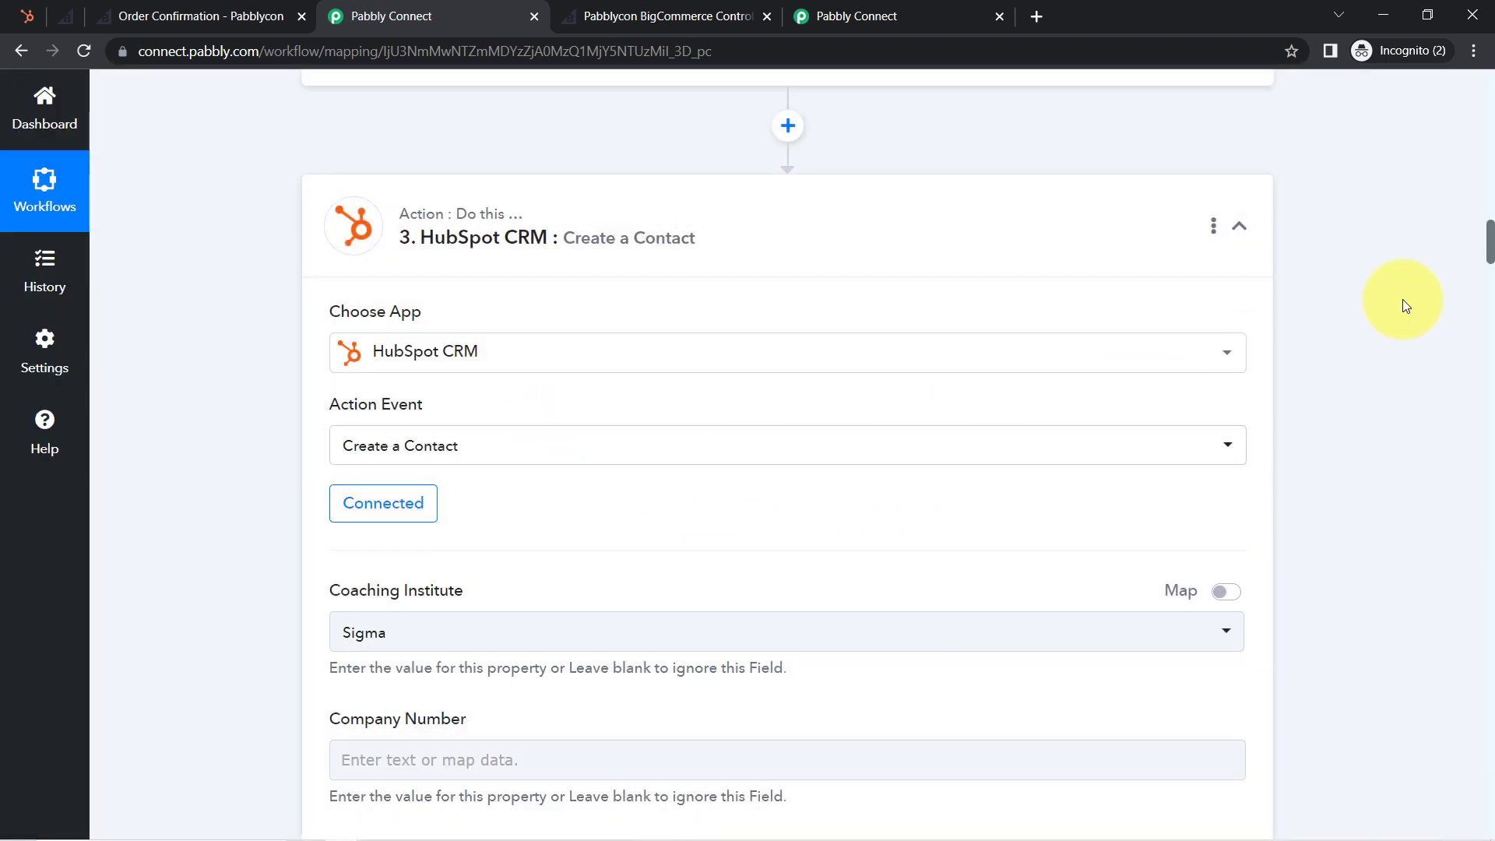
# Step: Enable mapping for the Coaching Institute field and leave it blank so the property is ignored
pyautogui.moveTo(1490, 253); pyautogui.dragTo(1491, 274)
pyautogui.moveTo(358, 194); pyautogui.dragTo(454, 201)
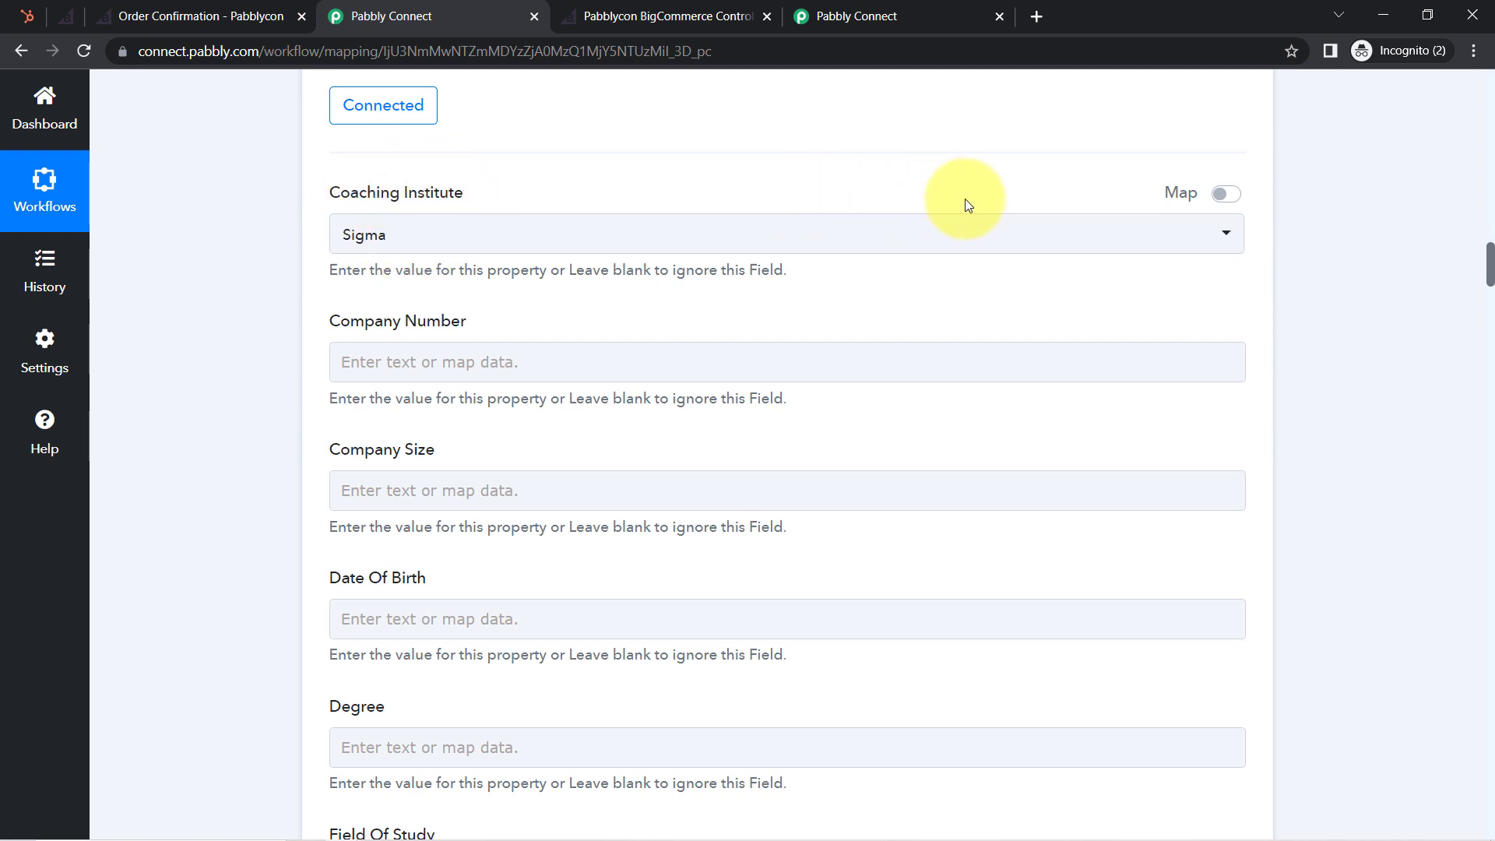
pyautogui.click(1220, 198)
pyautogui.doubleClick(379, 247)
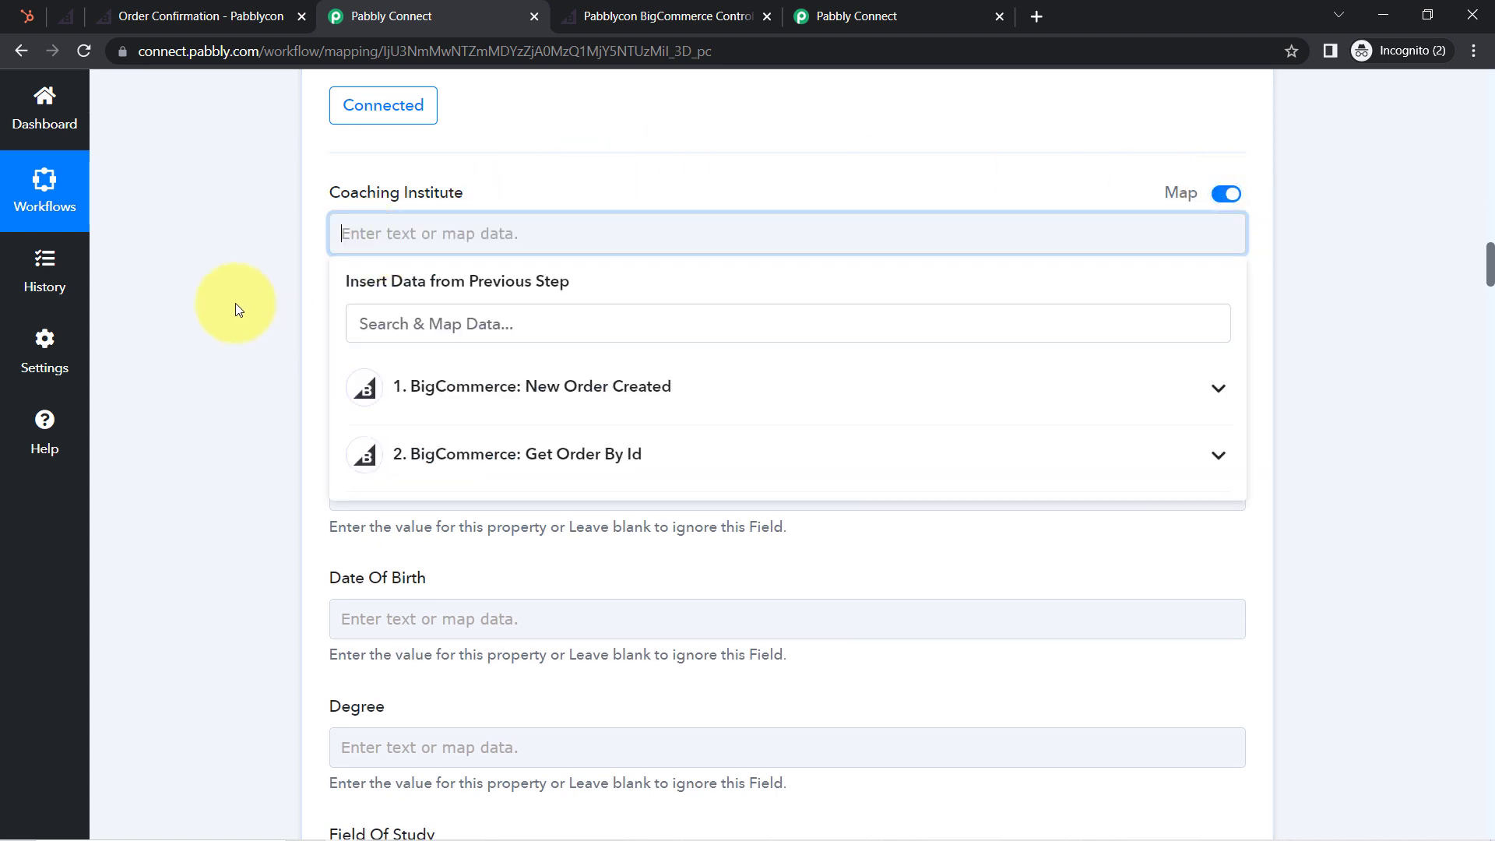
pyautogui.click(319, 214)
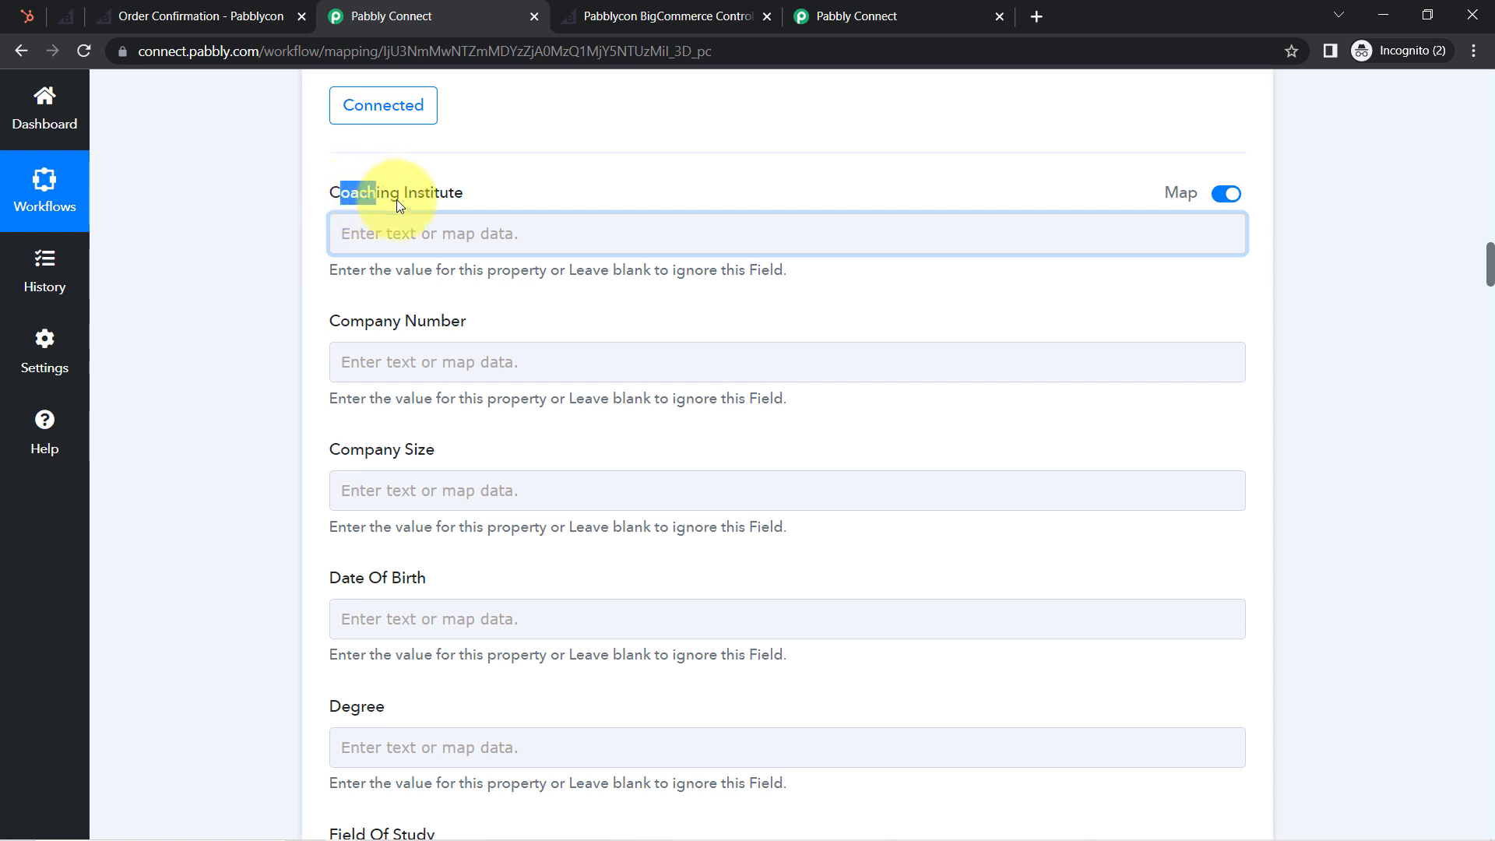
pyautogui.click(249, 360)
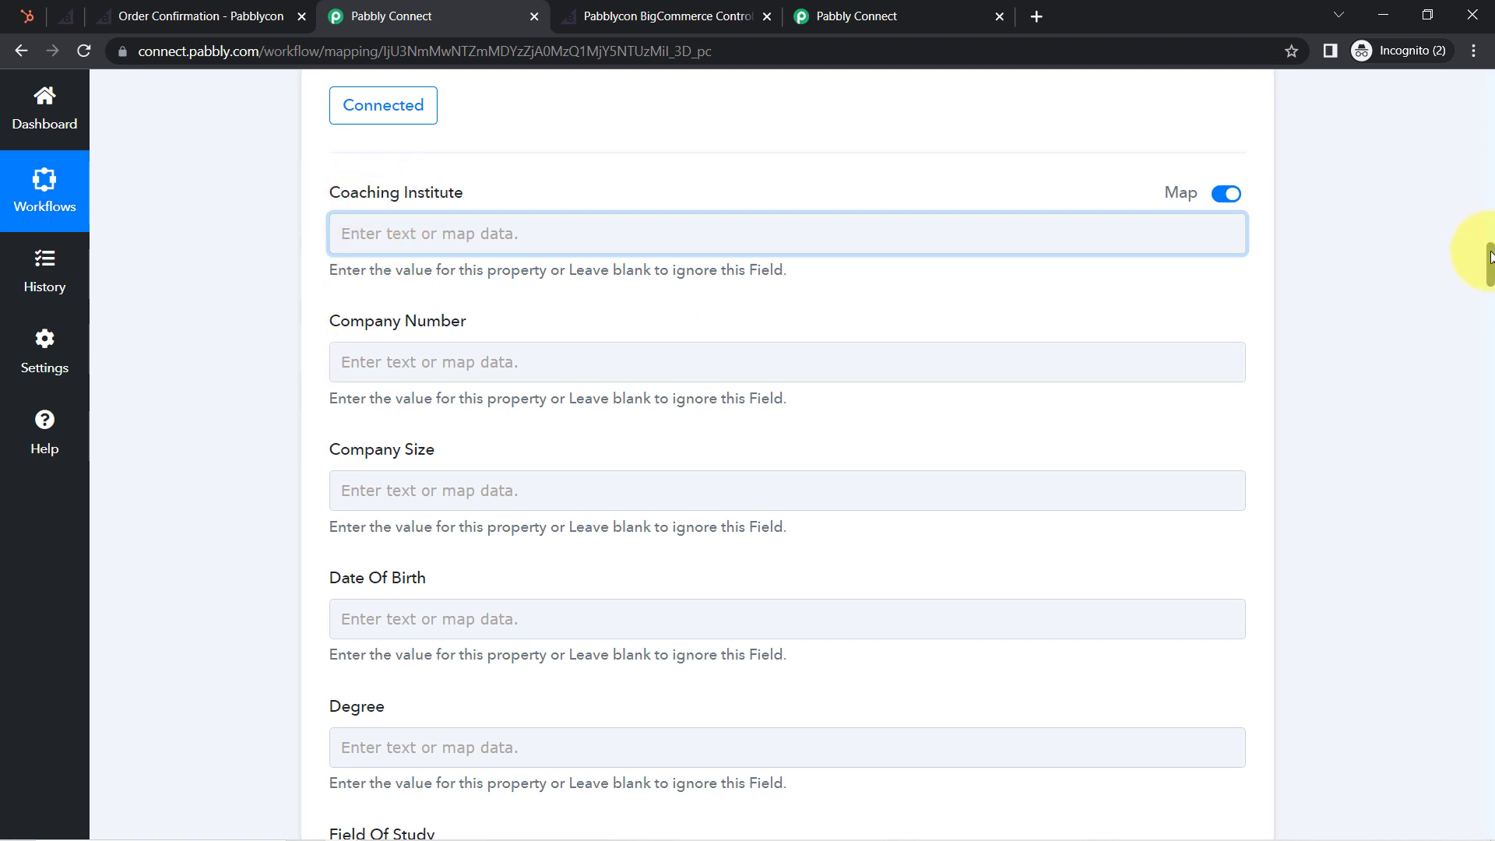
# Step: Look through the contact properties and search the page for "email" to locate the contact's Email field
pyautogui.moveTo(1490, 257); pyautogui.dragTo(1490, 387)
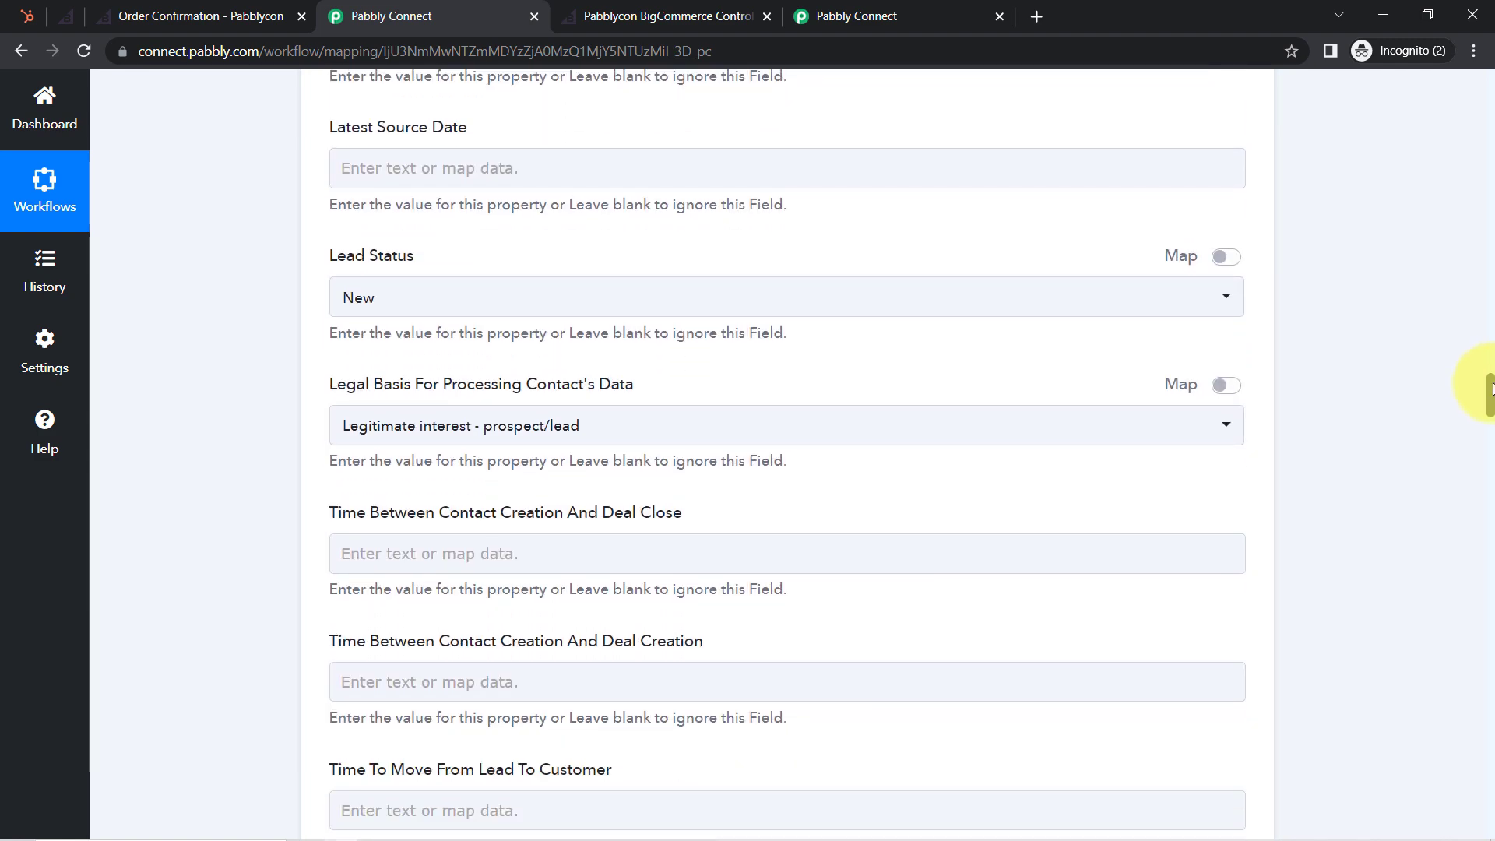
pyautogui.moveTo(1490, 387); pyautogui.dragTo(1473, 341)
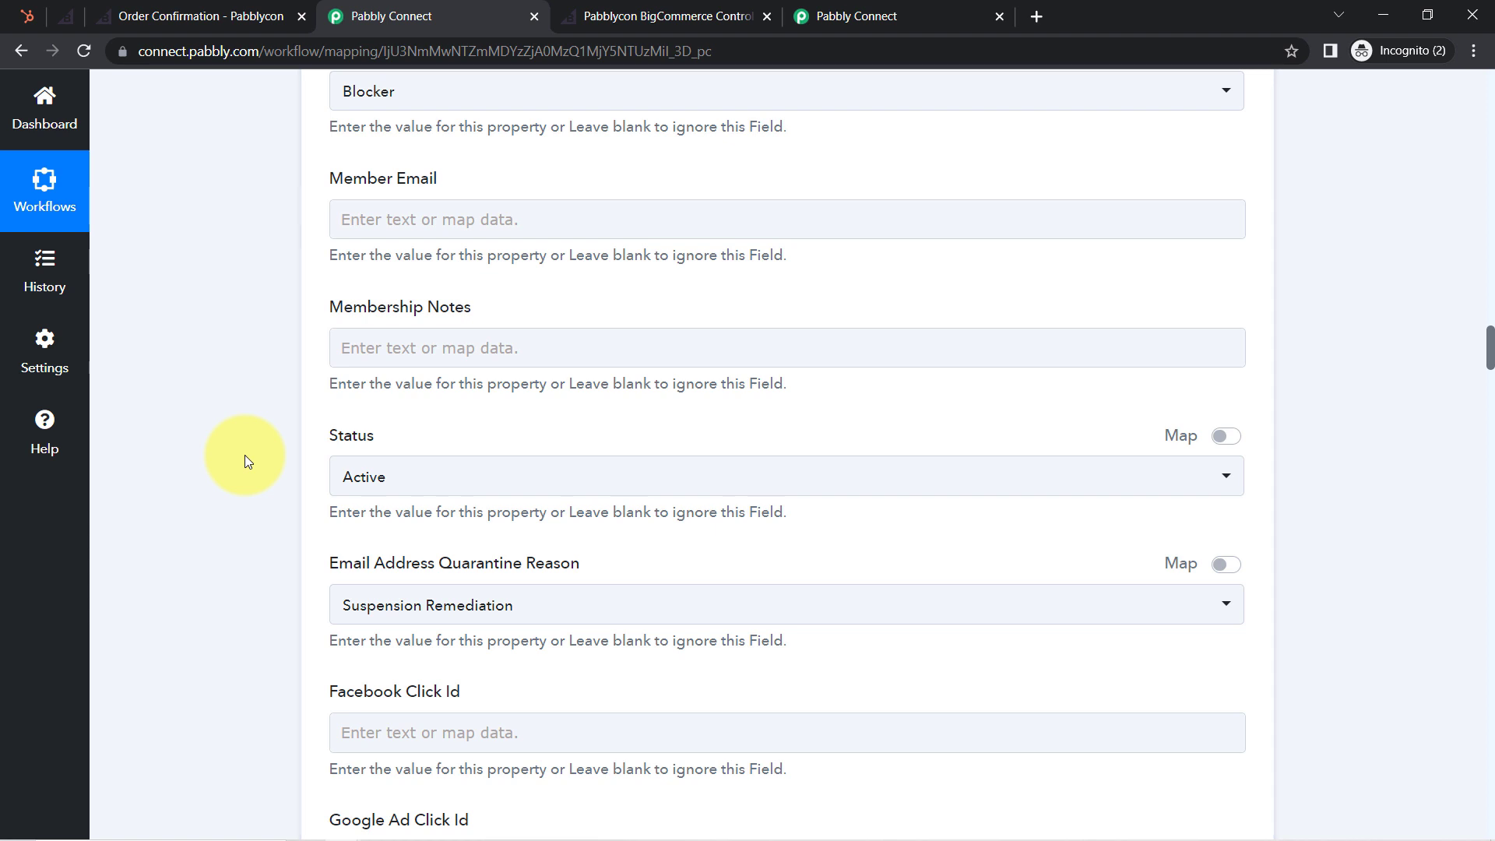
pyautogui.hotkey('ctrl', 'f')
pyautogui.write('email')
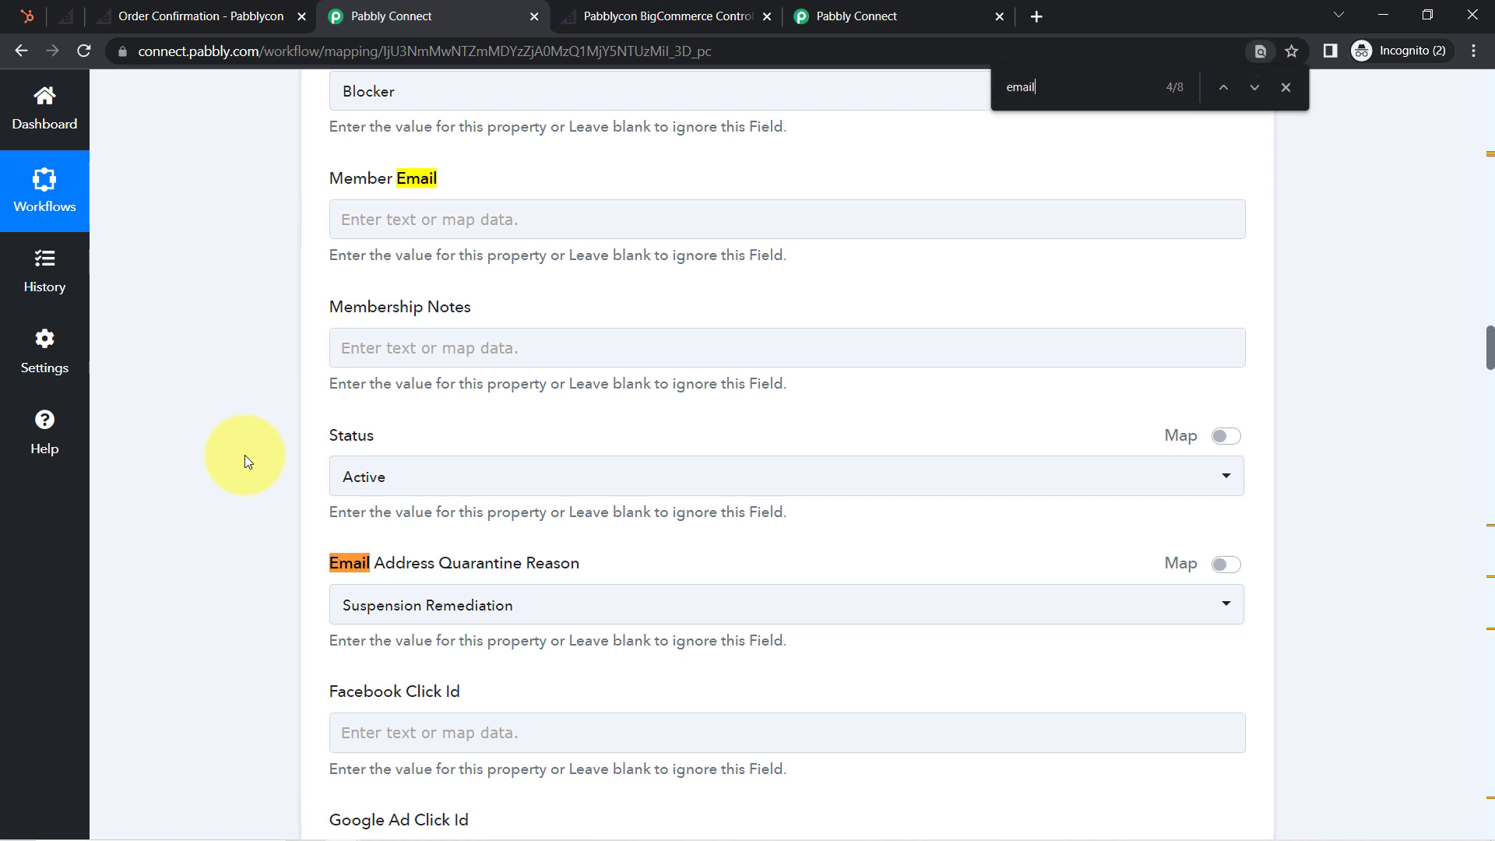
pyautogui.press('Return')
pyautogui.press('Return')
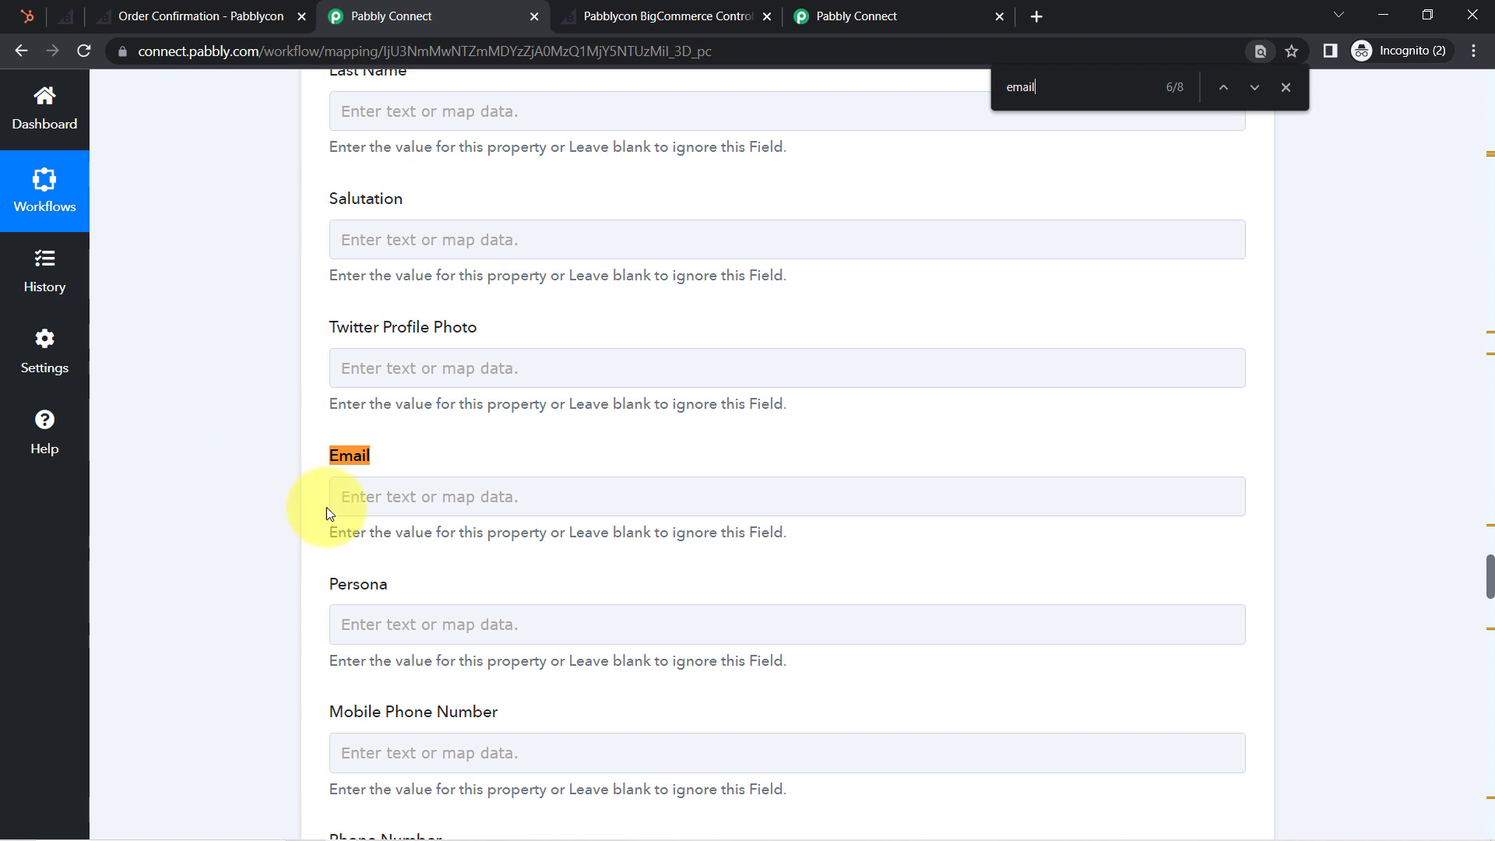
pyautogui.click(364, 499)
pyautogui.scroll(-3, 1489, 573)
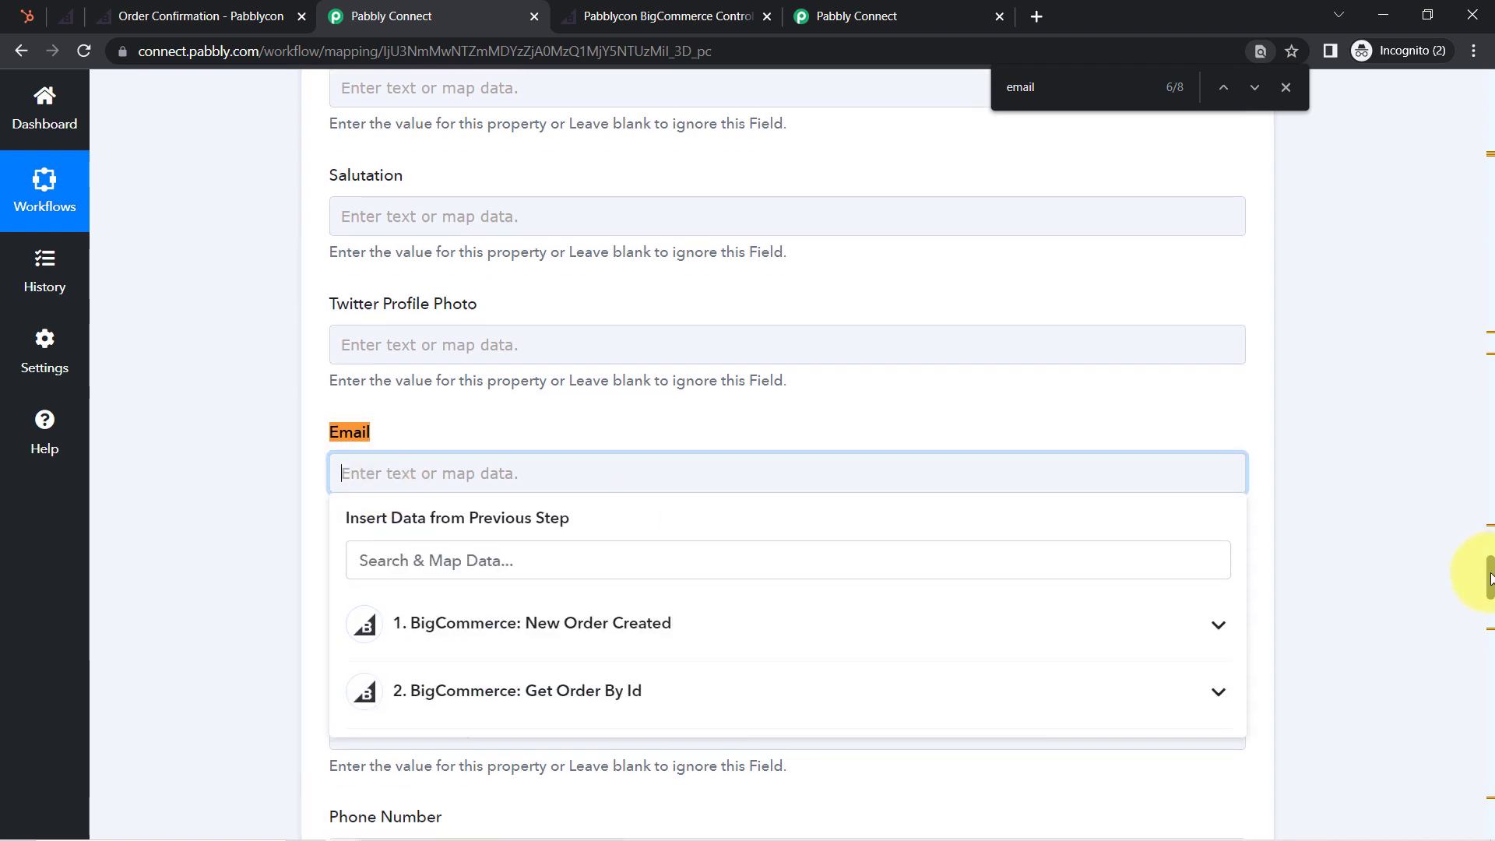
pyautogui.click(193, 307)
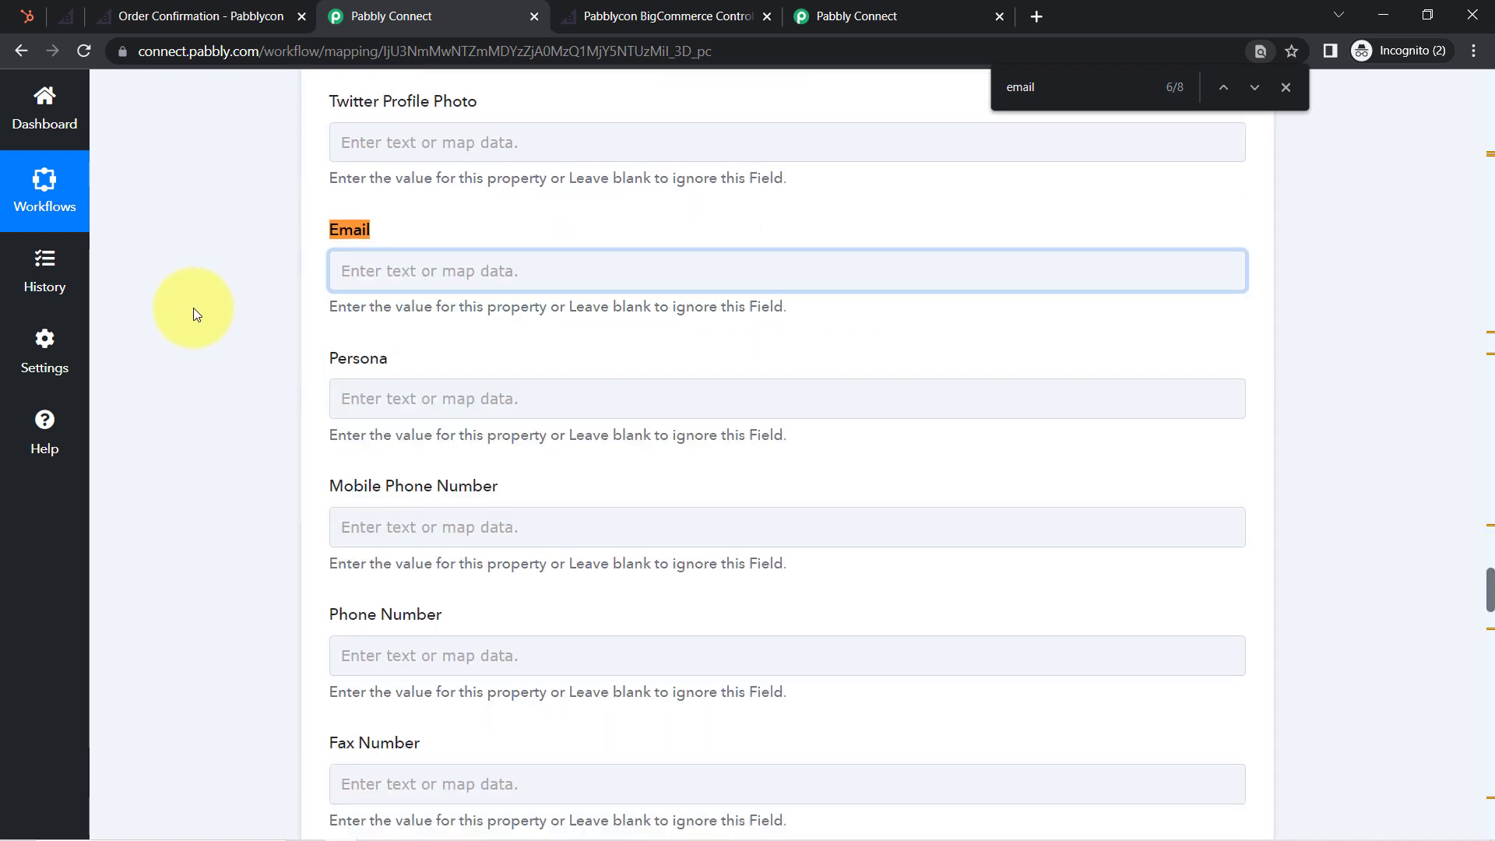
# Step: Map the contact's Email field to Billing Address Email from the Get Order By Id step, searching the data for "@"
pyautogui.click(387, 272)
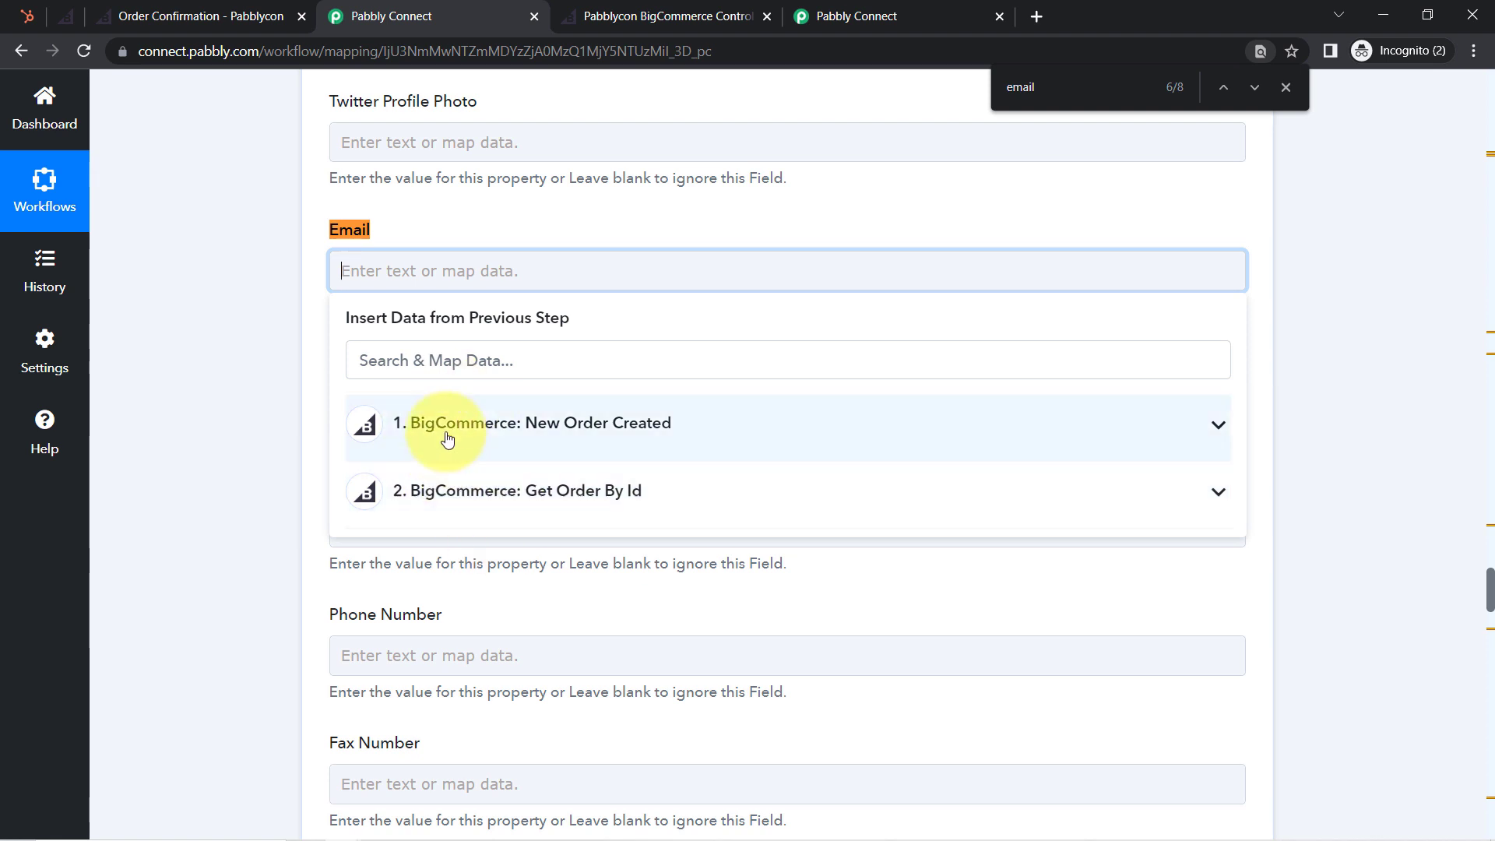
pyautogui.click(481, 487)
pyautogui.click(382, 427)
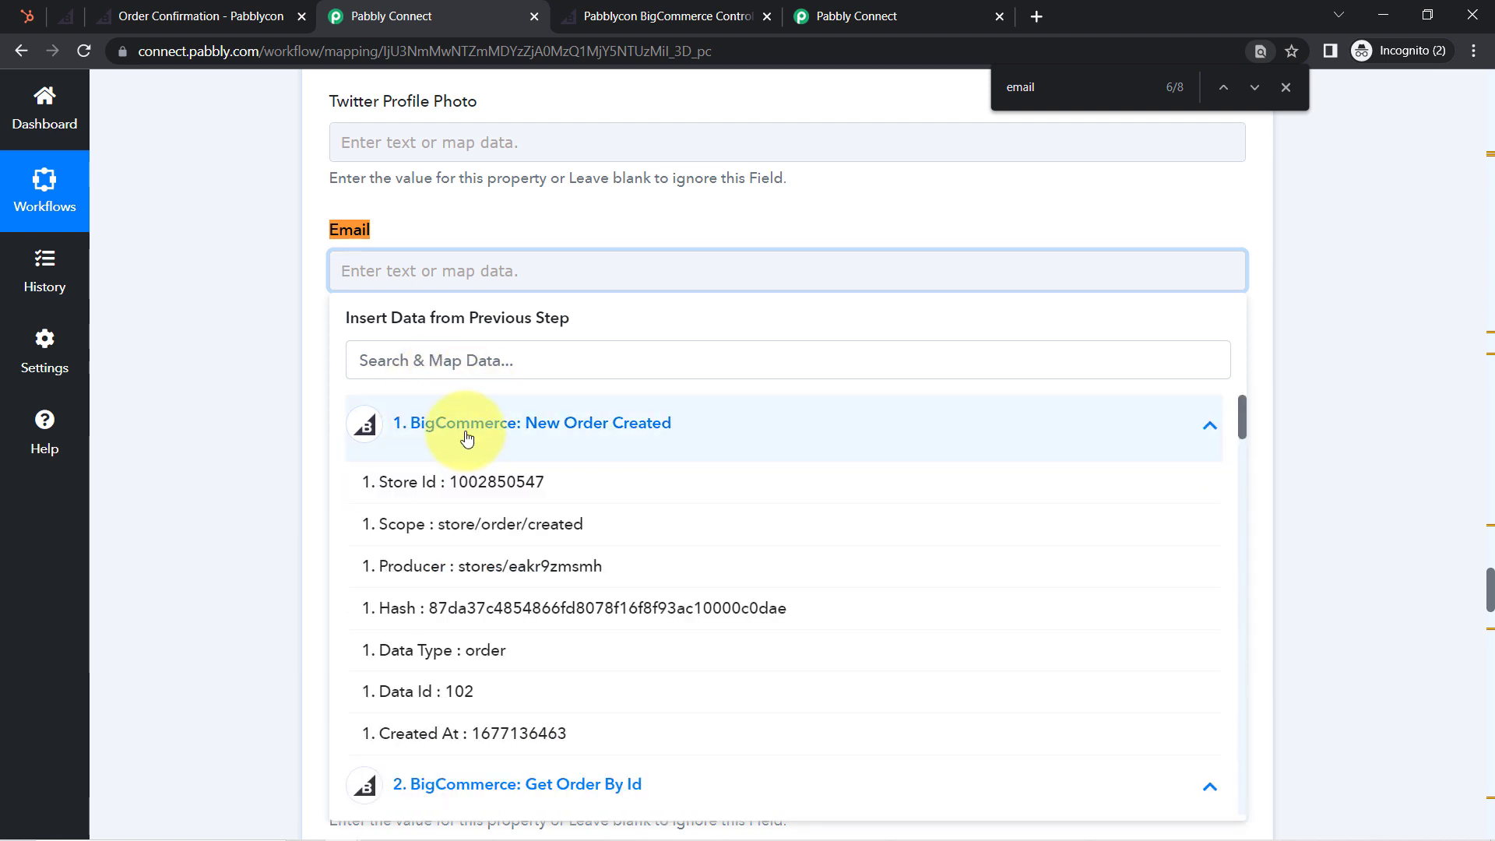
pyautogui.click(381, 428)
pyautogui.click(471, 498)
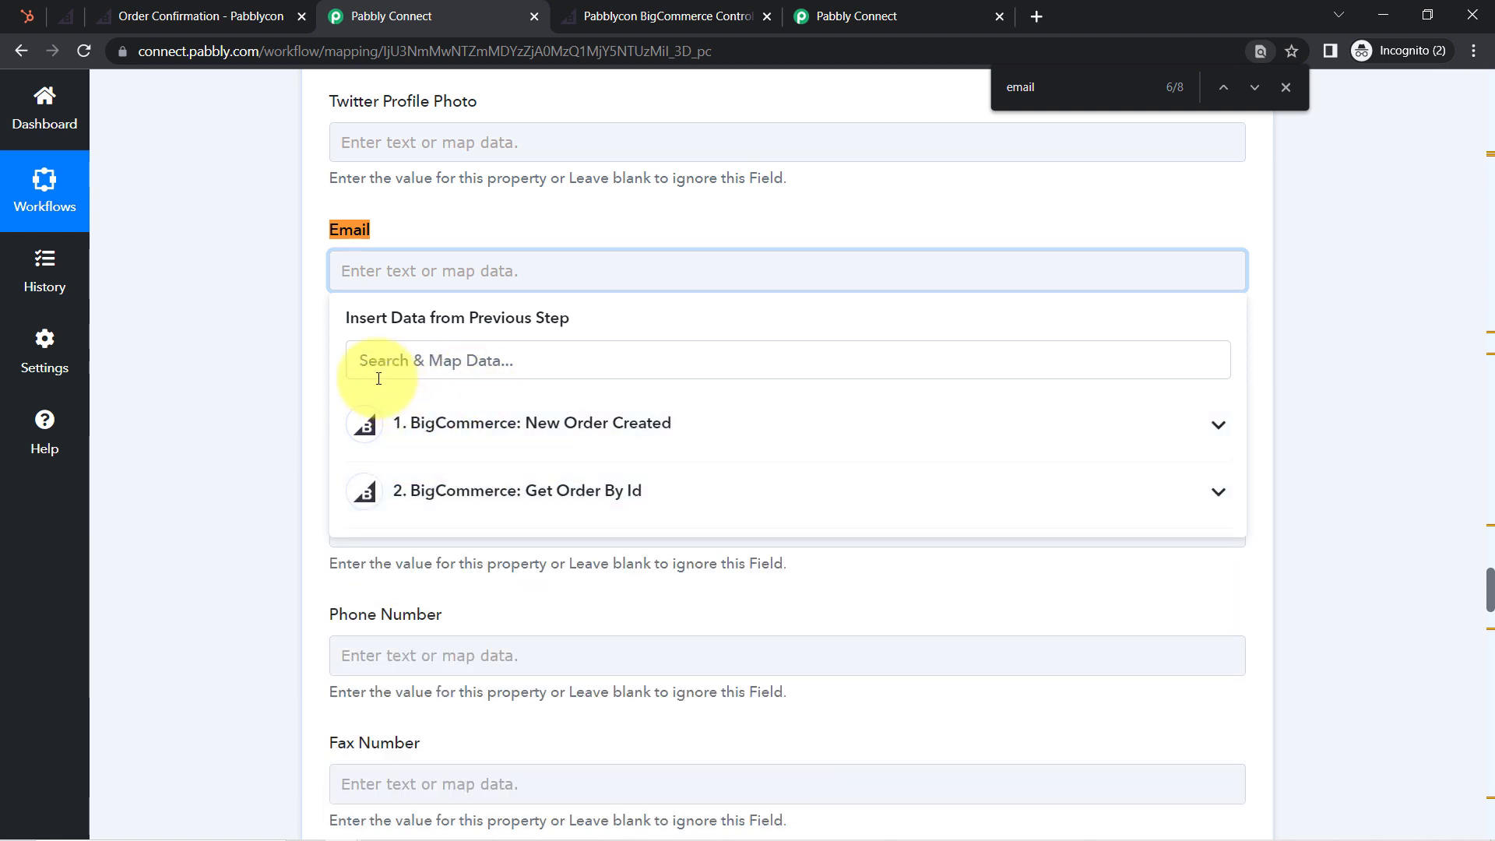
pyautogui.click(349, 356)
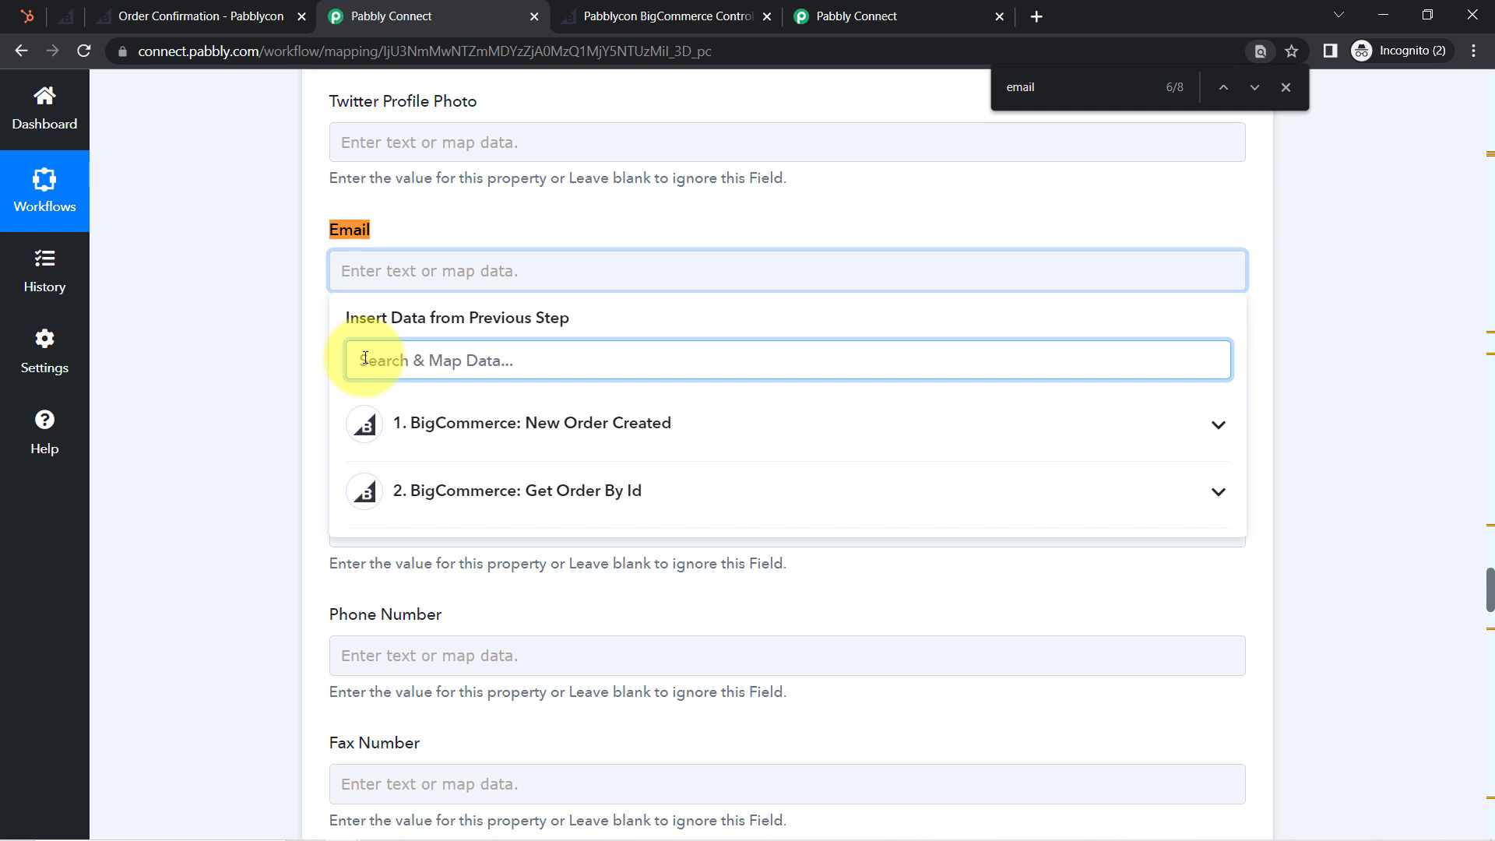
pyautogui.write('@')
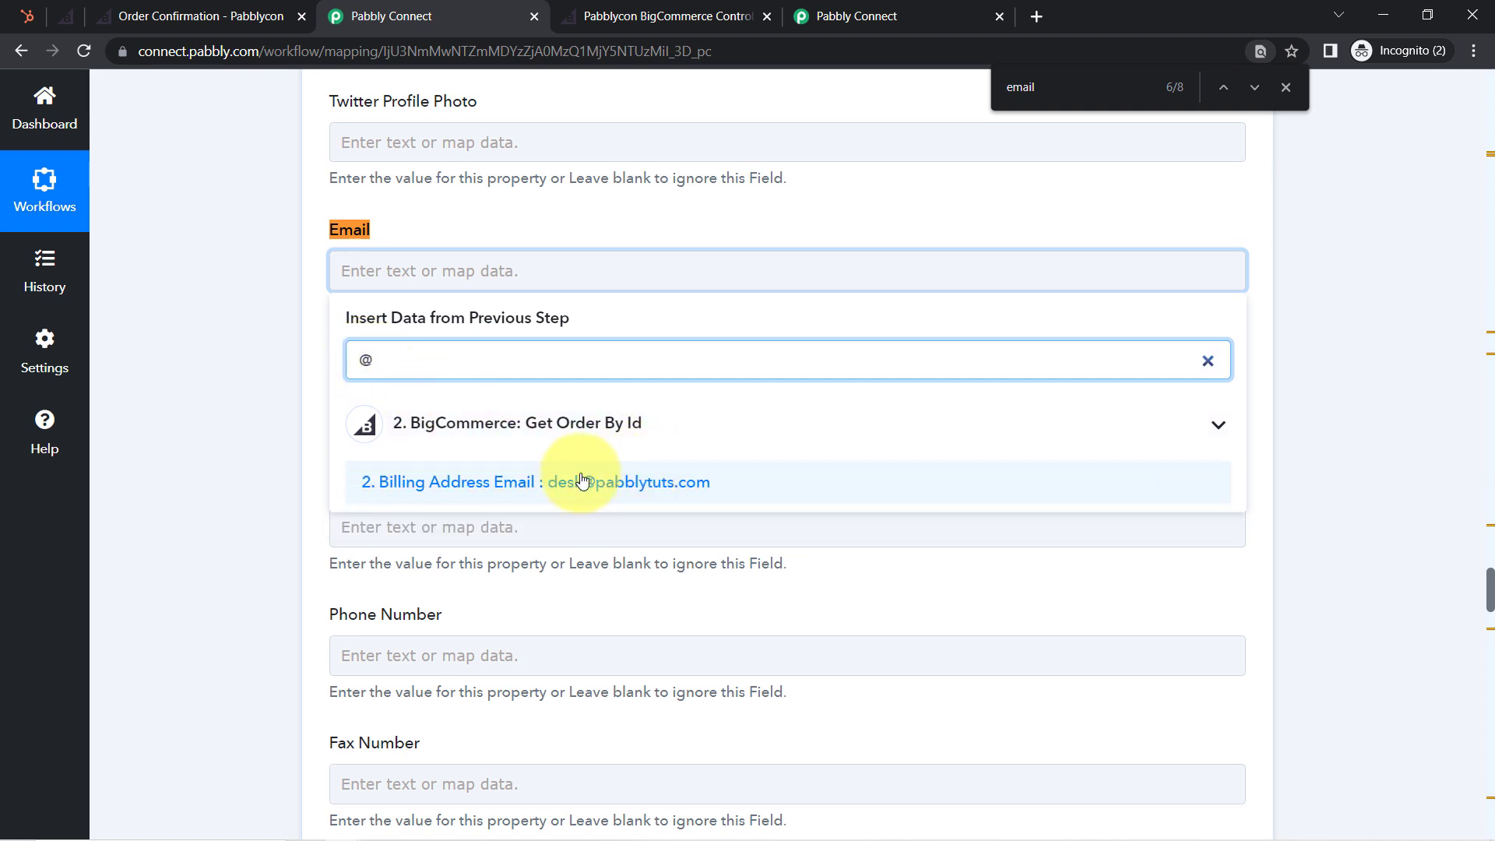
pyautogui.click(653, 489)
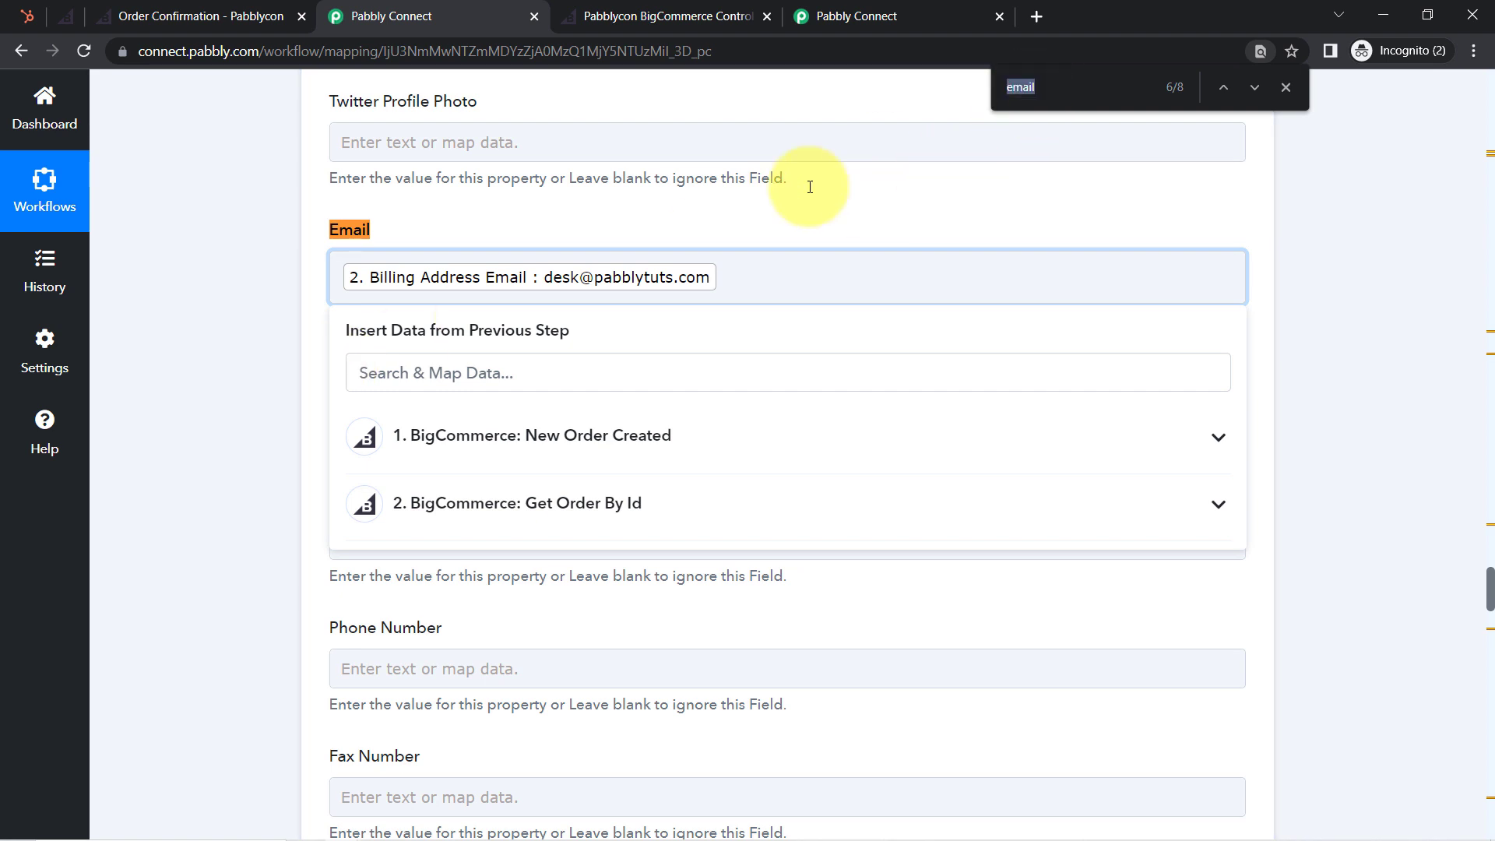
pyautogui.click(185, 537)
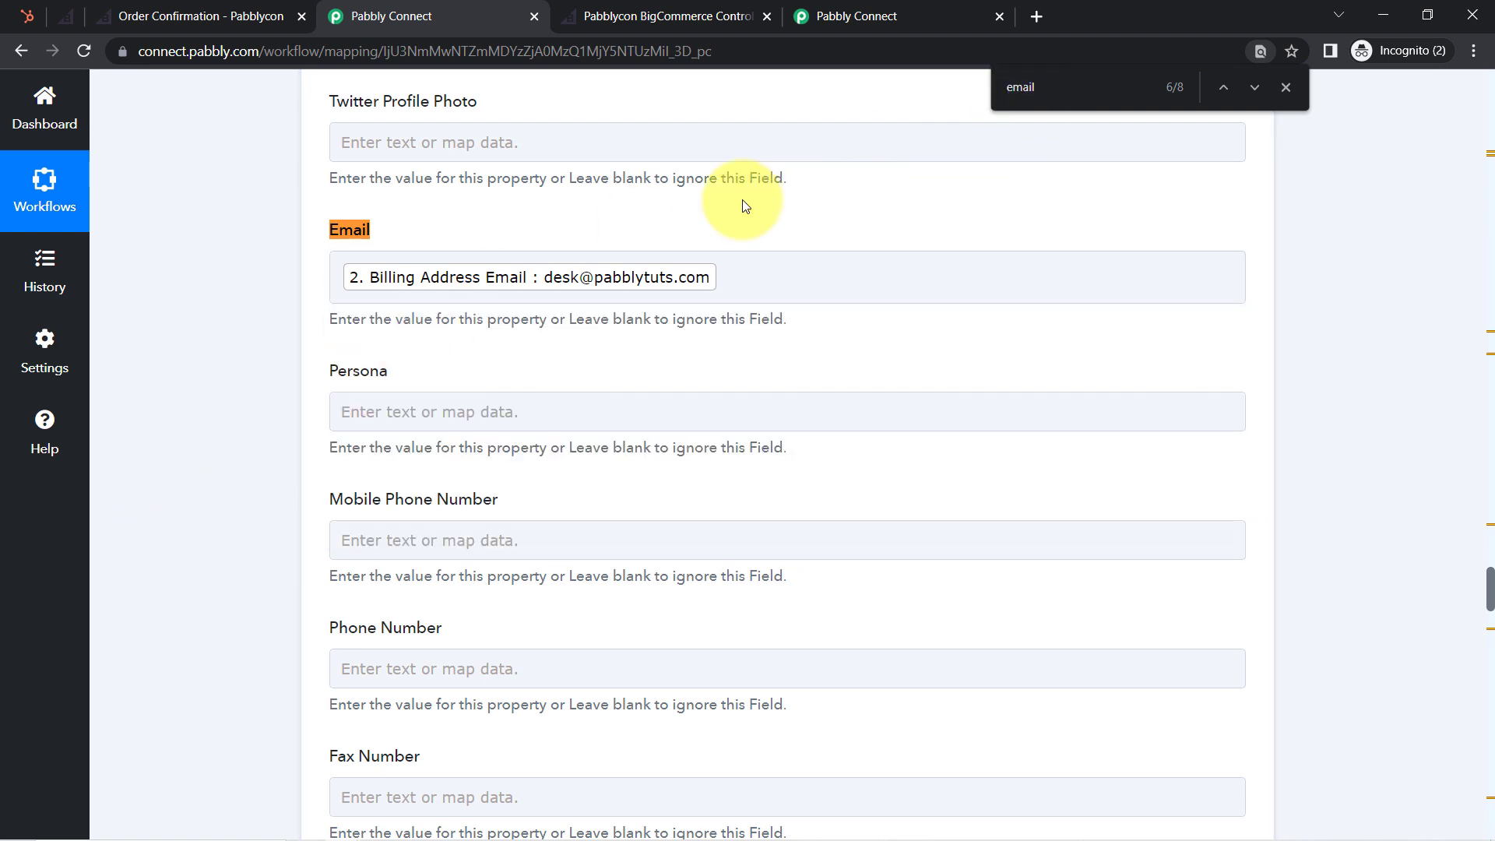
# Step: Find the First Name field by searching the page for "name" and map it to the order's Billing Address First Name
pyautogui.hotkey('ctrl', 'f')
pyautogui.write('name')
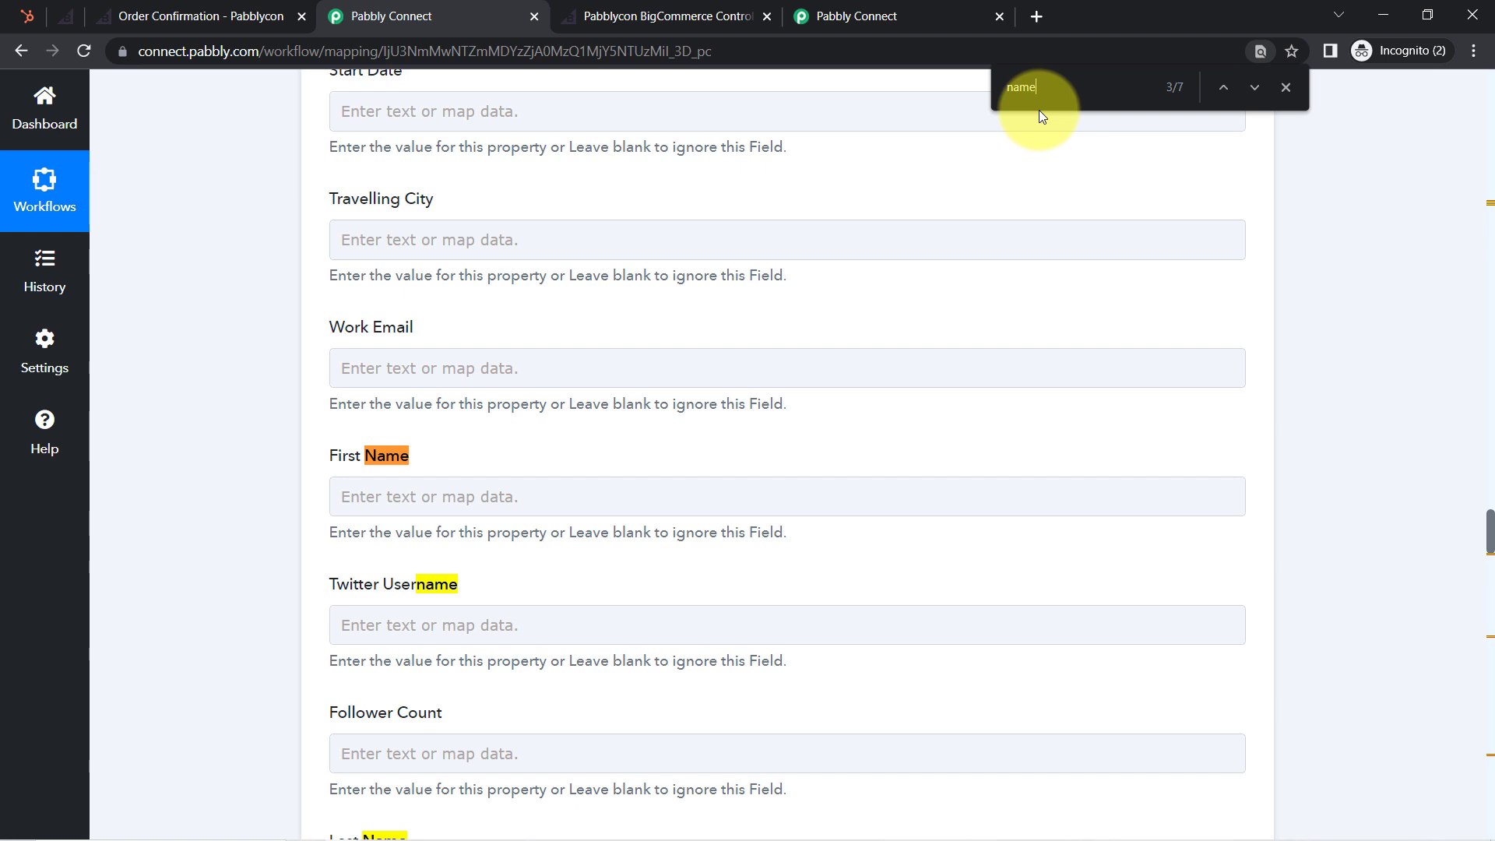
pyautogui.click(359, 496)
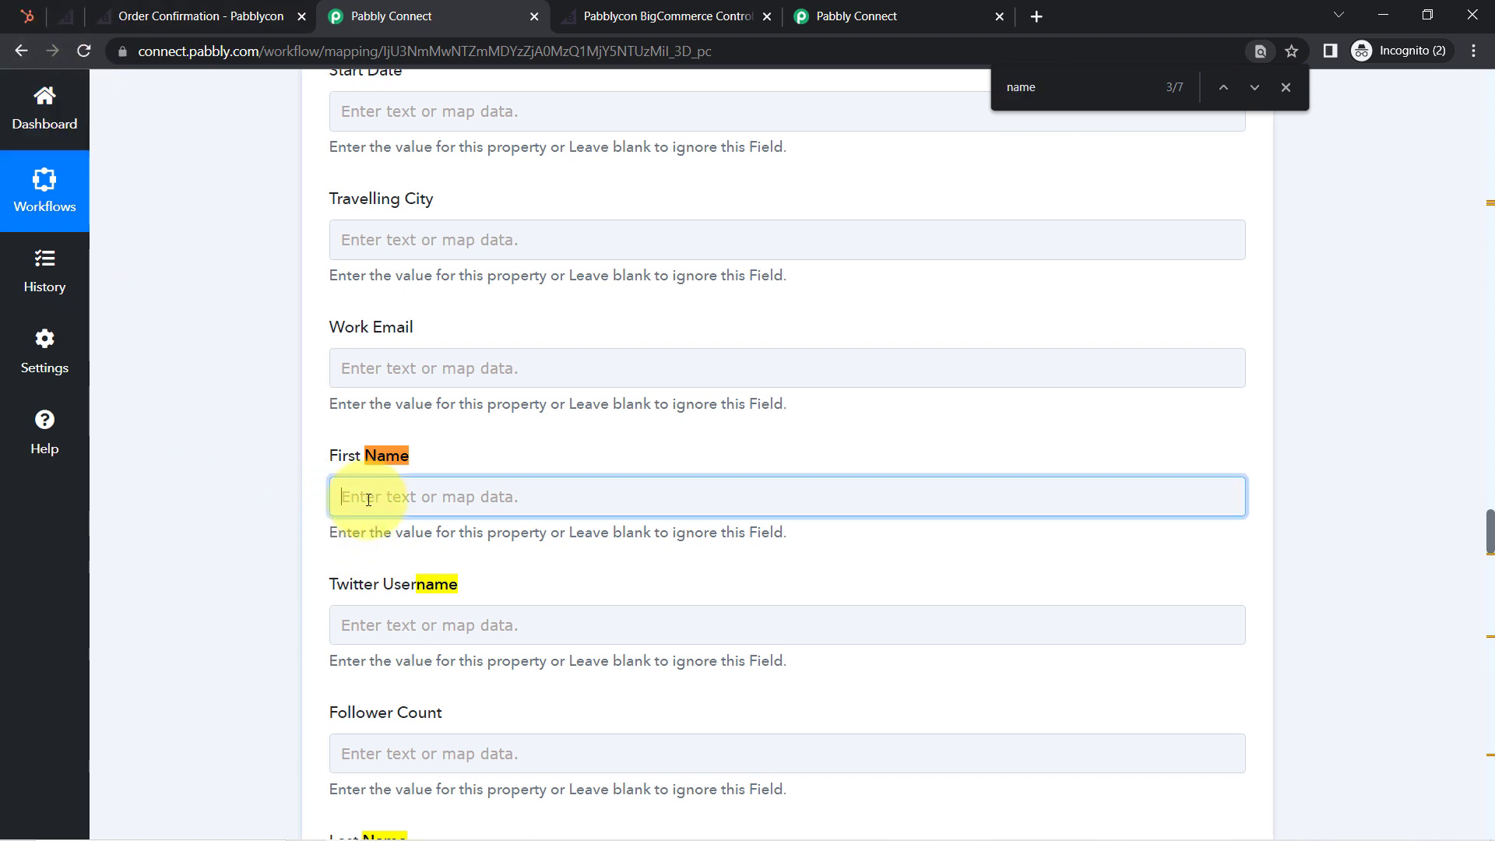
pyautogui.click(389, 580)
pyautogui.write('dem')
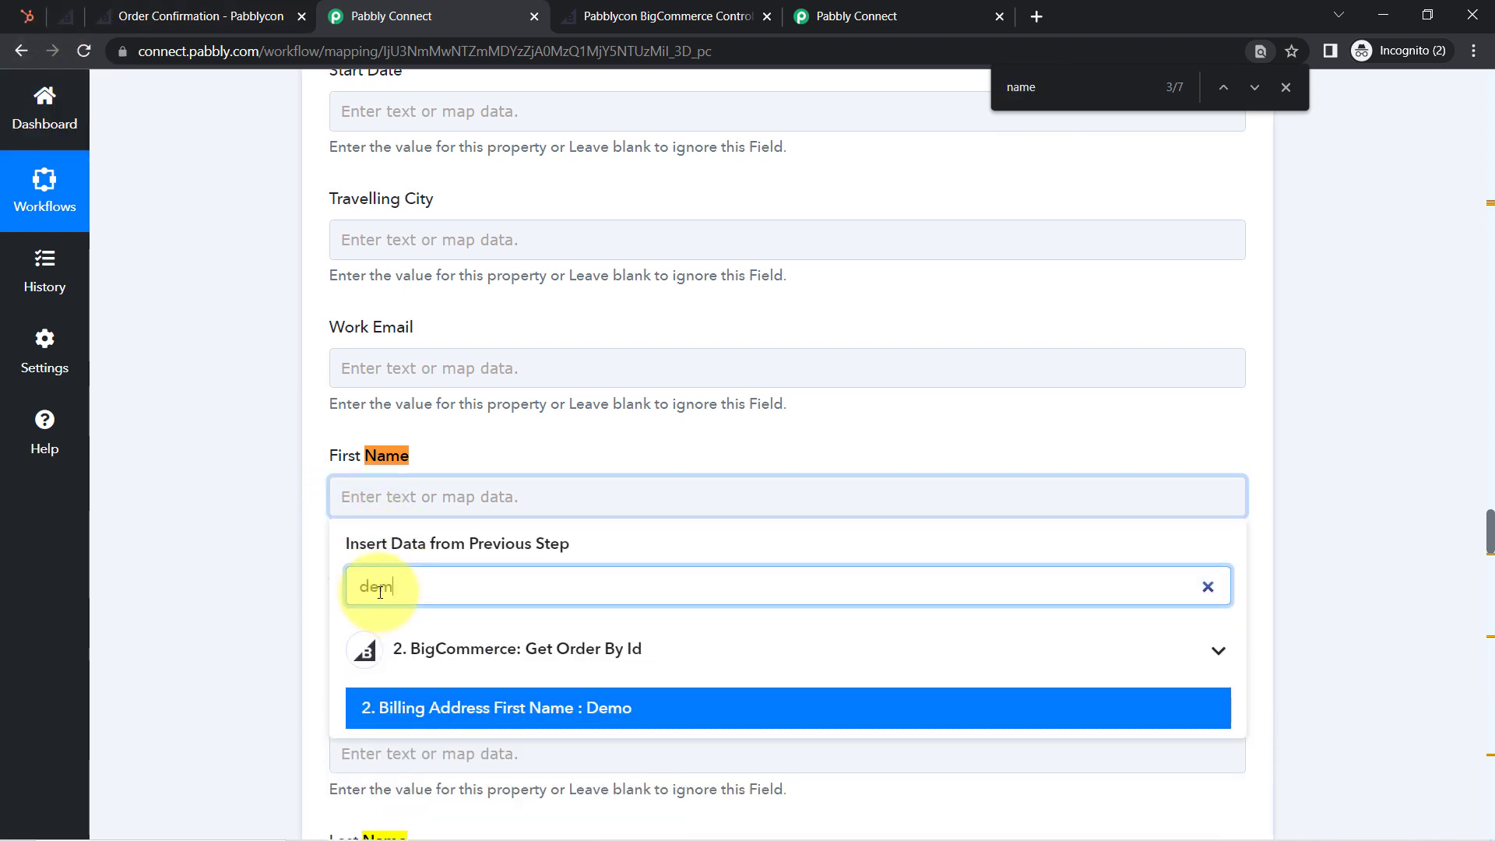
pyautogui.click(583, 708)
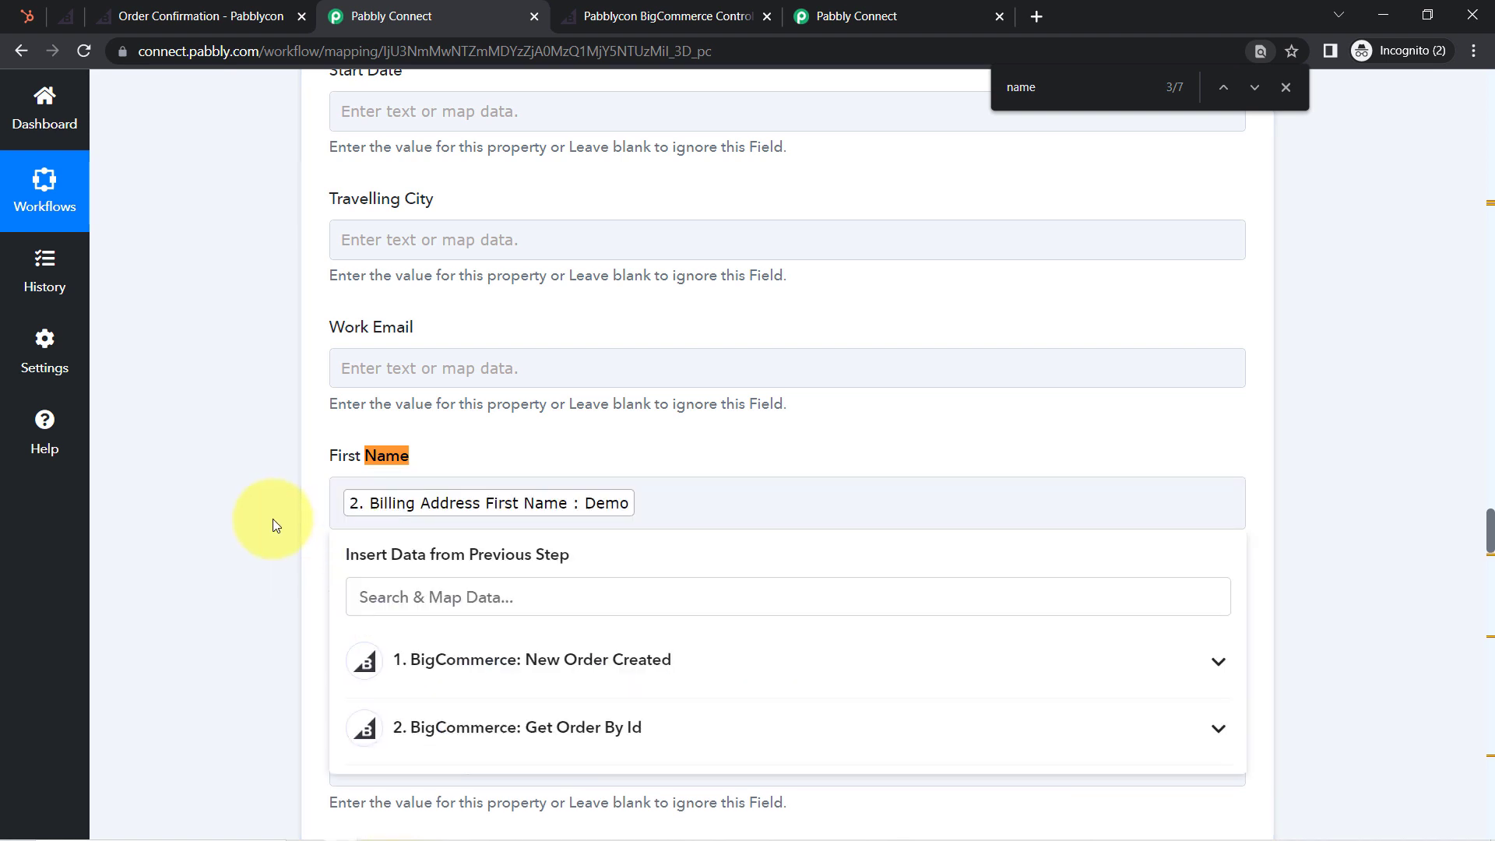
pyautogui.click(272, 518)
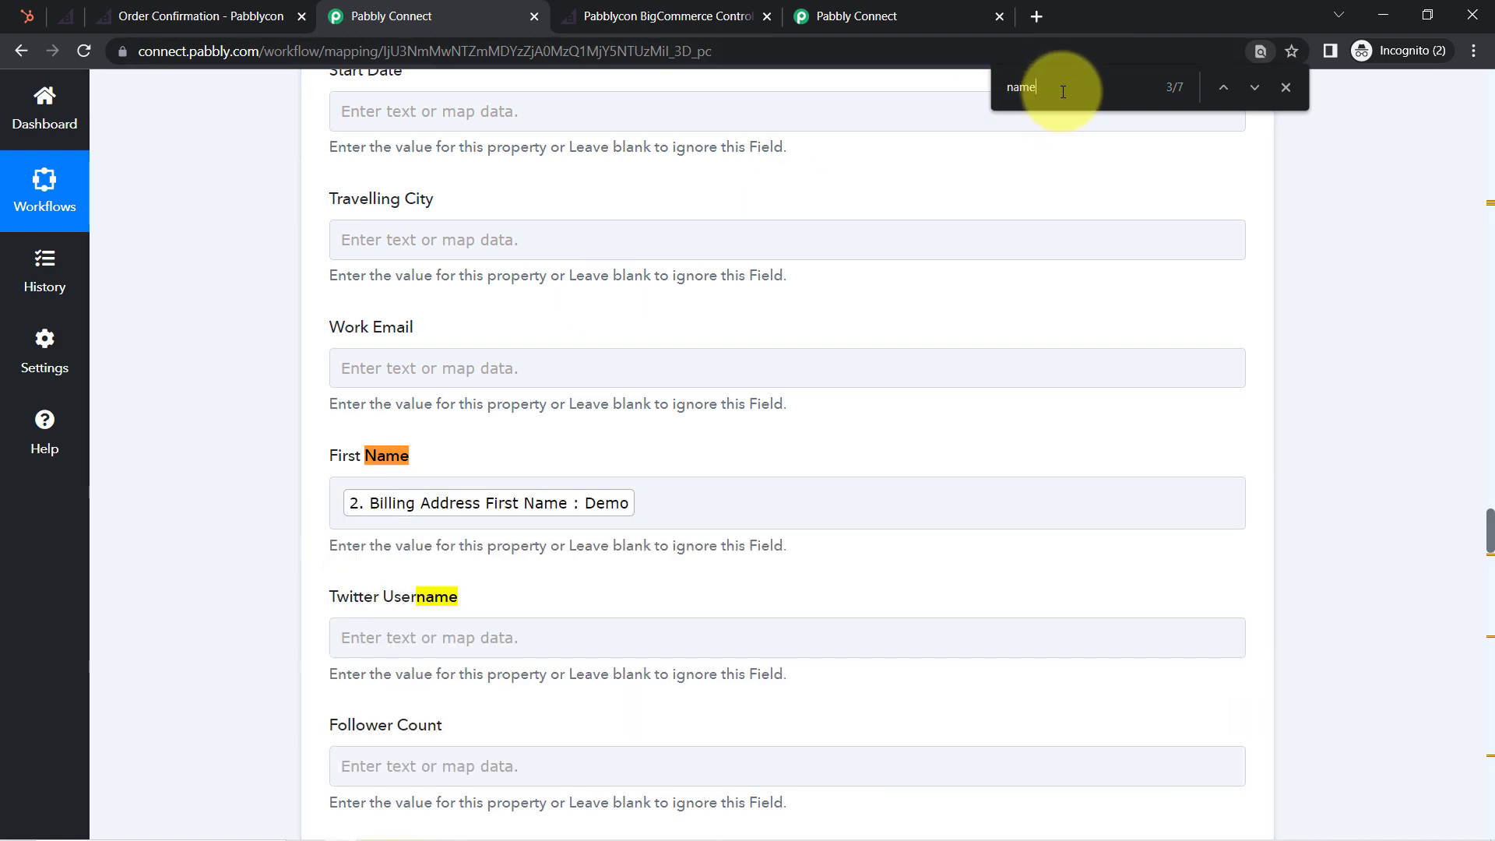
# Step: Go to the Last Name field and map it to Billing Address Last Name from the Get Order By Id step
pyautogui.press('Return')
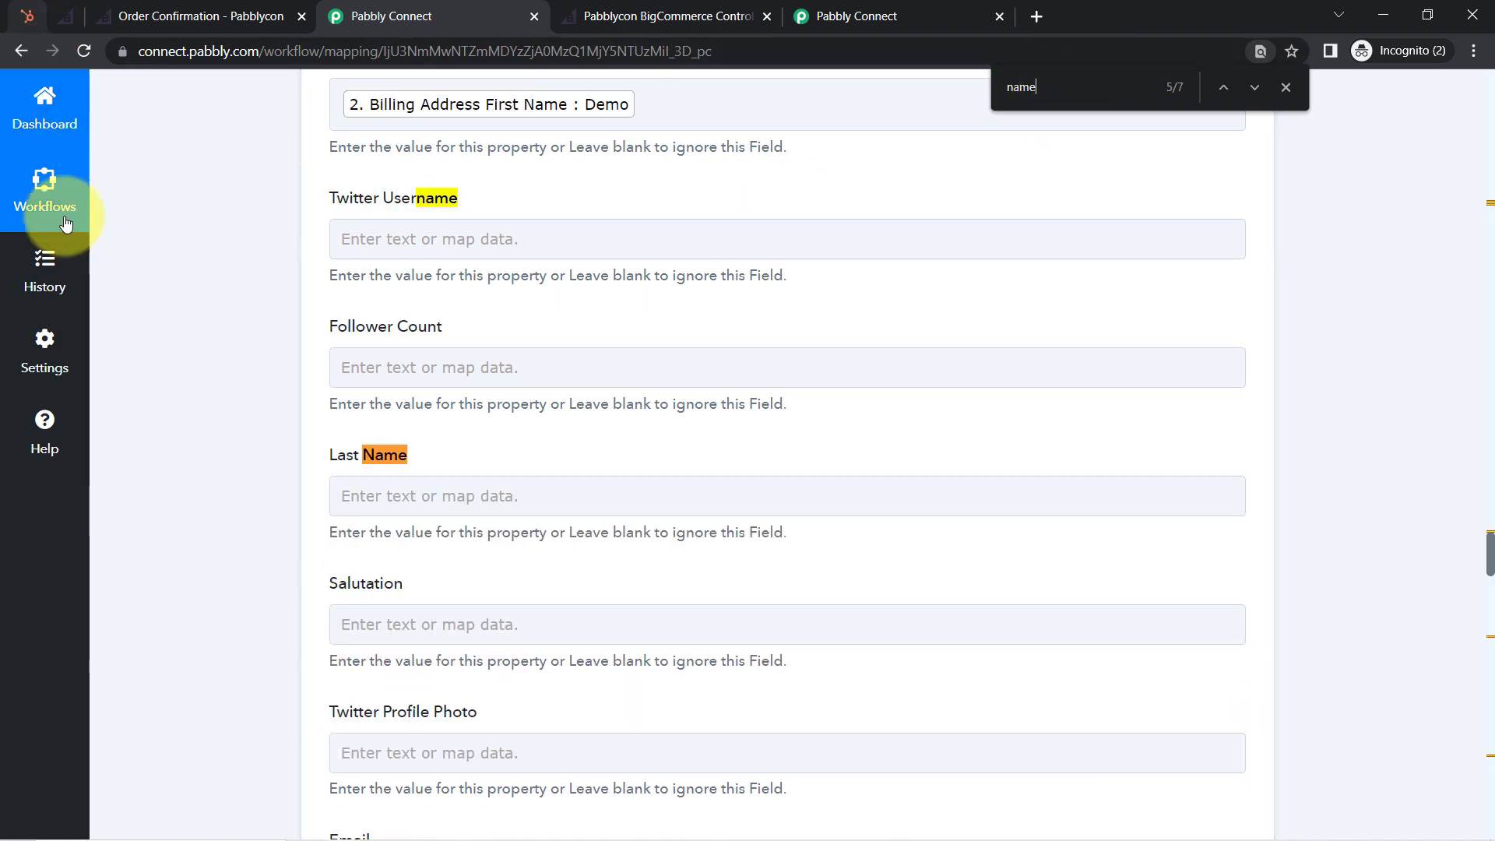
pyautogui.click(383, 495)
pyautogui.click(379, 585)
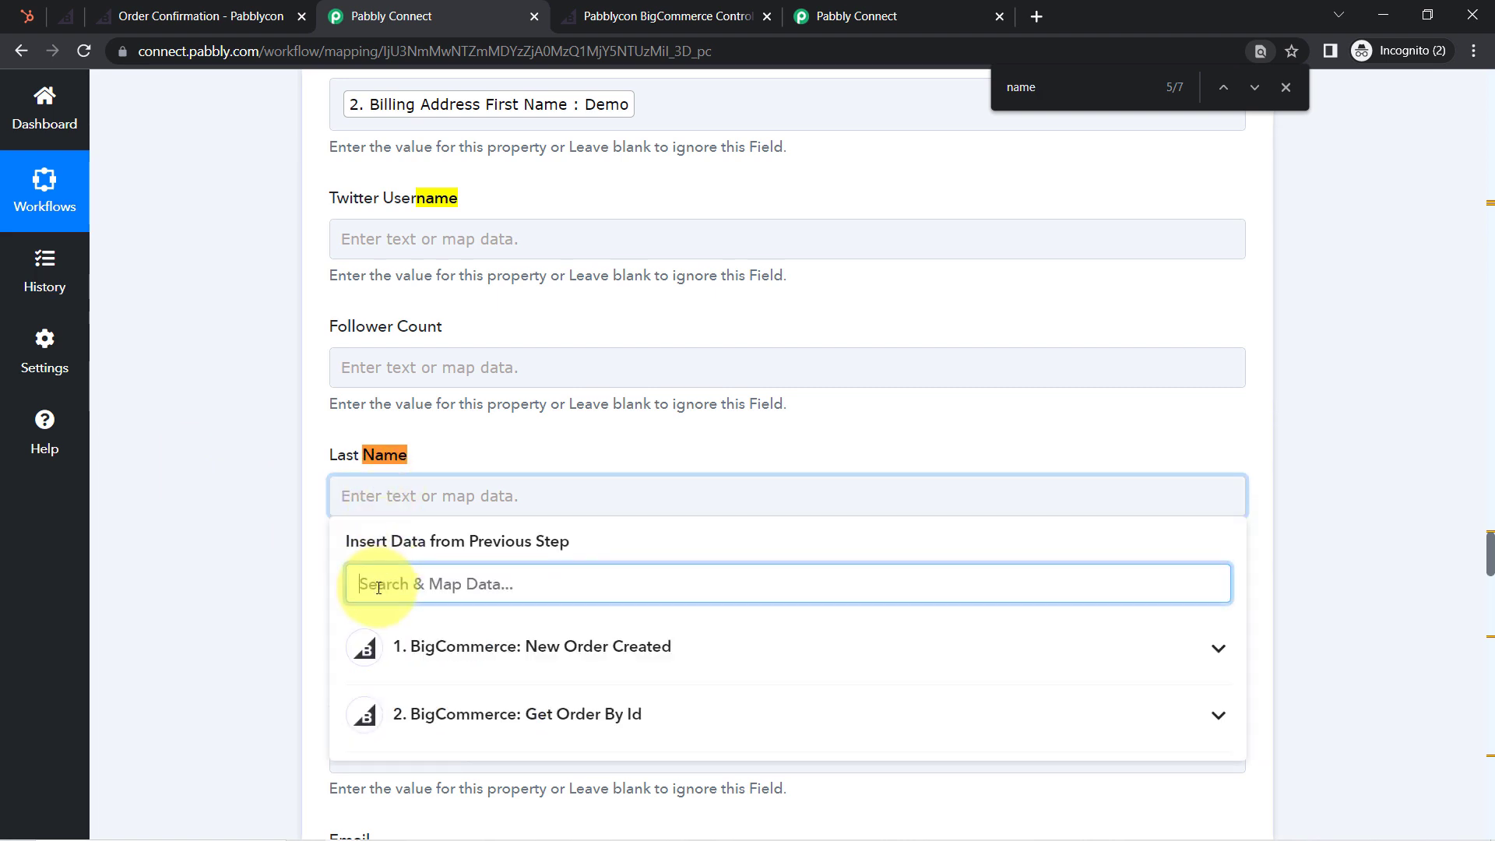
pyautogui.write('use')
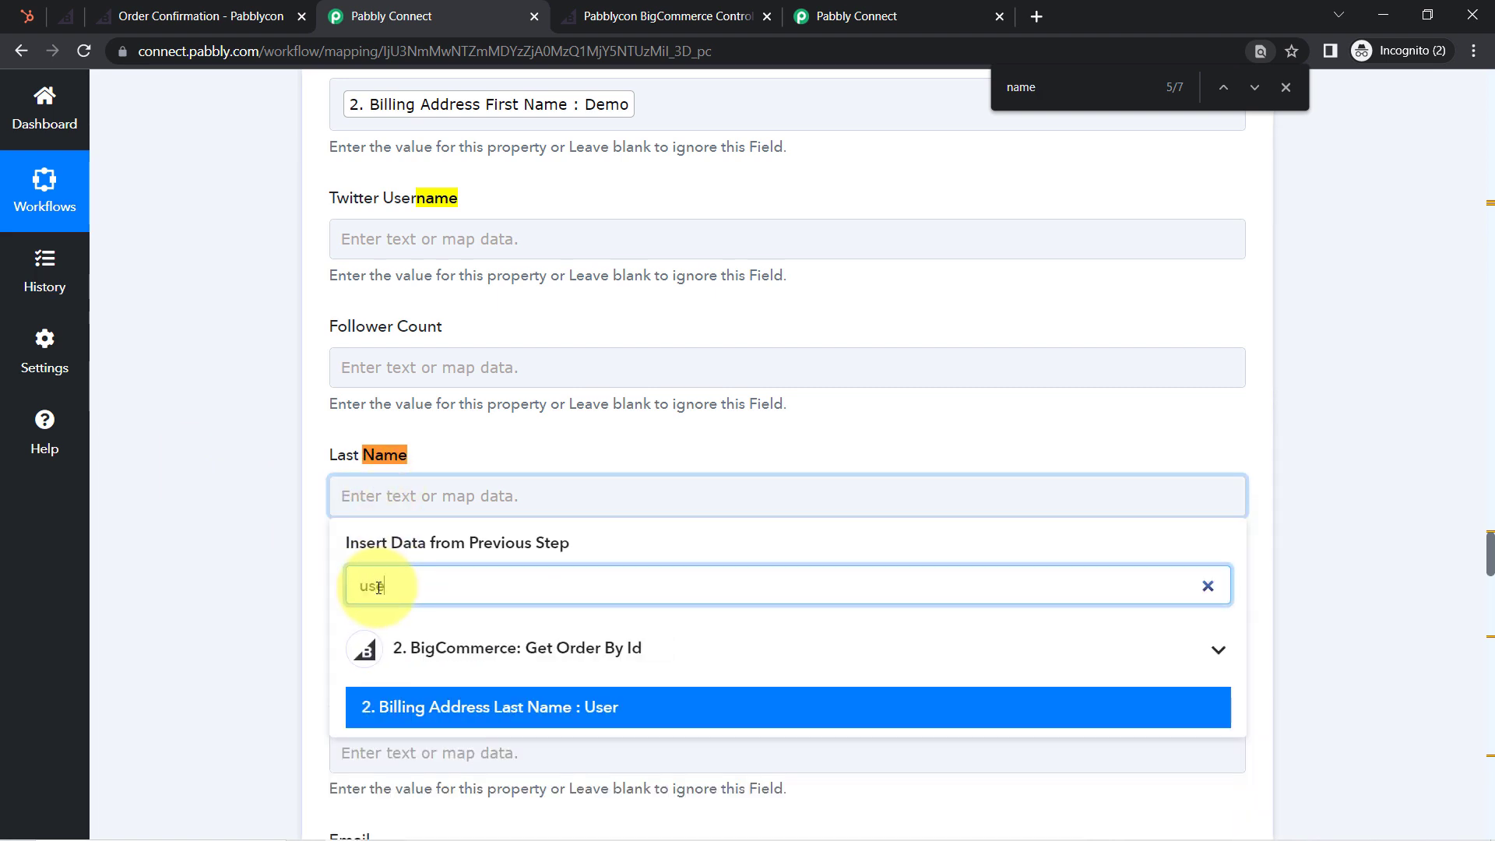
pyautogui.click(535, 711)
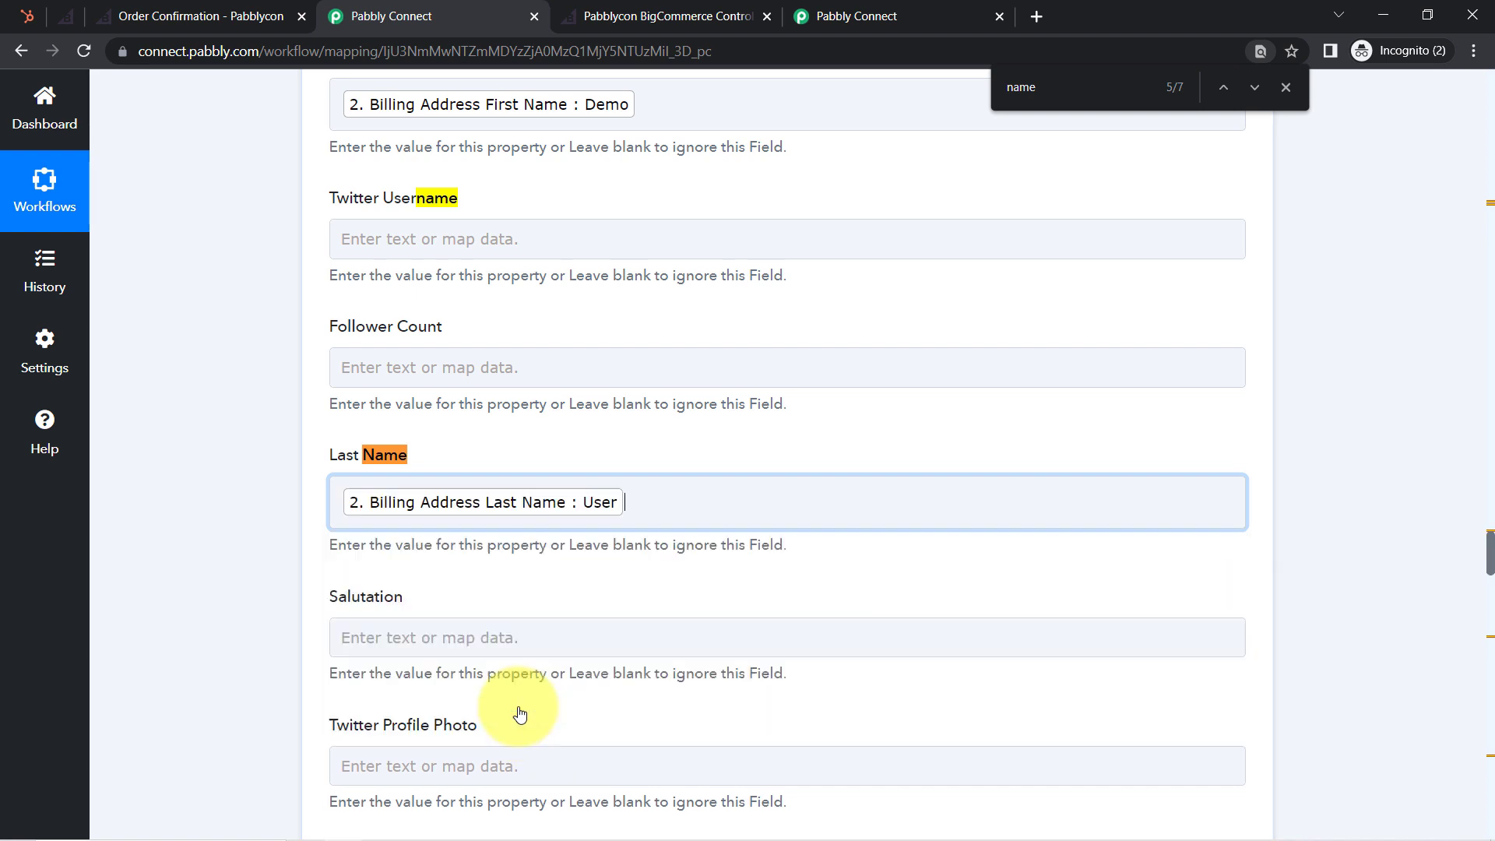
pyautogui.click(255, 487)
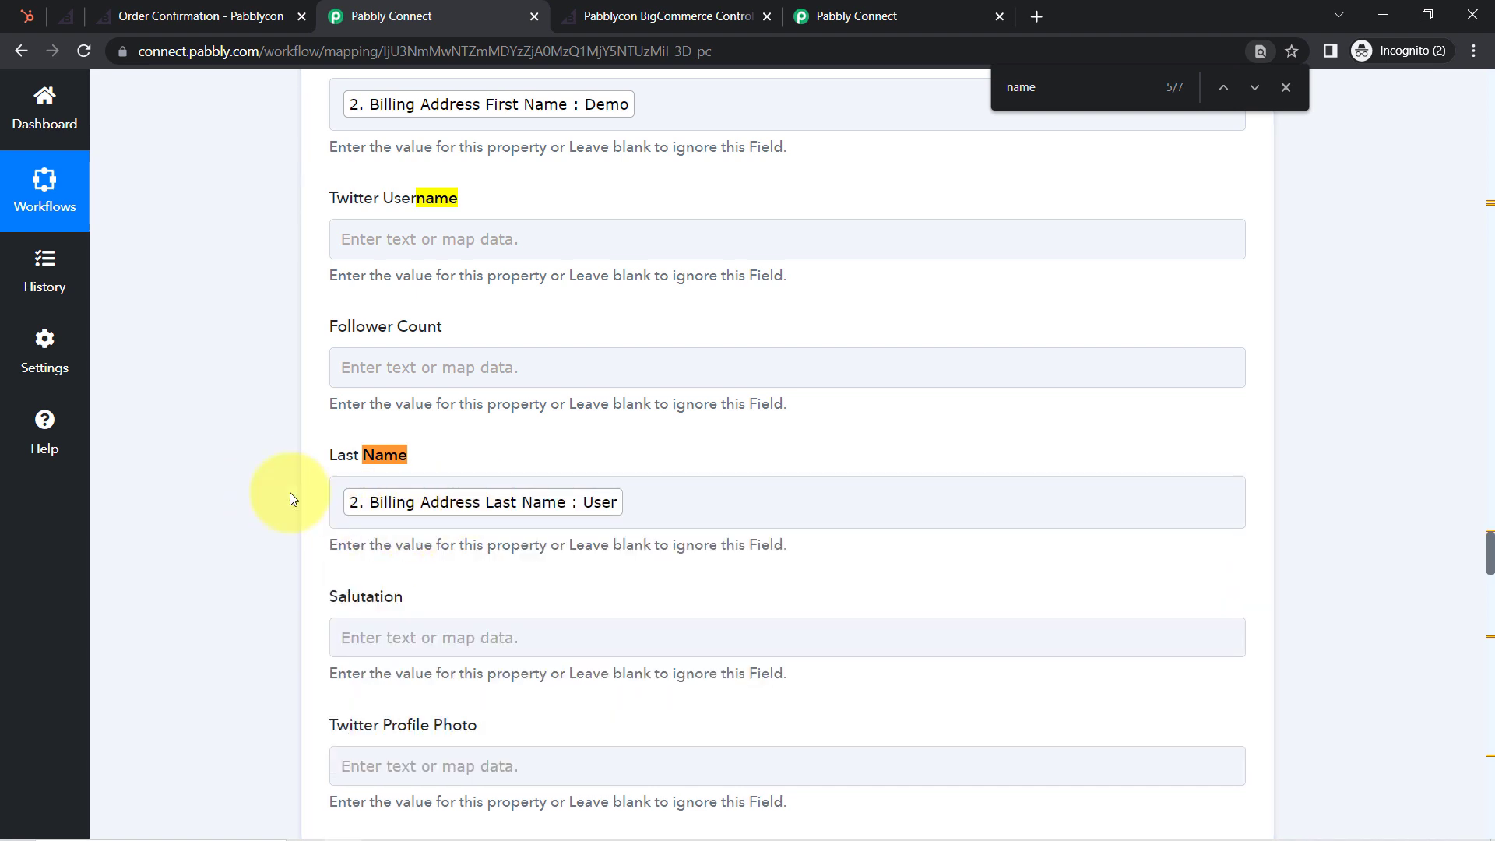
# Step: Find the State/Region field by searching the page for "sta" and map it to the order's Billing Address State
pyautogui.write('sta')
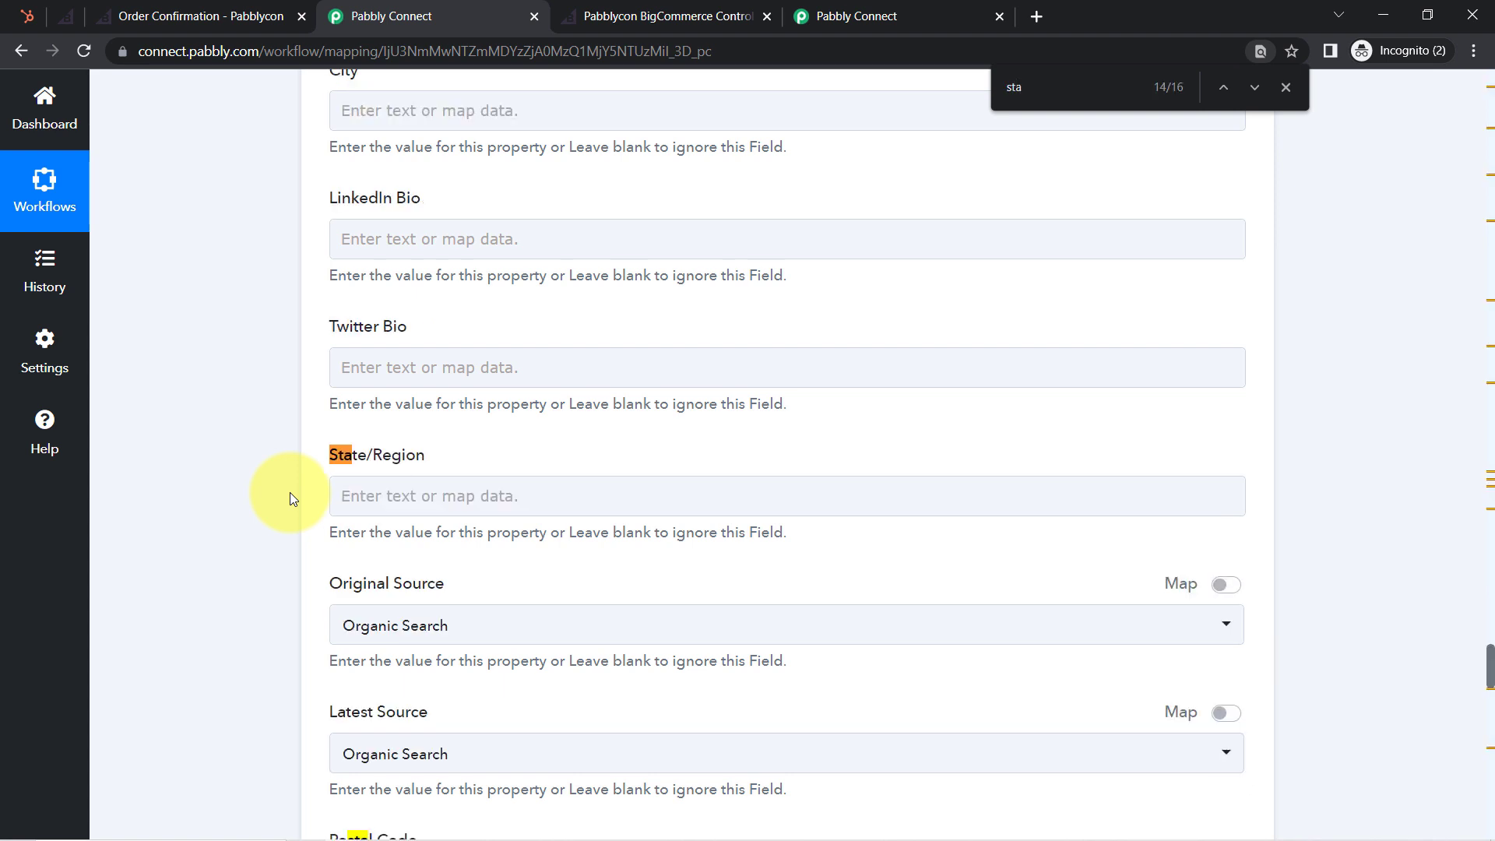
pyautogui.click(348, 496)
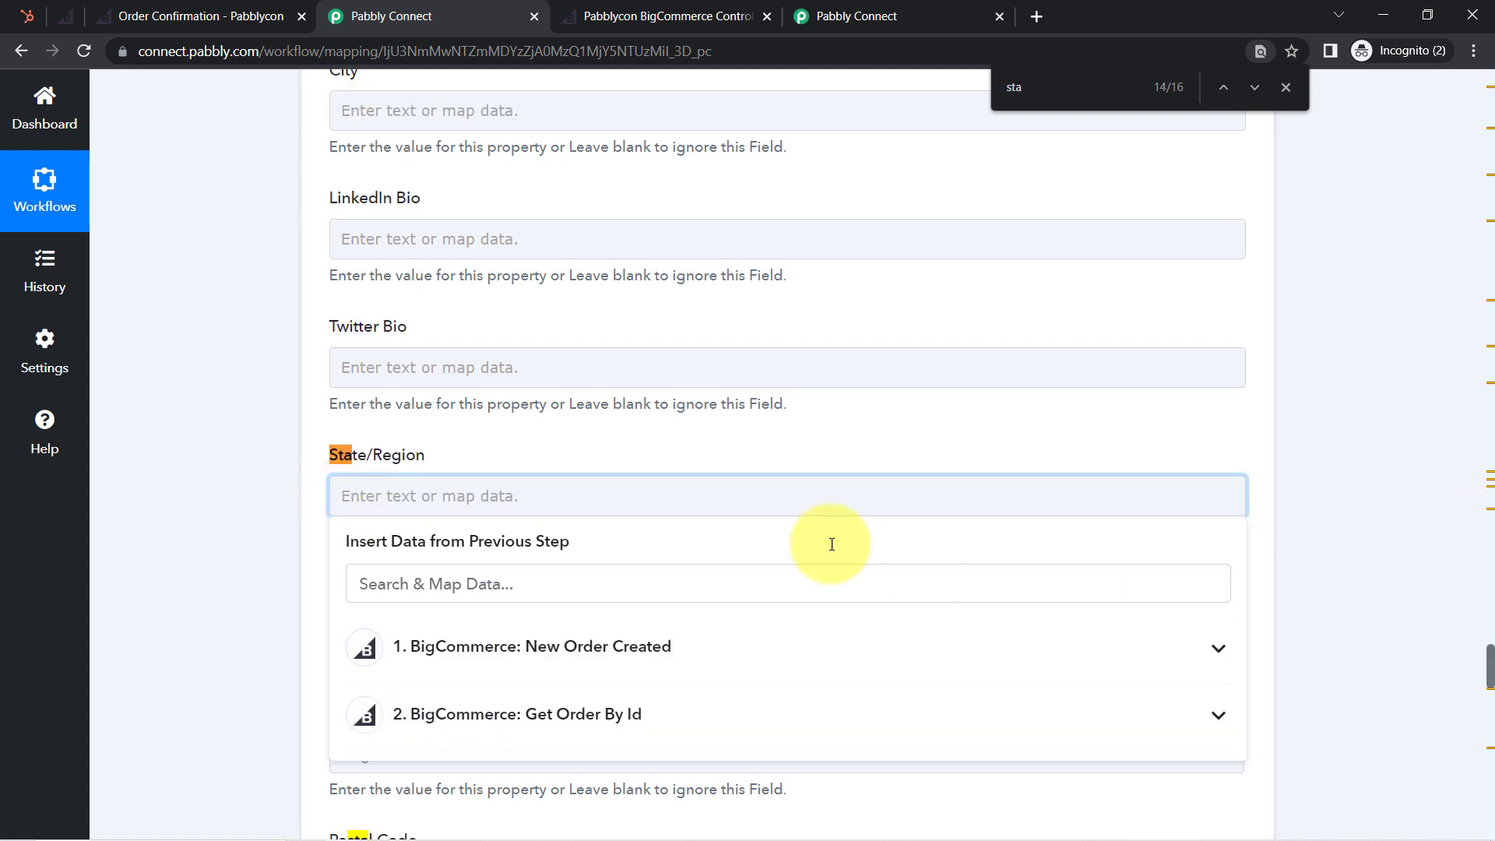
pyautogui.click(667, 632)
pyautogui.moveTo(1491, 671)
pyautogui.mouseDown()
pyautogui.moveTo(1491, 709)
pyautogui.moveTo(1483, 700)
pyautogui.mouseUp()
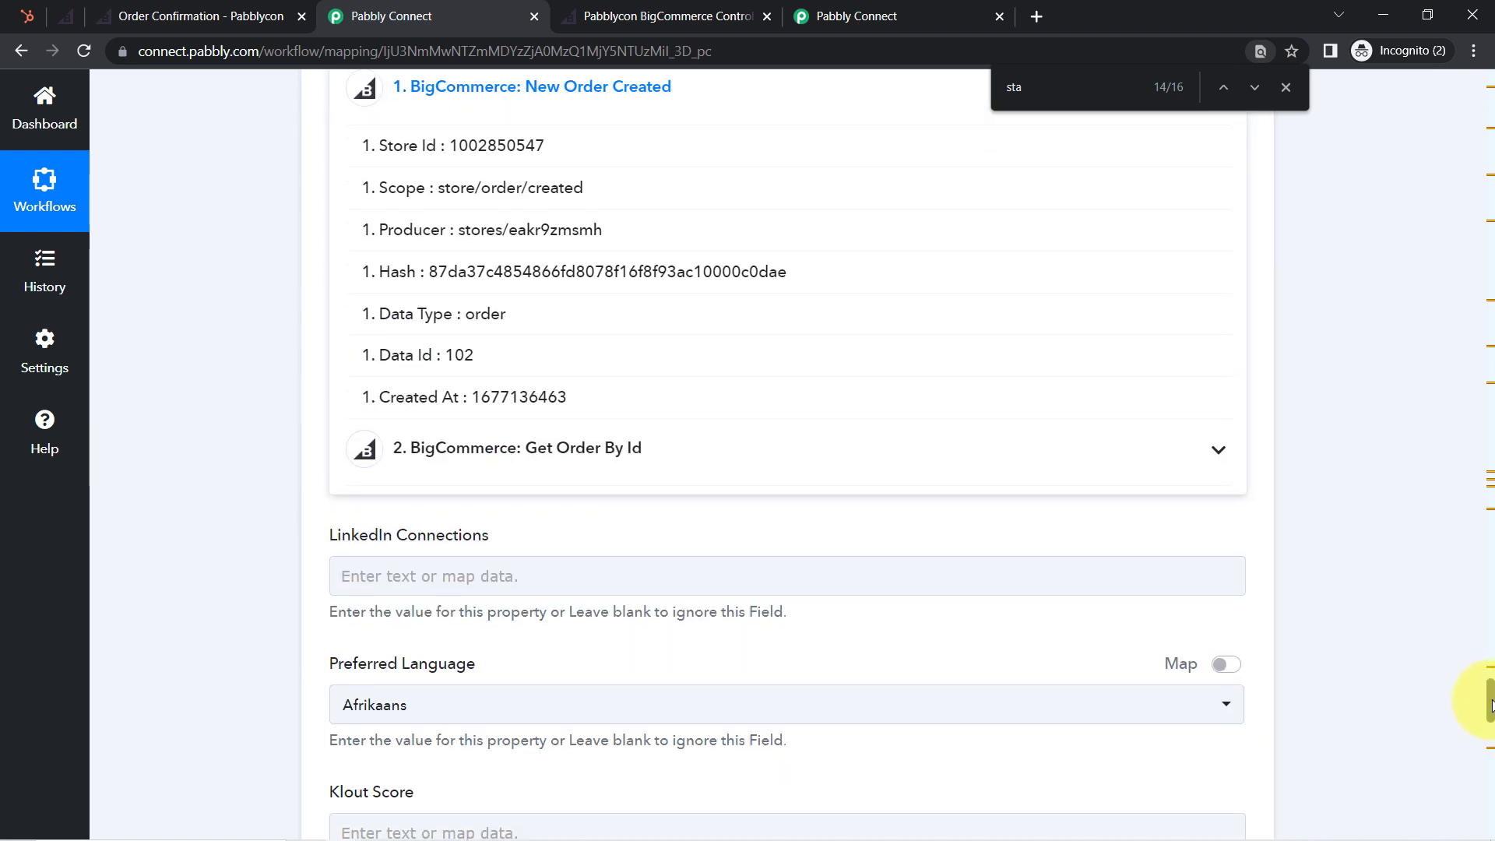
pyautogui.click(599, 456)
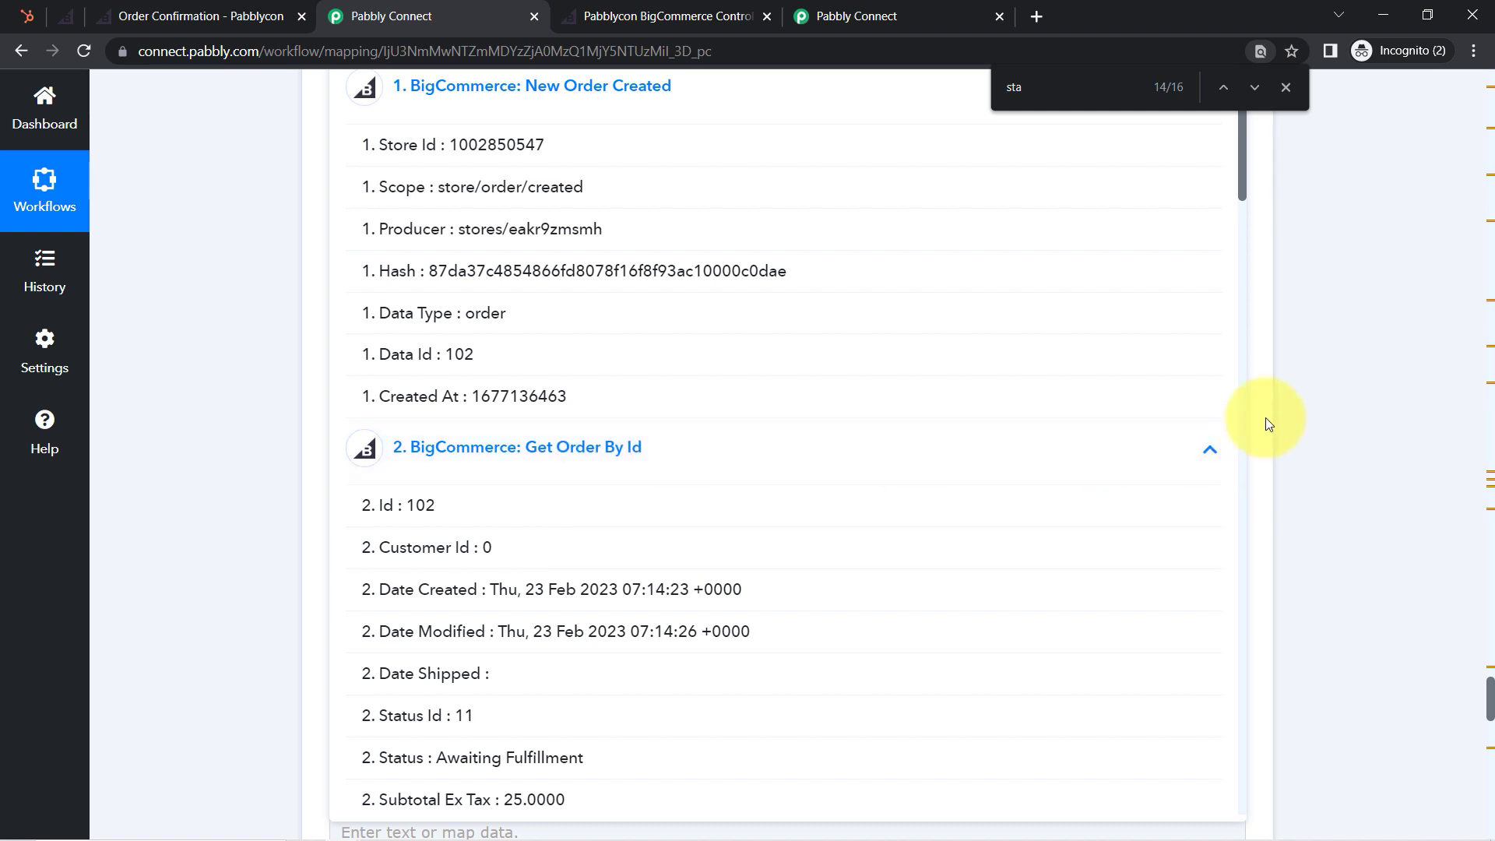
pyautogui.moveTo(1241, 177); pyautogui.dragTo(1207, 661)
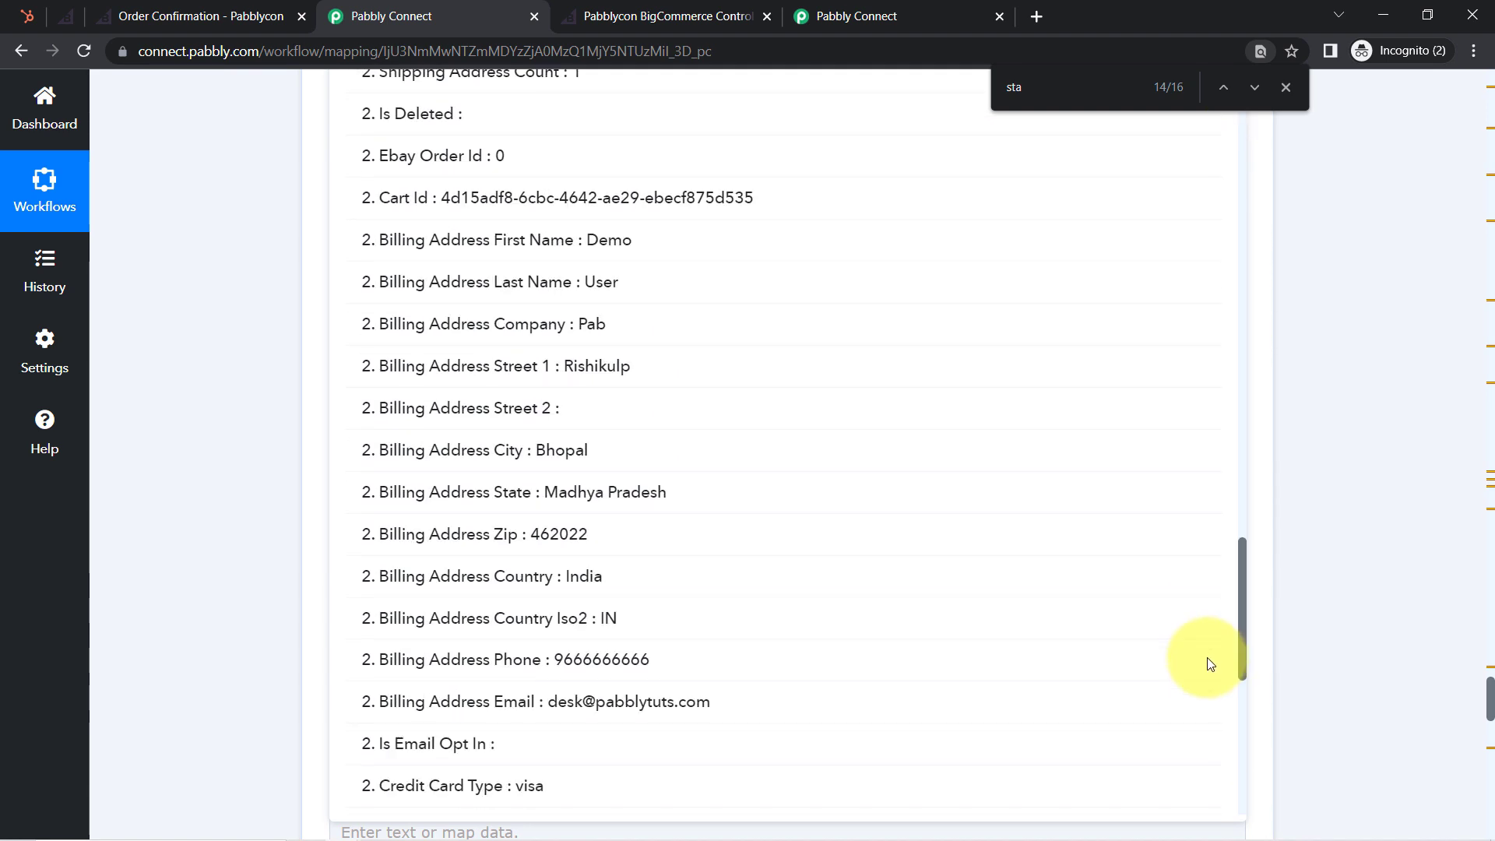
pyautogui.click(549, 501)
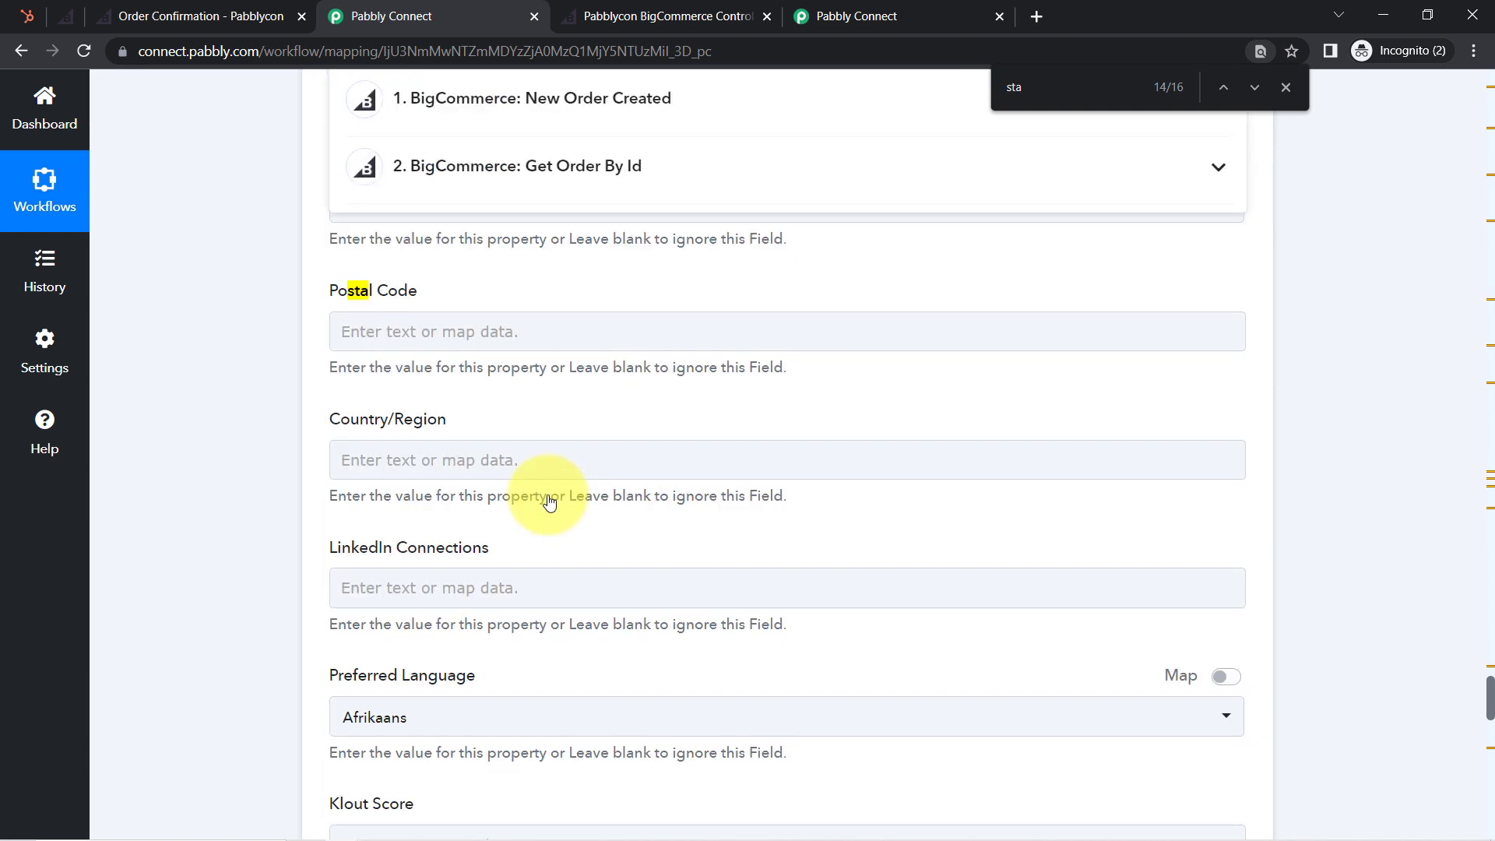
pyautogui.click(246, 355)
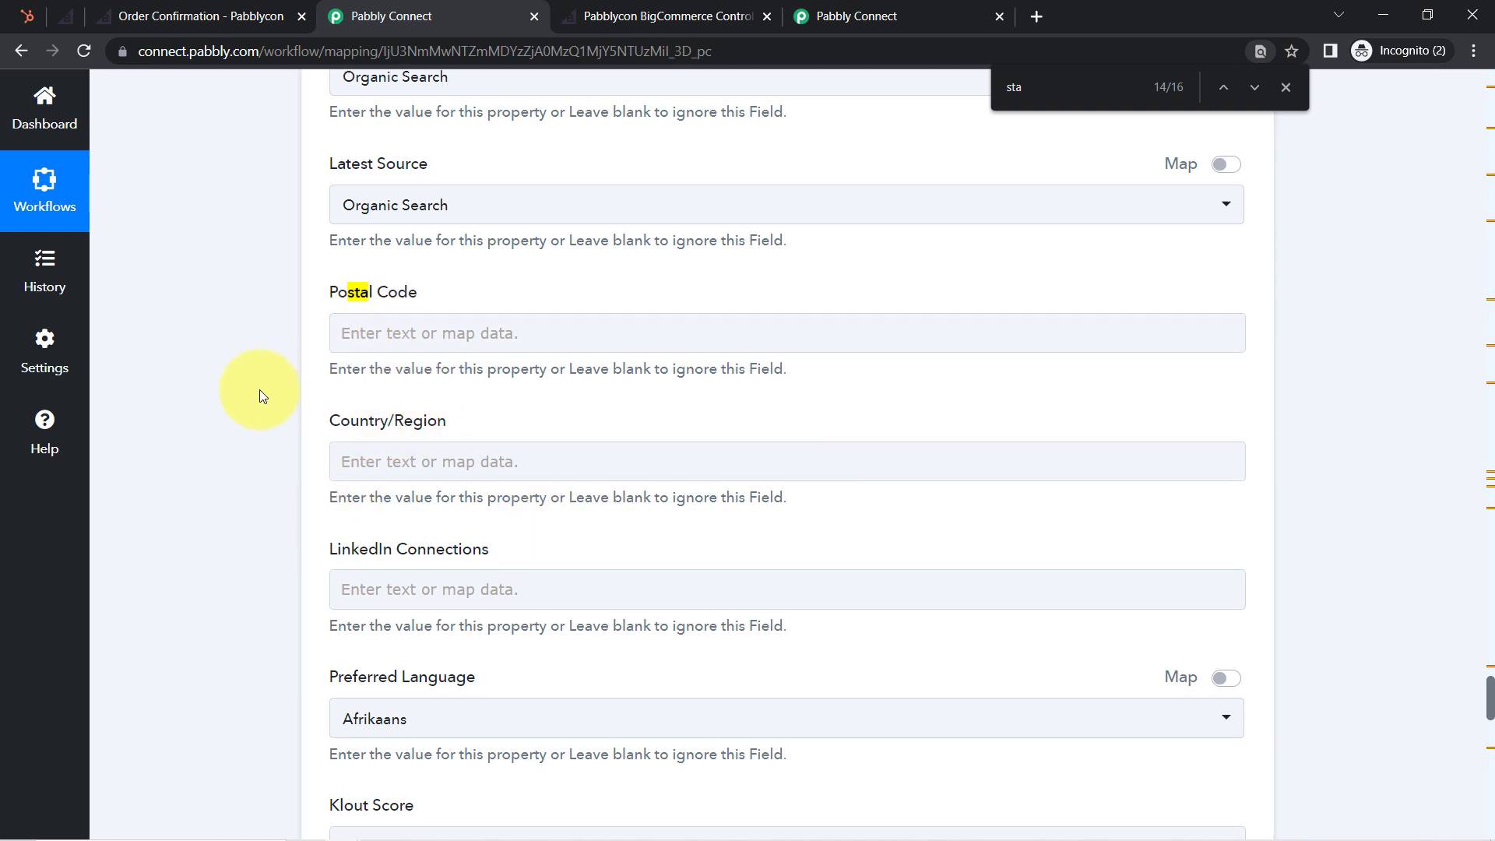
# Step: Map Postal Code to Billing Address Zip and Country/Region to Geoip Country from the Get Order By Id step
pyautogui.scroll(4, 259, 389)
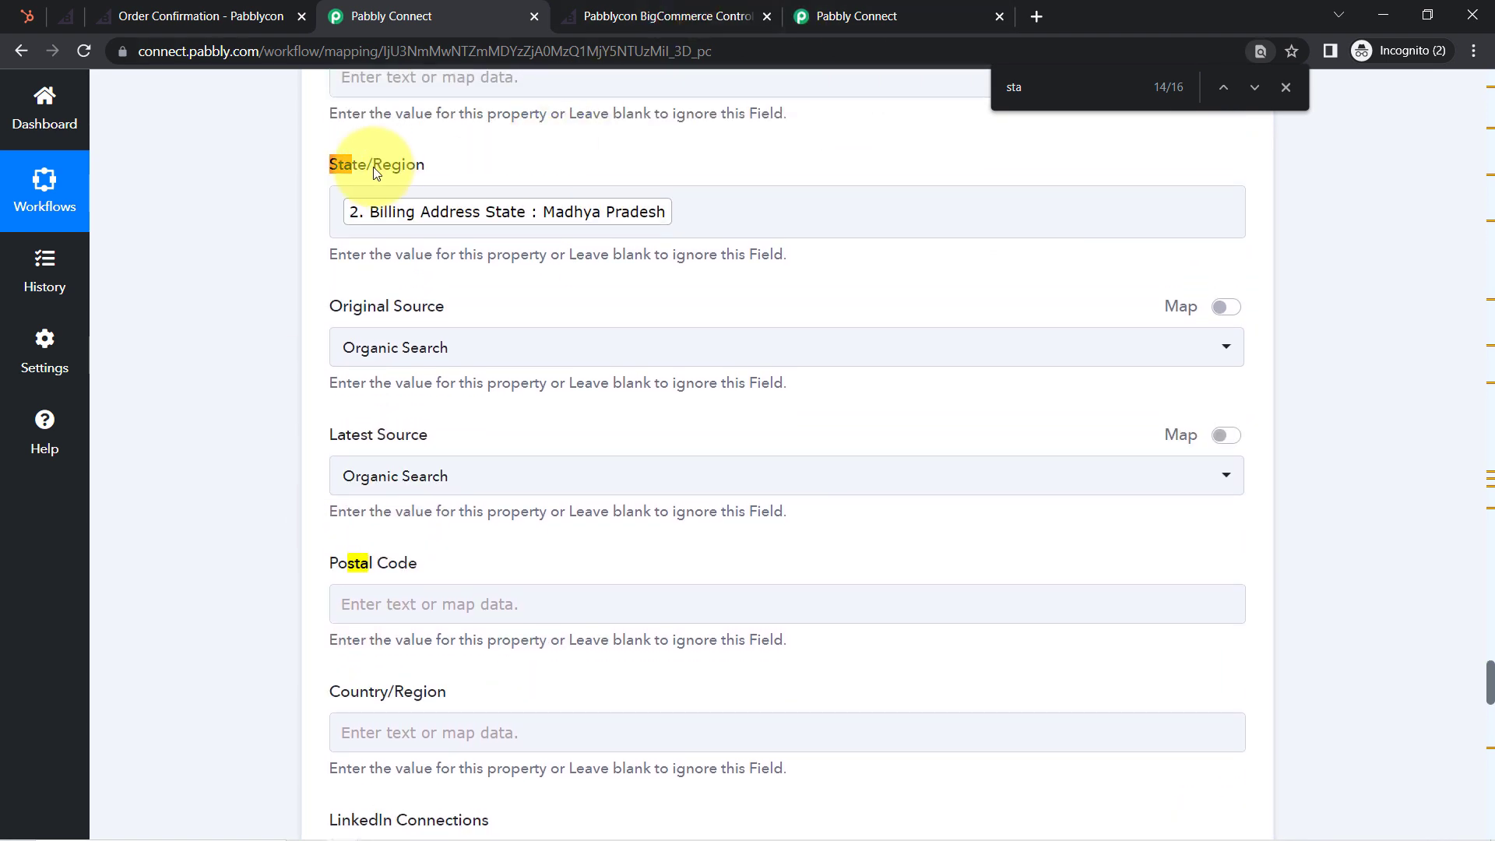
pyautogui.click(362, 593)
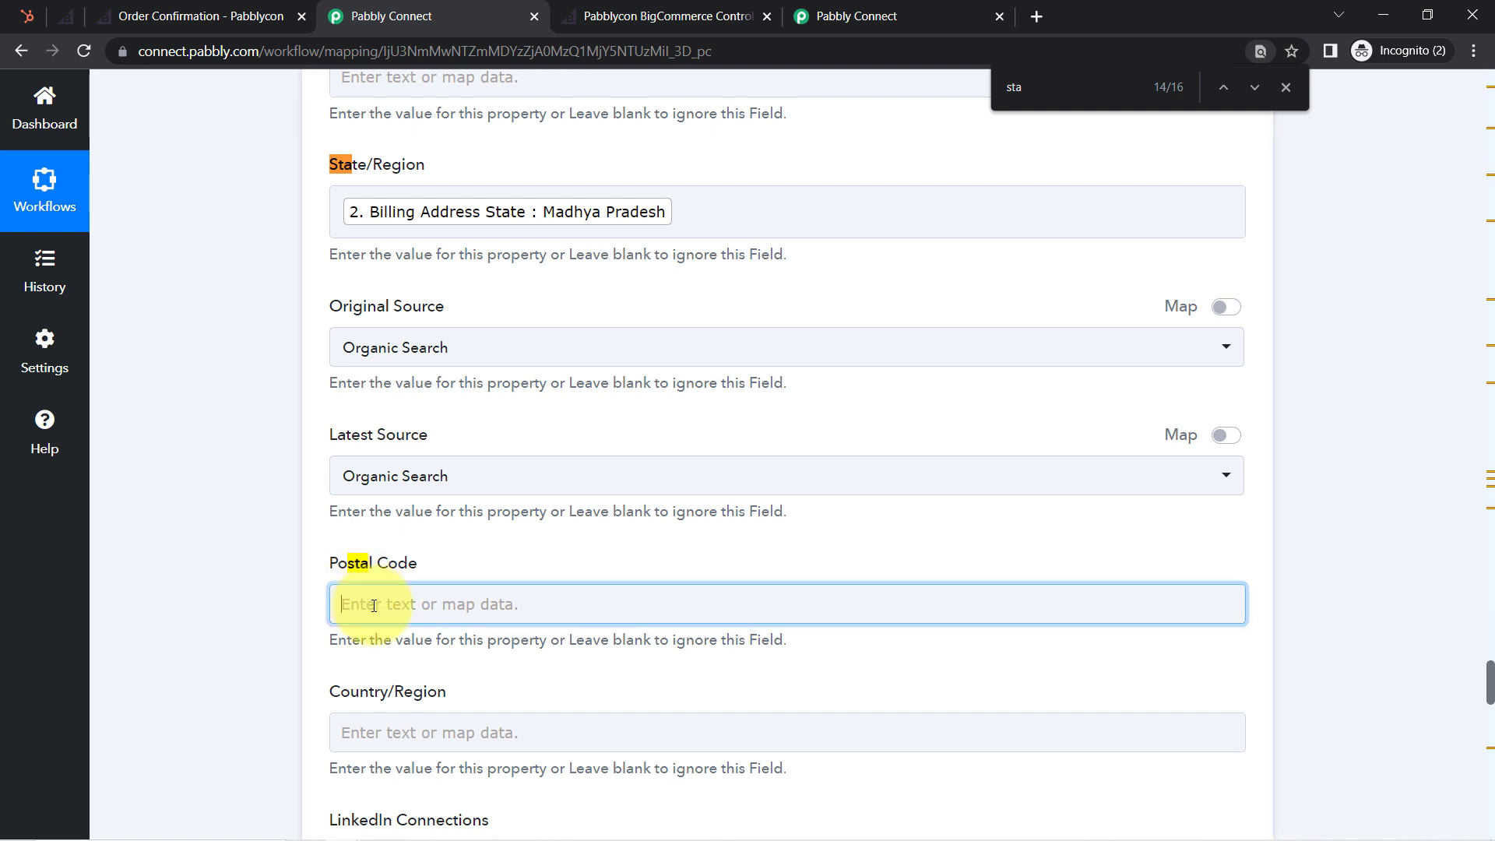
pyautogui.moveTo(1488, 683); pyautogui.dragTo(1488, 702)
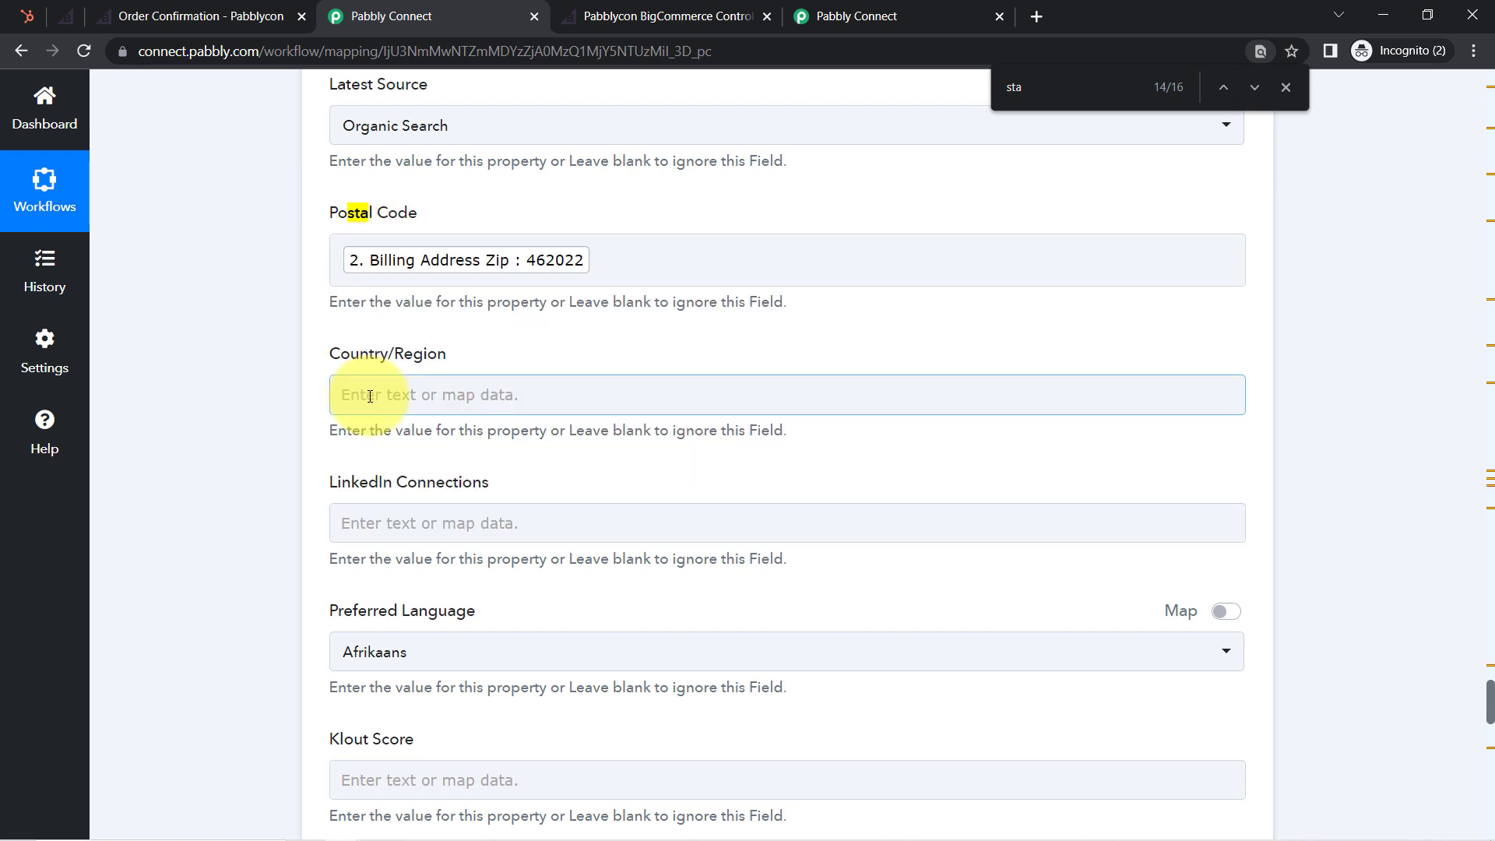
pyautogui.click(370, 396)
pyautogui.click(376, 484)
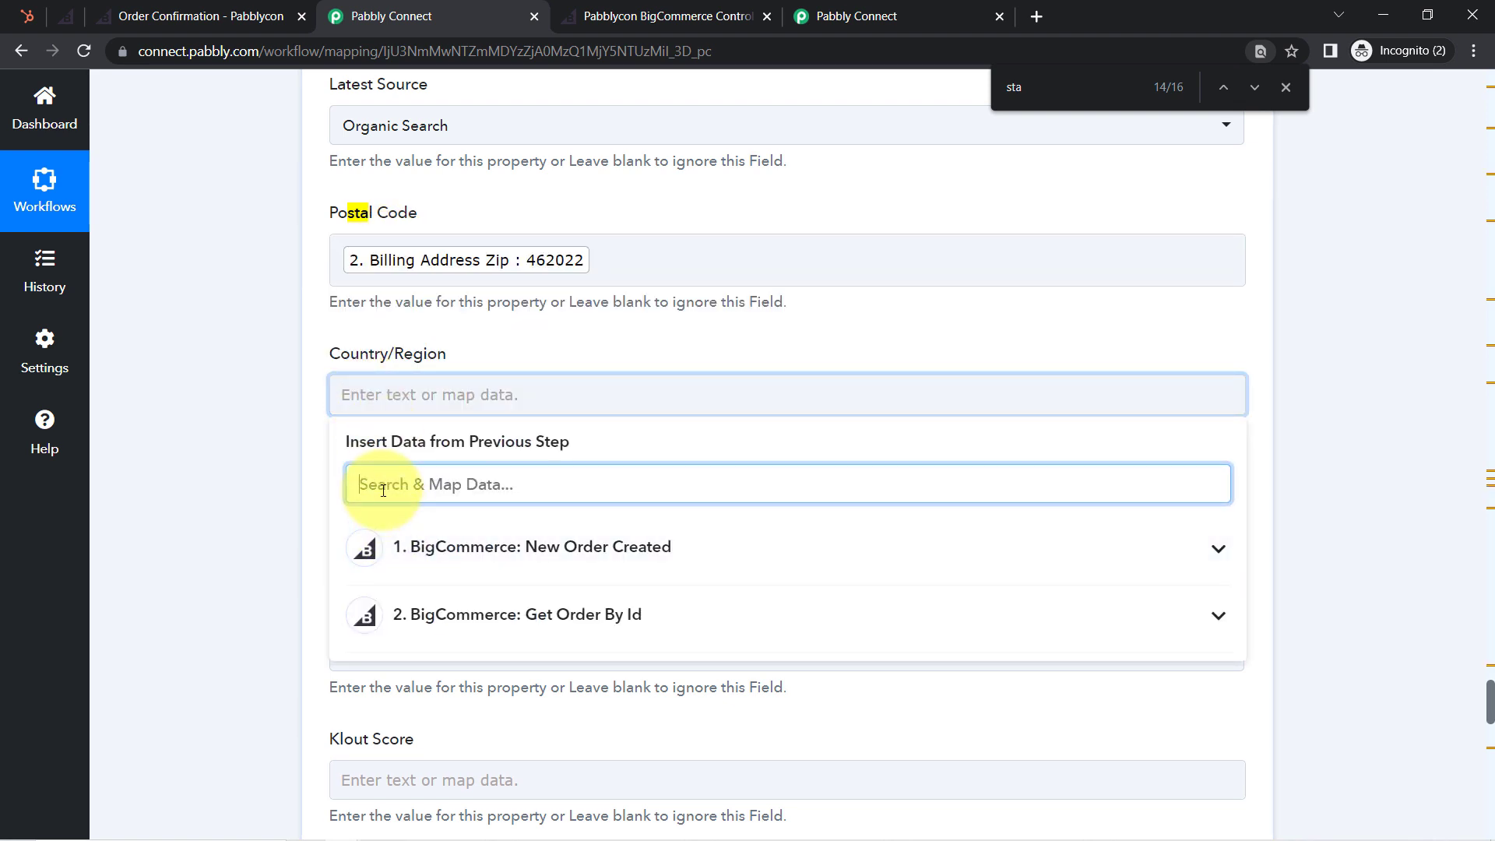
pyautogui.write('in')
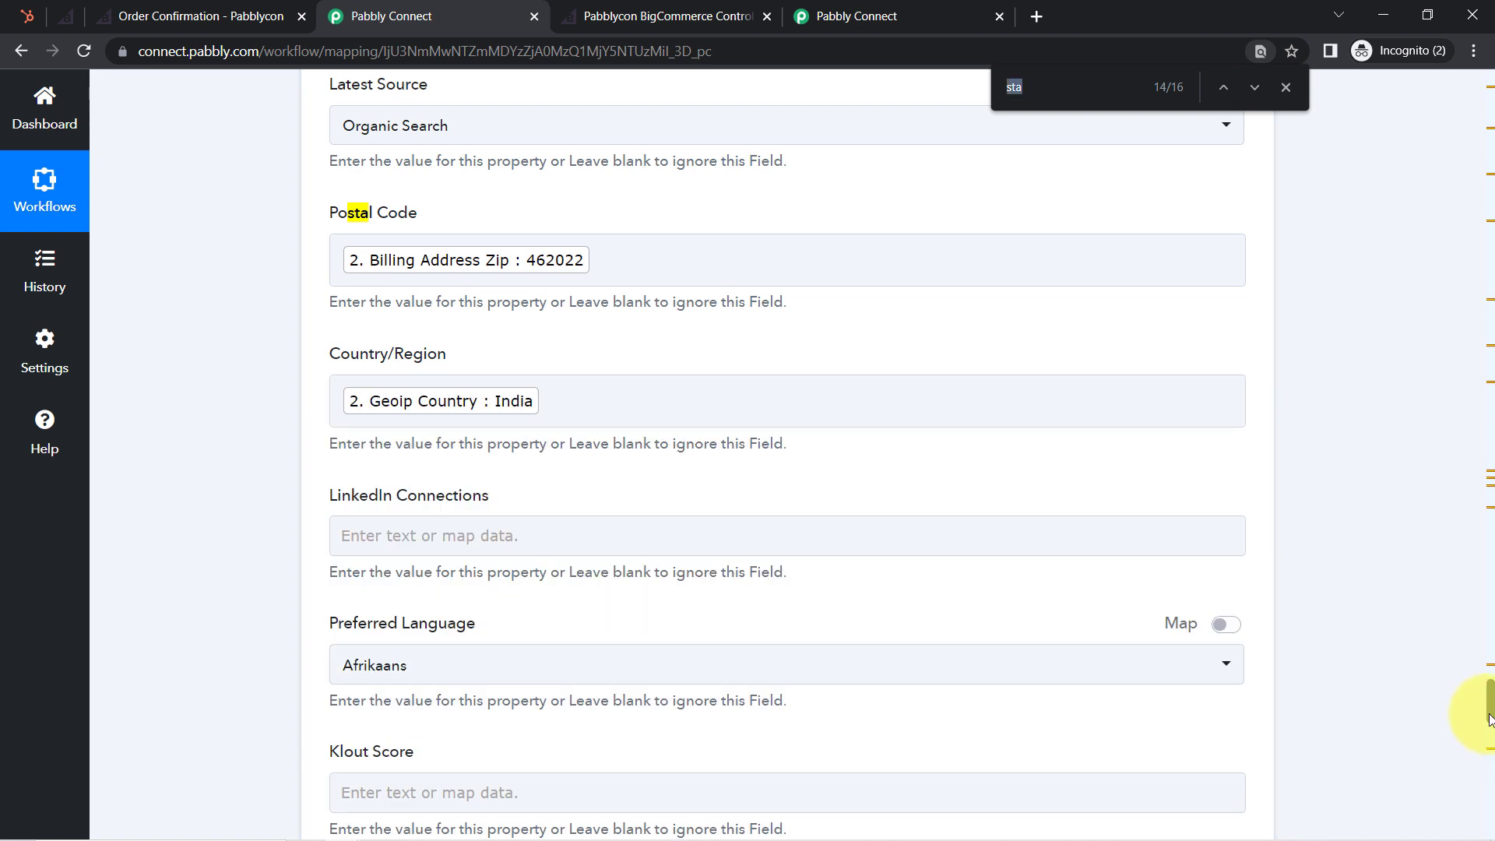
# Step: Find the Phone Number field by searching the page for "phone n" and map it to the order's Billing Address Phone
pyautogui.write('phone n')
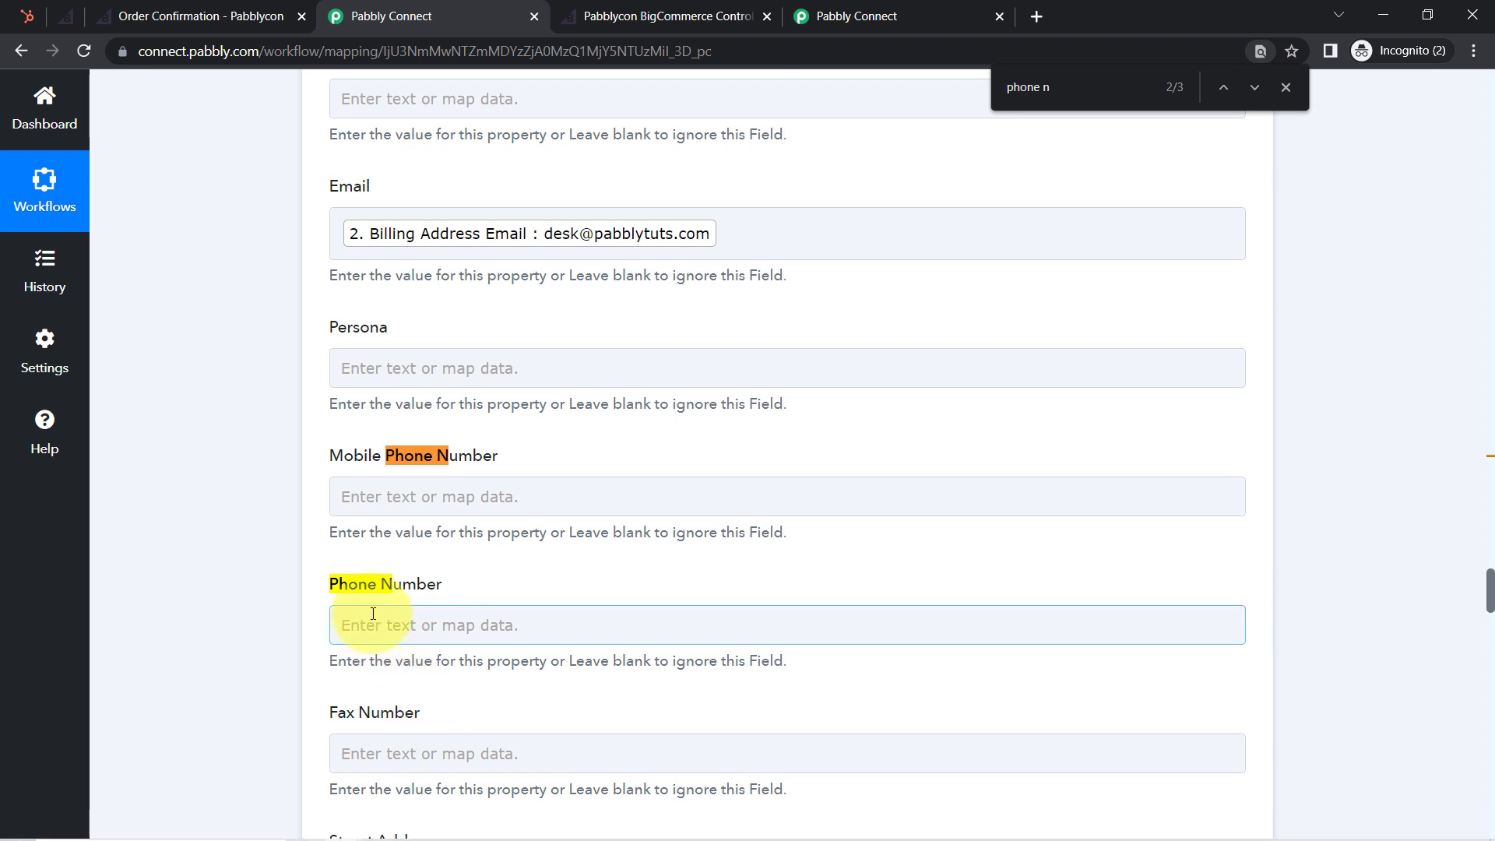
pyautogui.click(398, 632)
pyautogui.click(372, 712)
pyautogui.write('9')
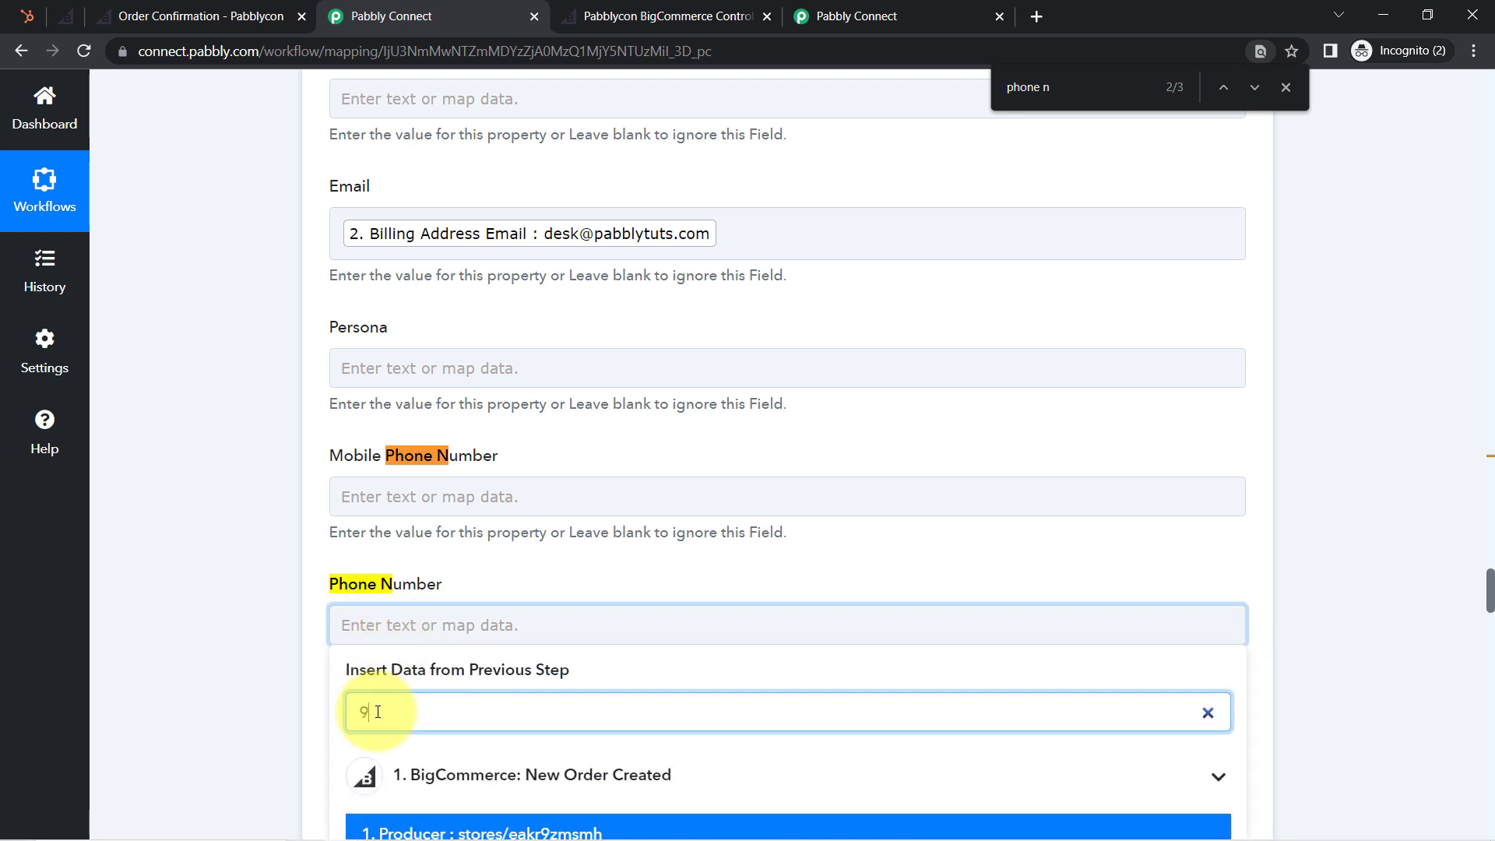
pyautogui.click(1489, 619)
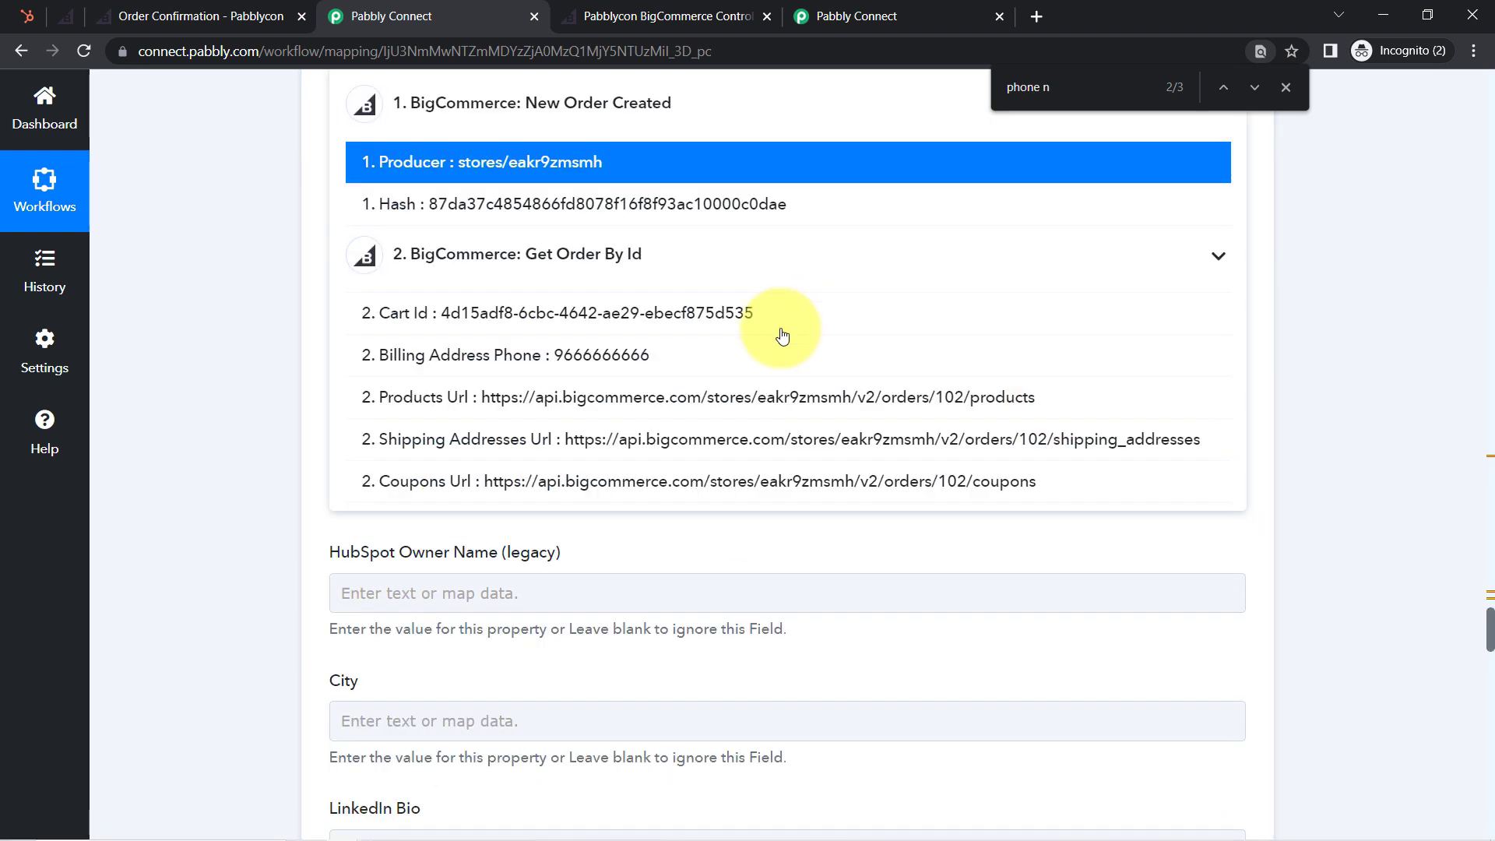
pyautogui.click(601, 355)
pyautogui.click(239, 414)
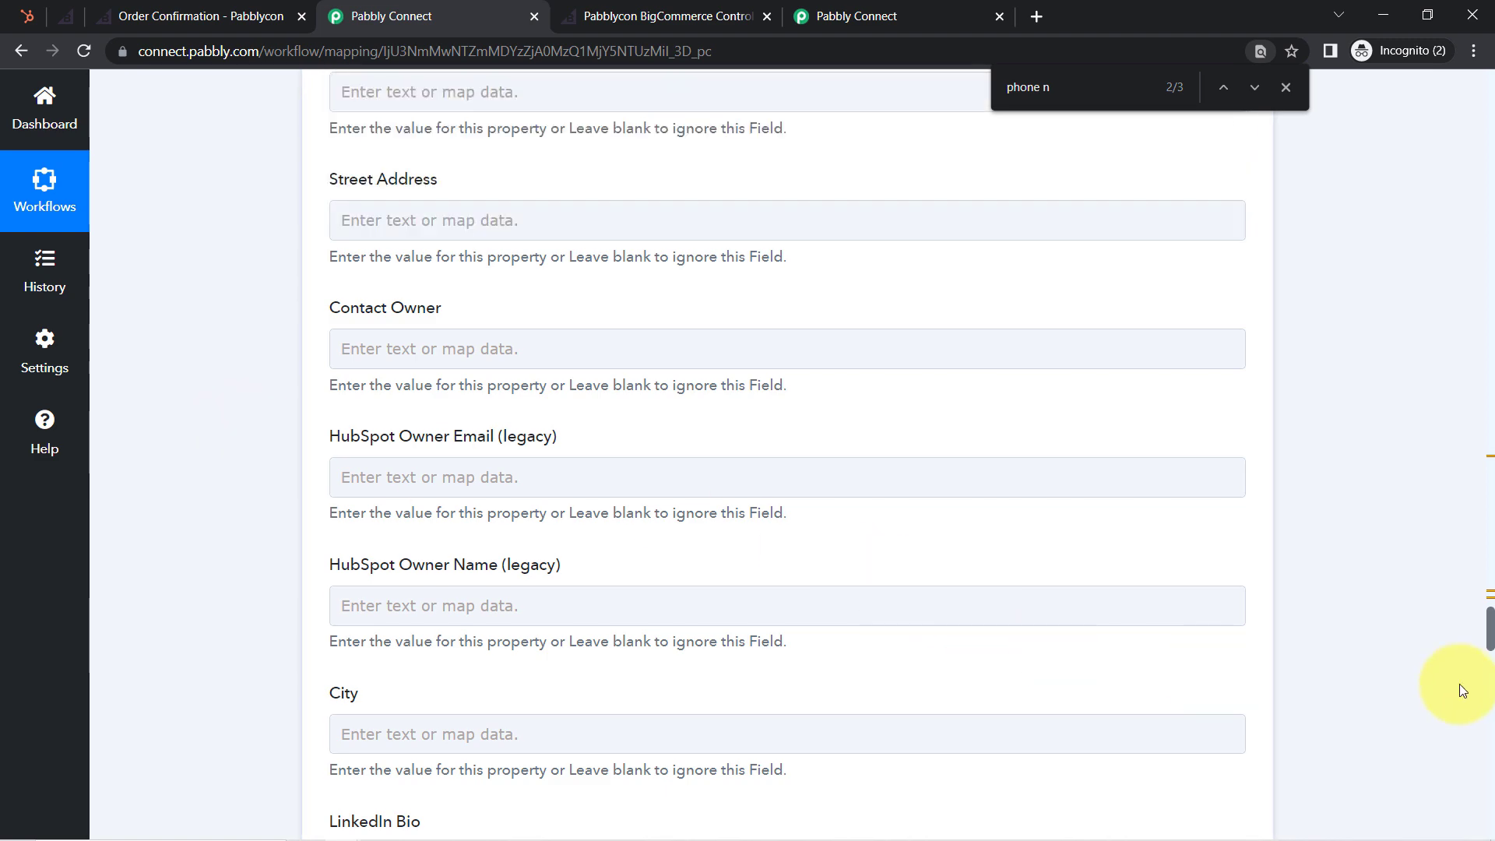
# Step: Go to the end of the action setup, switch to HubSpot and check the My contacts list
pyautogui.moveTo(1489, 643); pyautogui.dragTo(1489, 835)
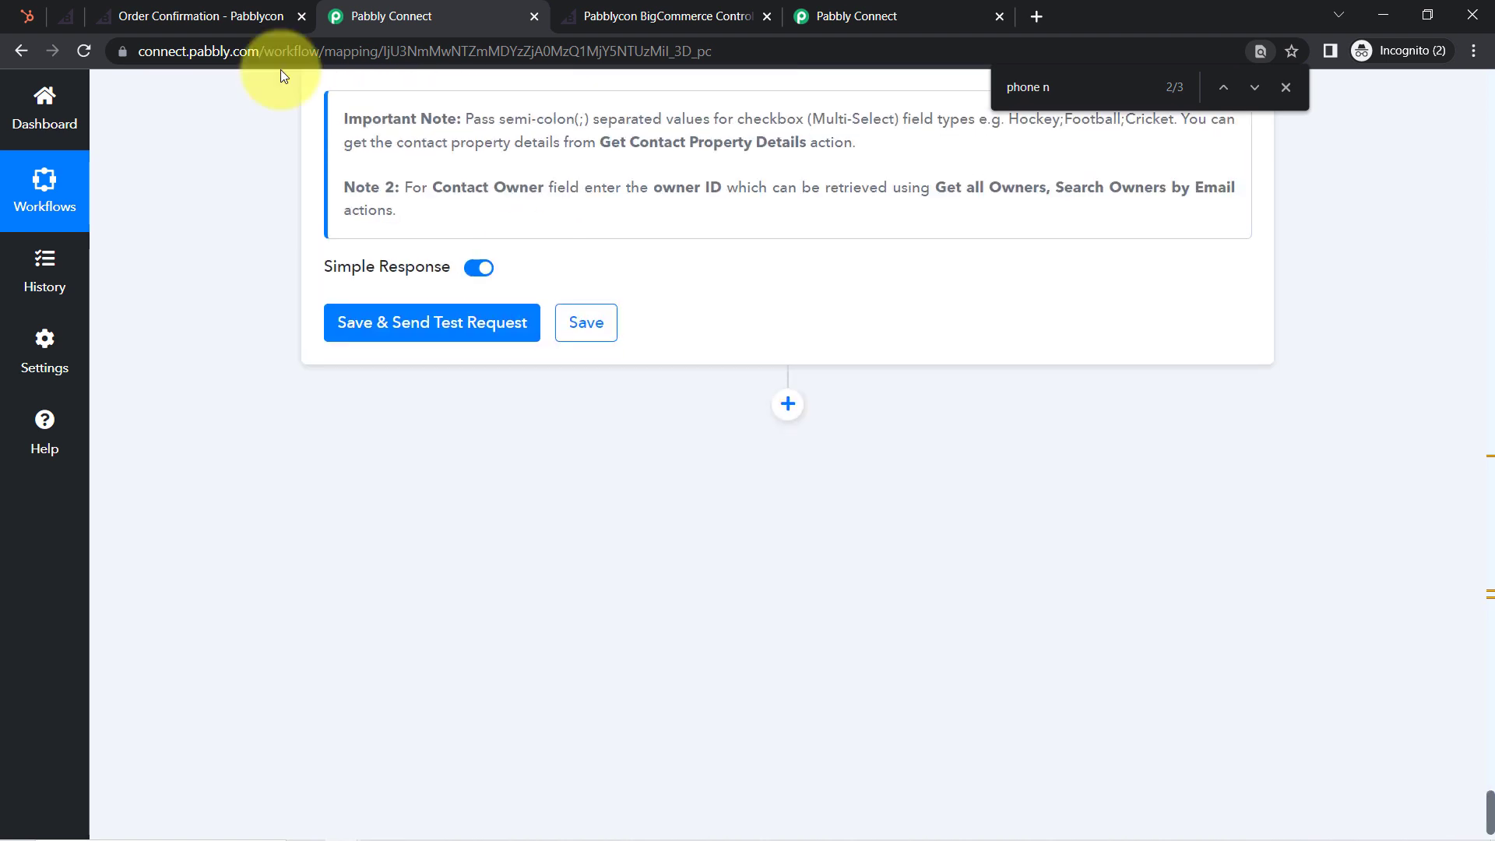
pyautogui.click(27, 14)
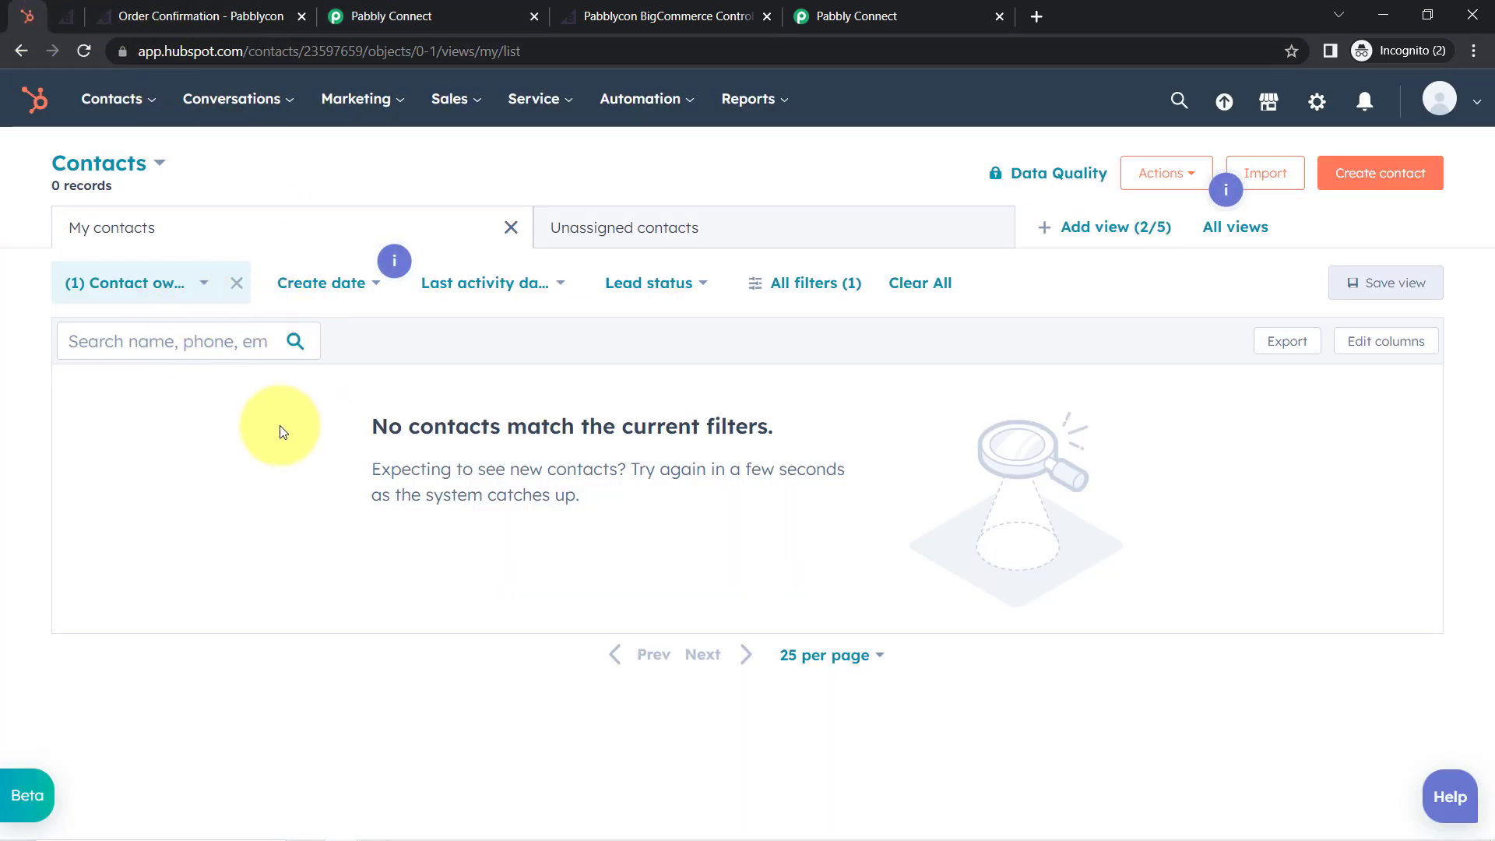
# Step: Return to the Pabbly Connect workflow and send the test request for the HubSpot Create a Contact action
pyautogui.moveTo(388, 426); pyautogui.dragTo(464, 533)
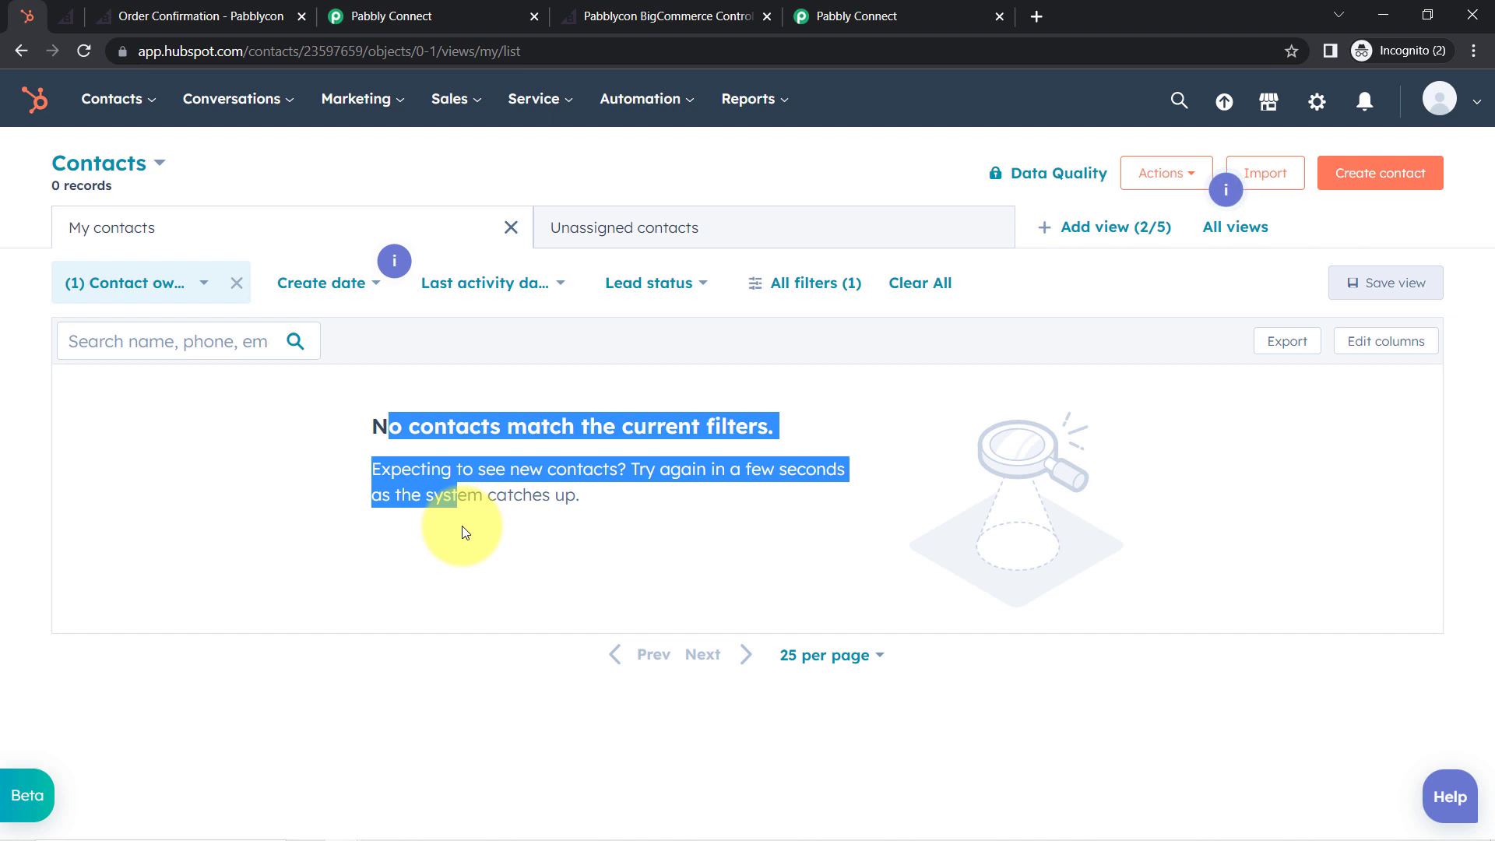
pyautogui.click(877, 16)
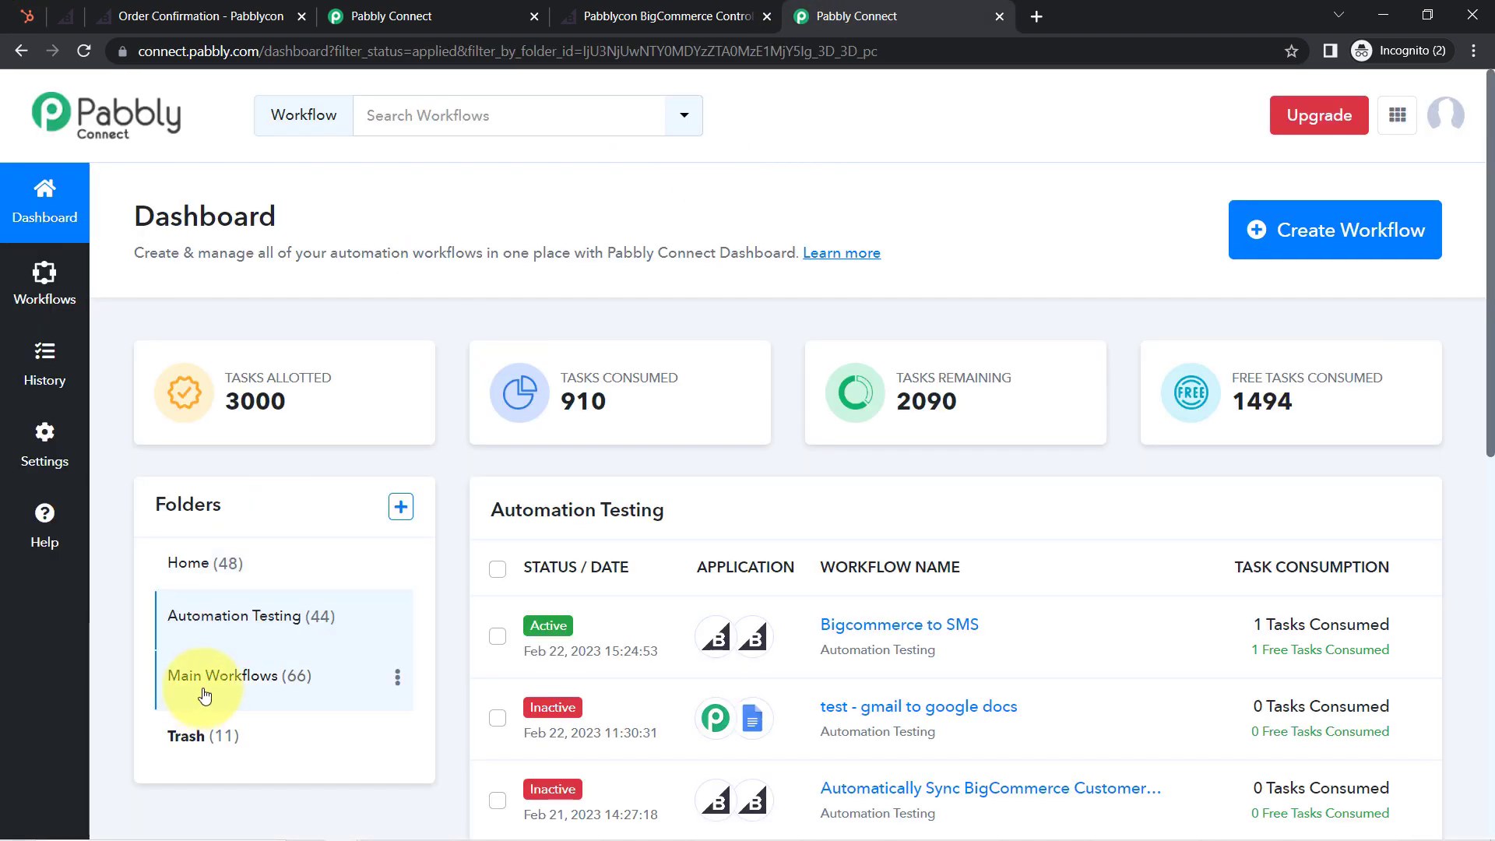
pyautogui.click(358, 6)
pyautogui.click(365, 328)
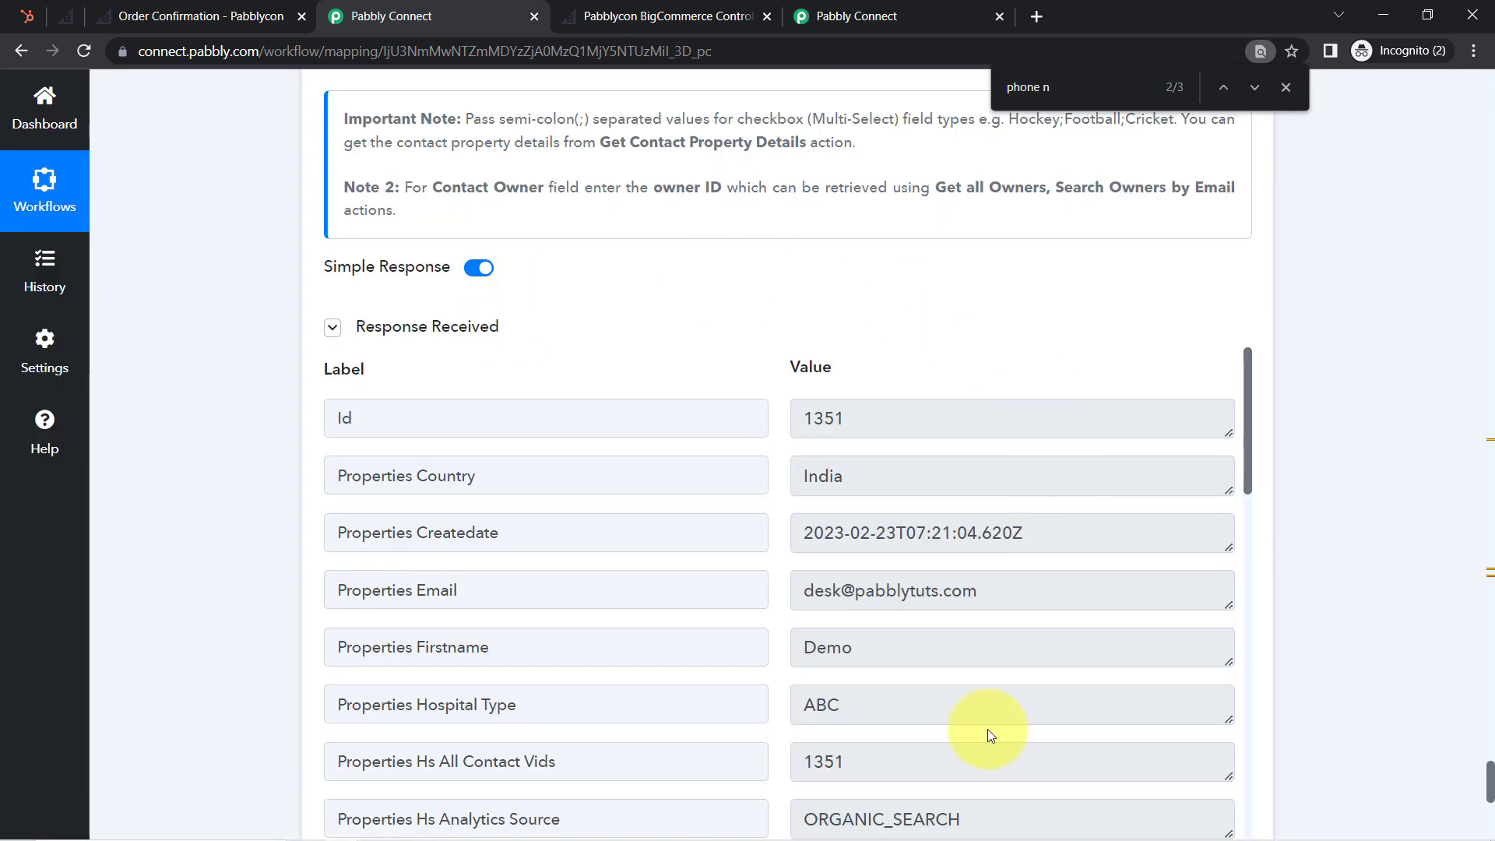
# Step: Switch to HubSpot, reload the My contacts list and remove its Contact owner filter
pyautogui.click(49, 17)
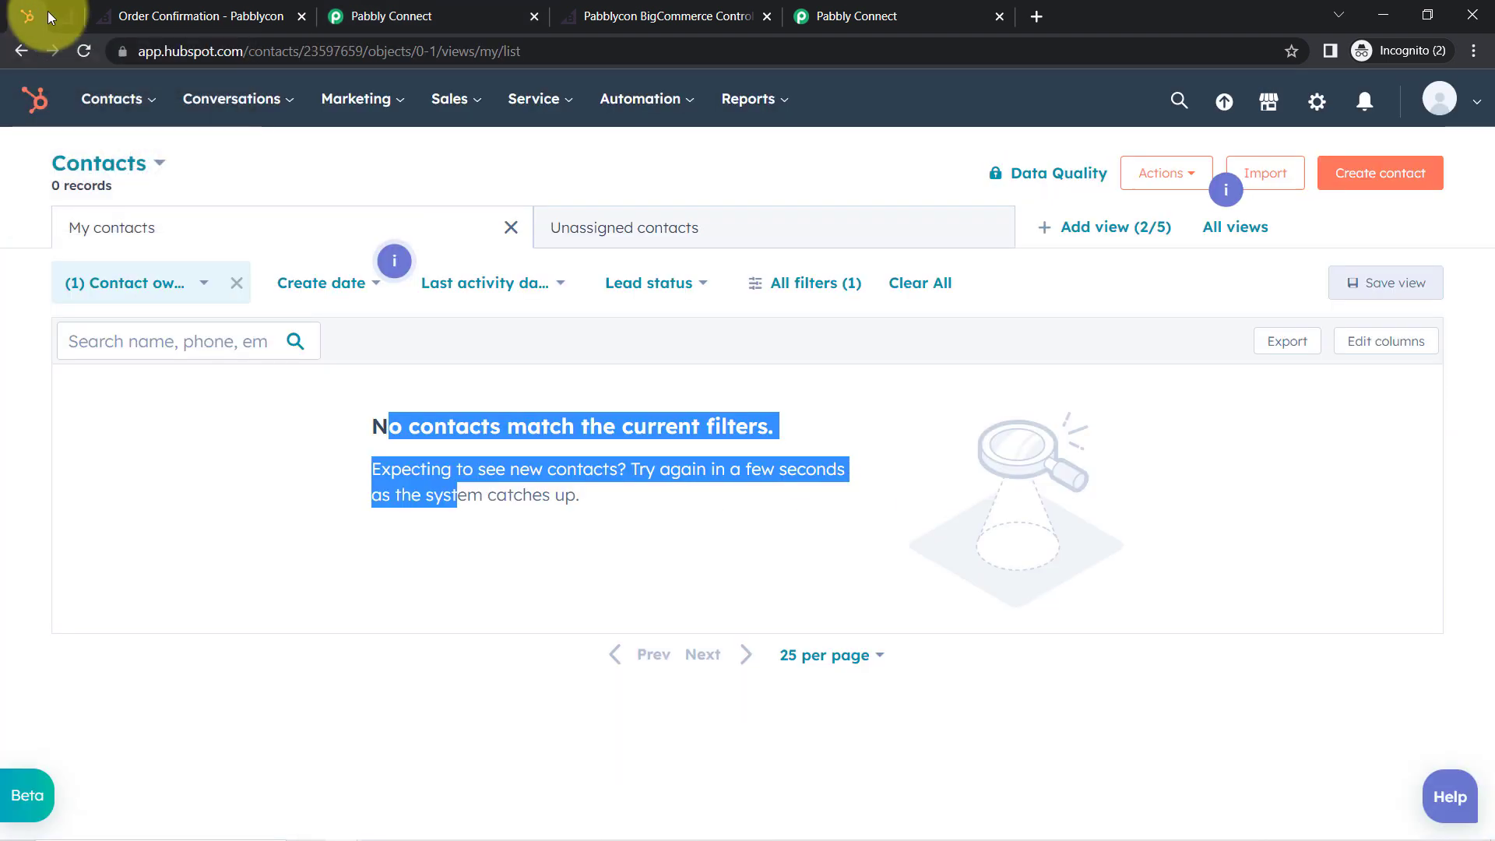
pyautogui.click(145, 49)
pyautogui.press('Return')
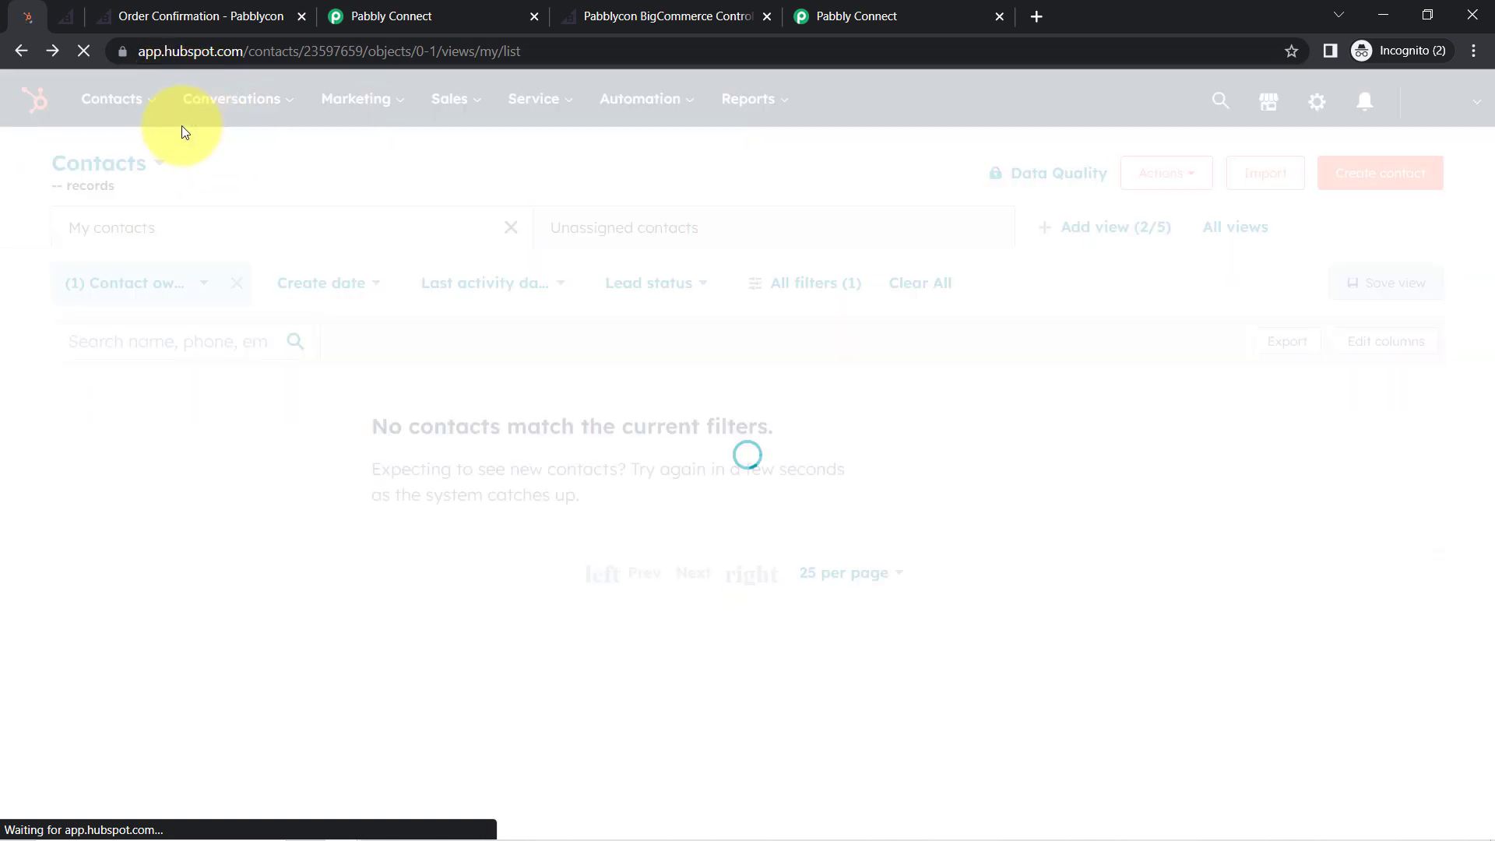
pyautogui.click(240, 286)
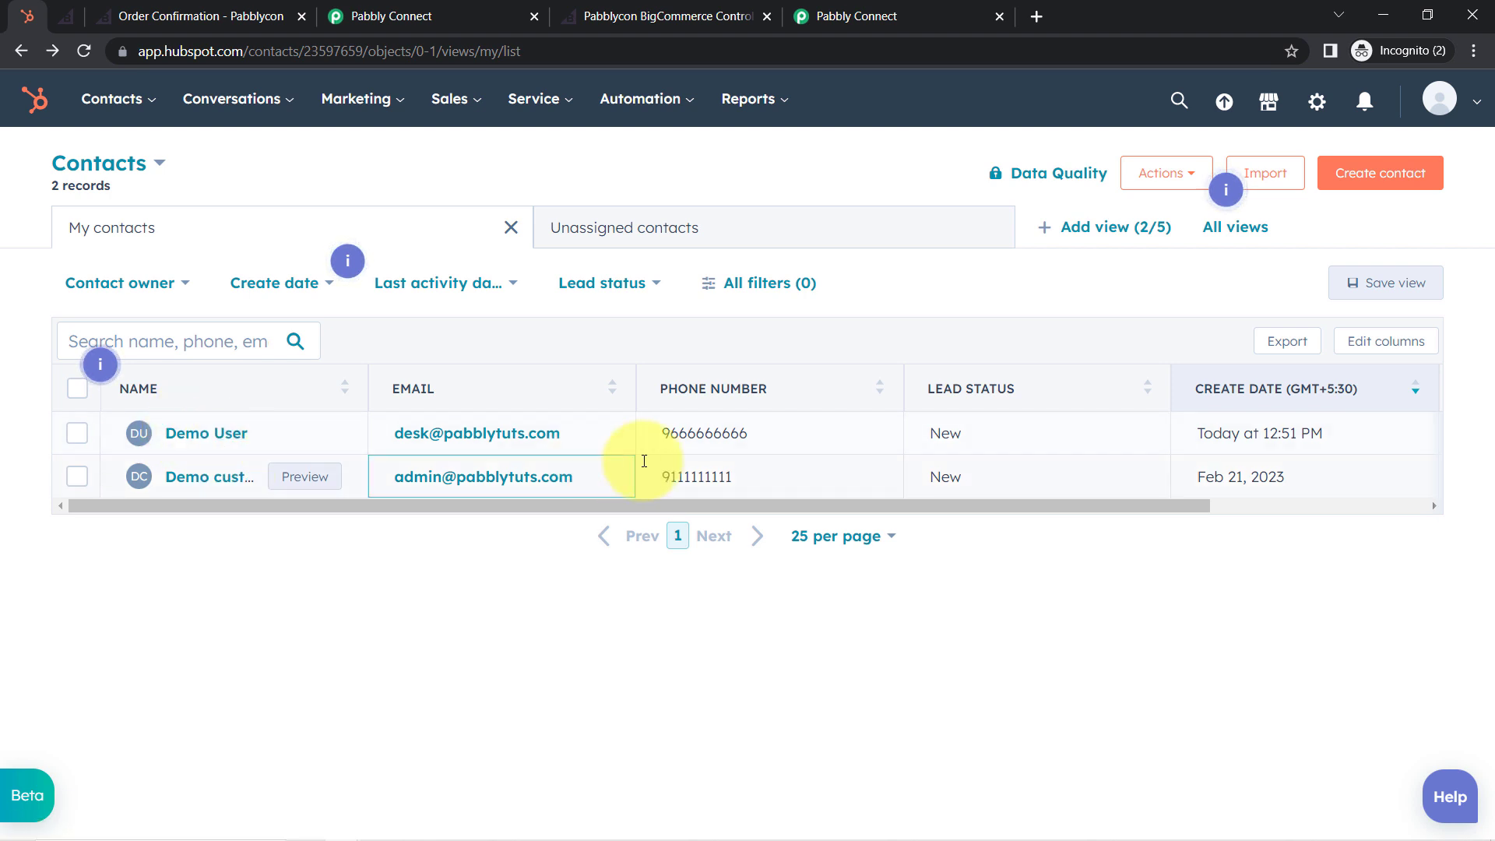
# Step: Check the newest contact's phone number, then open its record and view all its properties
pyautogui.doubleClick(700, 438)
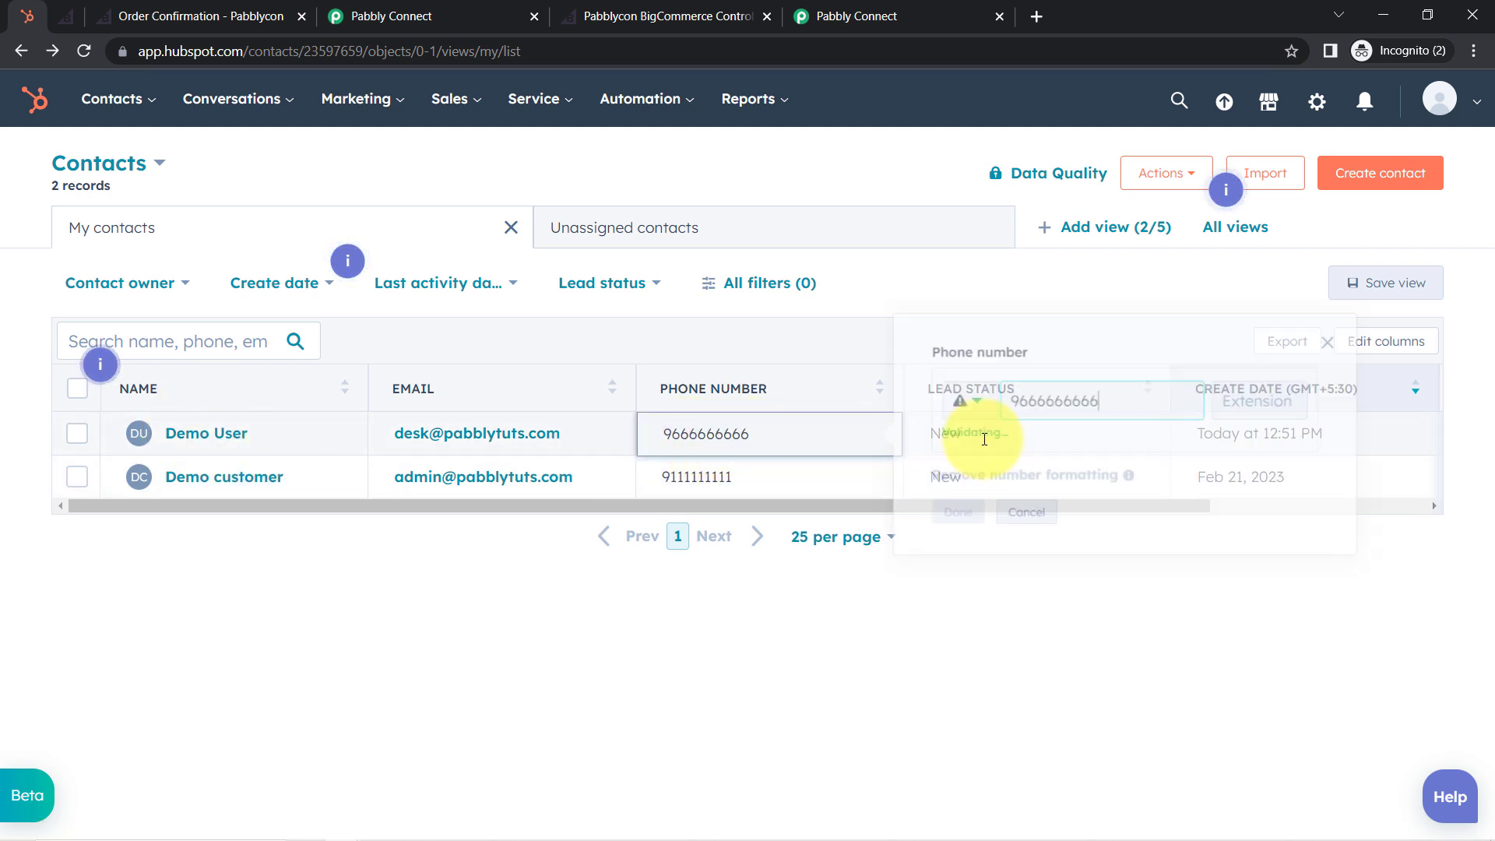
pyautogui.click(176, 441)
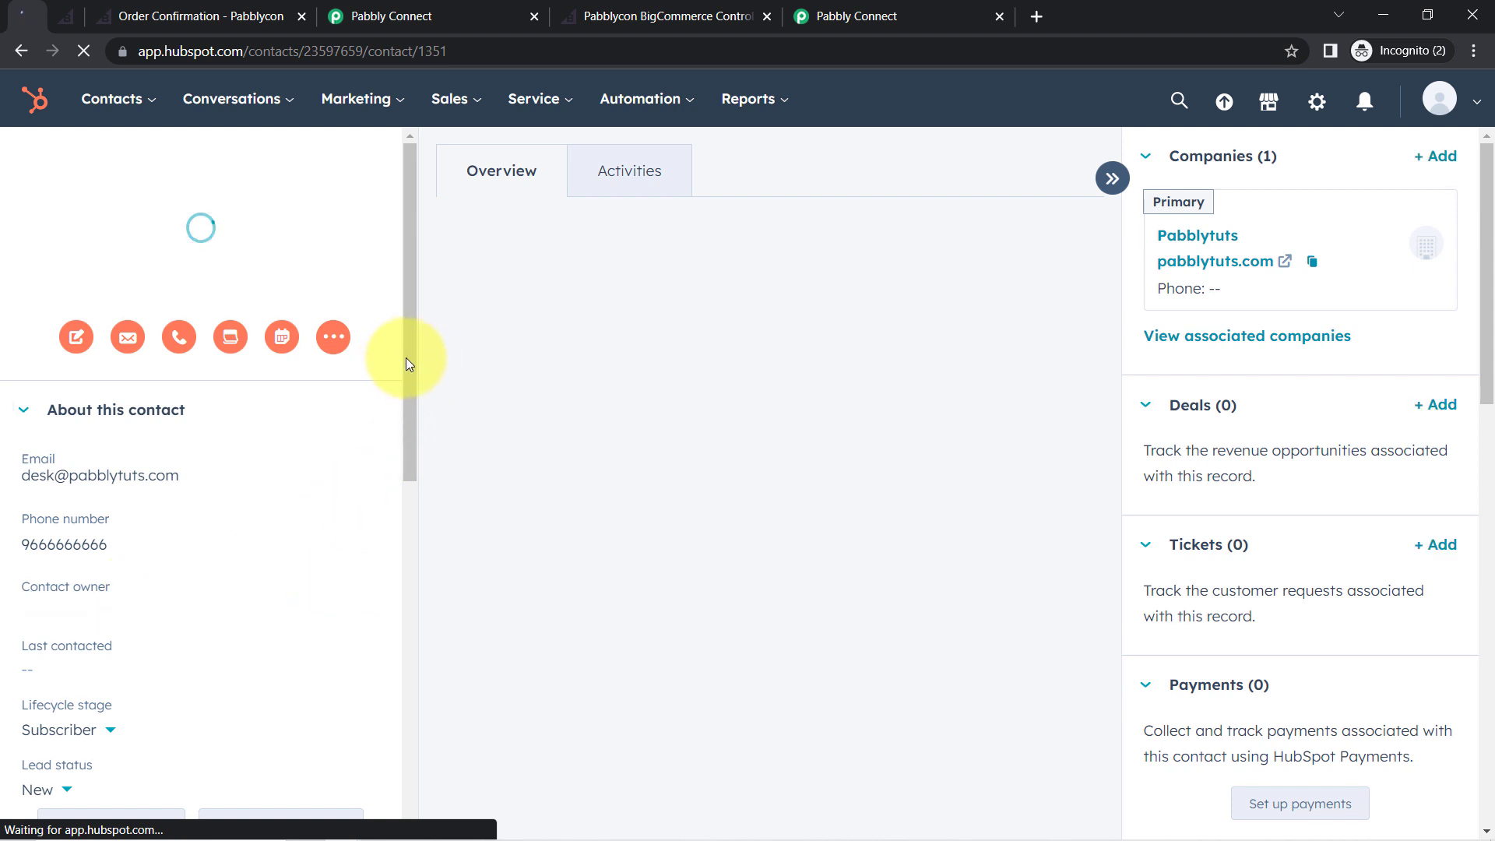
pyautogui.moveTo(408, 358); pyautogui.dragTo(409, 557)
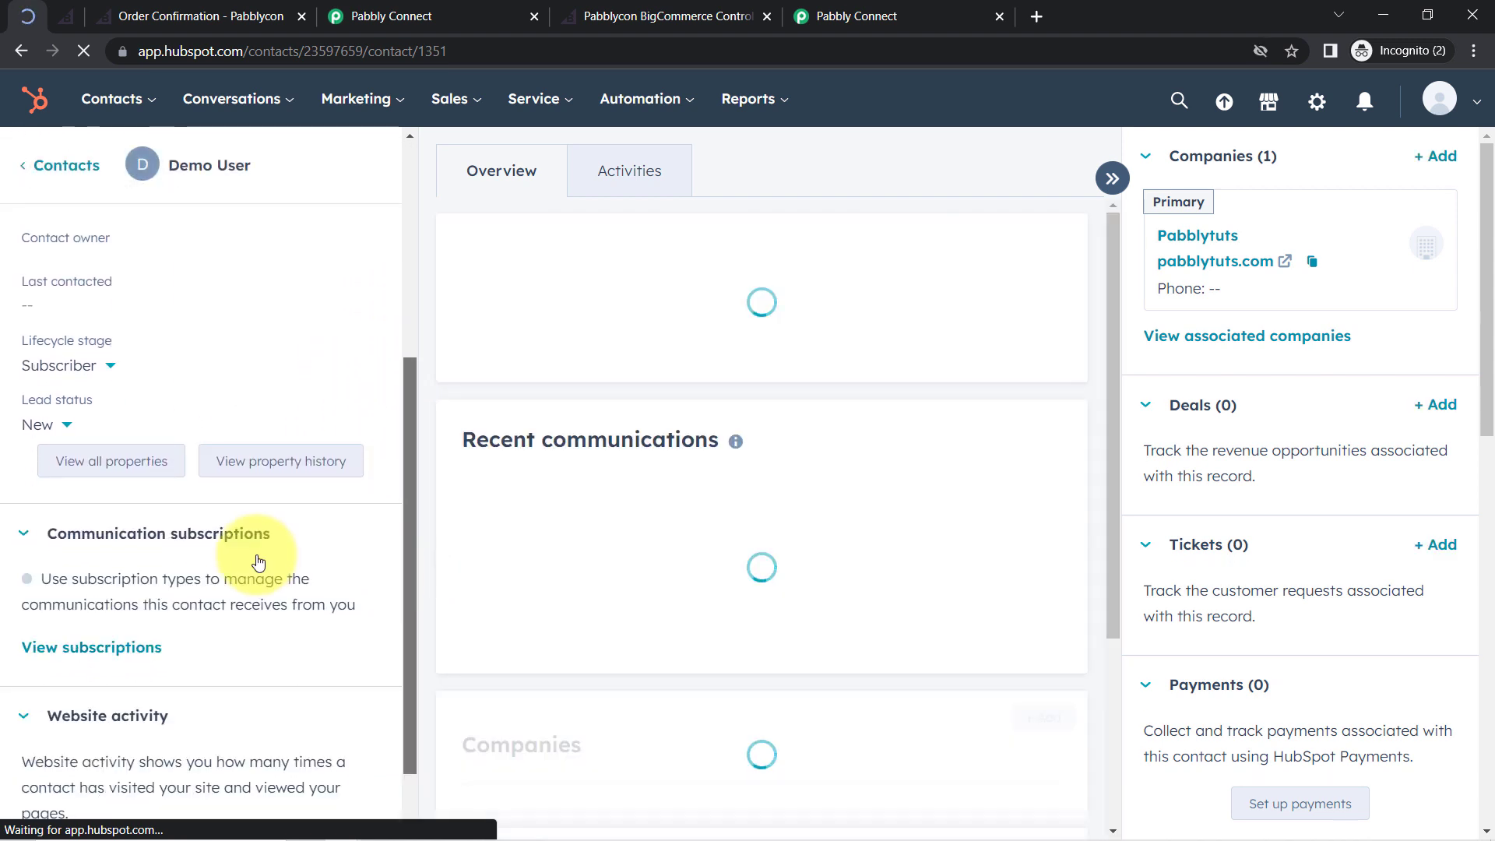
pyautogui.click(92, 461)
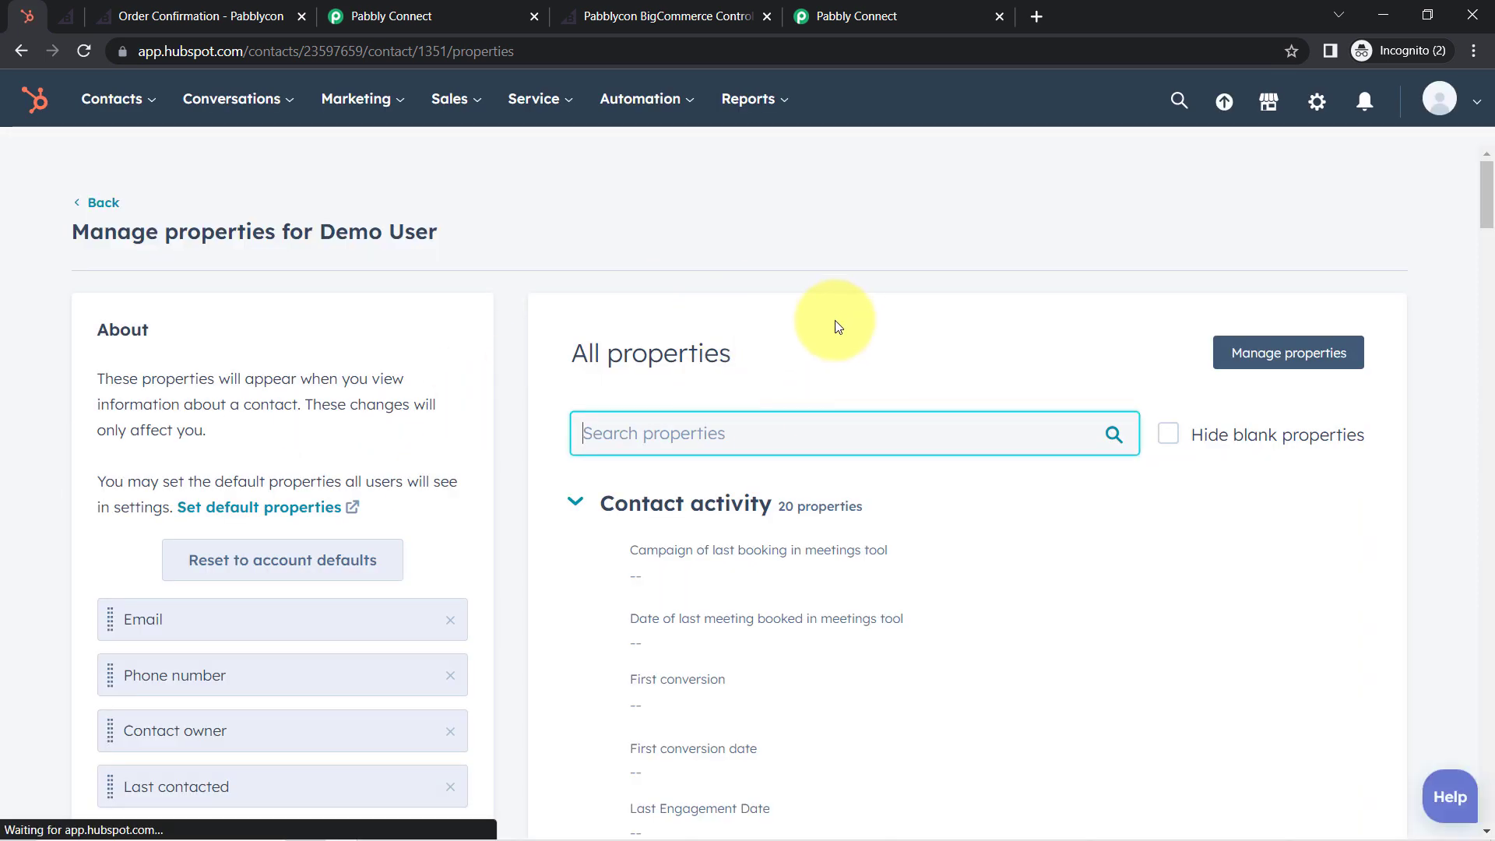
# Step: Search the contact's properties page for "state" and "country" to check the transferred address details
pyautogui.hotkey('ctrl', 'f')
pyautogui.press('BackSpace')
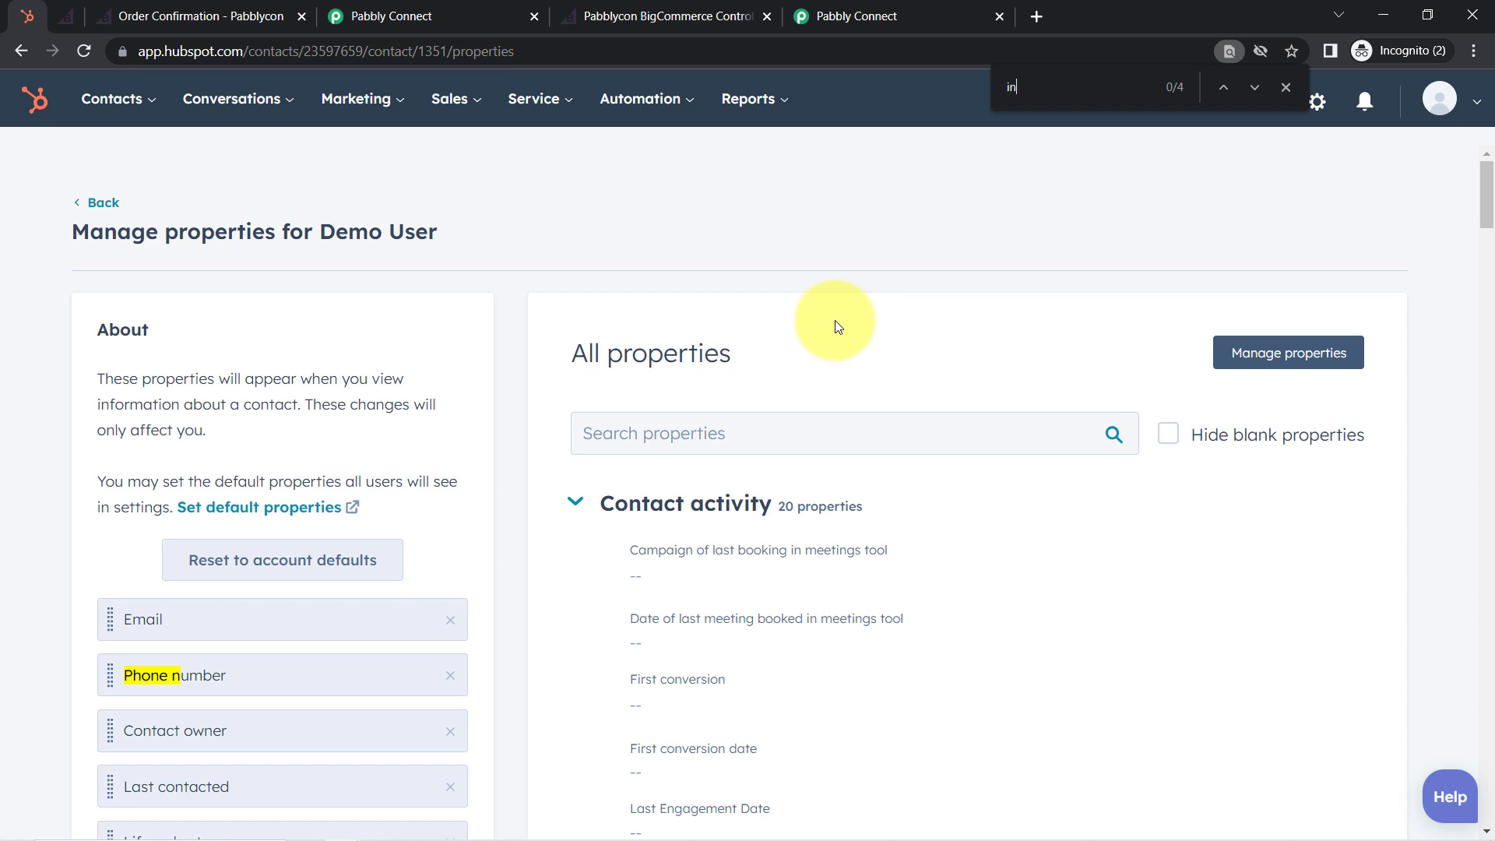
pyautogui.write('state')
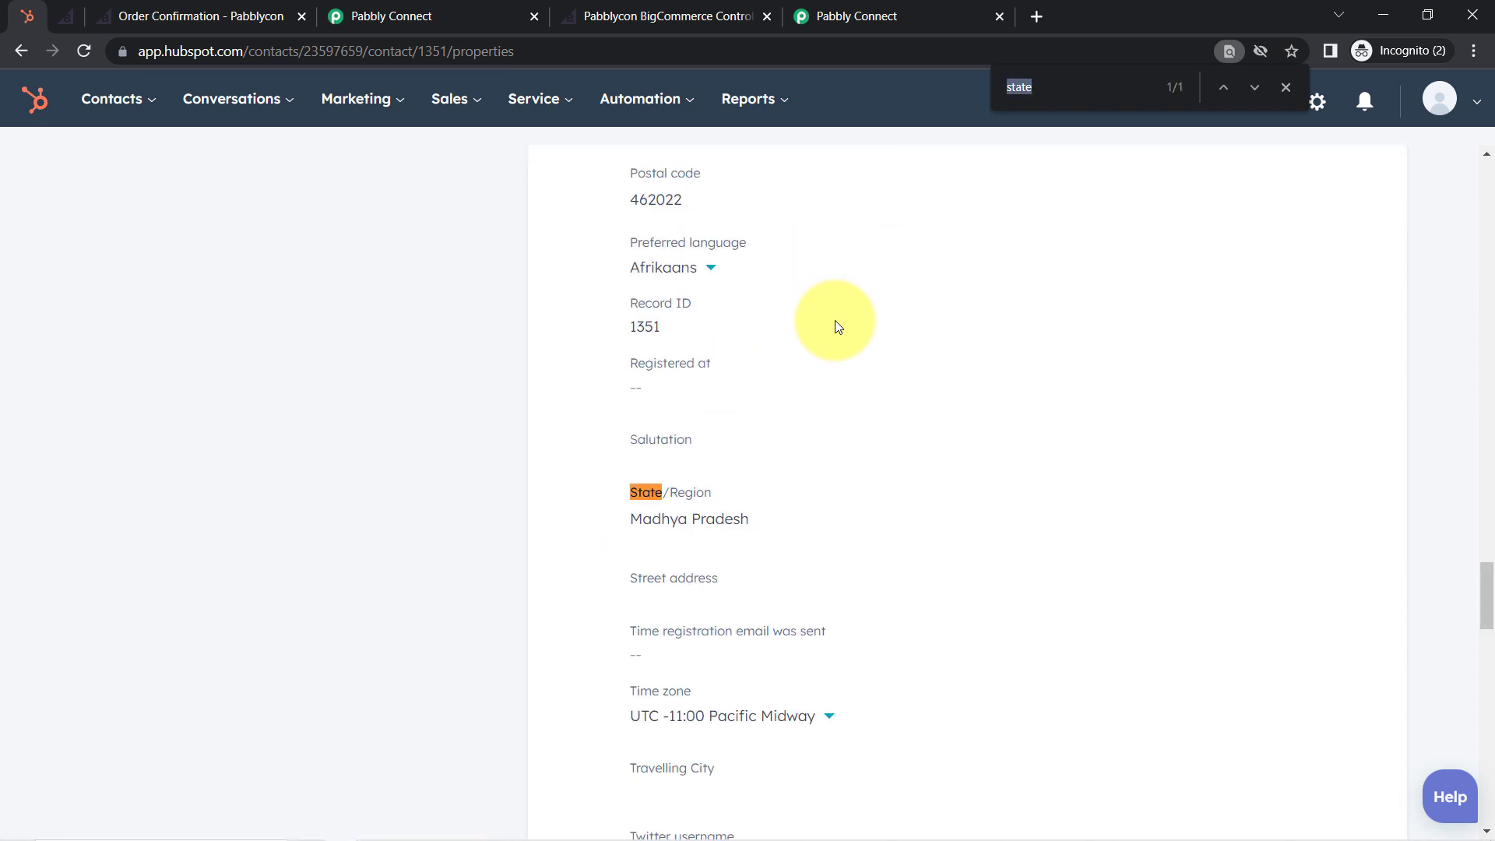
pyautogui.write('country')
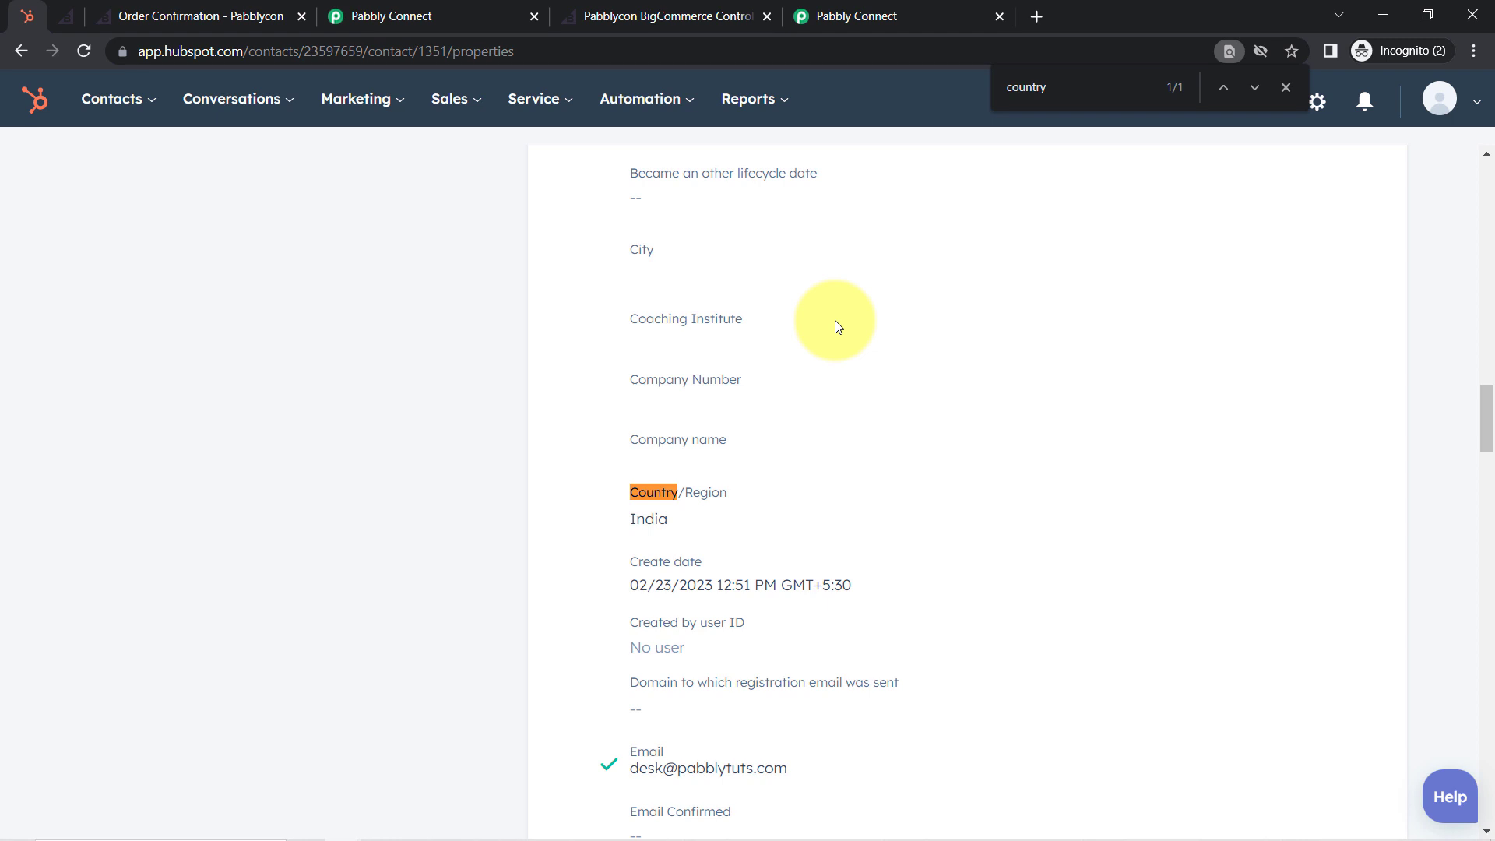
# Step: Return to the Pabbly Connect workflow, close the page search and collapse the trigger and both action steps
pyautogui.click(362, 9)
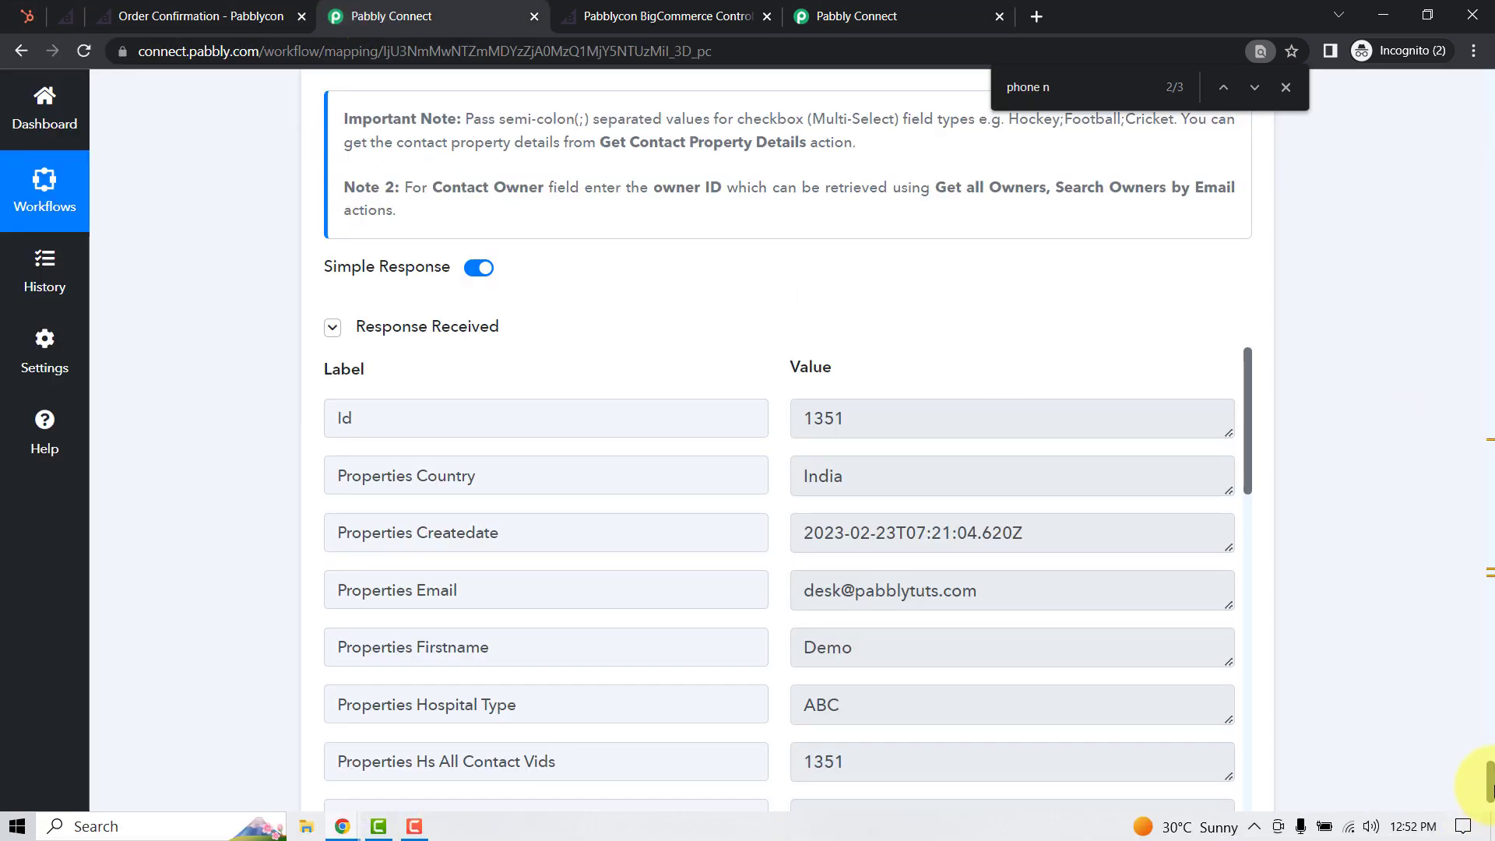
pyautogui.moveTo(1488, 786); pyautogui.dragTo(1488, 138)
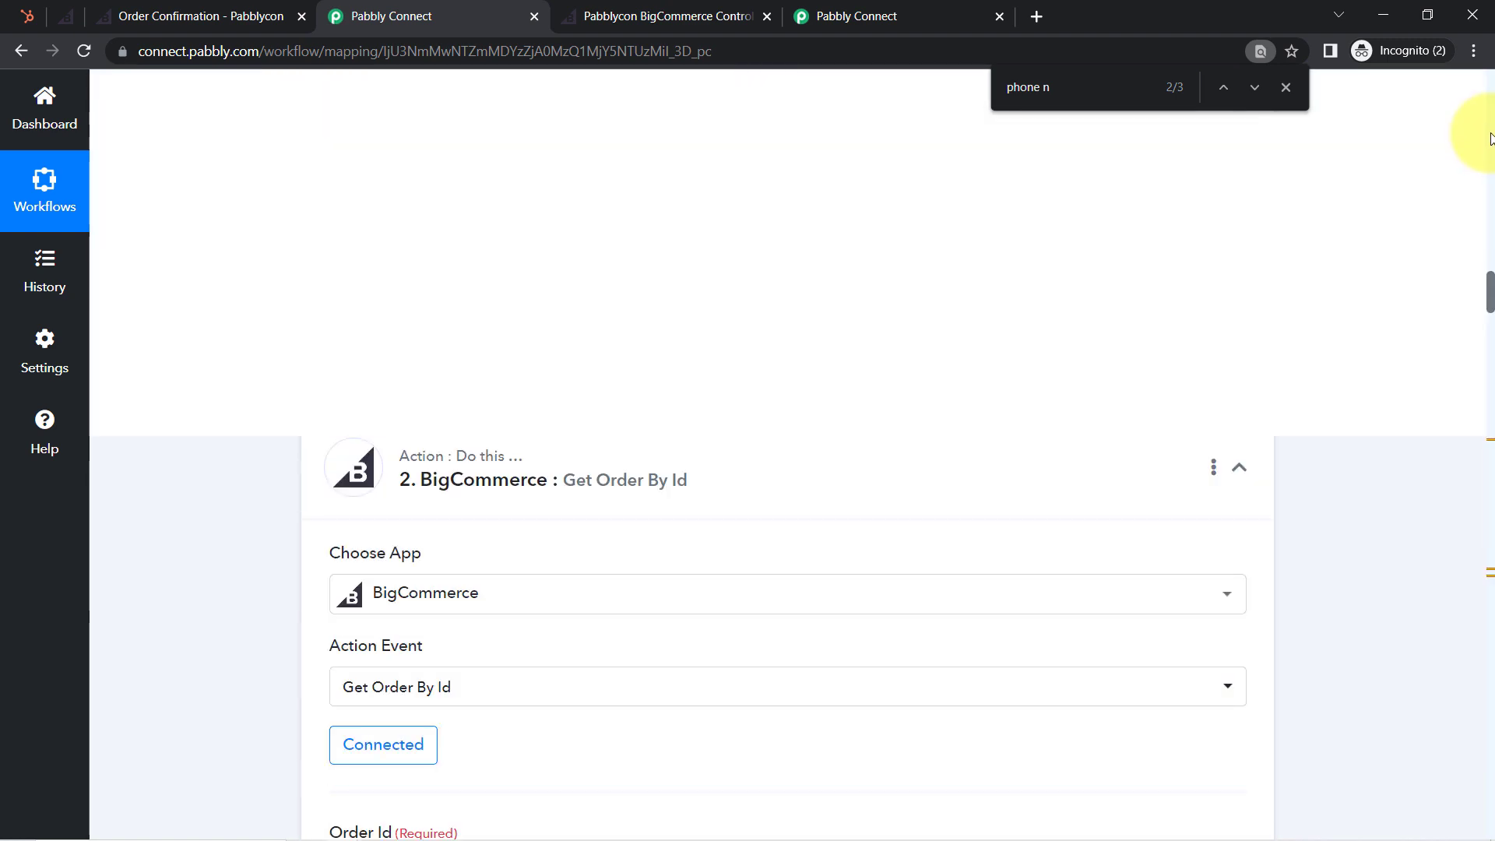
pyautogui.click(1286, 87)
pyautogui.moveTo(1087, 376)
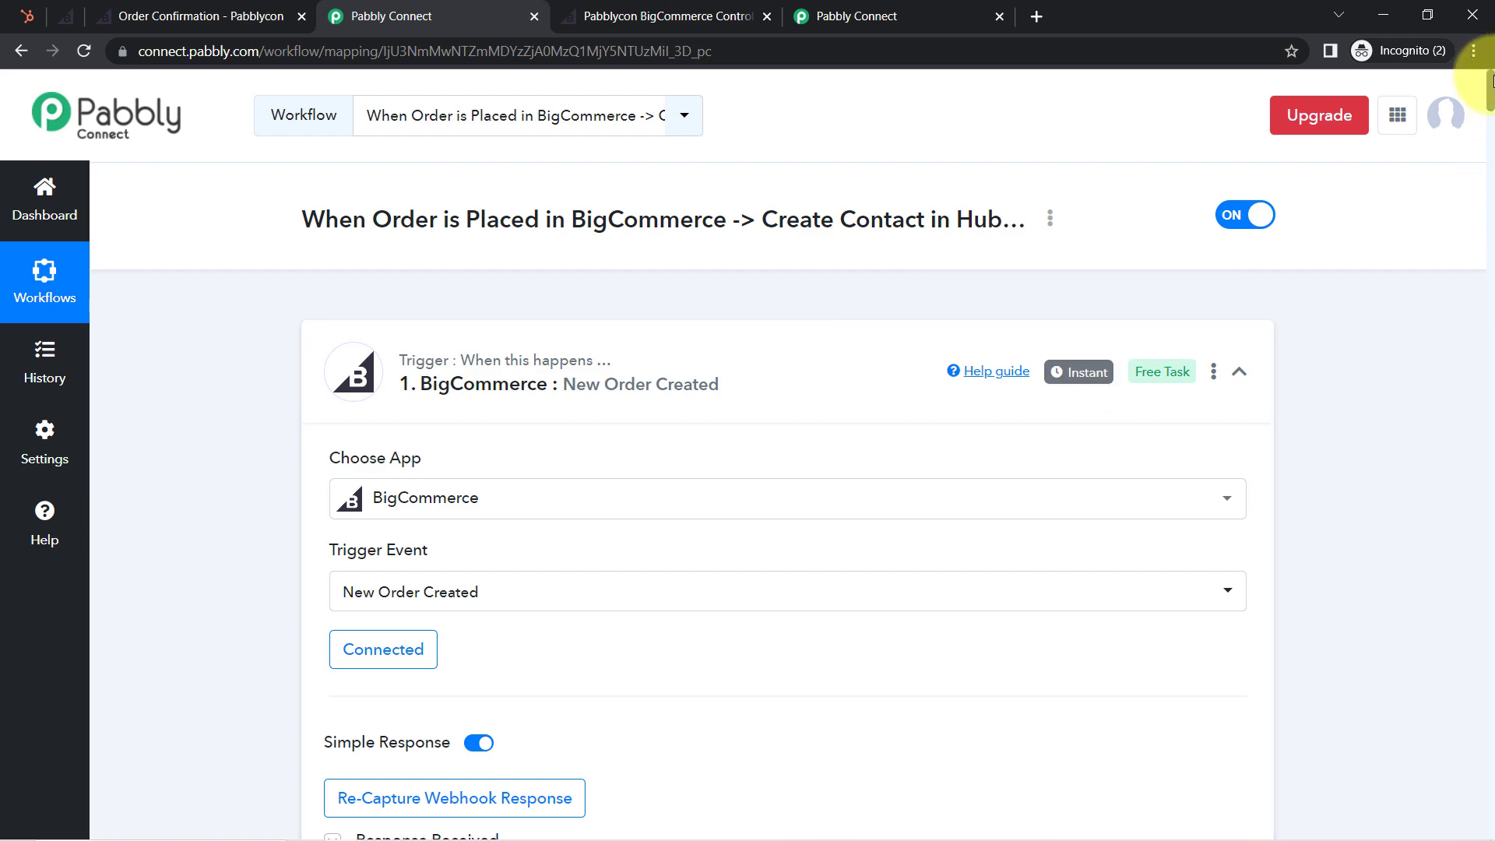
pyautogui.moveTo(1489, 82)
pyautogui.mouseDown()
pyautogui.moveTo(1488, 249)
pyautogui.moveTo(1485, 80)
pyautogui.mouseUp()
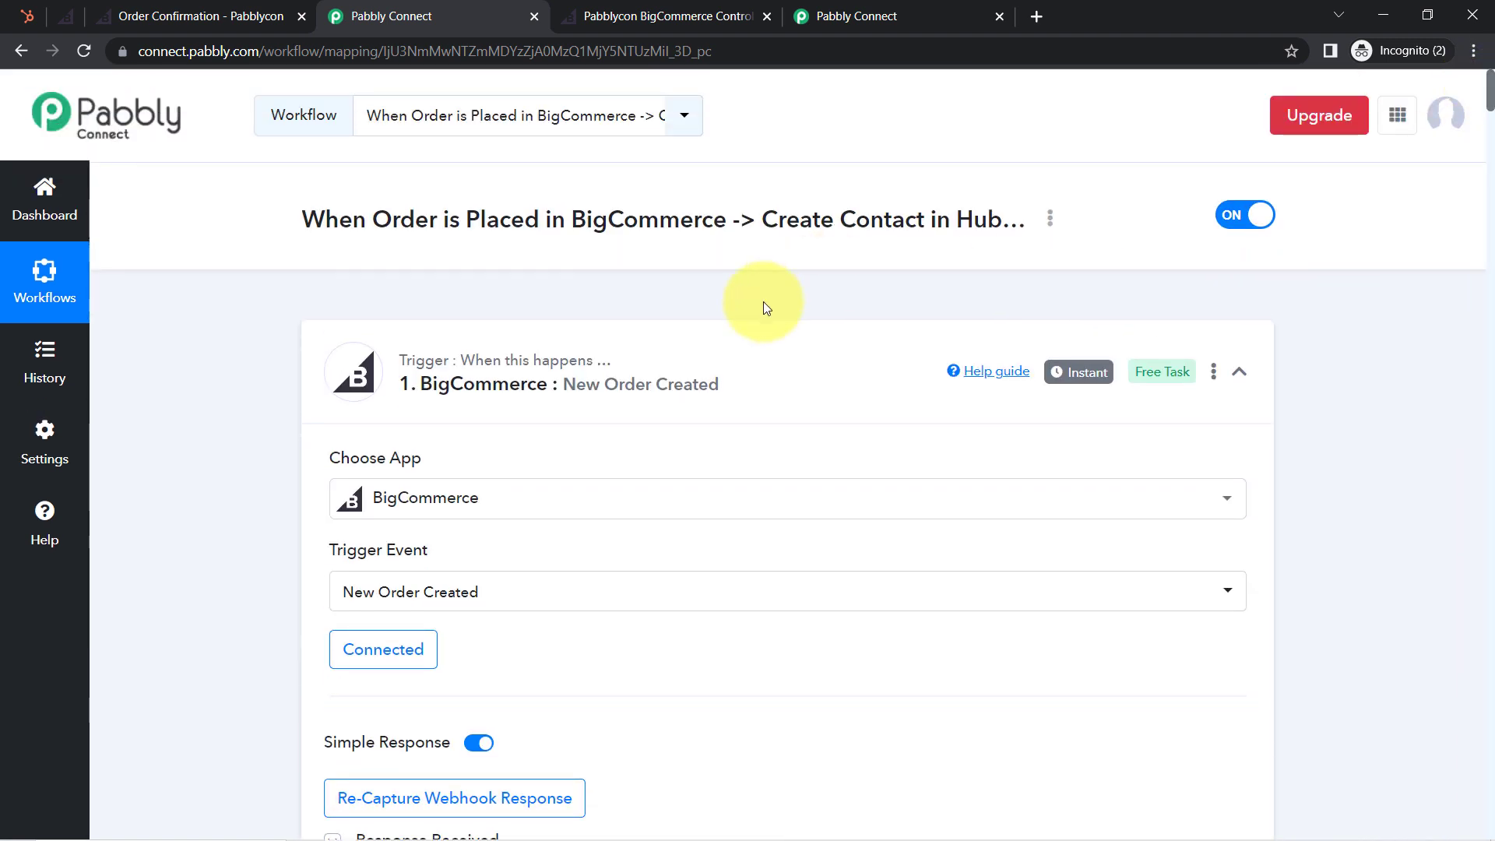
pyautogui.click(644, 366)
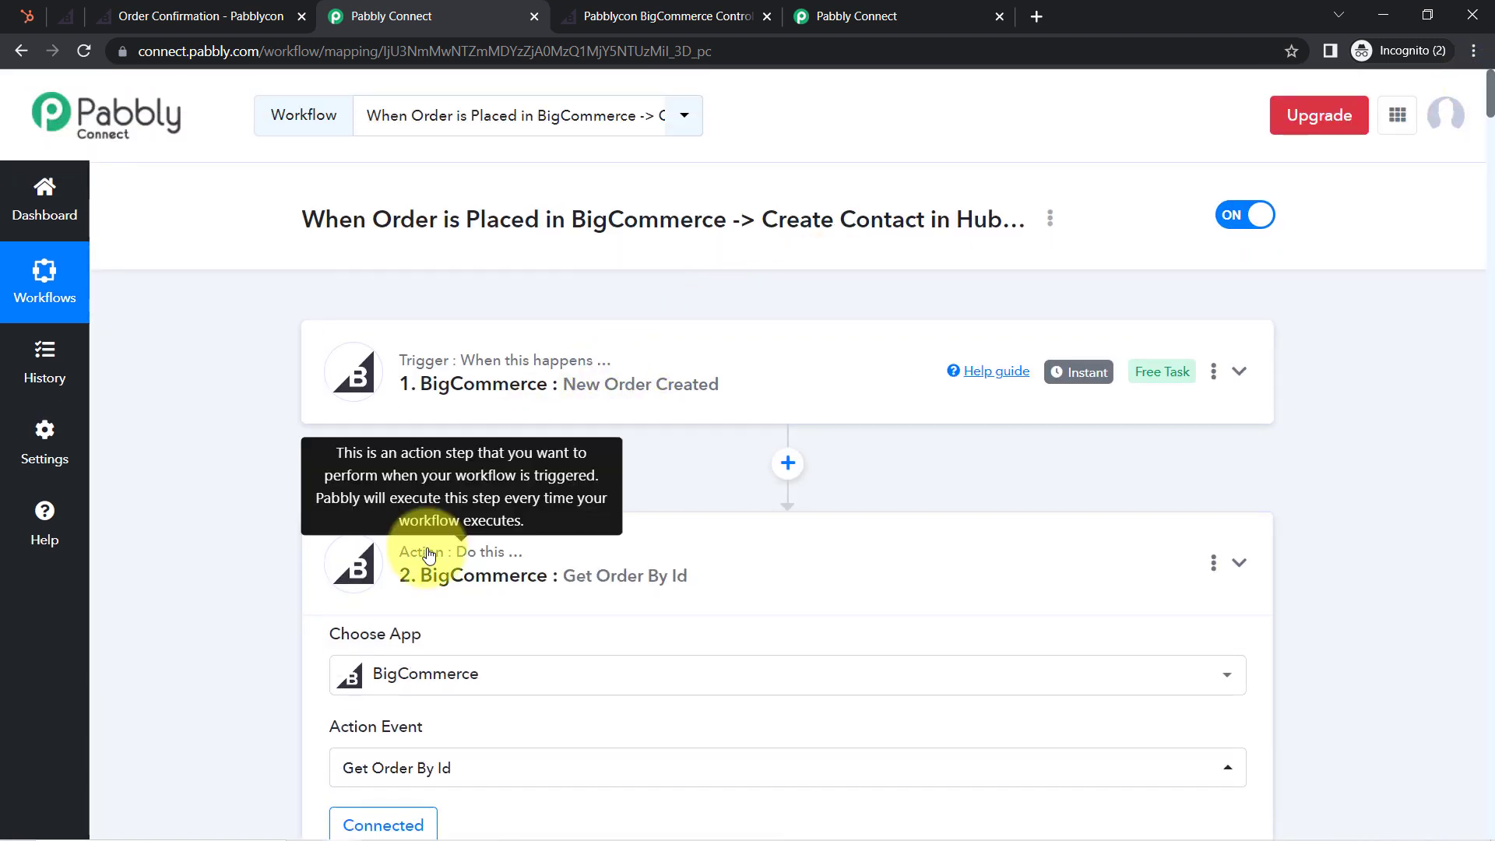
pyautogui.click(417, 569)
pyautogui.click(434, 771)
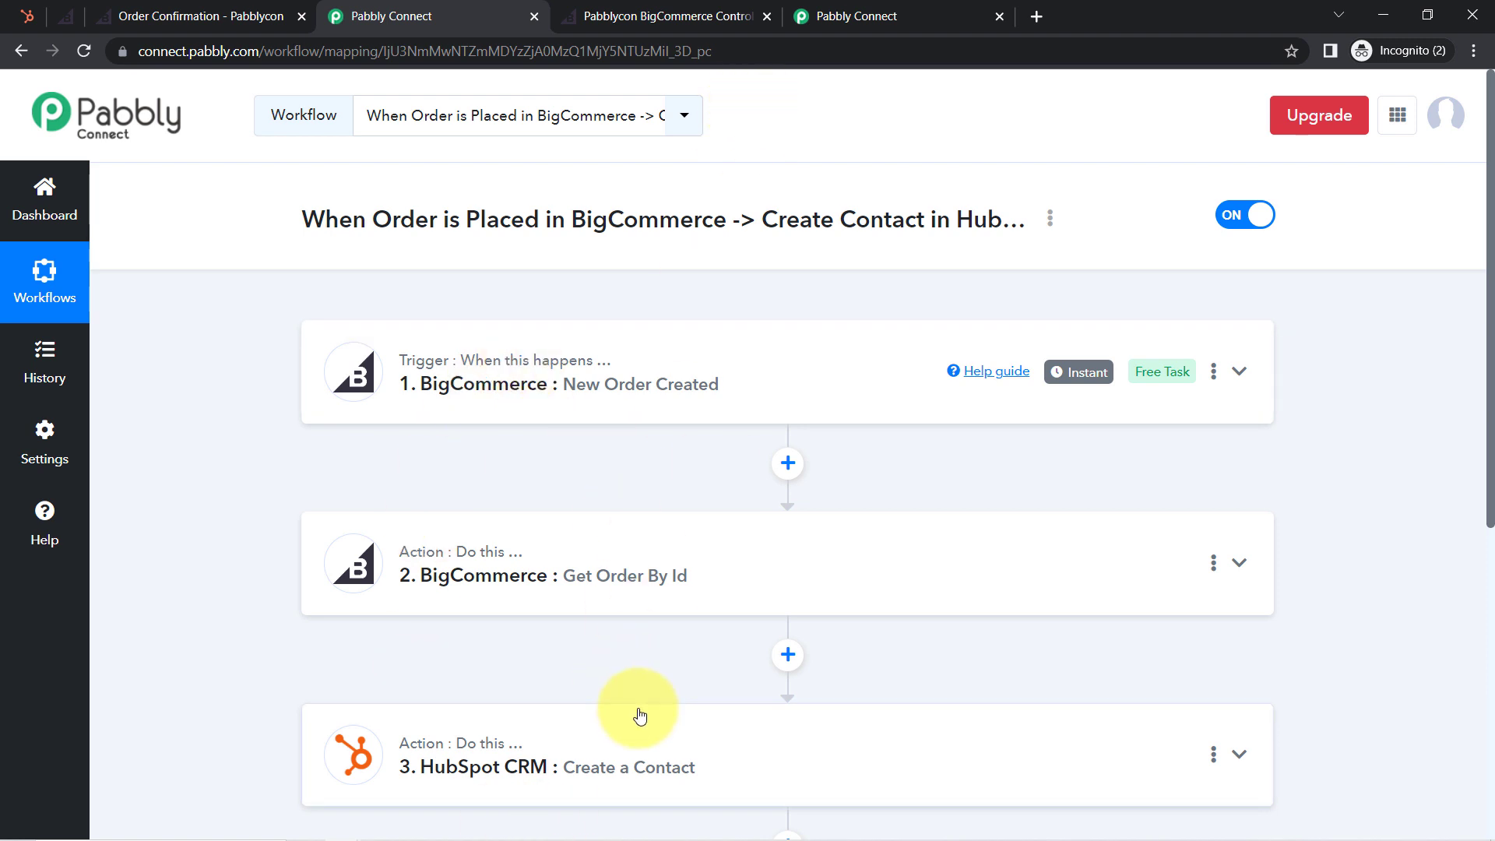
# Step: Copy the workflow's share link and close the sharing dialog
pyautogui.click(1050, 221)
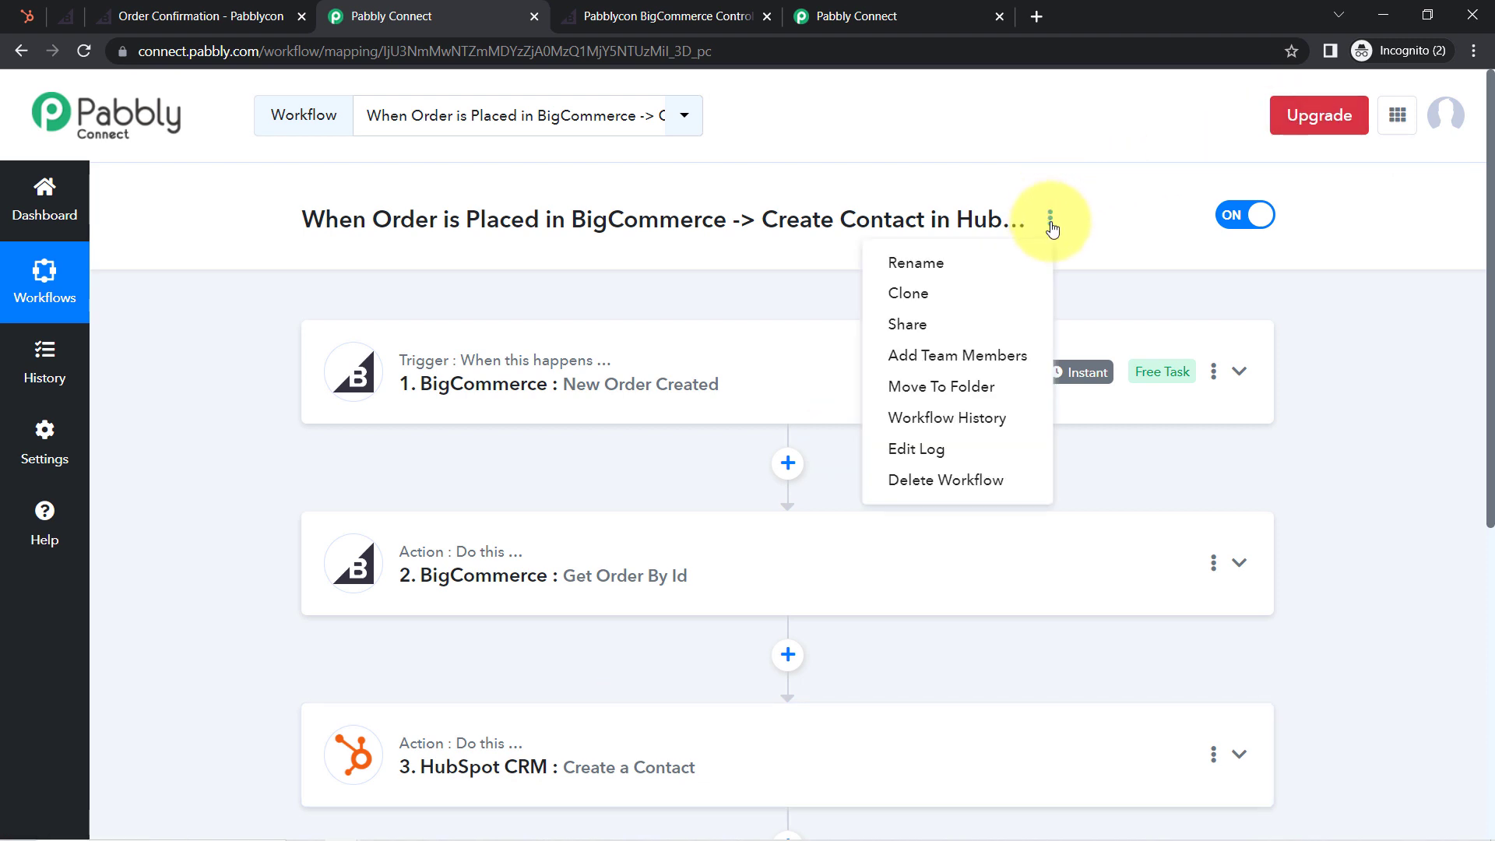
pyautogui.click(902, 323)
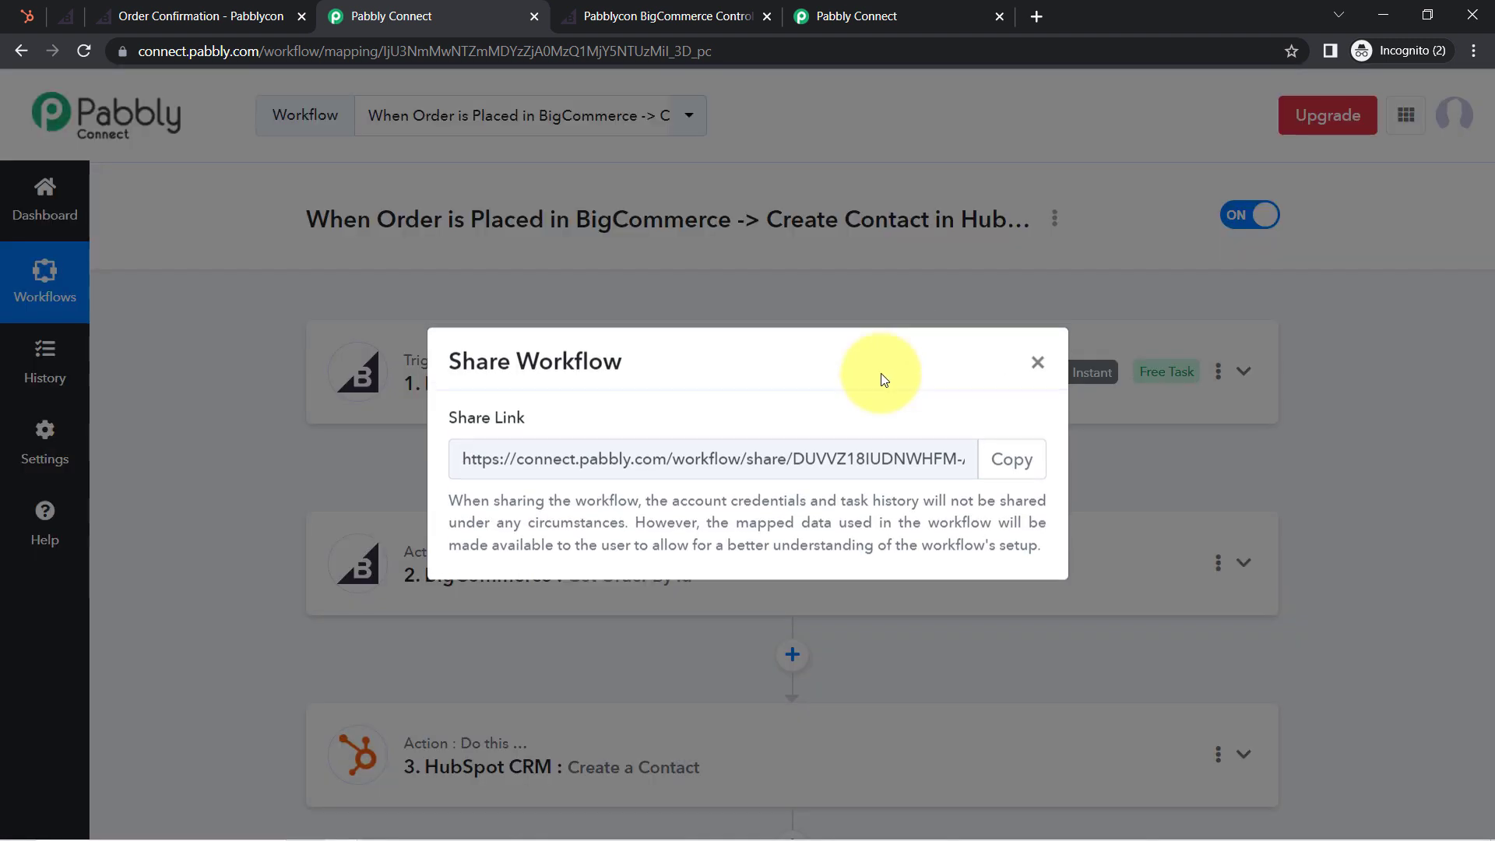
pyautogui.click(990, 488)
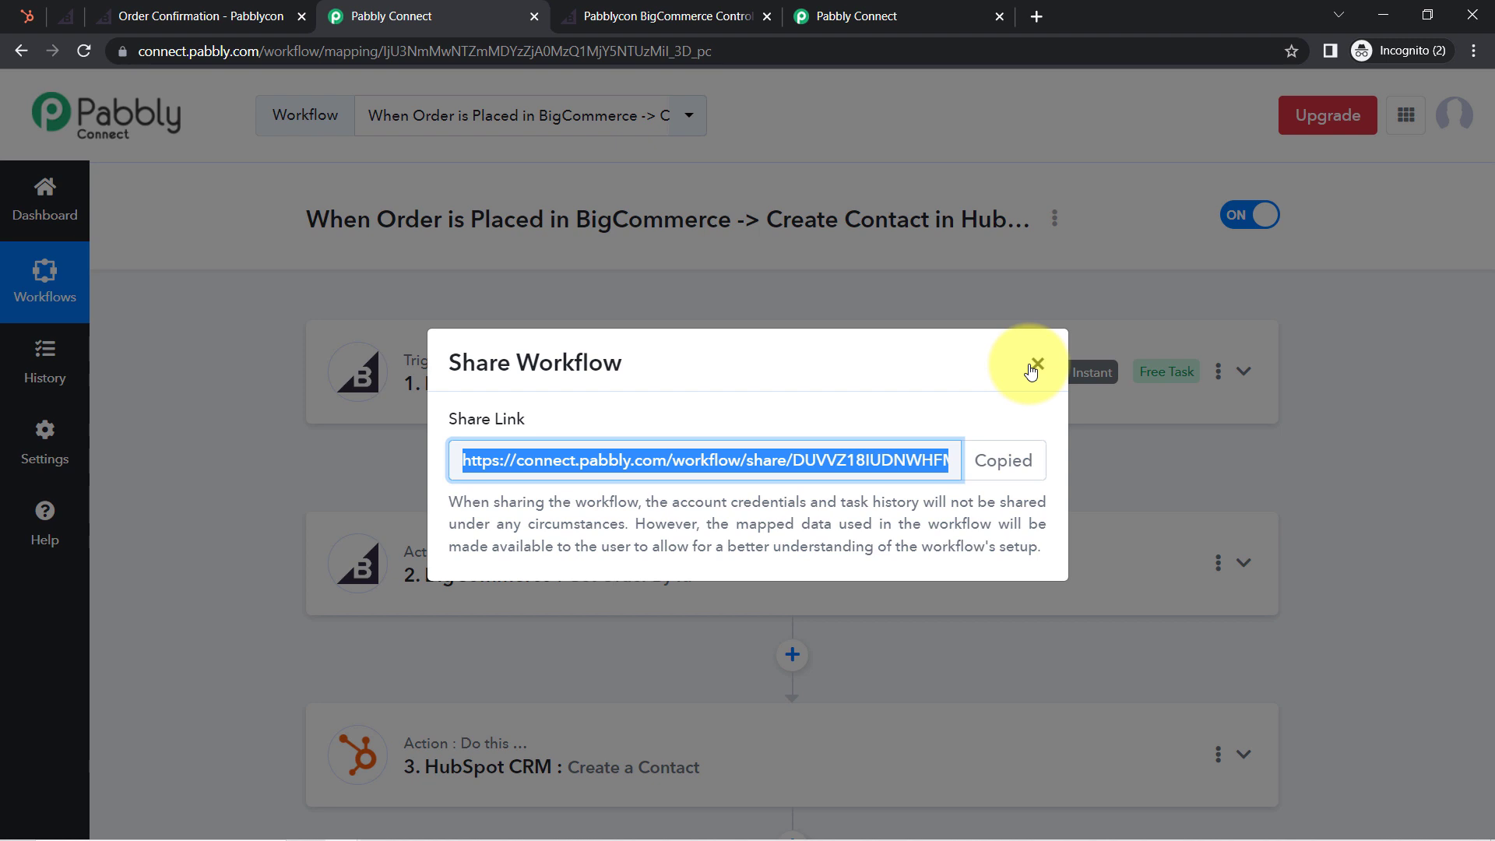
pyautogui.click(1034, 366)
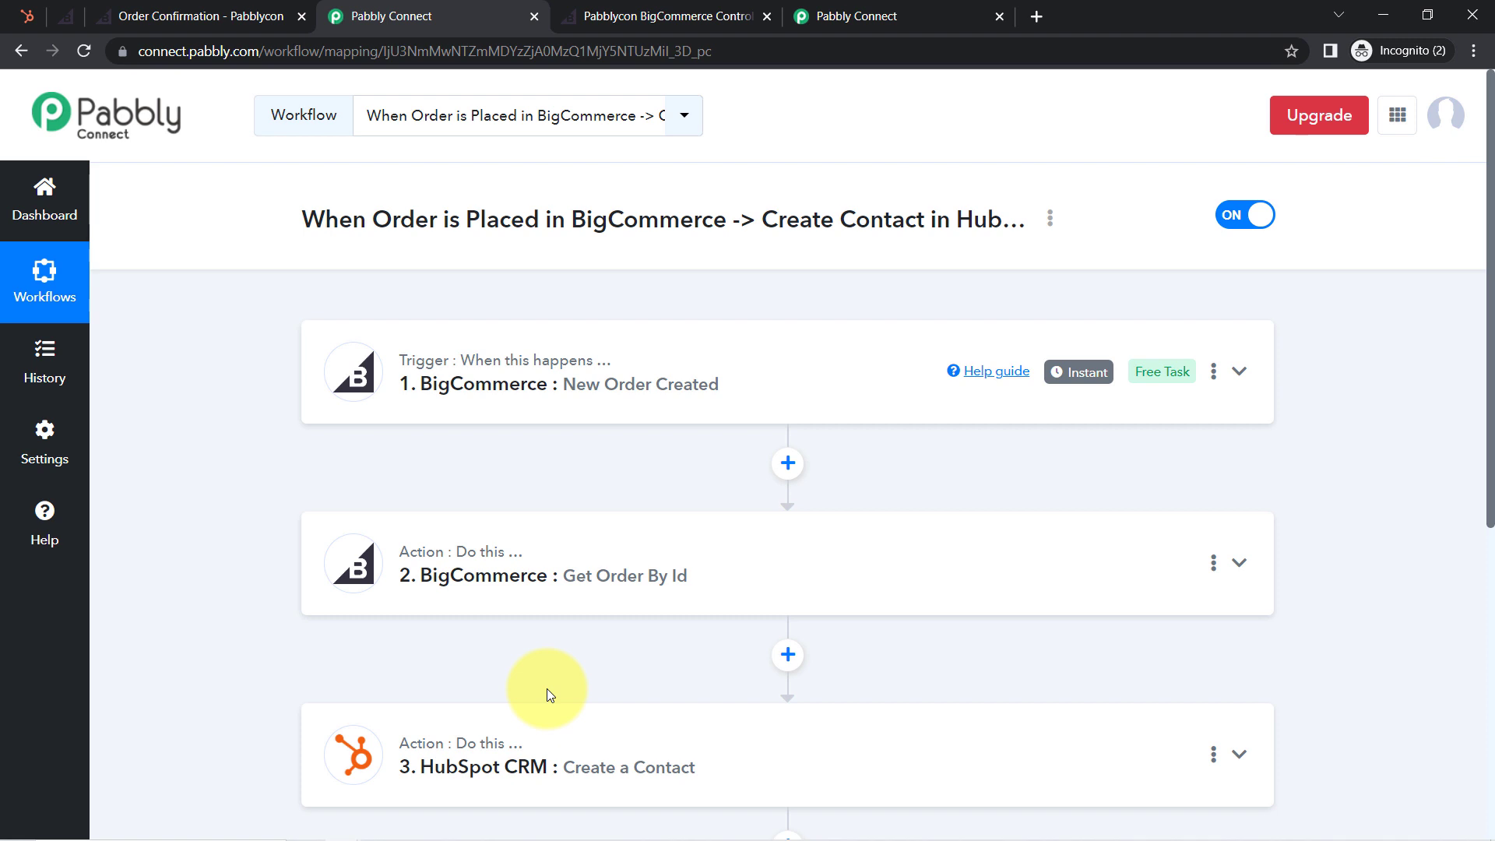
# Step: Expand the HubSpot CRM Create a Contact action and search the page for "email" to review the Email field's mapping
pyautogui.click(443, 729)
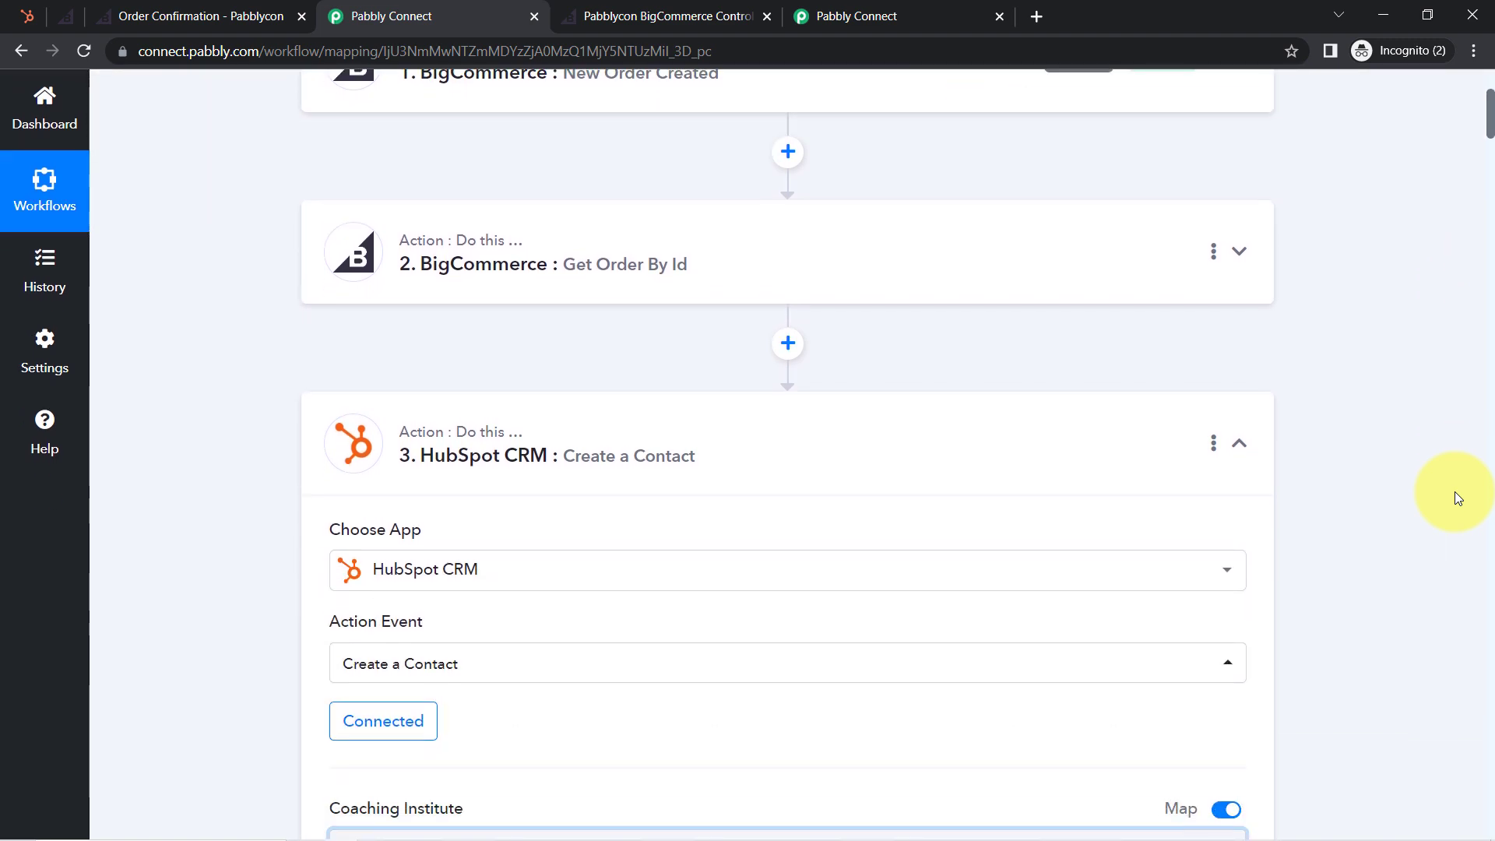
pyautogui.scroll(-13, 1454, 492)
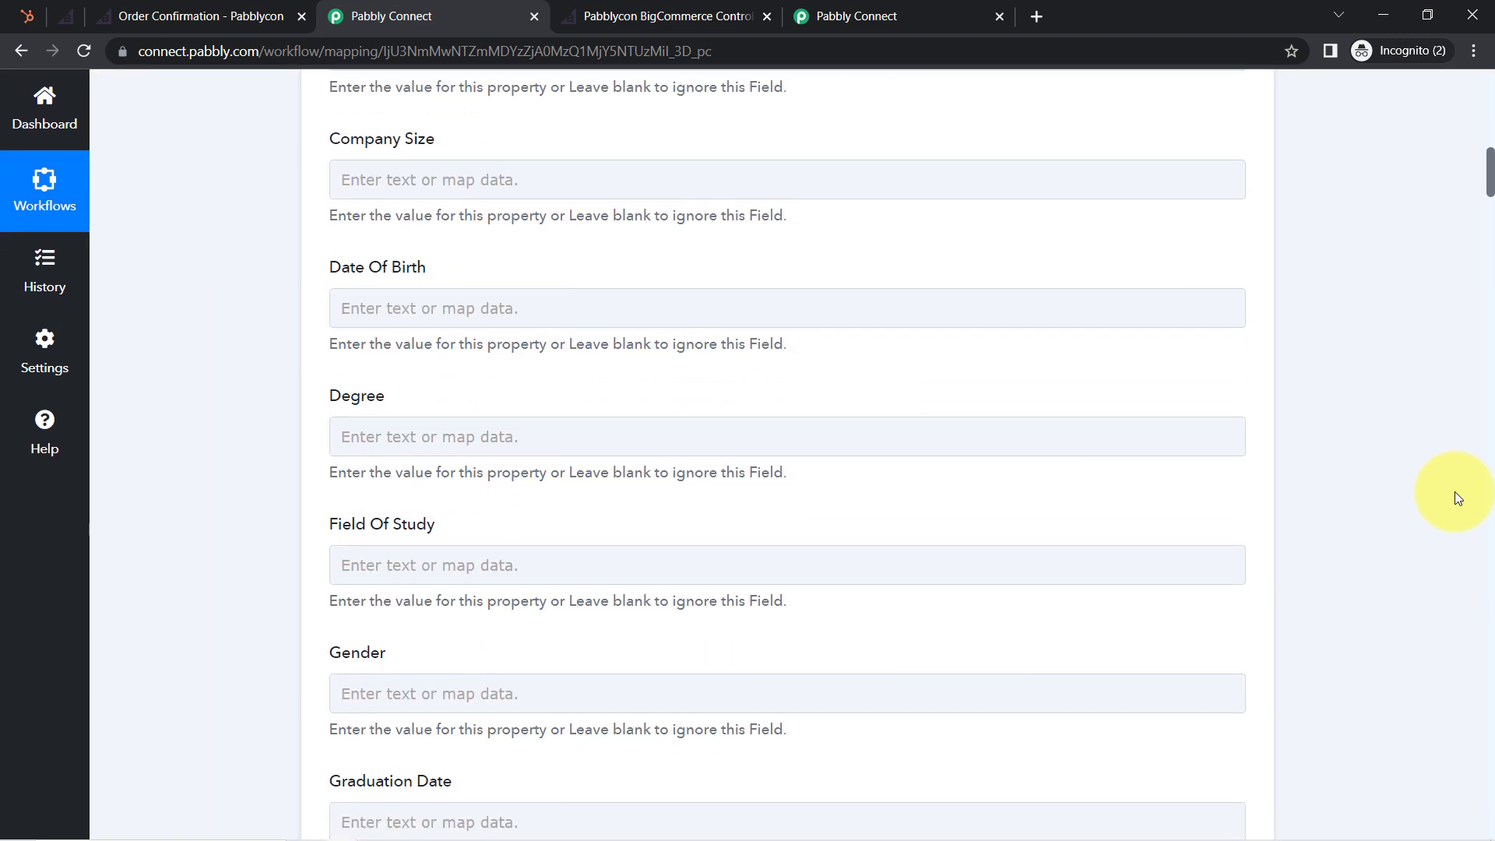
pyautogui.scroll(-11, 1454, 492)
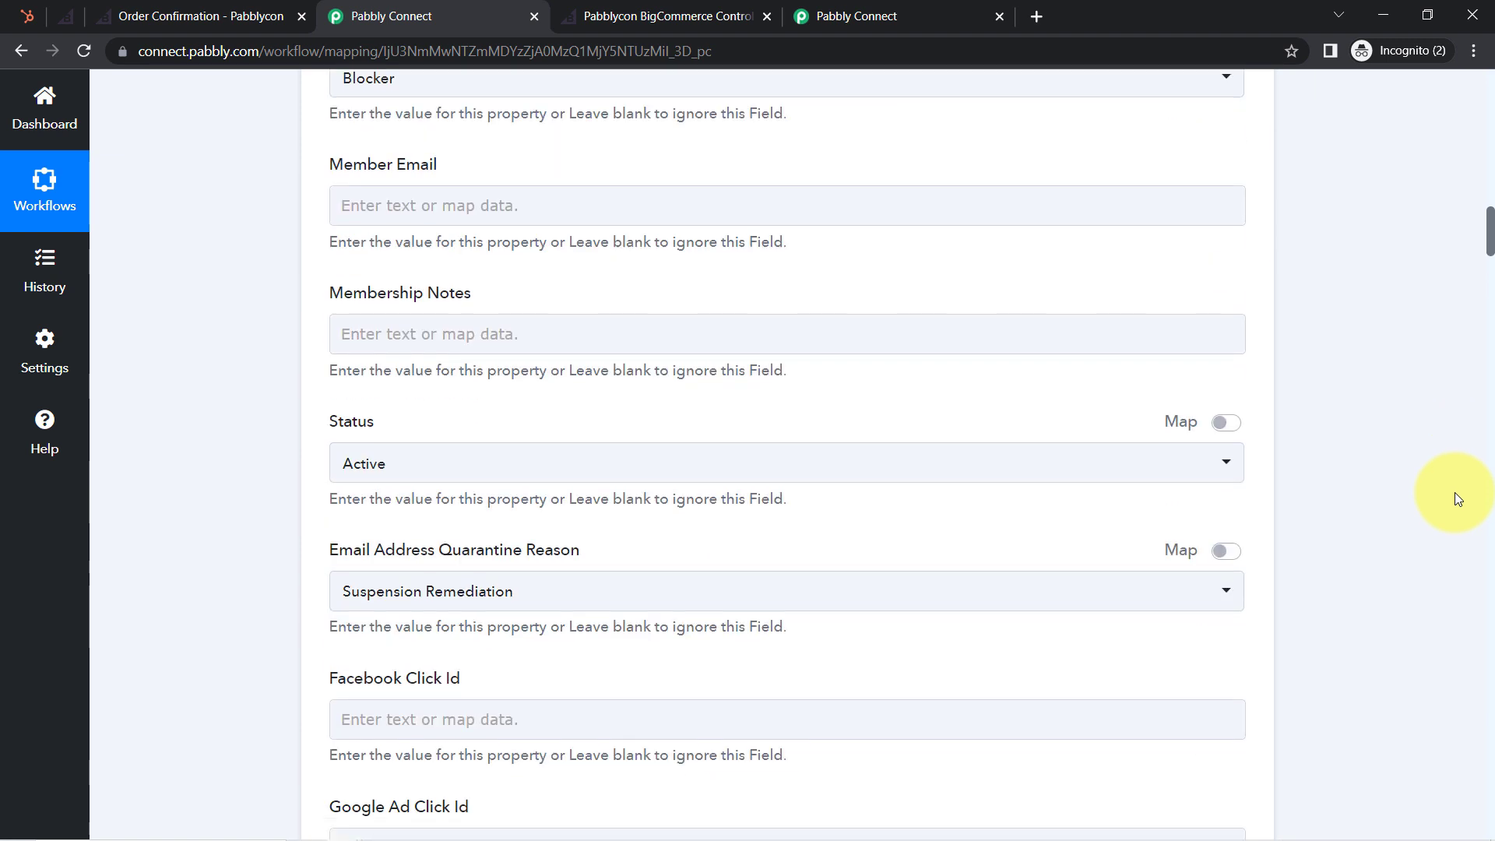
pyautogui.scroll(-1, 1454, 498)
pyautogui.hotkey('ctrl', 'f')
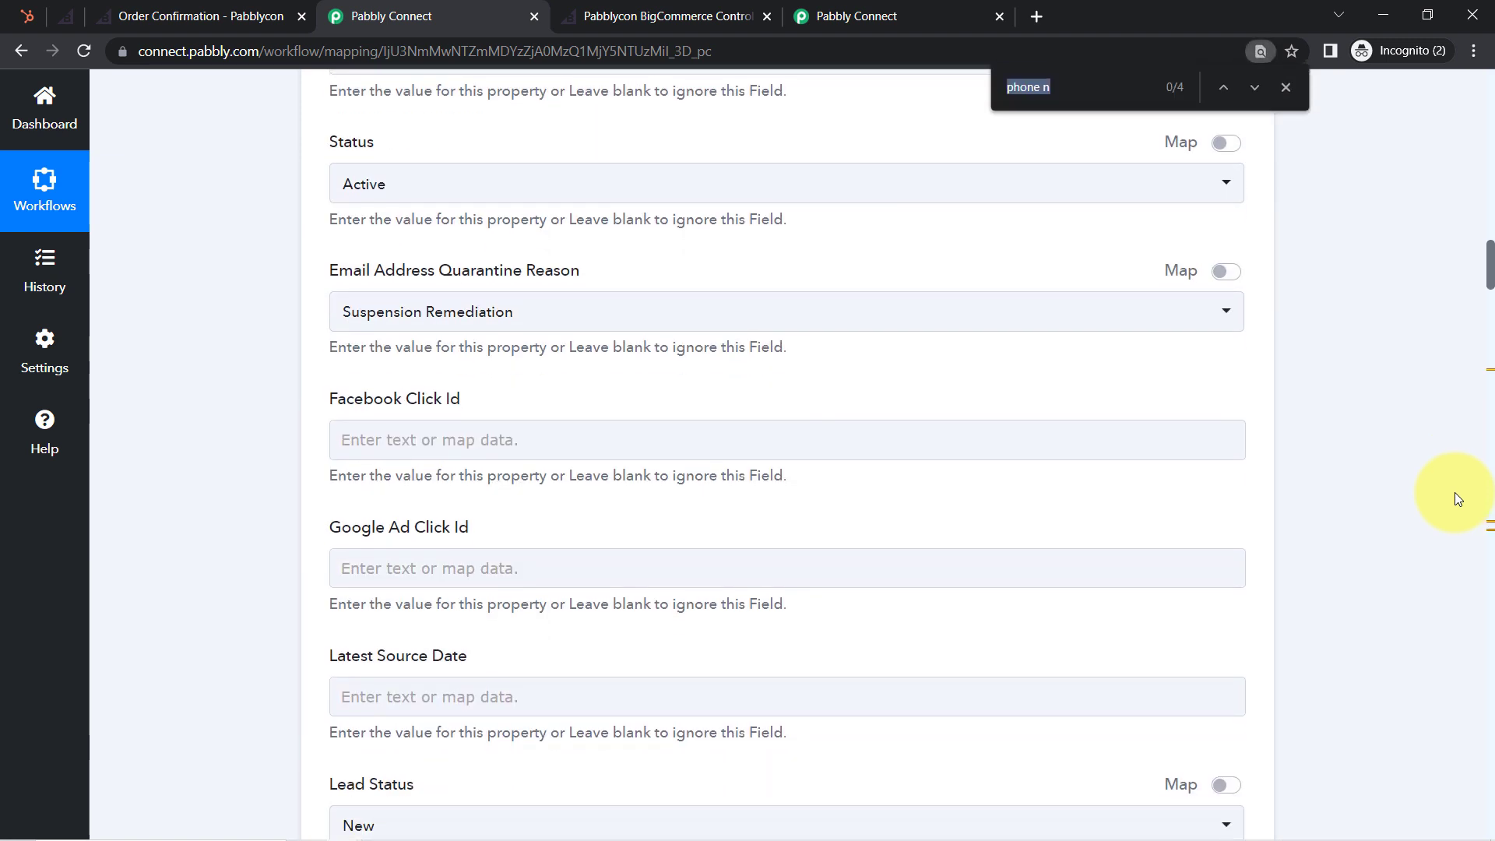
pyautogui.write('email')
pyautogui.press('Return')
pyautogui.press('Return')
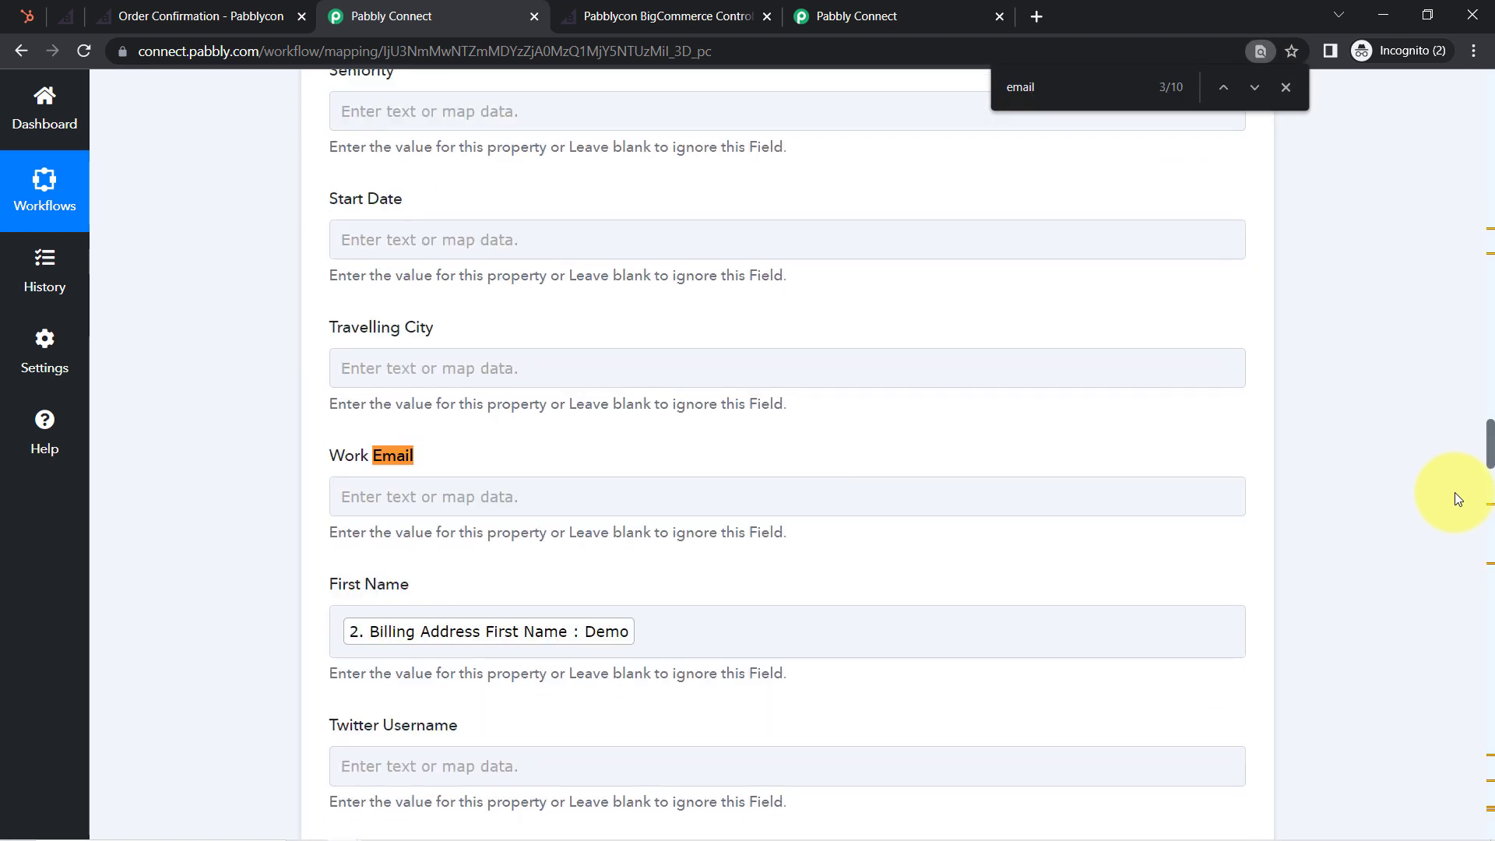
pyautogui.press('Return')
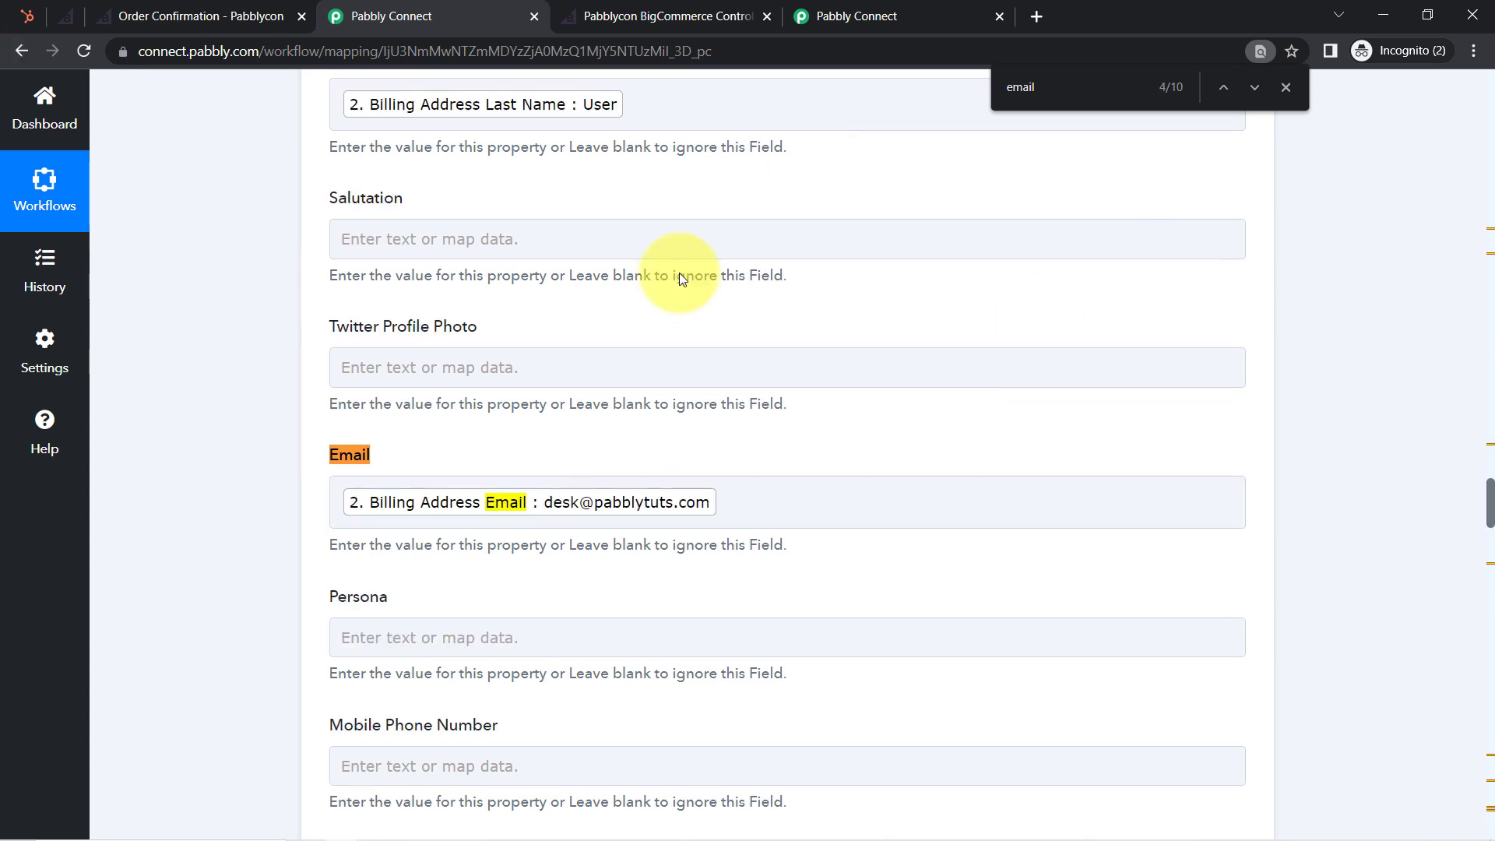
pyautogui.click(524, 498)
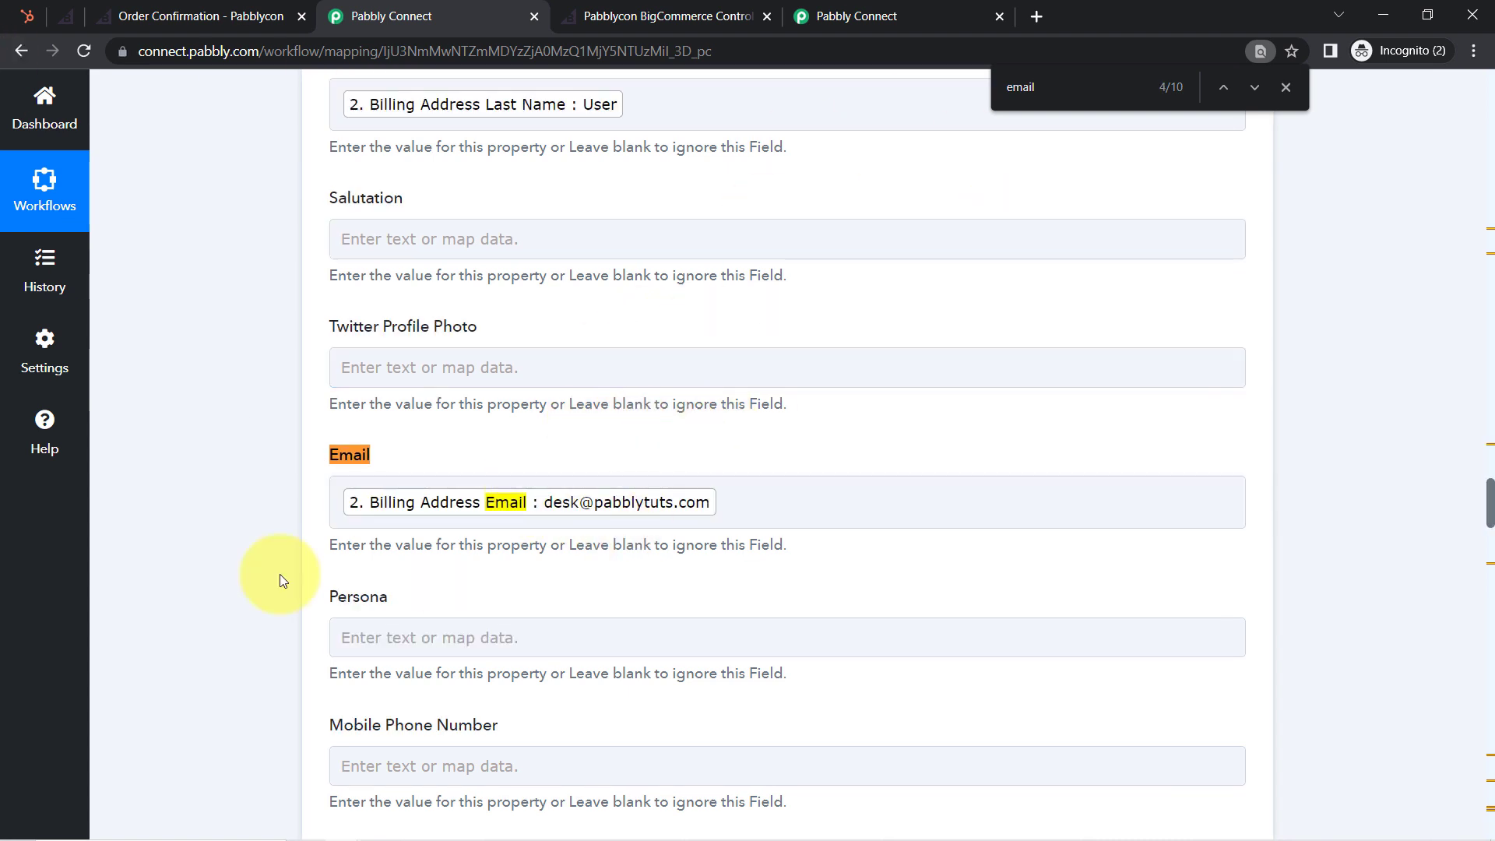